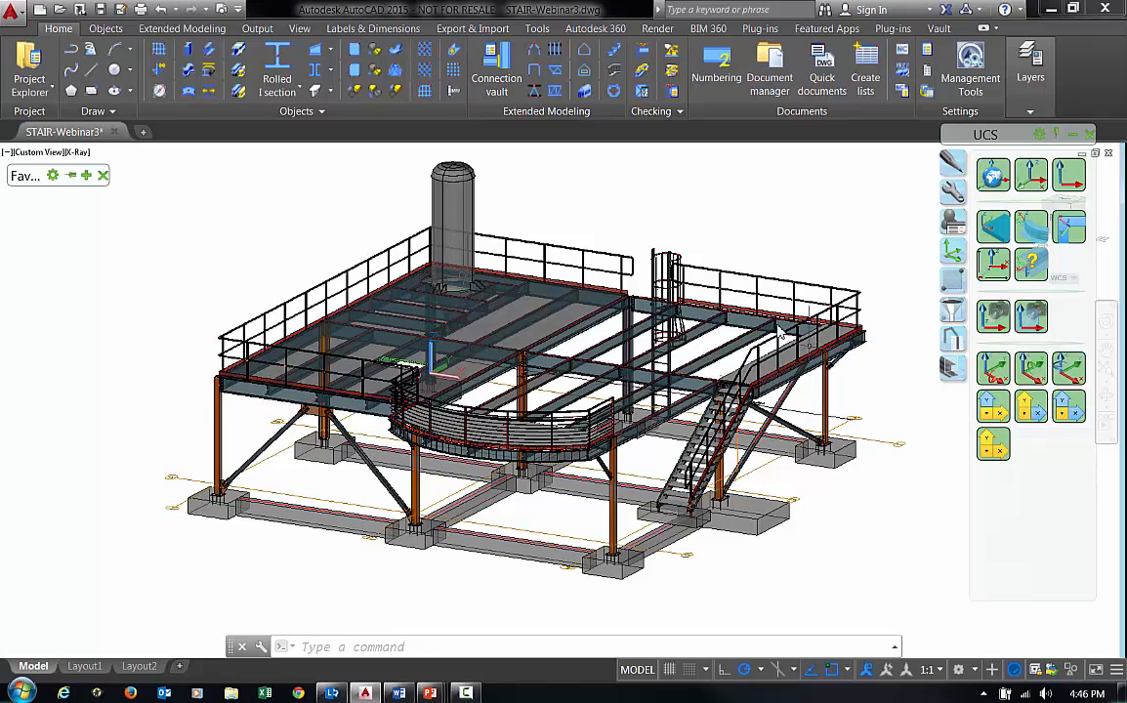
Step: Number the model's single parts from 1000 and assemblies from 1 using the SP: 1000,1001...;MP:1,2,3 method
{"action": "left_click", "coordinate": [258, 29]}
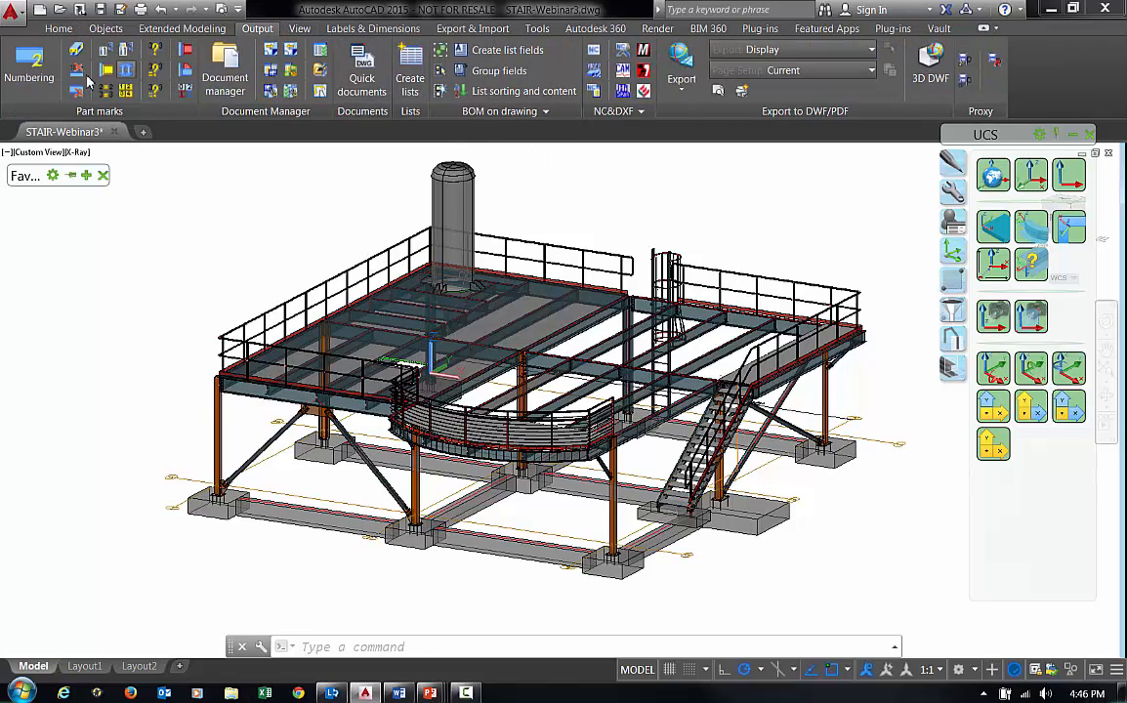
{"action": "left_click", "coordinate": [30, 83]}
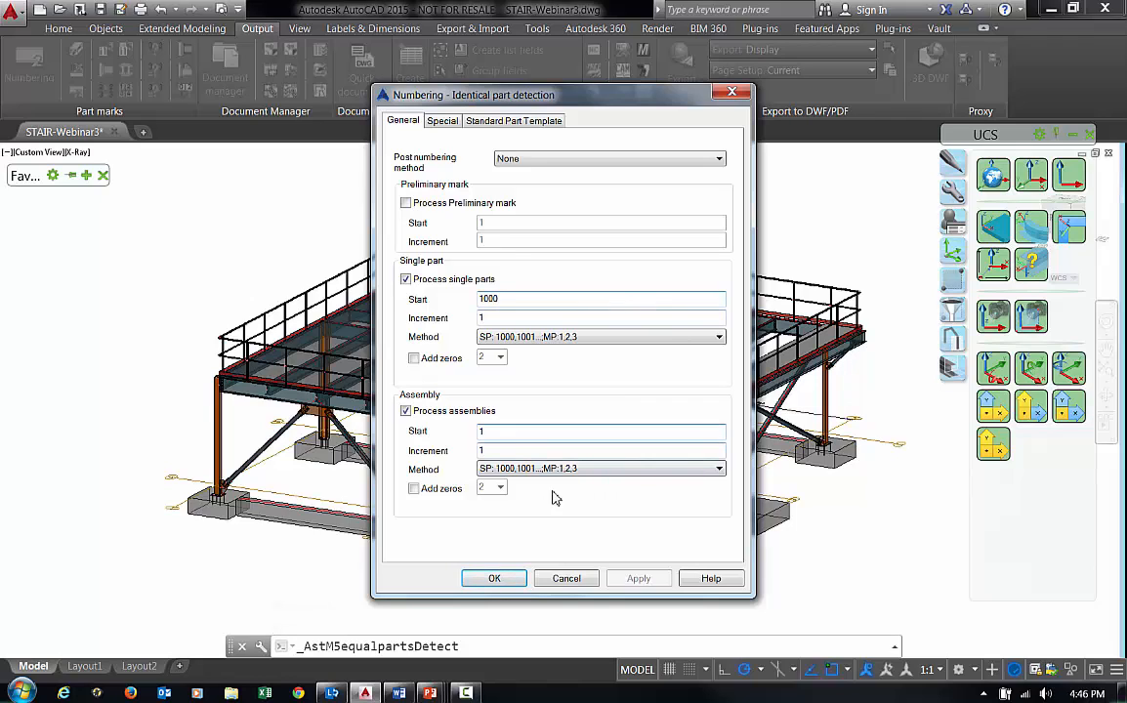
{"action": "left_click", "coordinate": [600, 339]}
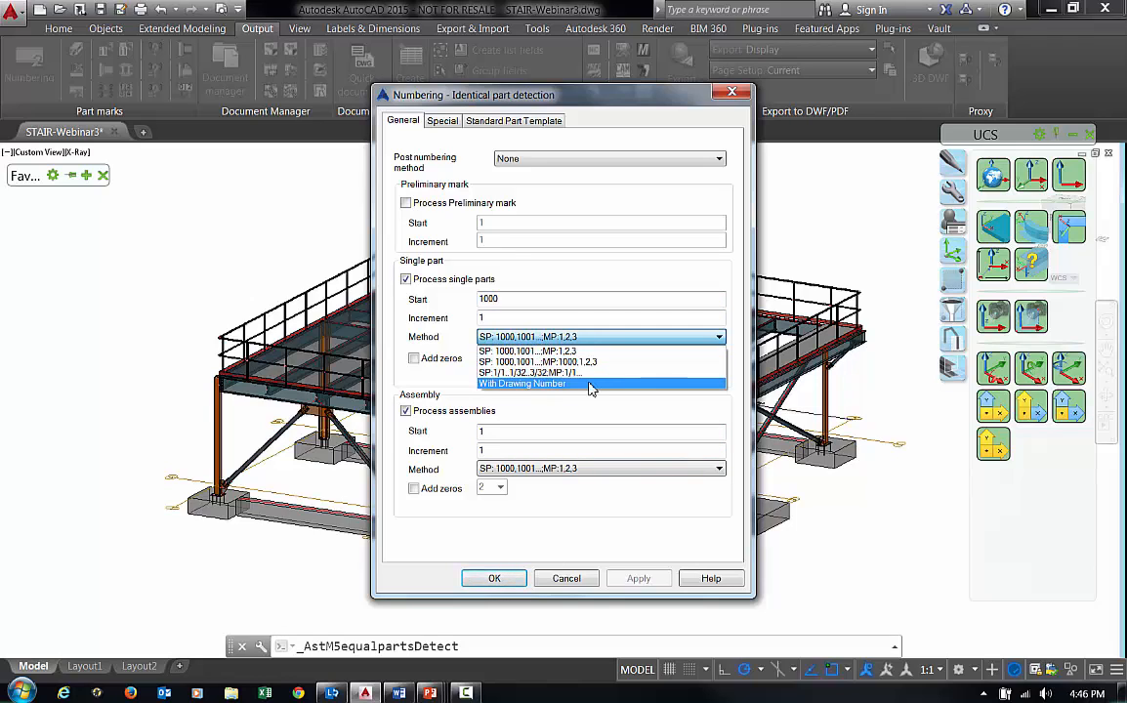
{"action": "left_click", "coordinate": [552, 283]}
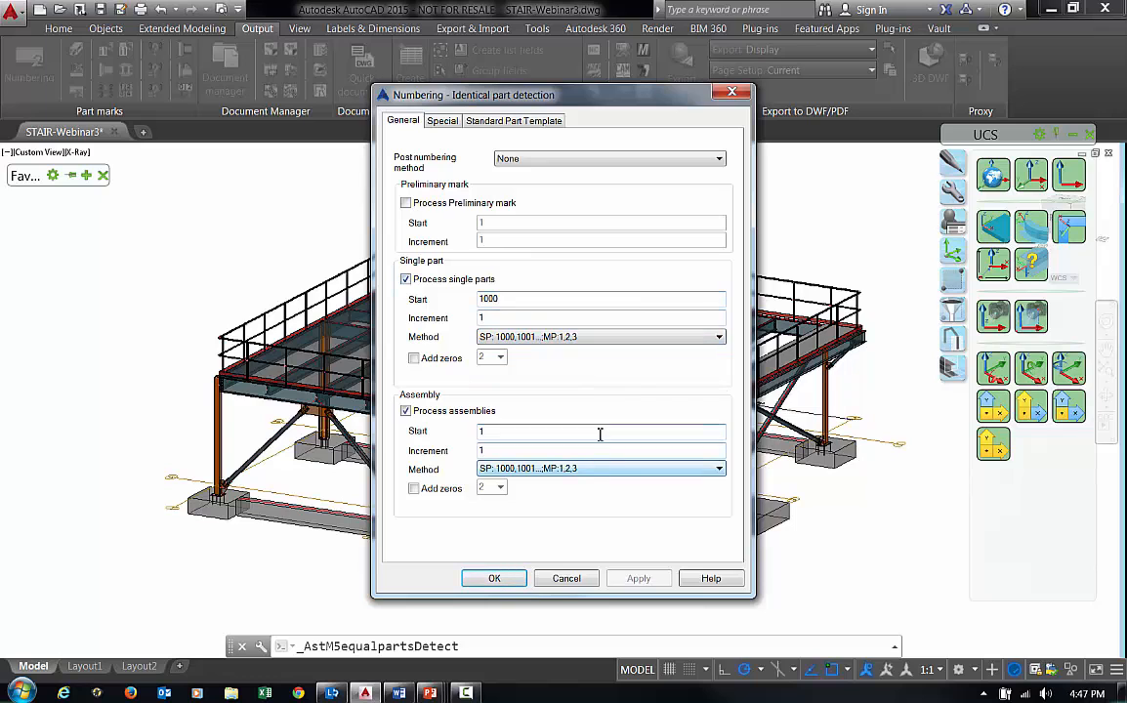
{"action": "left_click", "coordinate": [496, 579]}
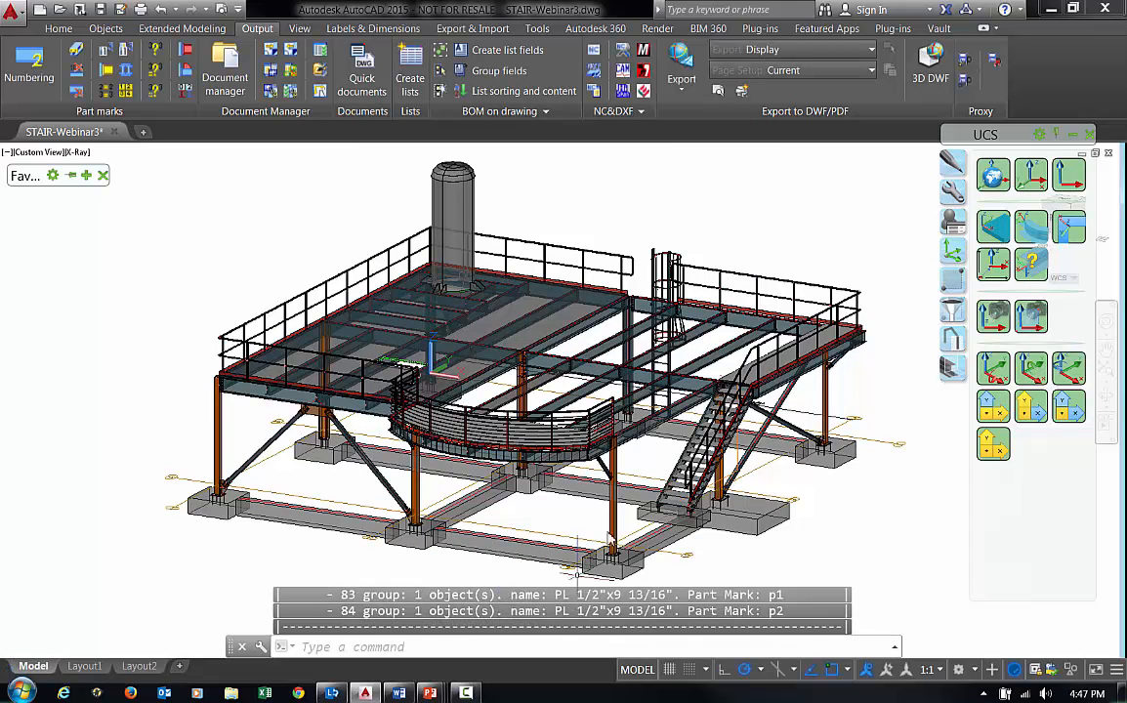
Step: Check the single part mark and assembly mark in the naming properties of the W16x26 platform beam
{"action": "double_click", "coordinate": [350, 416]}
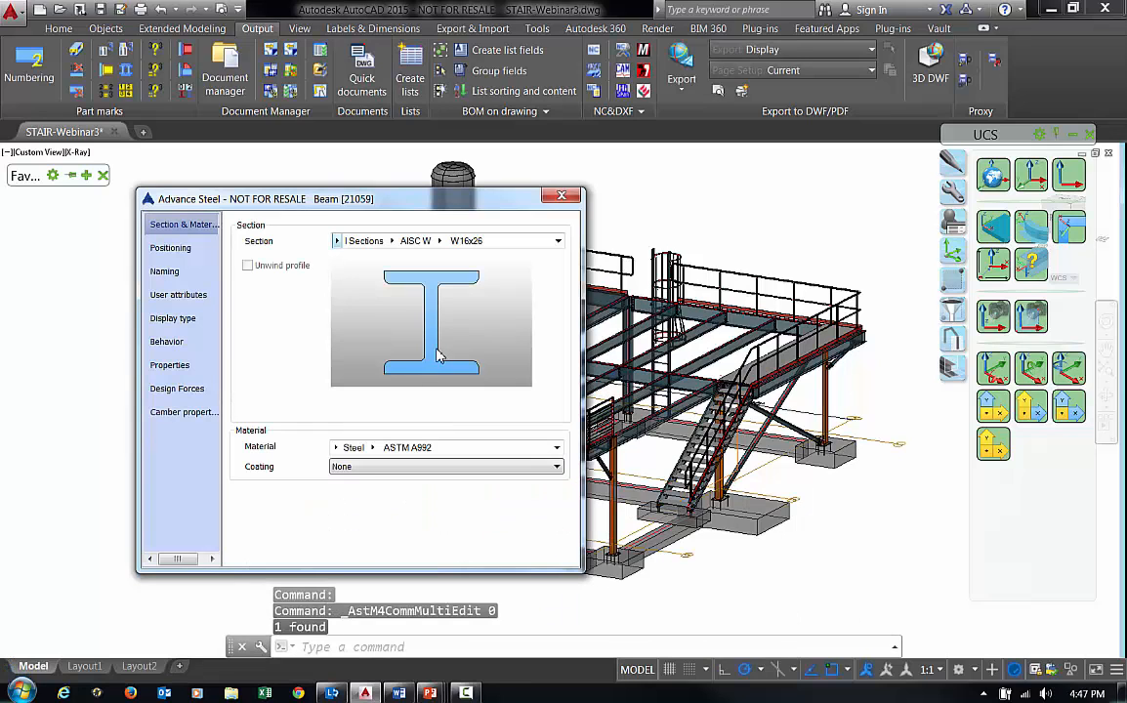
{"action": "left_click", "coordinate": [165, 270]}
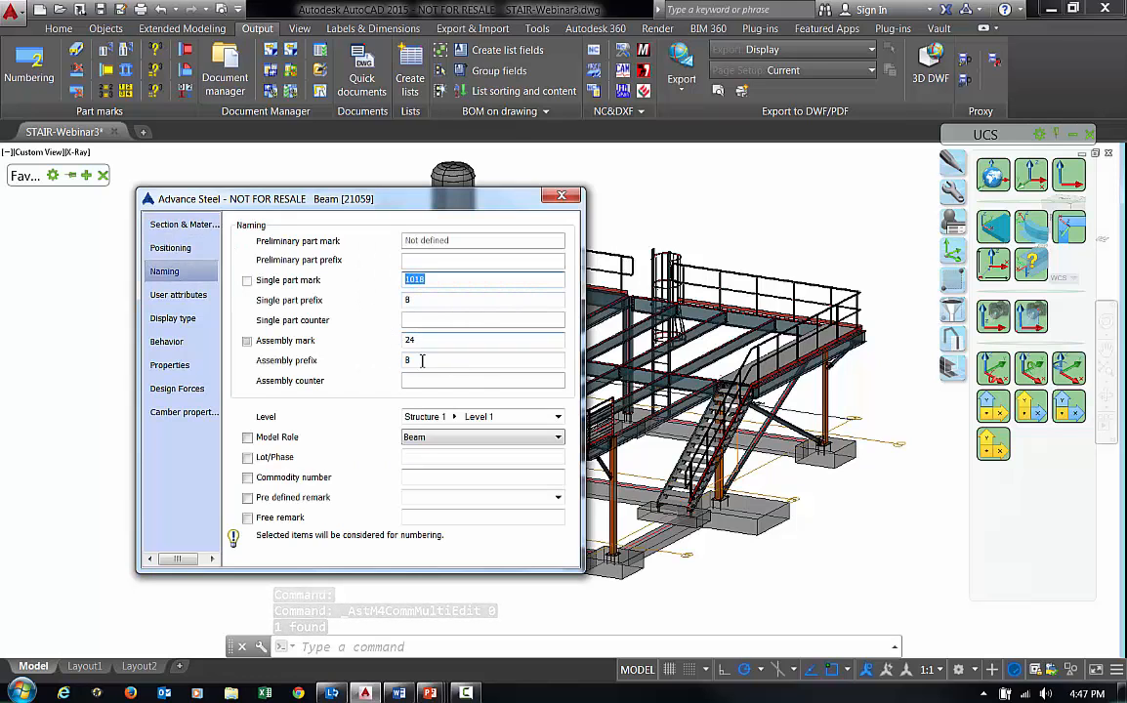
{"action": "left_click", "coordinate": [562, 198]}
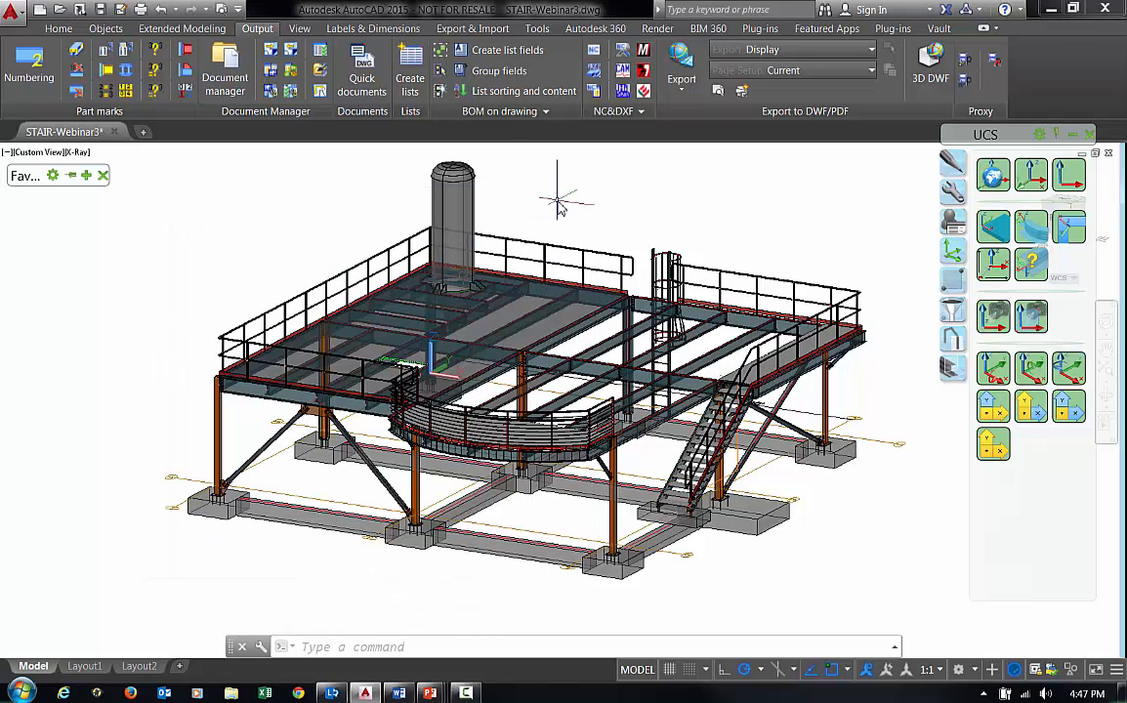
Step: Extract the beams and bolts from a crossing selection of the tank, curved railing and stair side of the platform for list creation
{"action": "left_click", "coordinate": [908, 579]}
{"action": "left_click", "coordinate": [472, 265]}
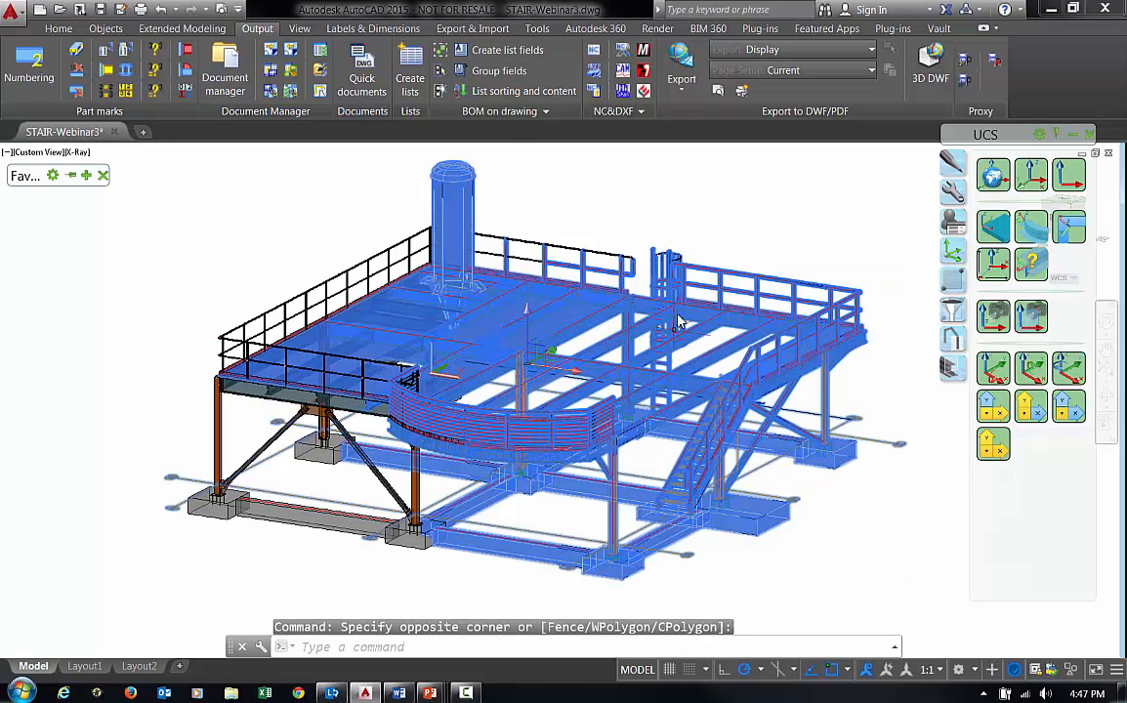
{"action": "left_click", "coordinate": [410, 70]}
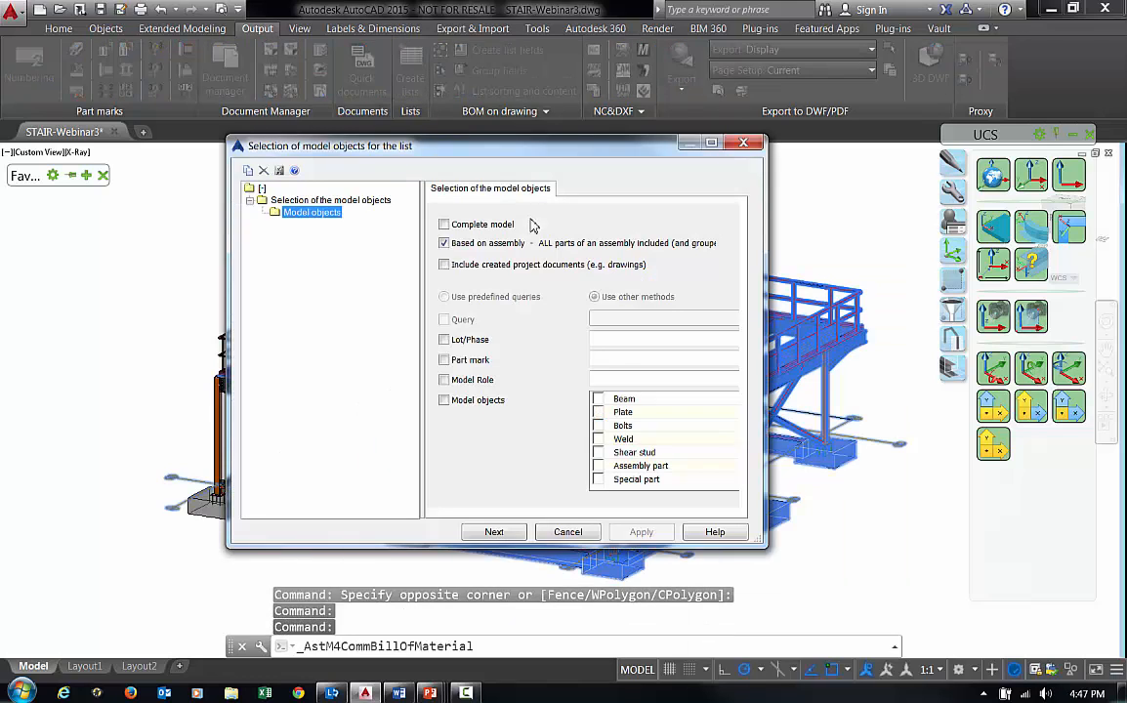
{"action": "left_click", "coordinate": [598, 399]}
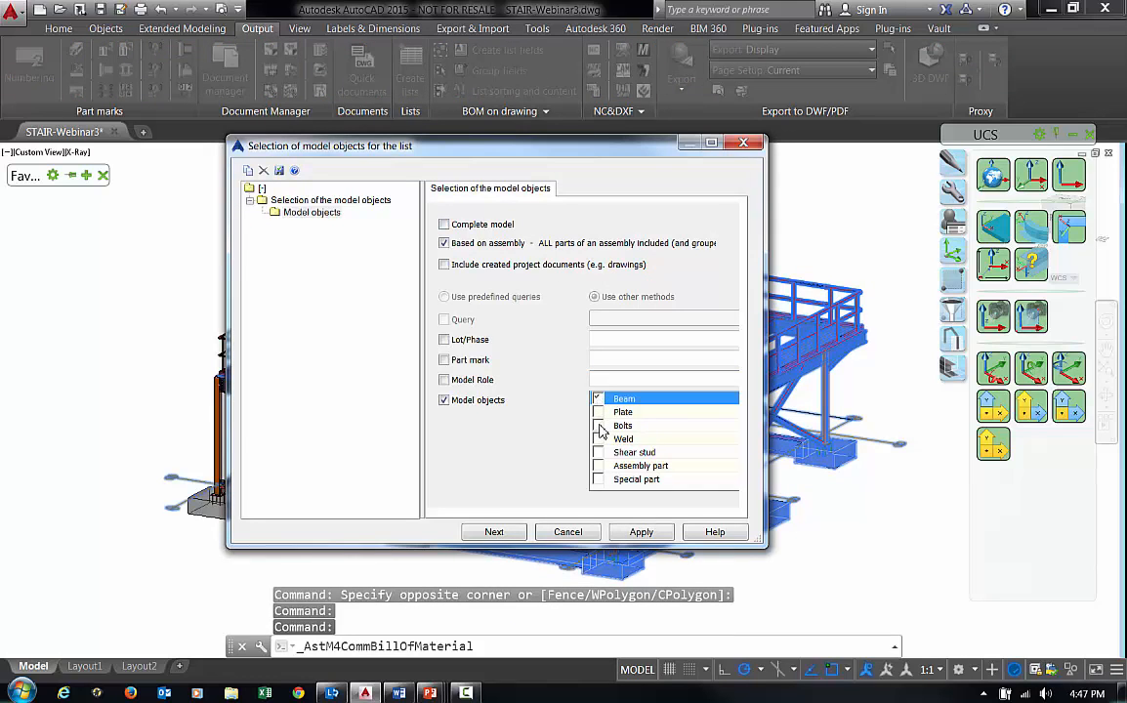
{"action": "left_click", "coordinate": [598, 426]}
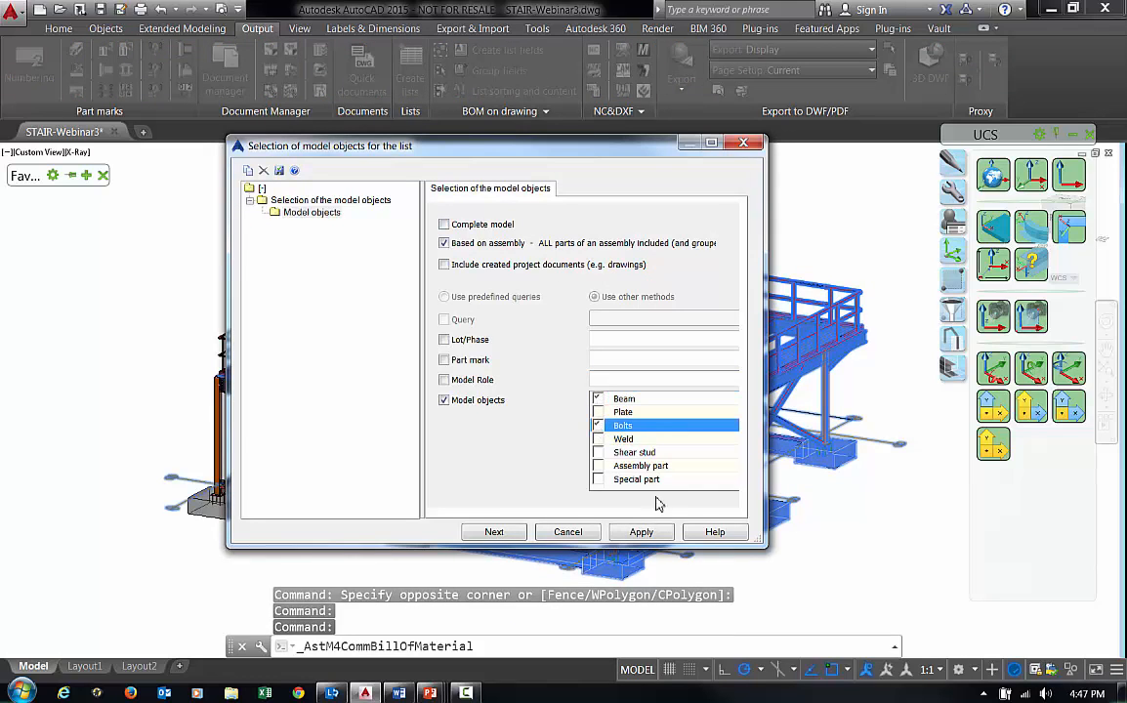
{"action": "left_click", "coordinate": [507, 538]}
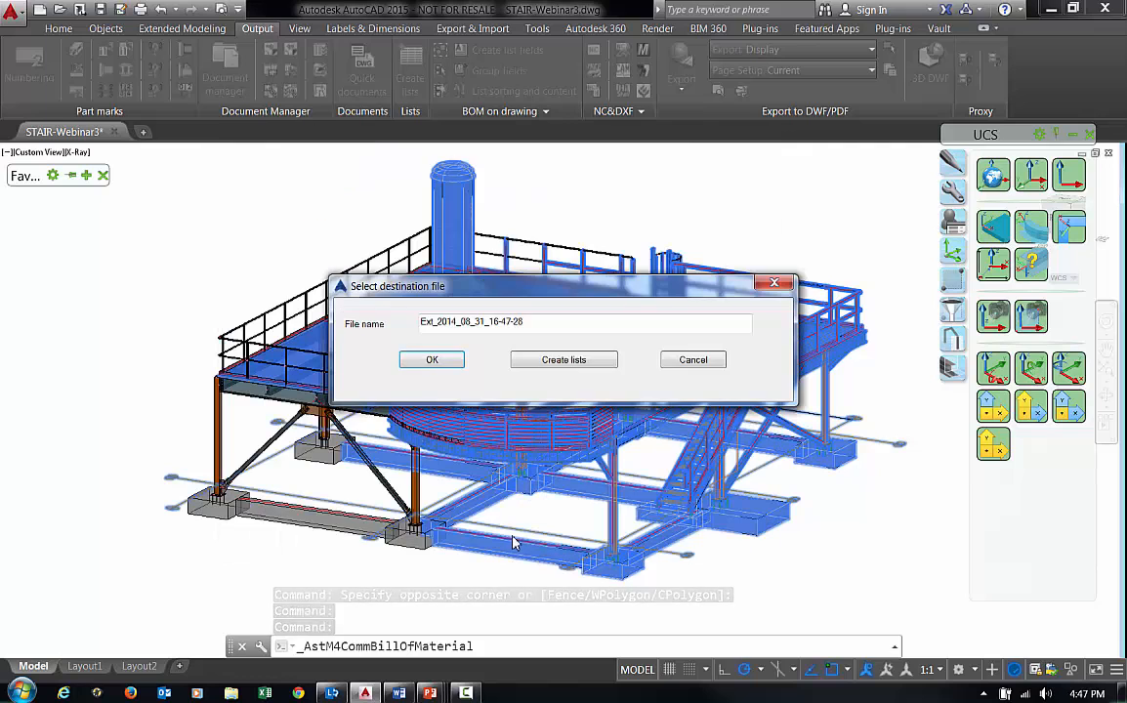
{"action": "left_click", "coordinate": [585, 360]}
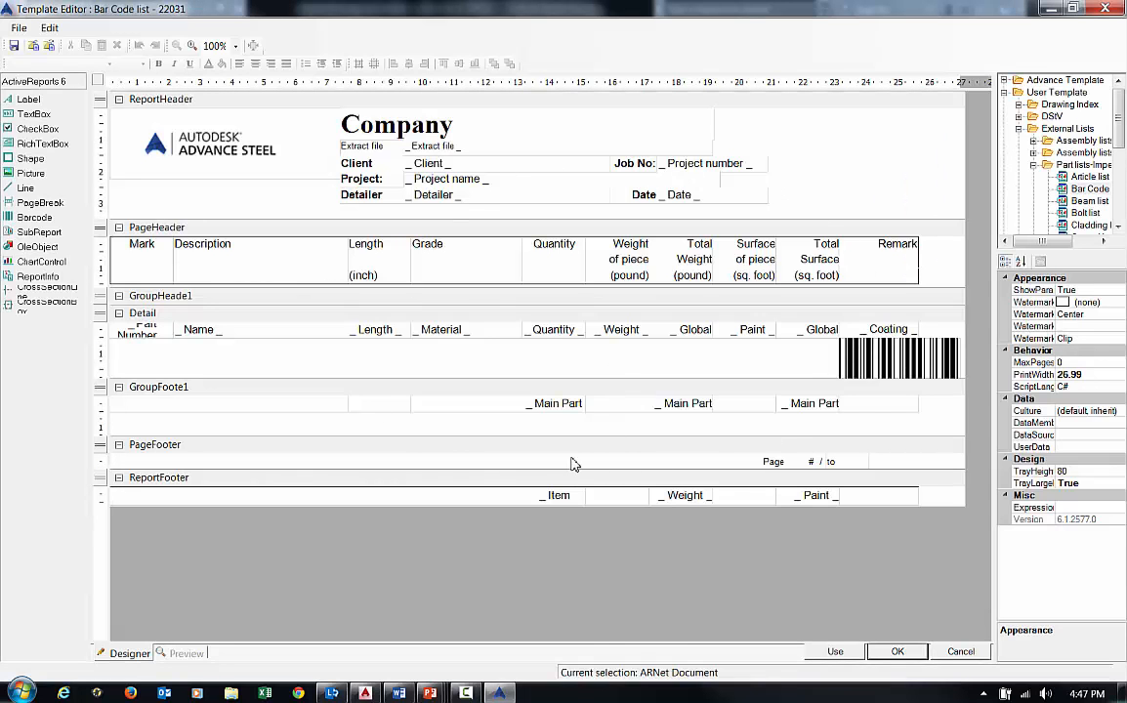
Step: Generate a bolt list report from the new extract using the Part lists-Imperial Bolt list template
{"action": "left_click", "coordinate": [211, 125]}
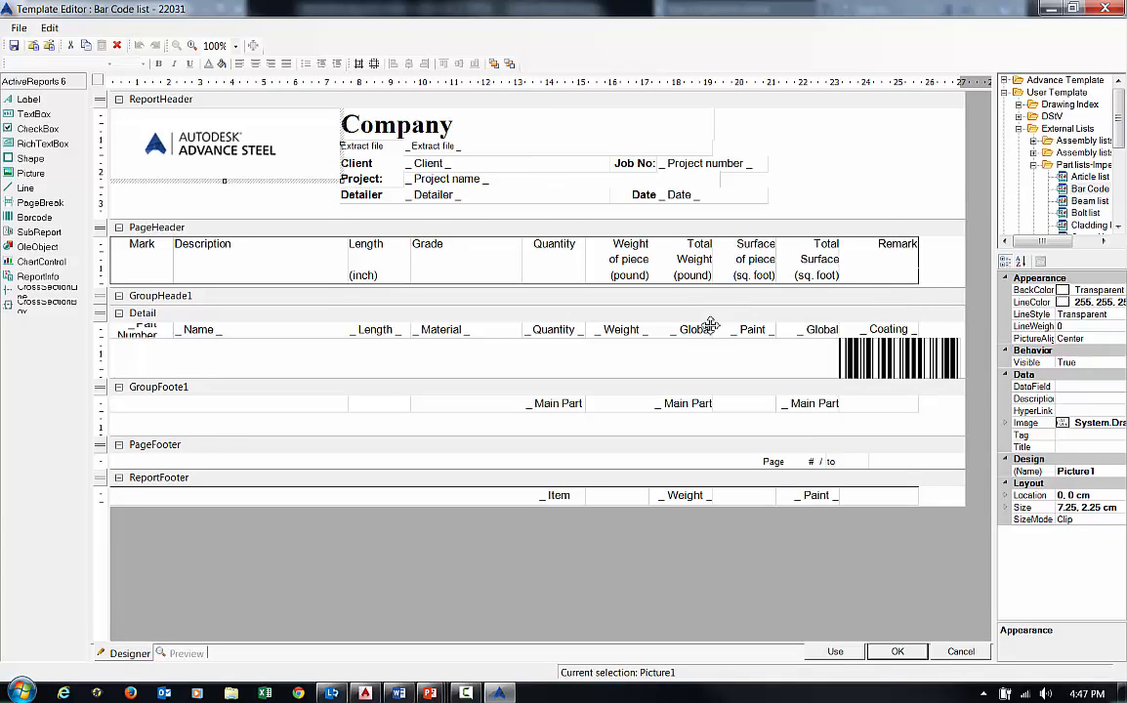
{"action": "left_click", "coordinate": [1086, 213]}
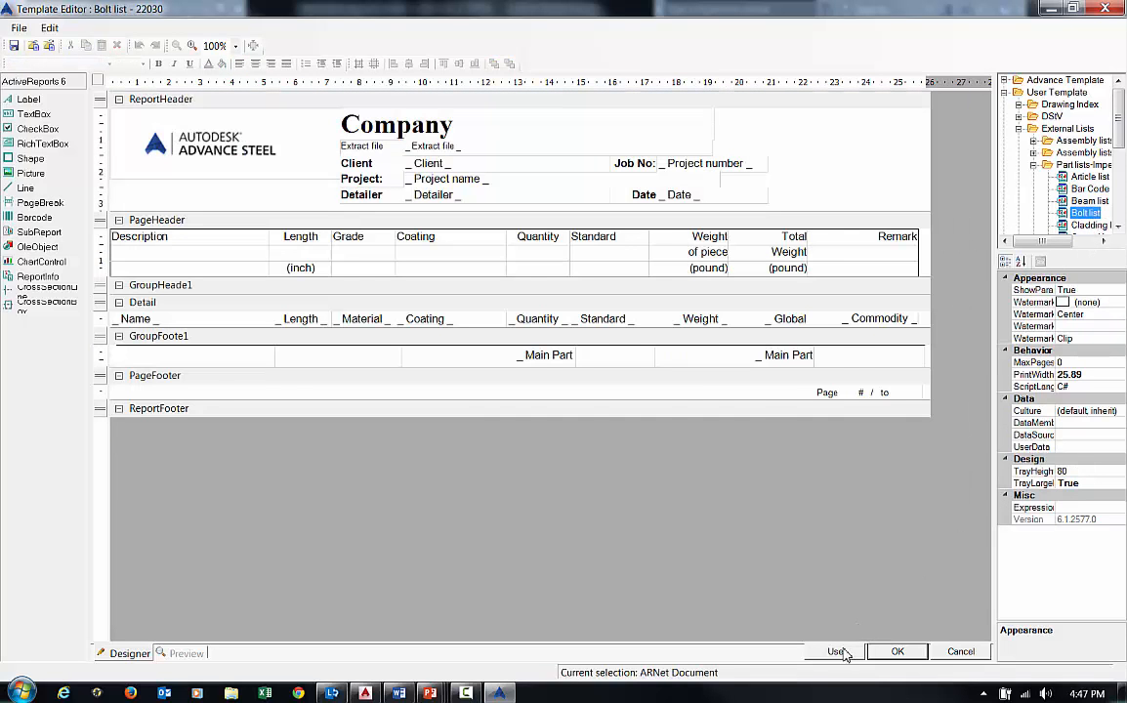
{"action": "left_click", "coordinate": [898, 652]}
{"action": "left_click", "coordinate": [442, 240]}
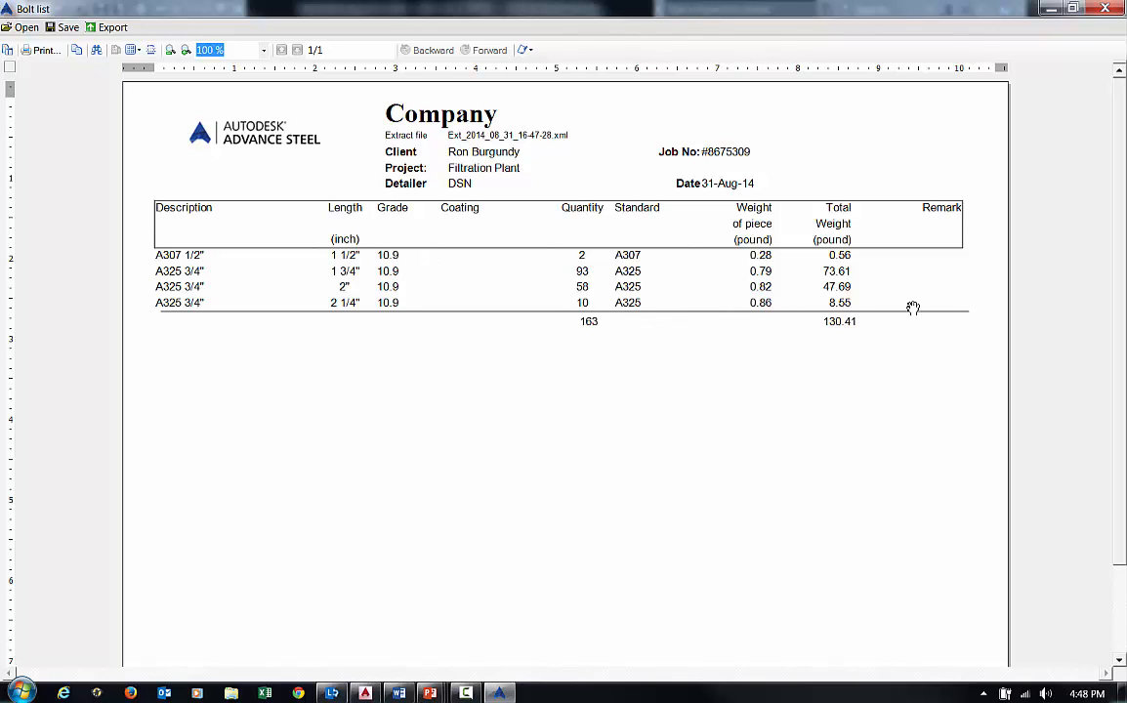
Step: Review the export formats available for the bolt list report, including PDF, without exporting it
{"action": "left_click", "coordinate": [107, 27]}
{"action": "left_click", "coordinate": [274, 154]}
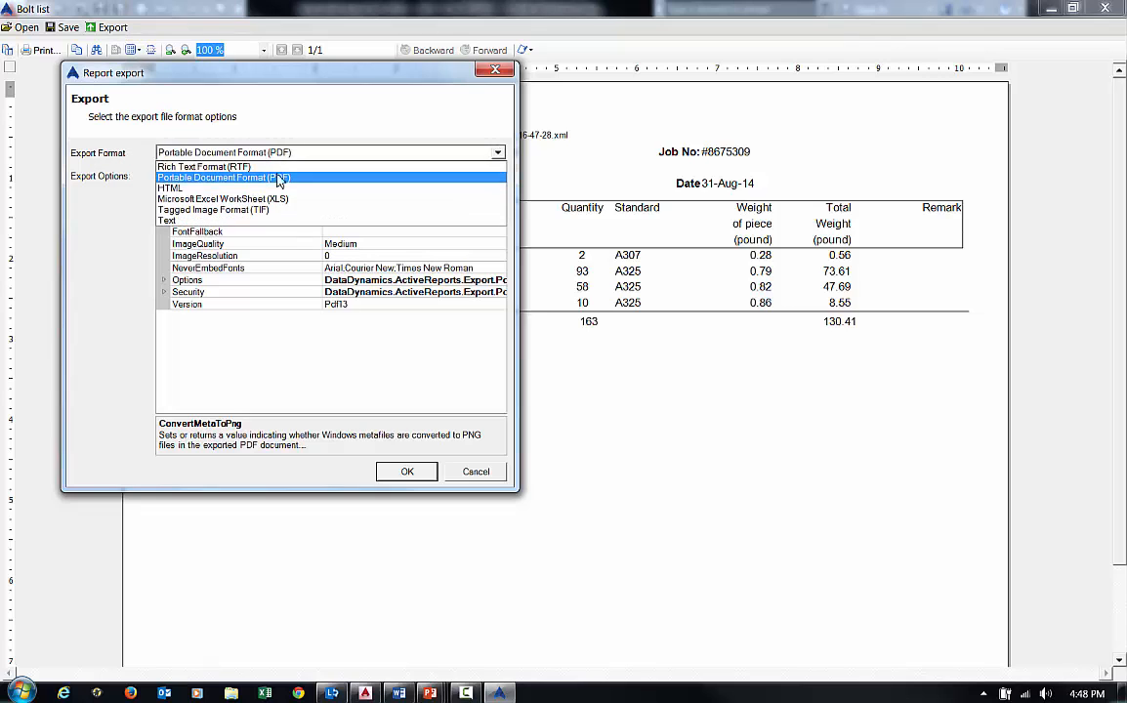
{"action": "left_click", "coordinate": [411, 482]}
{"action": "left_click", "coordinate": [484, 476]}
Step: Close the bolt list report and save it as Bolt list.rdf in the project's BOM folder
{"action": "left_click", "coordinate": [1110, 11]}
{"action": "left_click", "coordinate": [544, 417]}
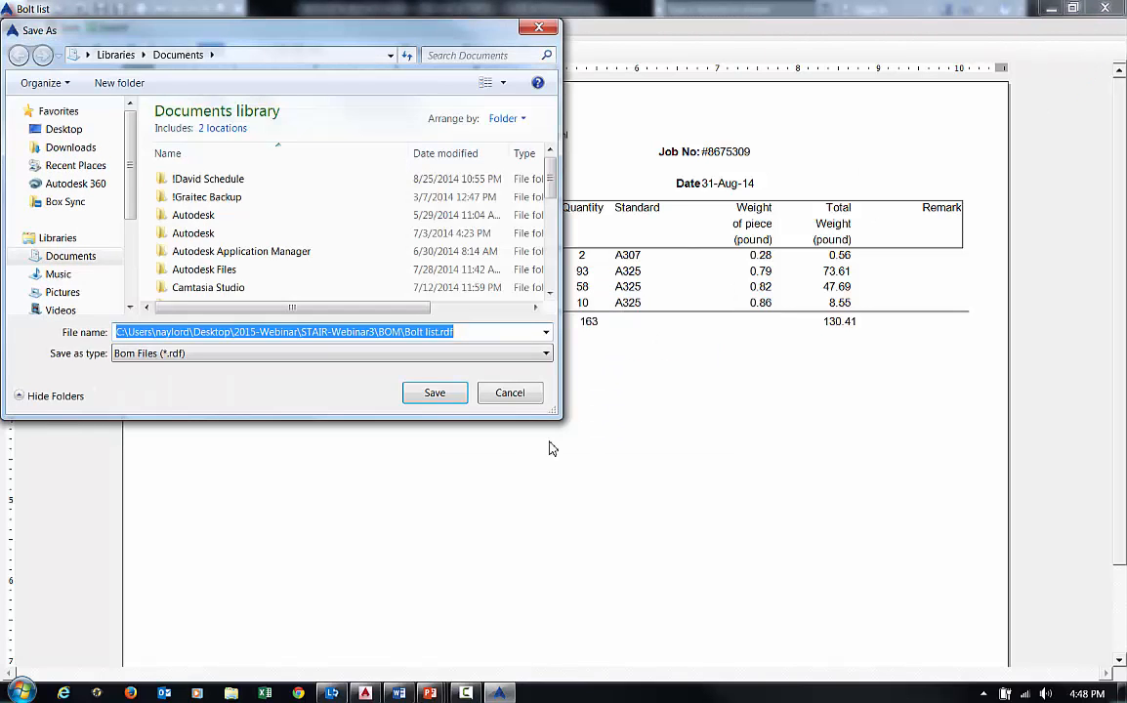
{"action": "left_click", "coordinate": [439, 401]}
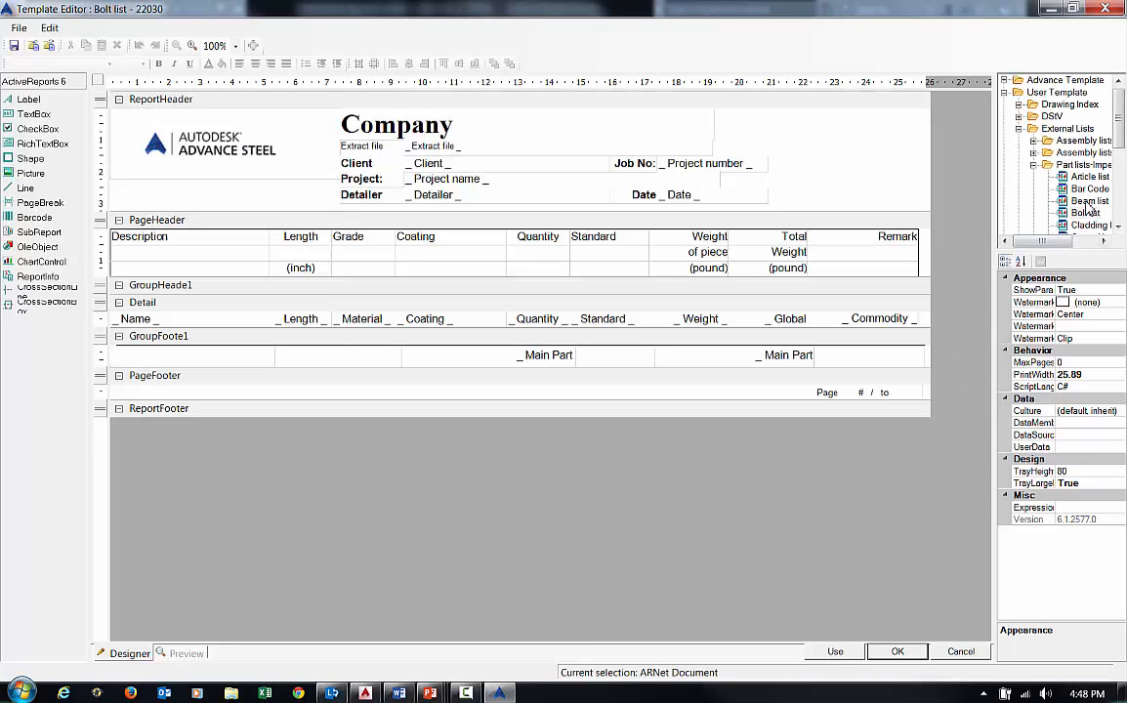
Step: Generate a beam list report from the existing extract using the Part lists-Imperial Beam list template
{"action": "left_click", "coordinate": [1087, 203]}
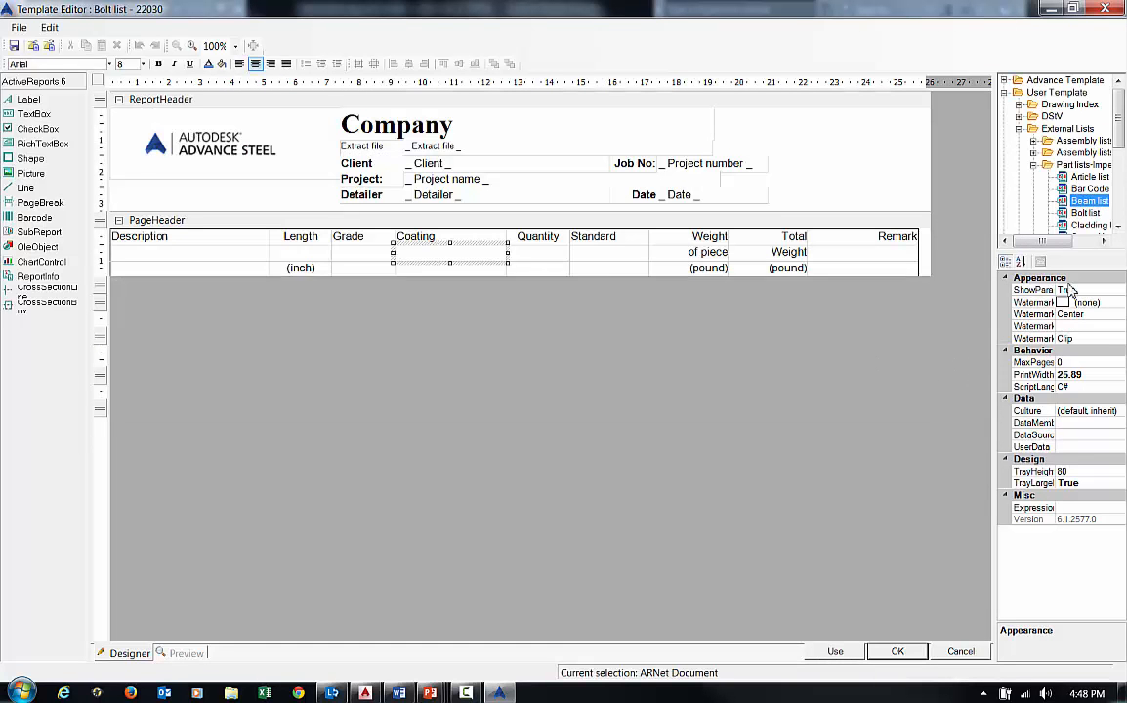
{"action": "left_click", "coordinate": [835, 651]}
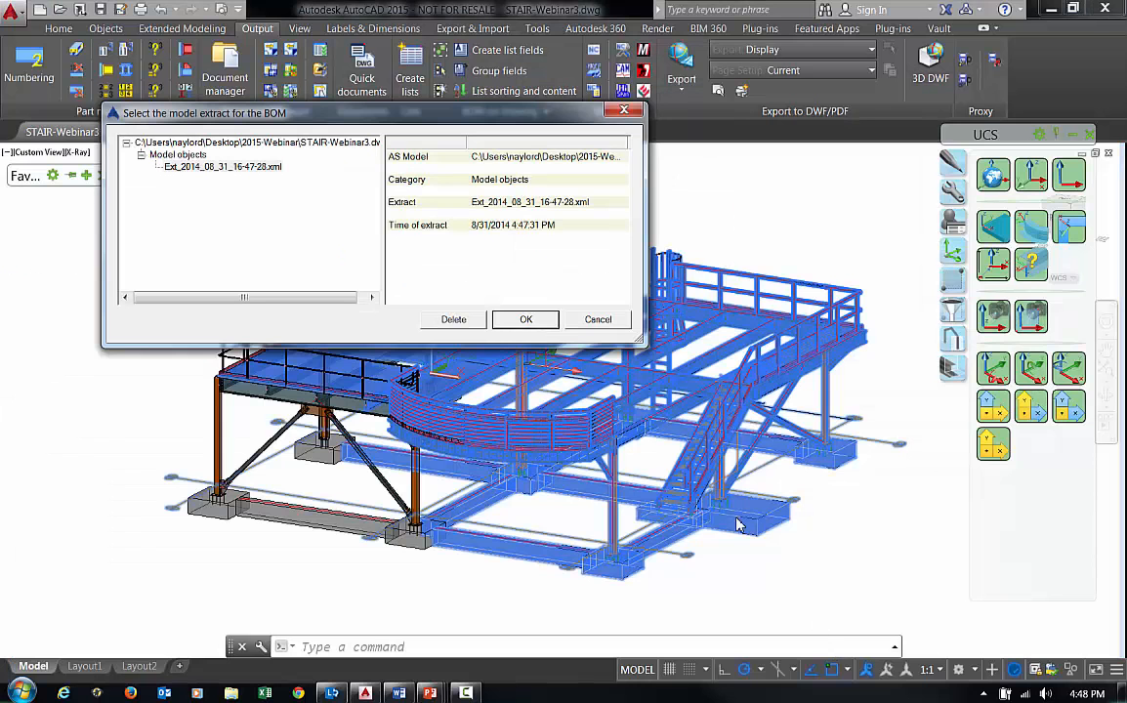
{"action": "left_click", "coordinate": [526, 320]}
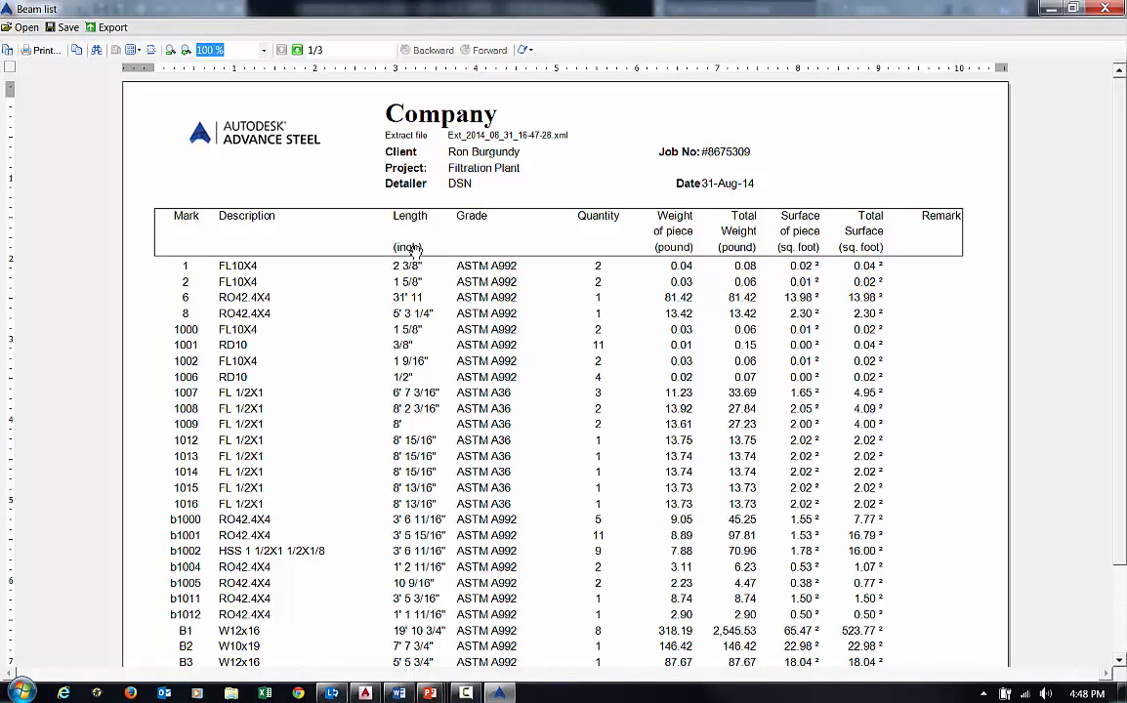
Step: Review the beam list report through its last page and save it on closing
{"action": "scroll", "coordinate": [303, 298], "scroll_direction": "down", "scroll_amount": 3}
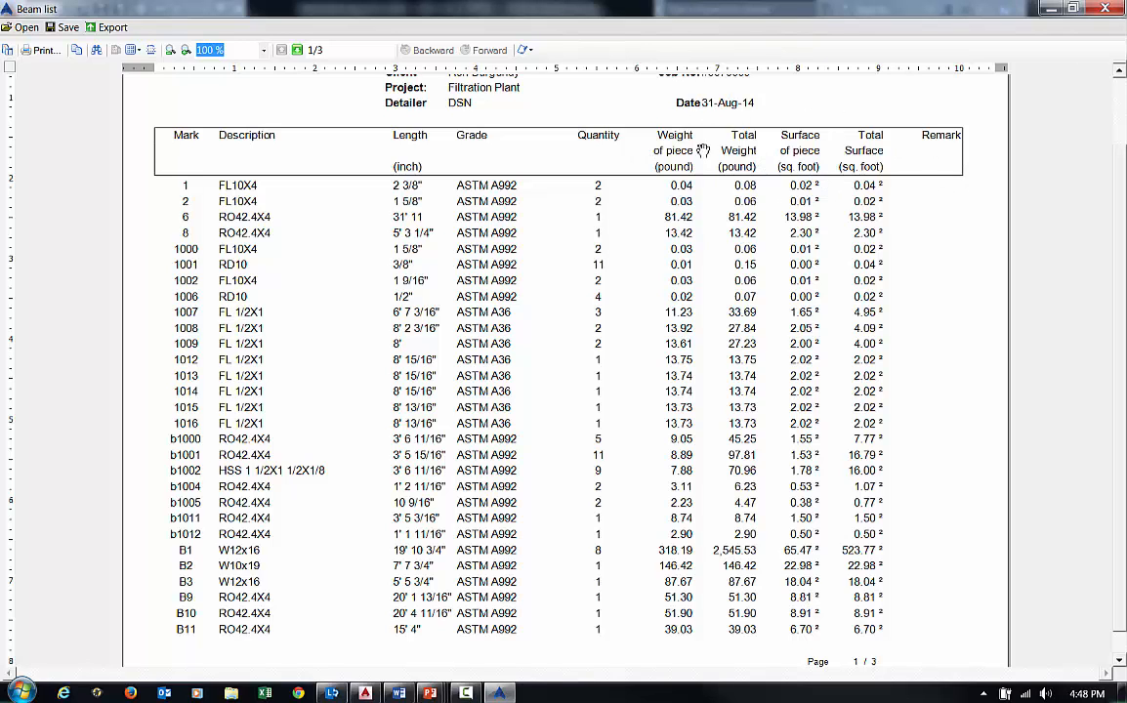
{"action": "scroll", "coordinate": [701, 248], "scroll_direction": "up", "scroll_amount": 2}
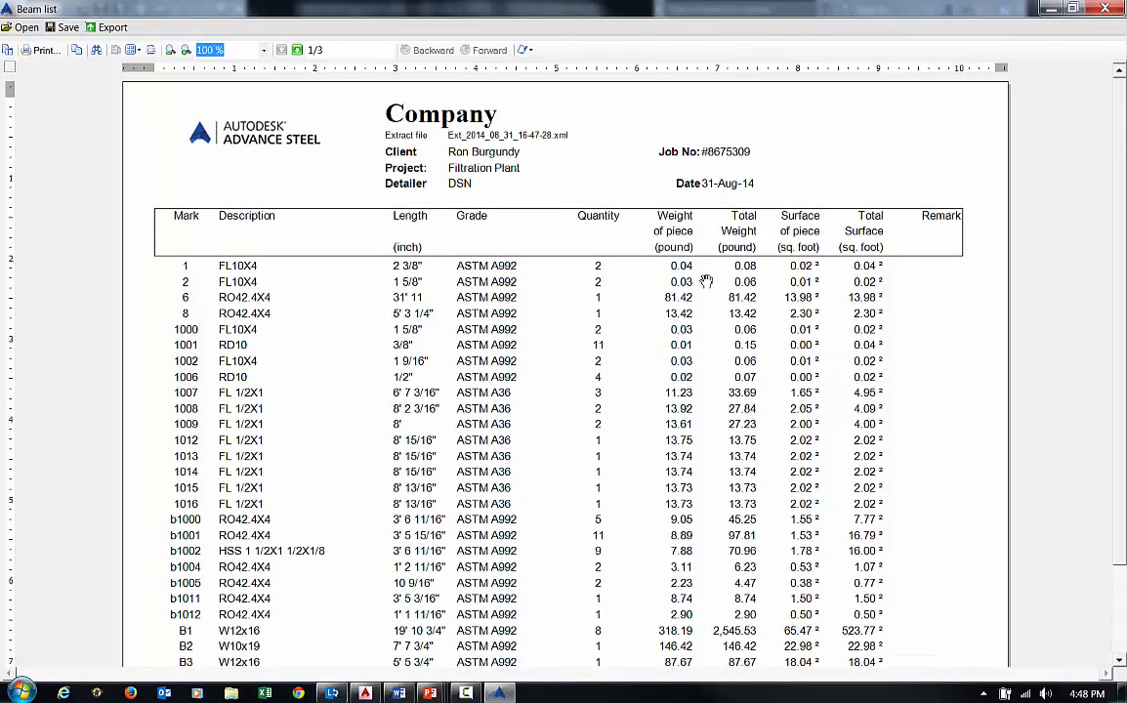
{"action": "left_click", "coordinate": [297, 49]}
{"action": "left_click", "coordinate": [297, 49]}
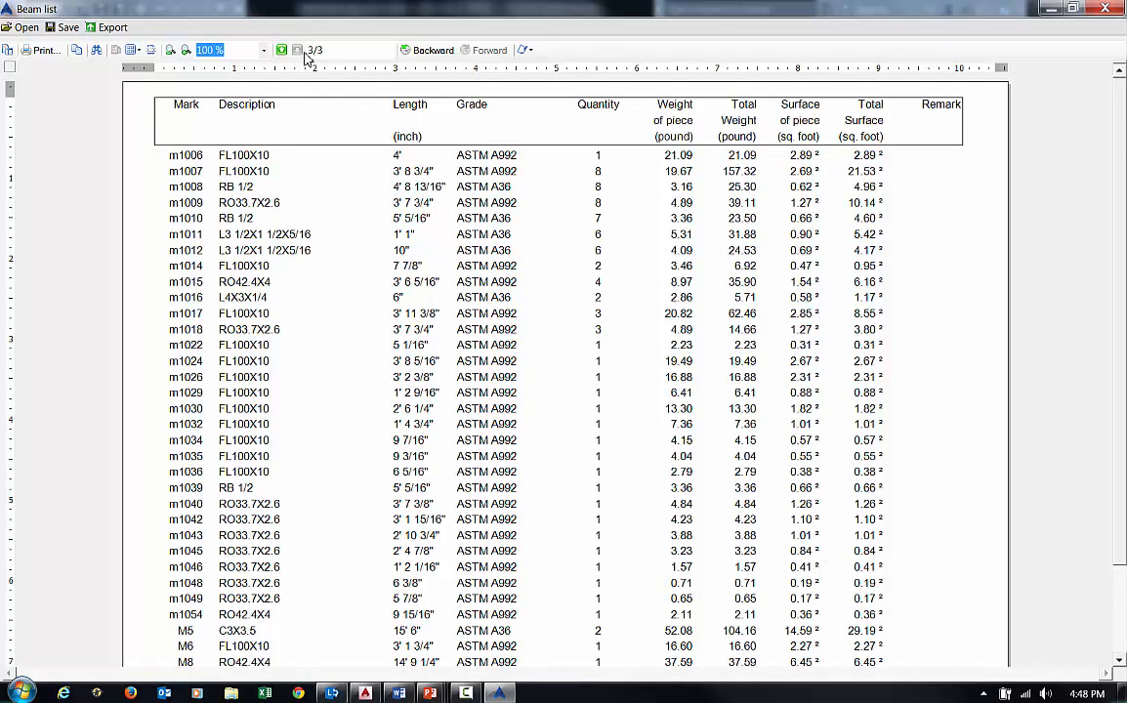
{"action": "scroll", "coordinate": [591, 297], "scroll_direction": "down", "scroll_amount": 2}
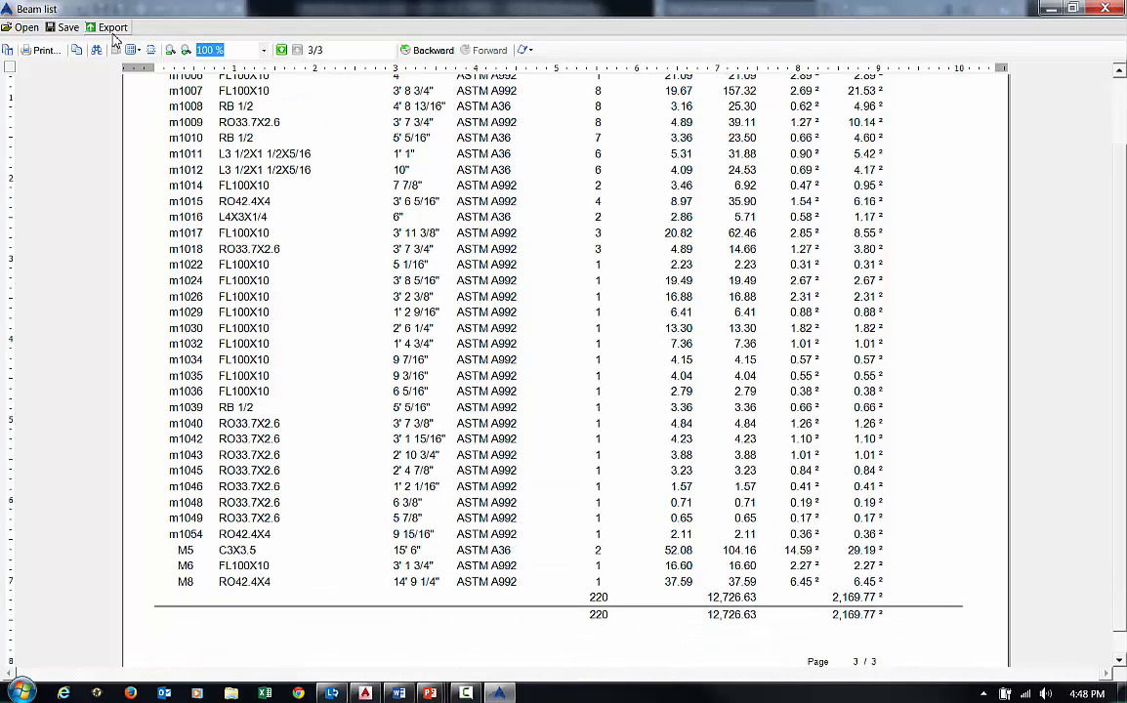
{"action": "left_click", "coordinate": [1103, 9]}
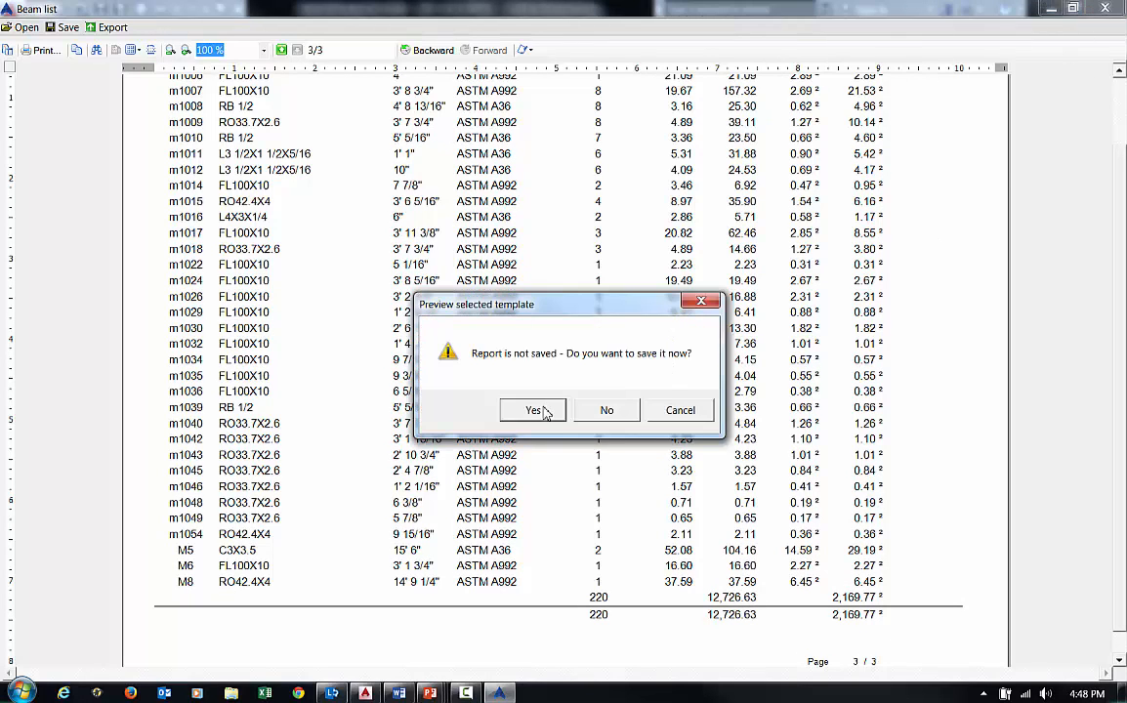
{"action": "left_click", "coordinate": [515, 370]}
{"action": "left_click", "coordinate": [435, 393]}
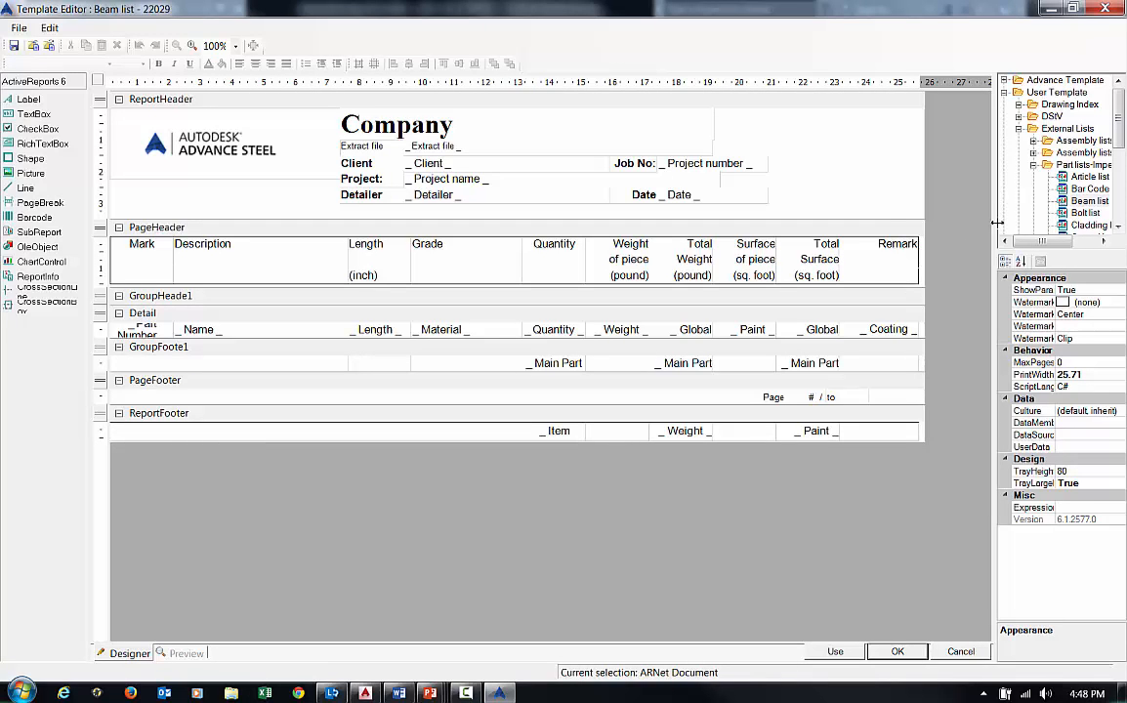
Step: Browse the other Part lists-Imperial templates, leaving the template editor and clearing the model selection when finished
{"action": "left_click_drag", "start_coordinate": [996, 223], "coordinate": [833, 230]}
{"action": "left_click", "coordinate": [928, 200]}
{"action": "scroll", "coordinate": [1011, 196], "scroll_direction": "down", "scroll_amount": 2}
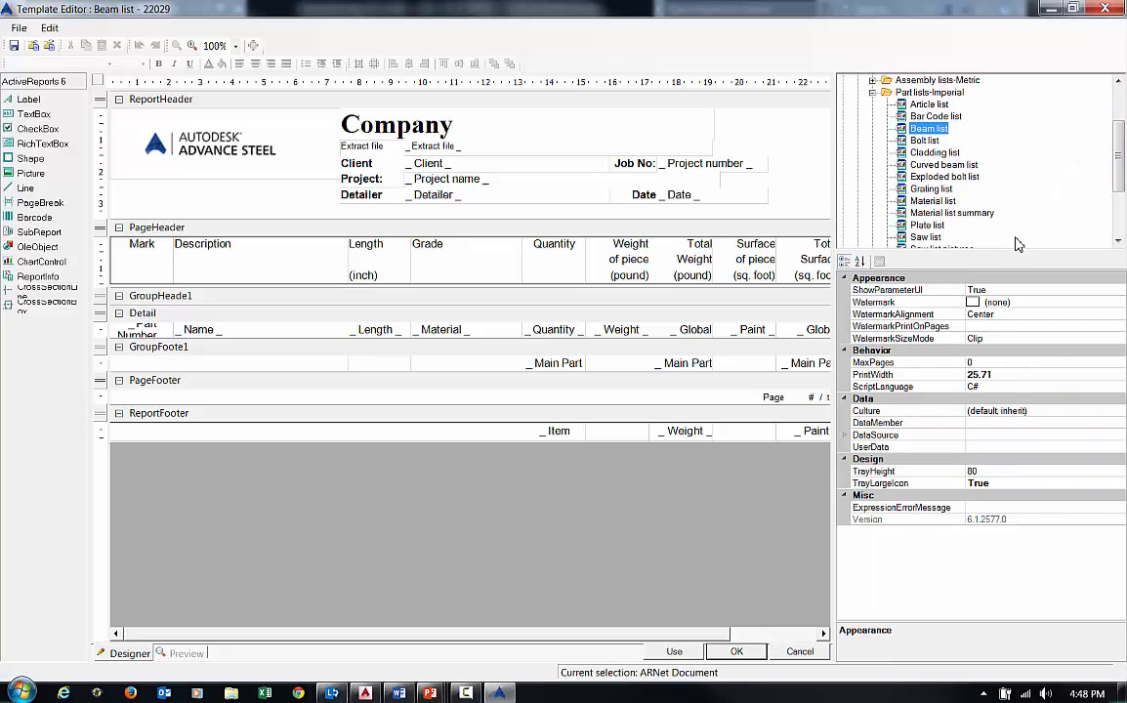
{"action": "scroll", "coordinate": [1011, 212], "scroll_direction": "down", "scroll_amount": 1}
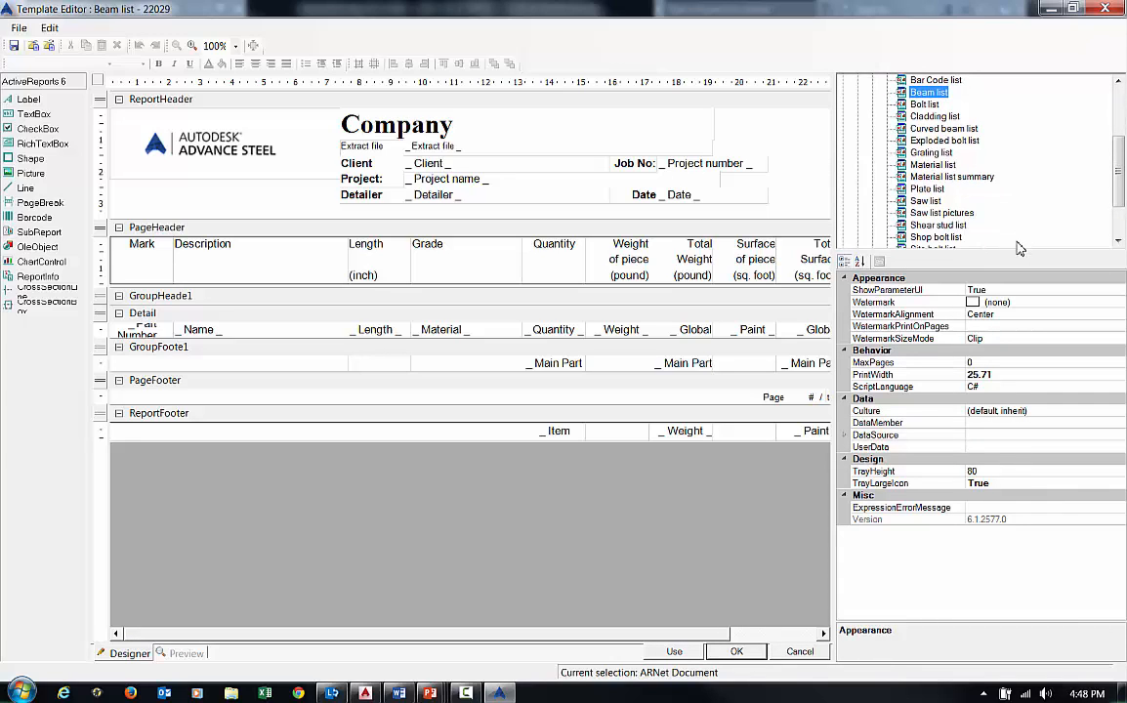
{"action": "left_click_drag", "start_coordinate": [837, 208], "coordinate": [949, 312]}
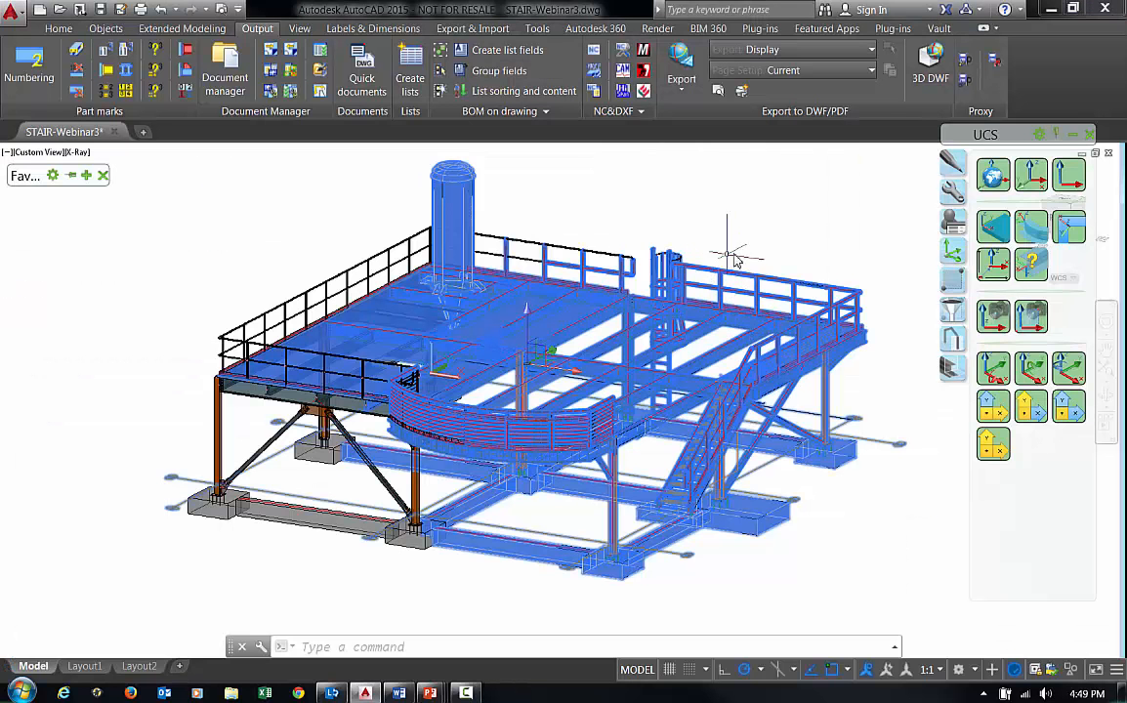
{"action": "key", "text": "Escape"}
{"action": "key", "text": "Escape"}
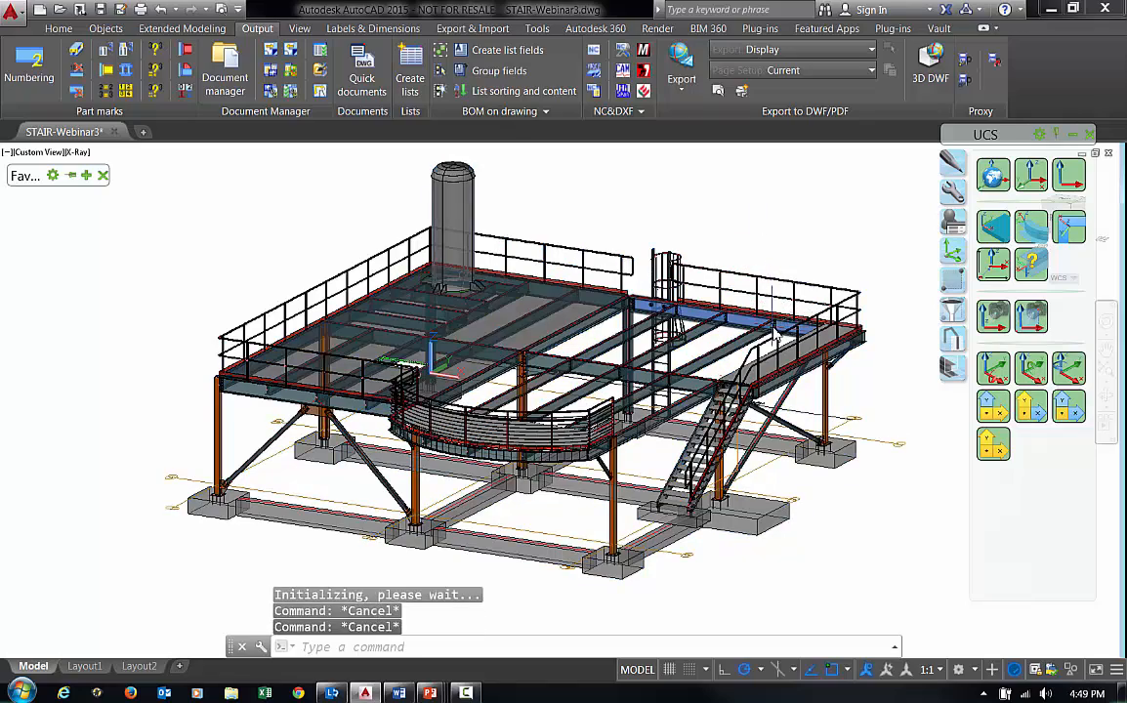
{"action": "middle_click_drag", "start_coordinate": [770, 305], "coordinate": [811, 333], "text": "shift"}
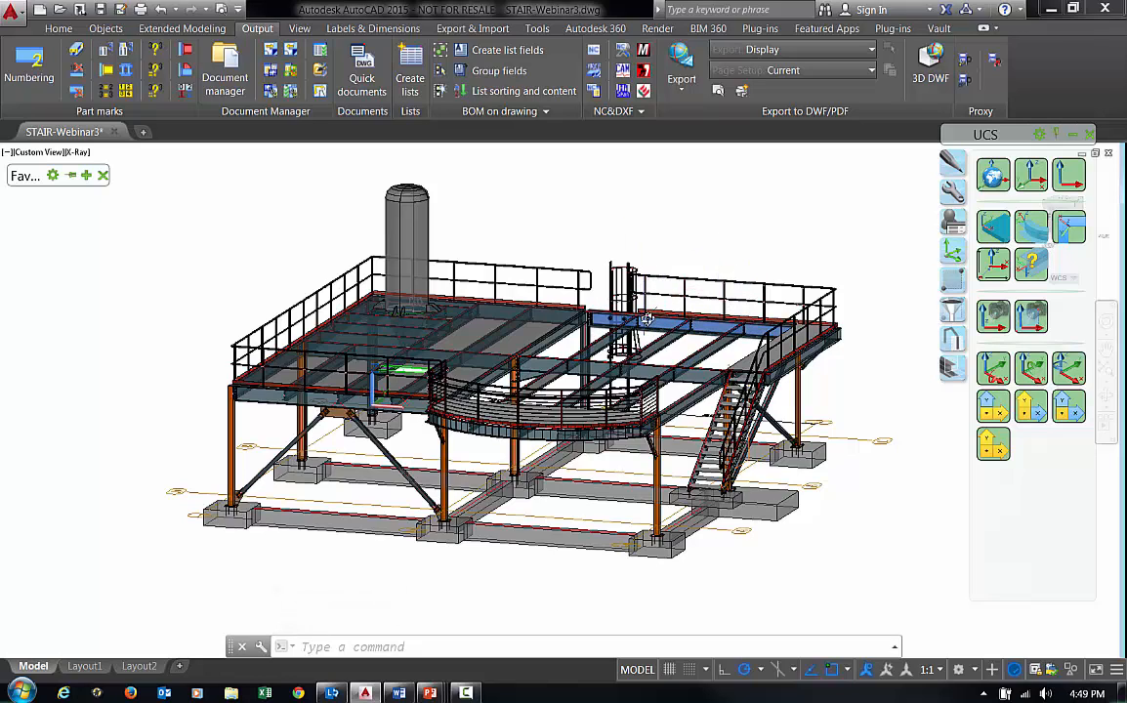
{"action": "mouse_move", "coordinate": [646, 319]}
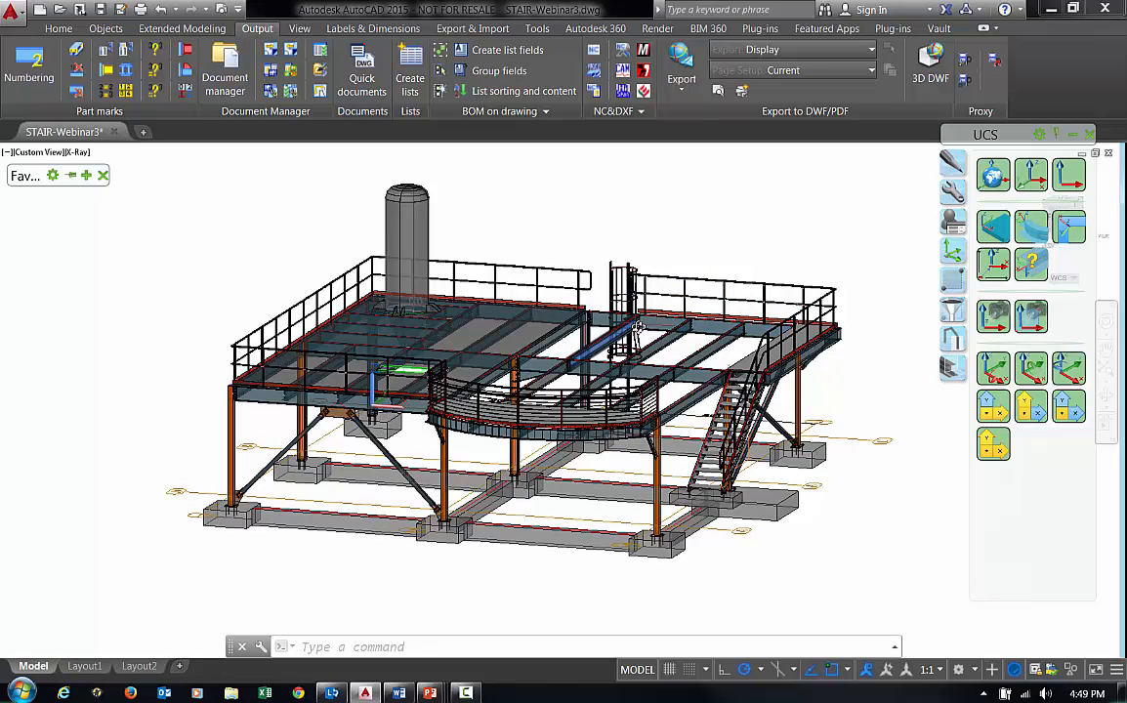
Step: Preview the Single line drawing style Cut A 4' - Dim PosPartMark in Quick documents without using it
{"action": "middle_click_drag", "start_coordinate": [592, 321], "coordinate": [529, 323]}
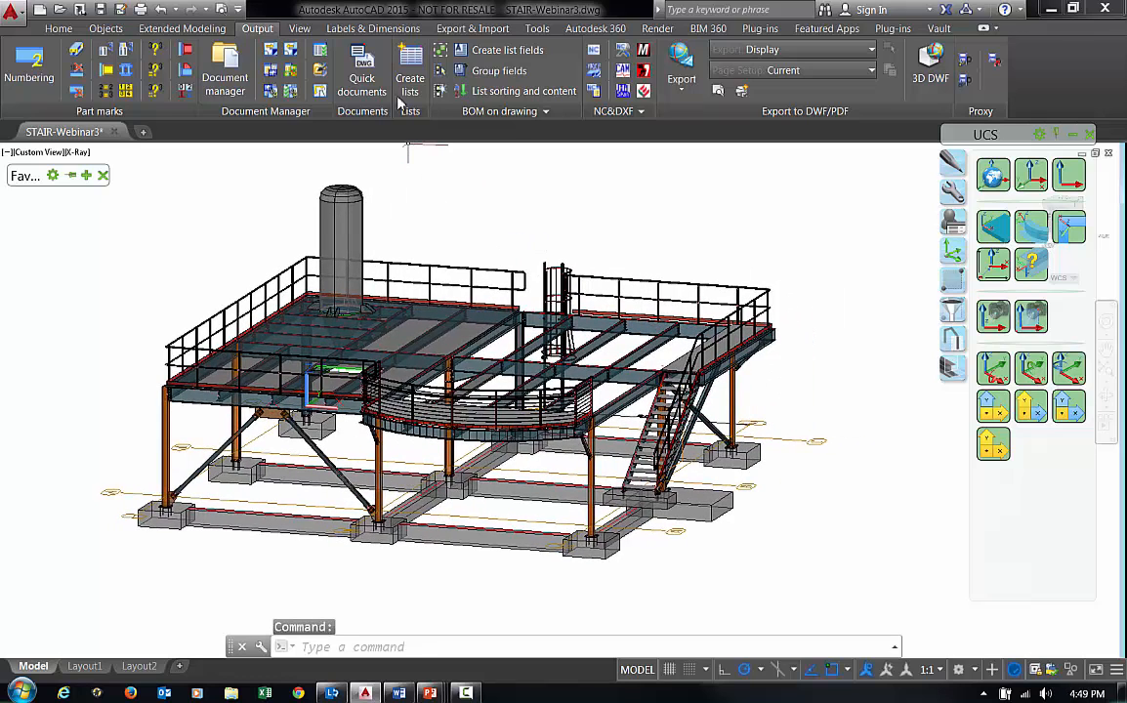
{"action": "left_click", "coordinate": [369, 61]}
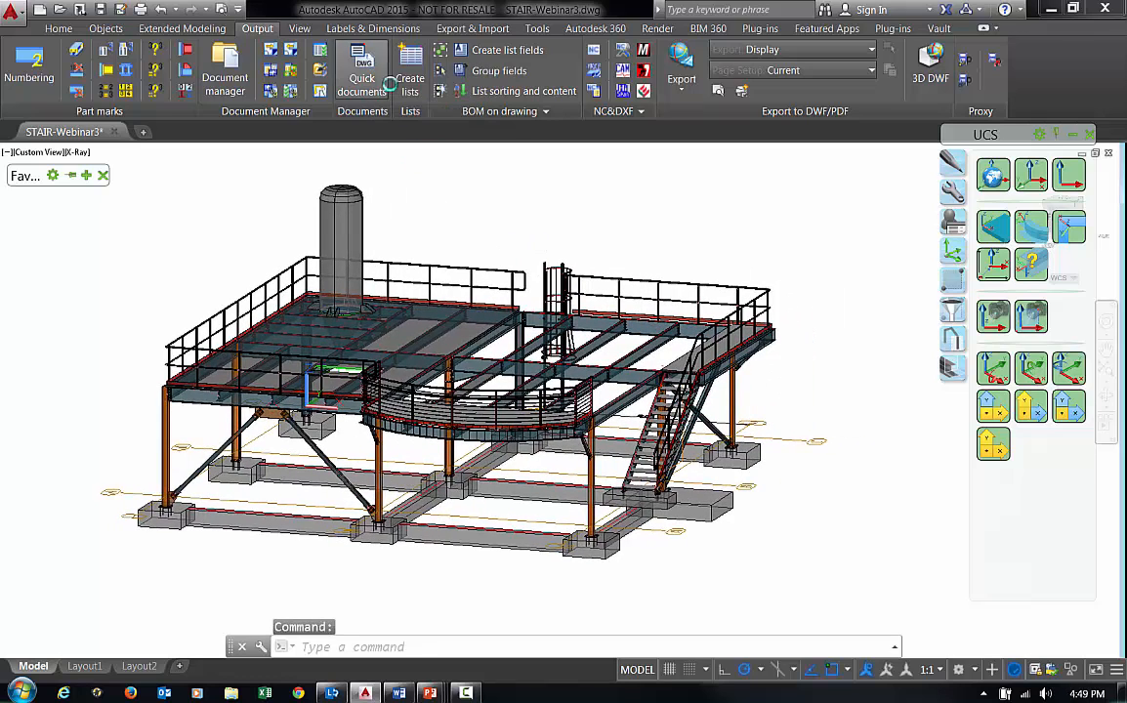
{"action": "left_click", "coordinate": [245, 310]}
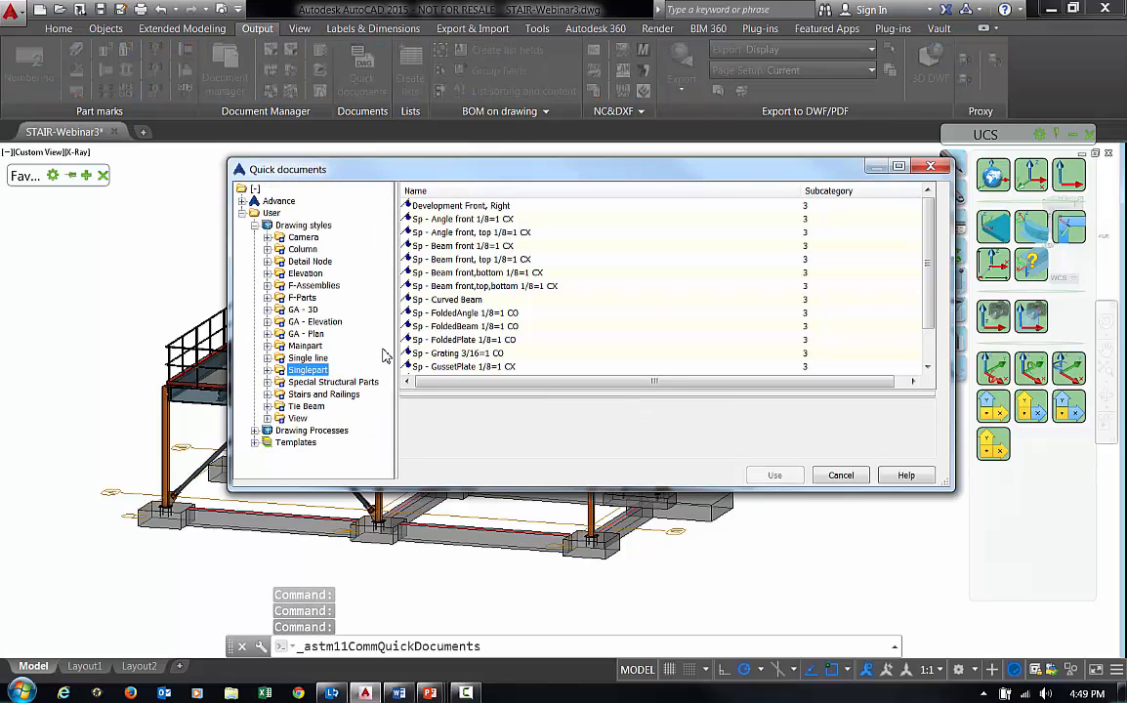
{"action": "left_click", "coordinate": [267, 358]}
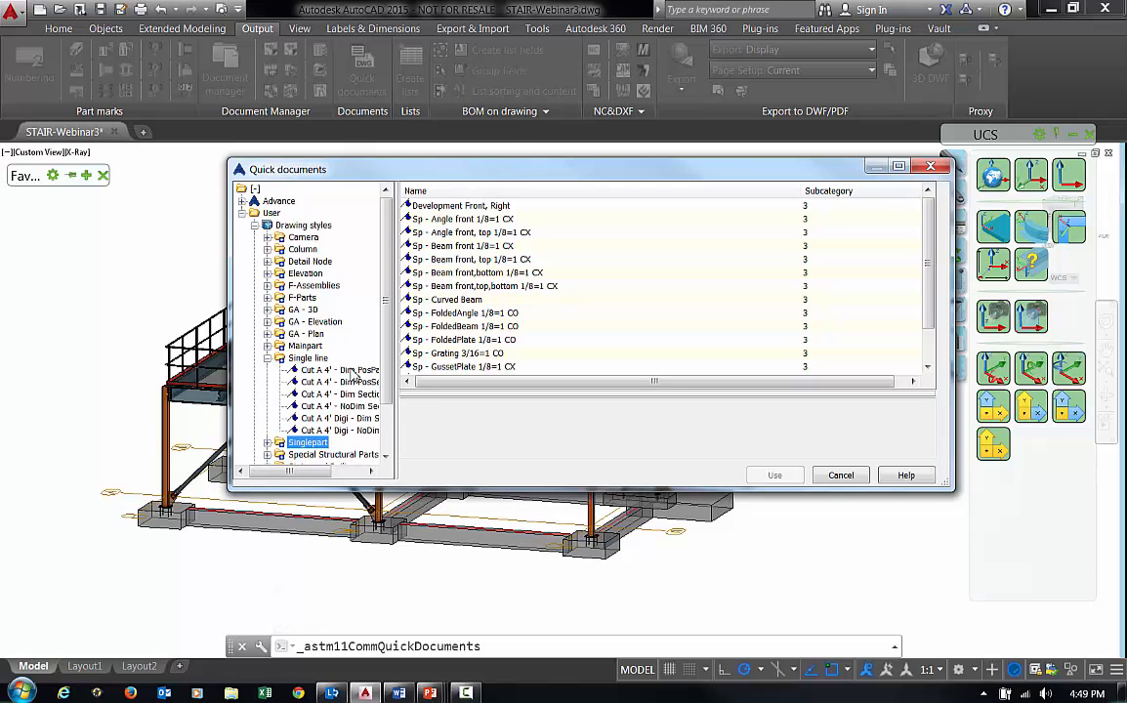
{"action": "left_click", "coordinate": [344, 370]}
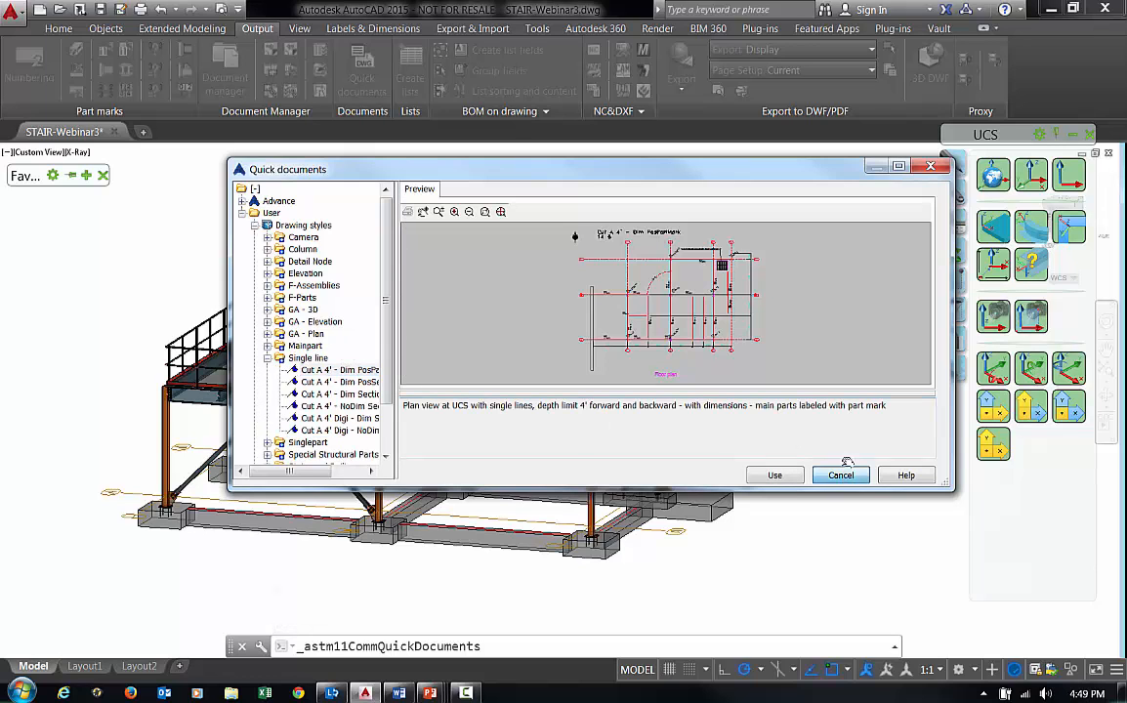
{"action": "left_click", "coordinate": [841, 475]}
Step: Move the UCS origin to the floor-level corner of the platform at the top of the front corner column
{"action": "left_click", "coordinate": [994, 279]}
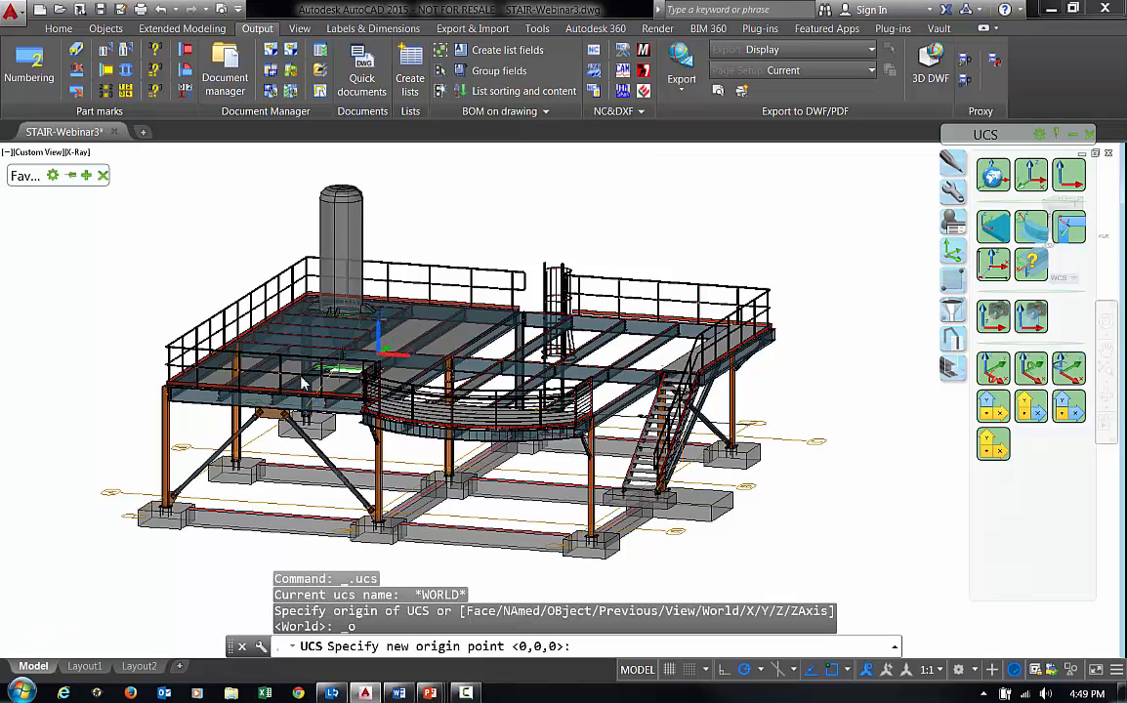
{"action": "scroll", "coordinate": [168, 383], "scroll_direction": "up", "scroll_amount": 3}
{"action": "left_click", "coordinate": [172, 395]}
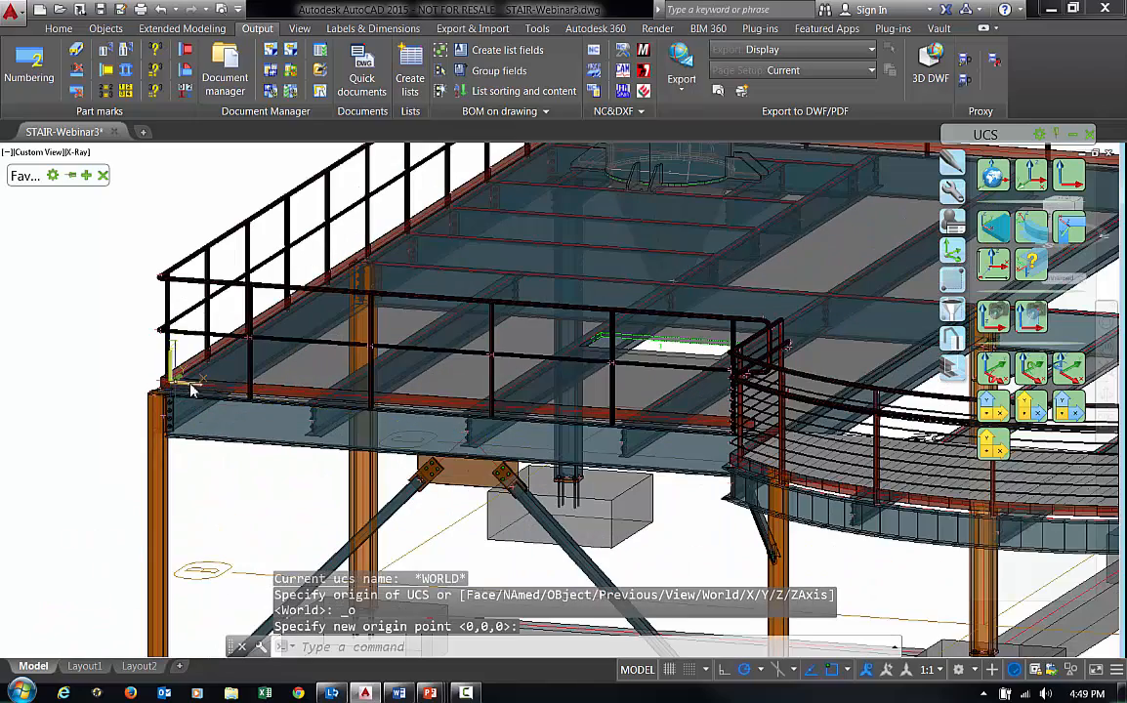
{"action": "scroll", "coordinate": [192, 427], "scroll_direction": "down", "scroll_amount": 5}
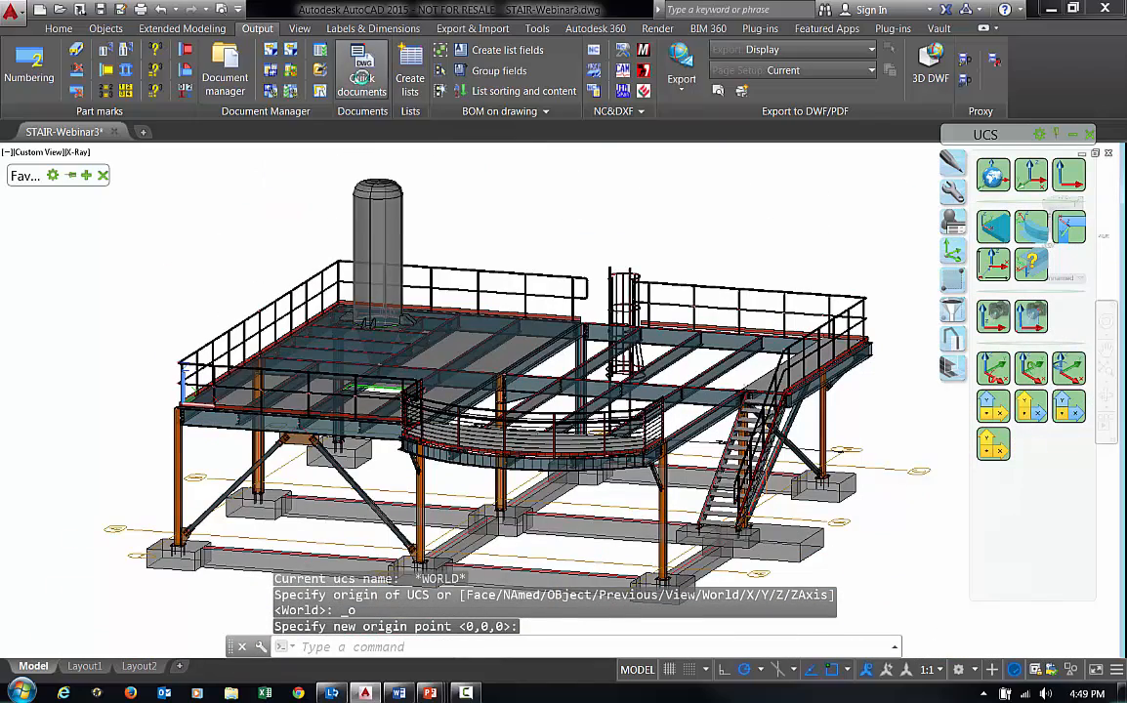
Step: Create a single-line plan with the Cut A 4' - Dim PosPartMark style as drawing S-201 on the ASDETPROTO-ANSI-D.dwg prototype
{"action": "left_click", "coordinate": [363, 78]}
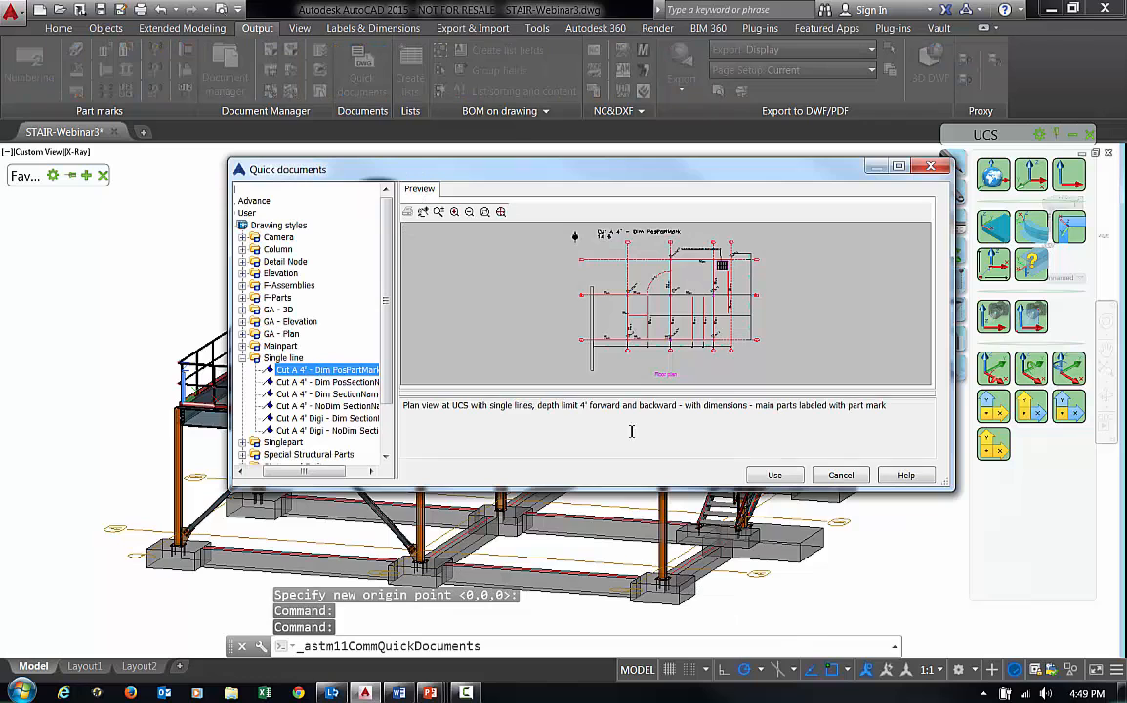
{"action": "left_click", "coordinate": [748, 475]}
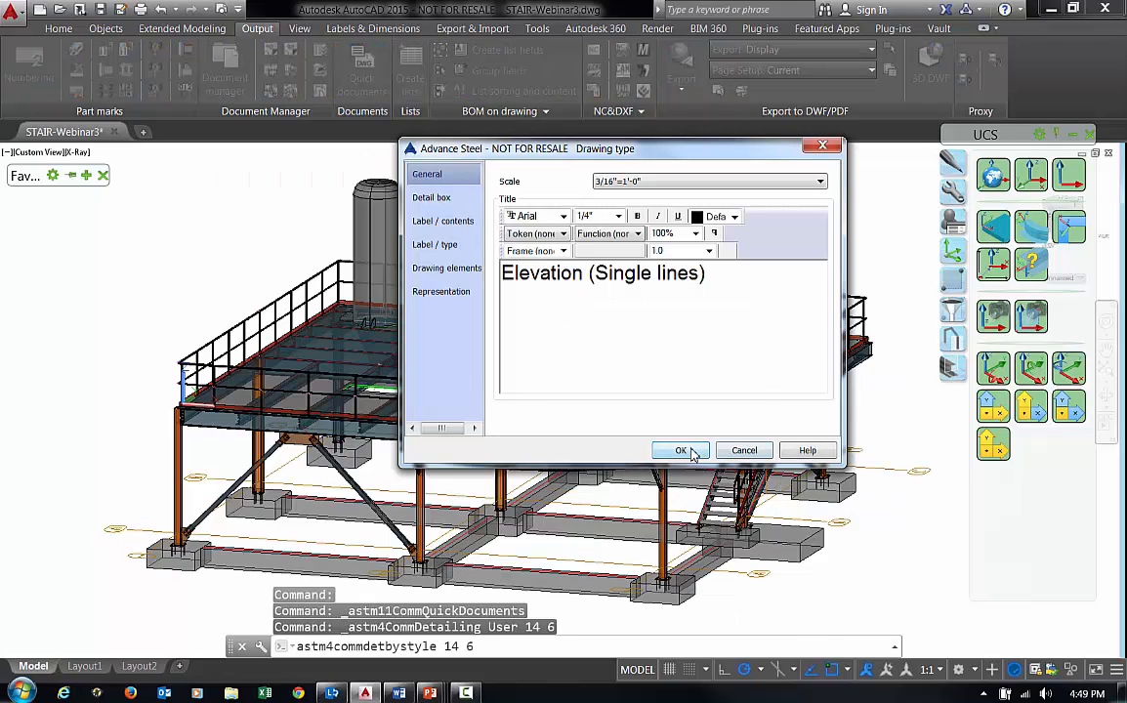
{"action": "left_click_drag", "start_coordinate": [721, 280], "coordinate": [415, 280]}
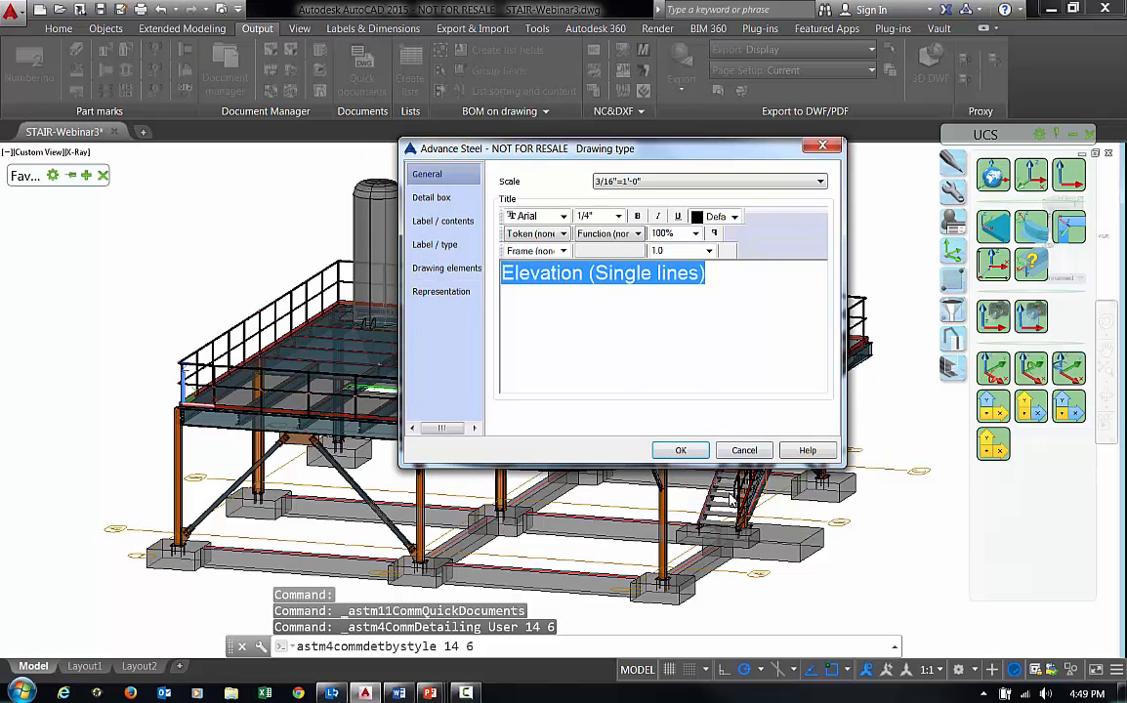
{"action": "left_click", "coordinate": [681, 451]}
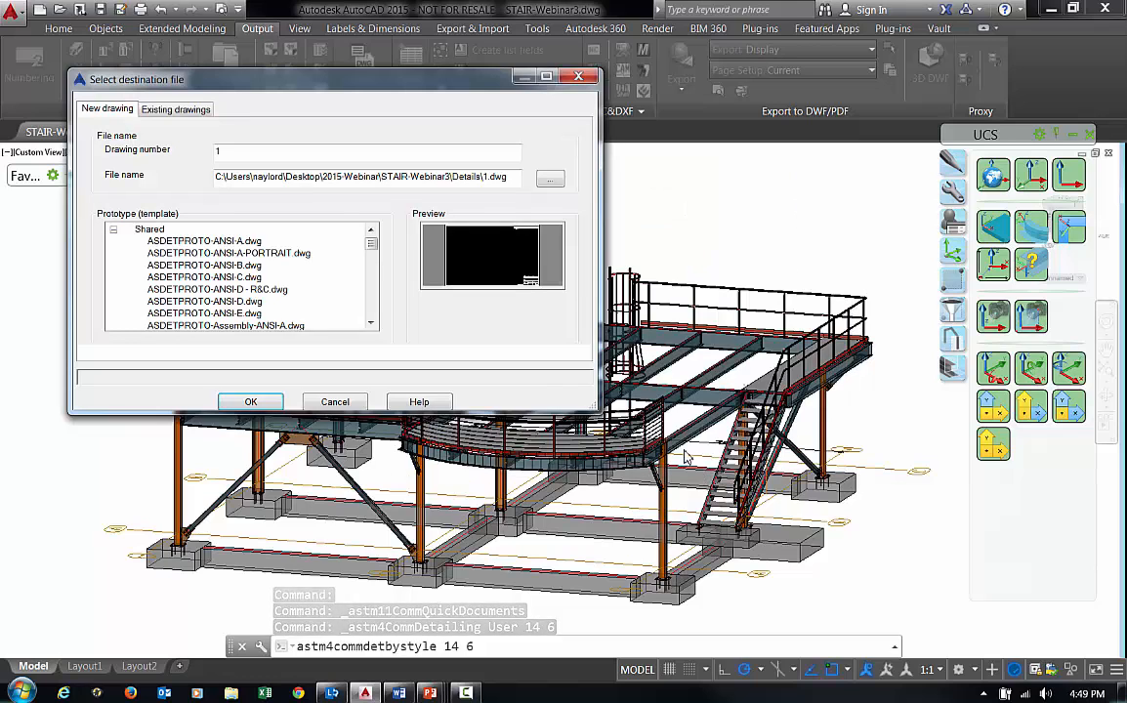
{"action": "left_click", "coordinate": [252, 303]}
{"action": "double_click", "coordinate": [231, 151]}
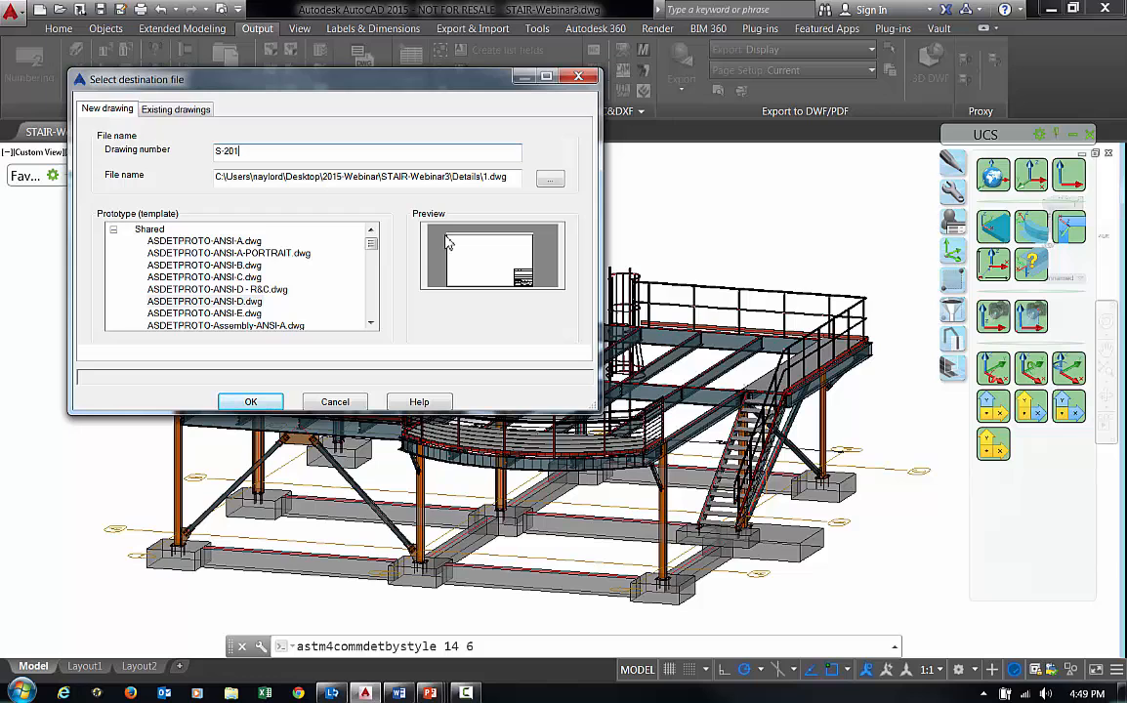
{"action": "left_click", "coordinate": [251, 402]}
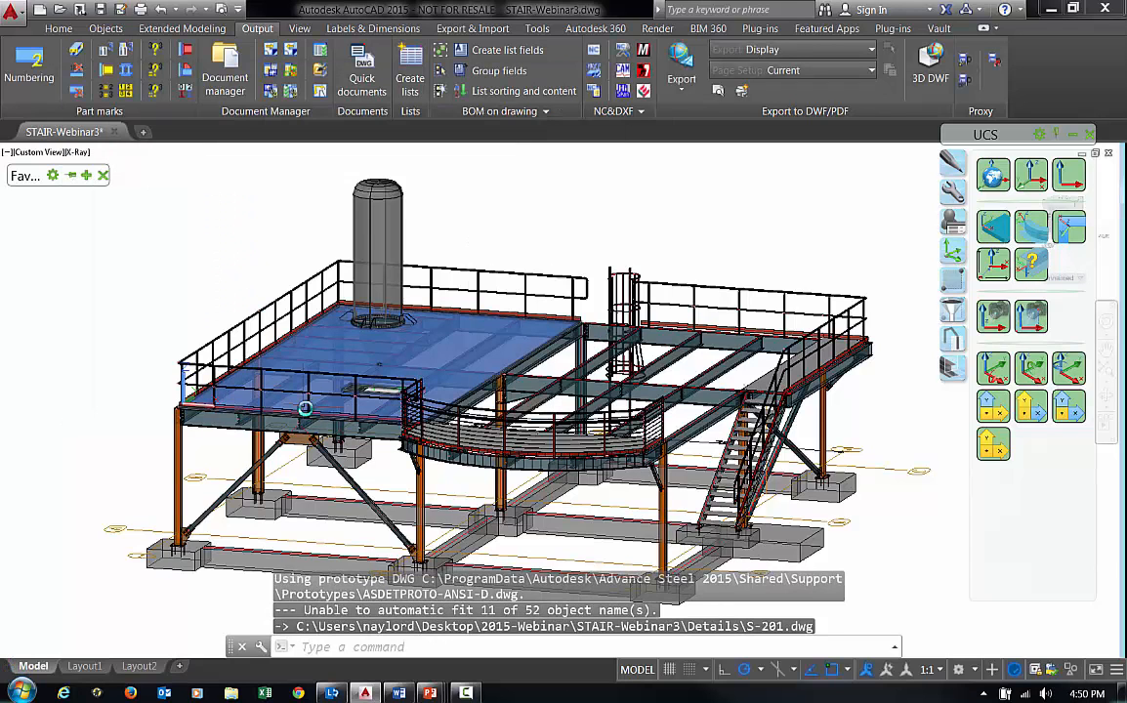
Step: Check the project documents in the Document Manager, expanding the DStV files, lists and up-to-date details
{"action": "left_click", "coordinate": [233, 78]}
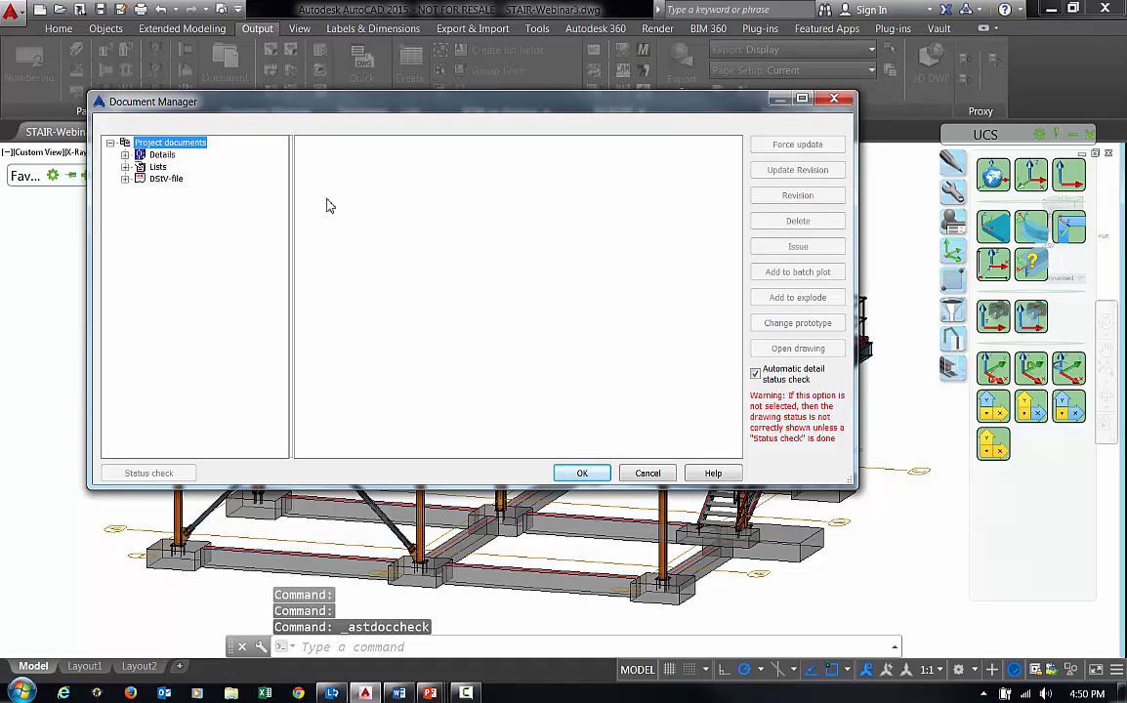
{"action": "left_click", "coordinate": [125, 181]}
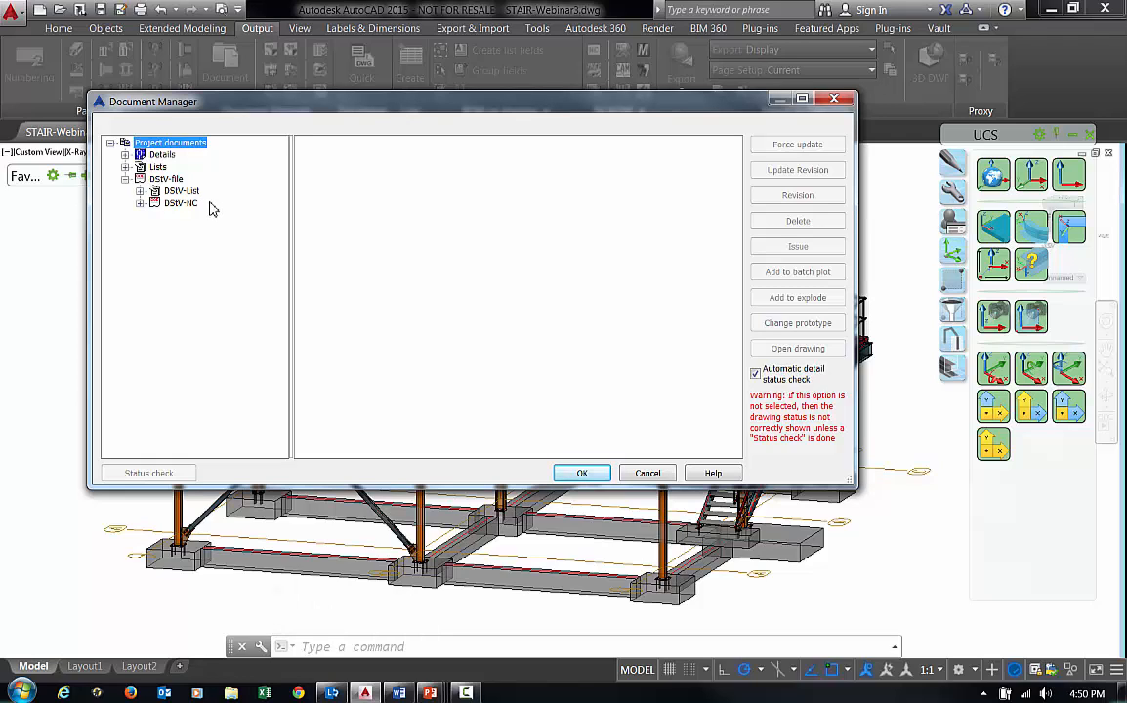
{"action": "left_click", "coordinate": [125, 167]}
{"action": "double_click", "coordinate": [152, 181]}
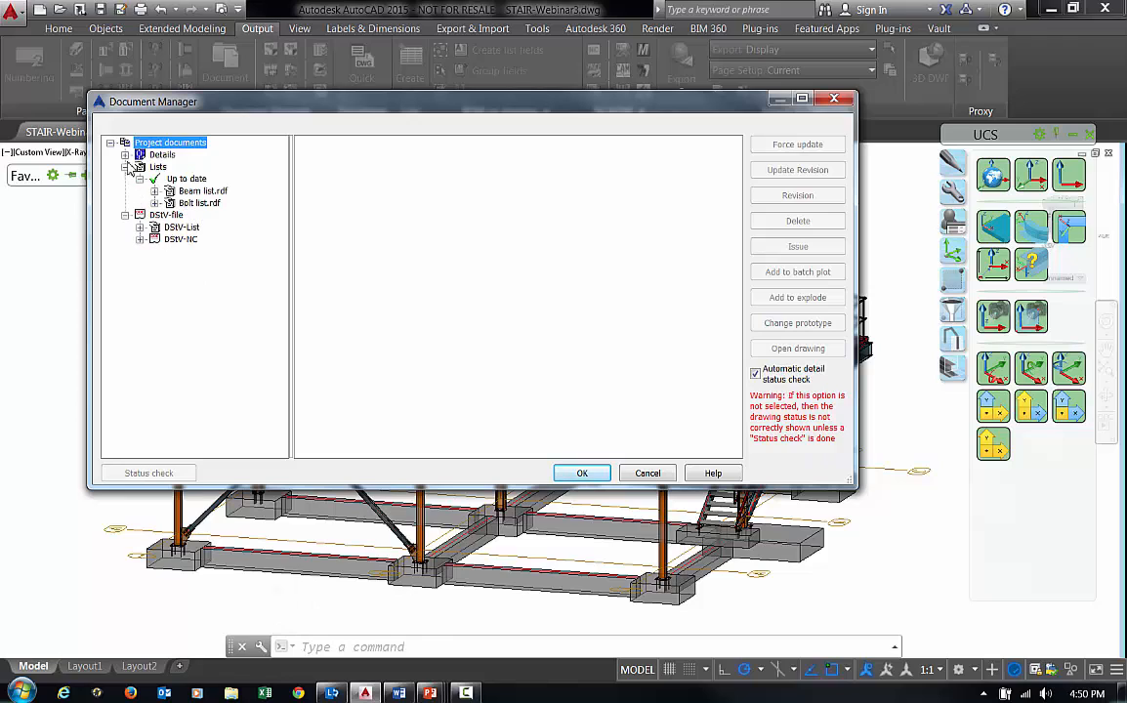
{"action": "left_click", "coordinate": [125, 155]}
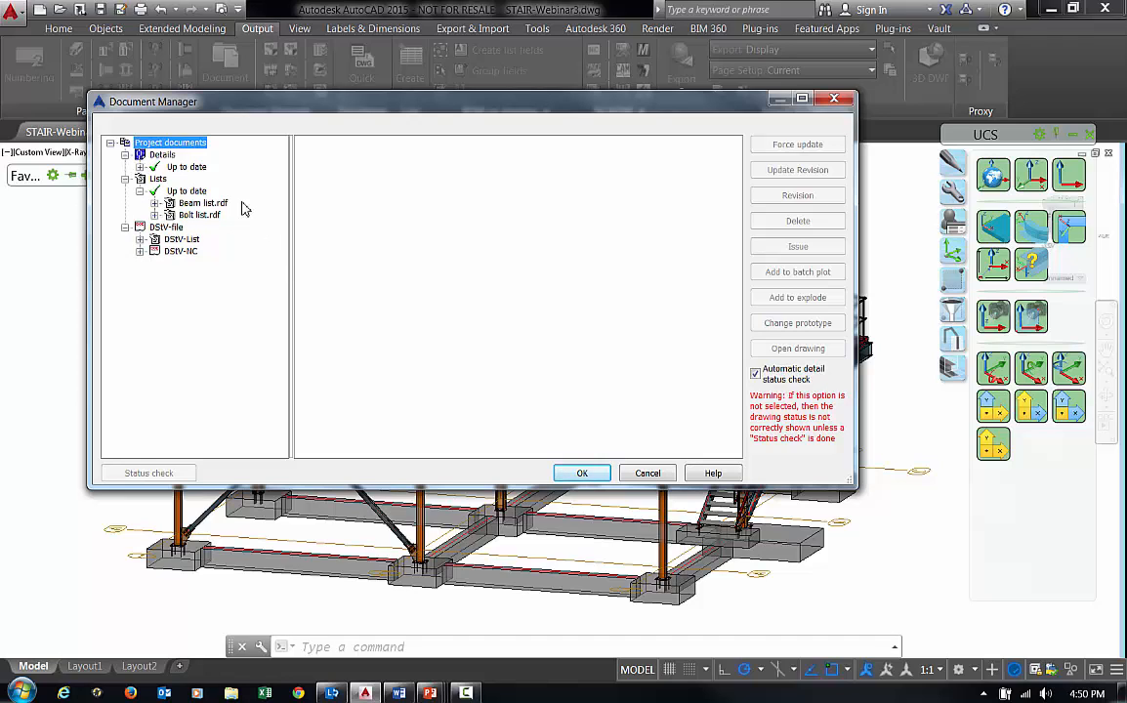
{"action": "left_click", "coordinate": [139, 167]}
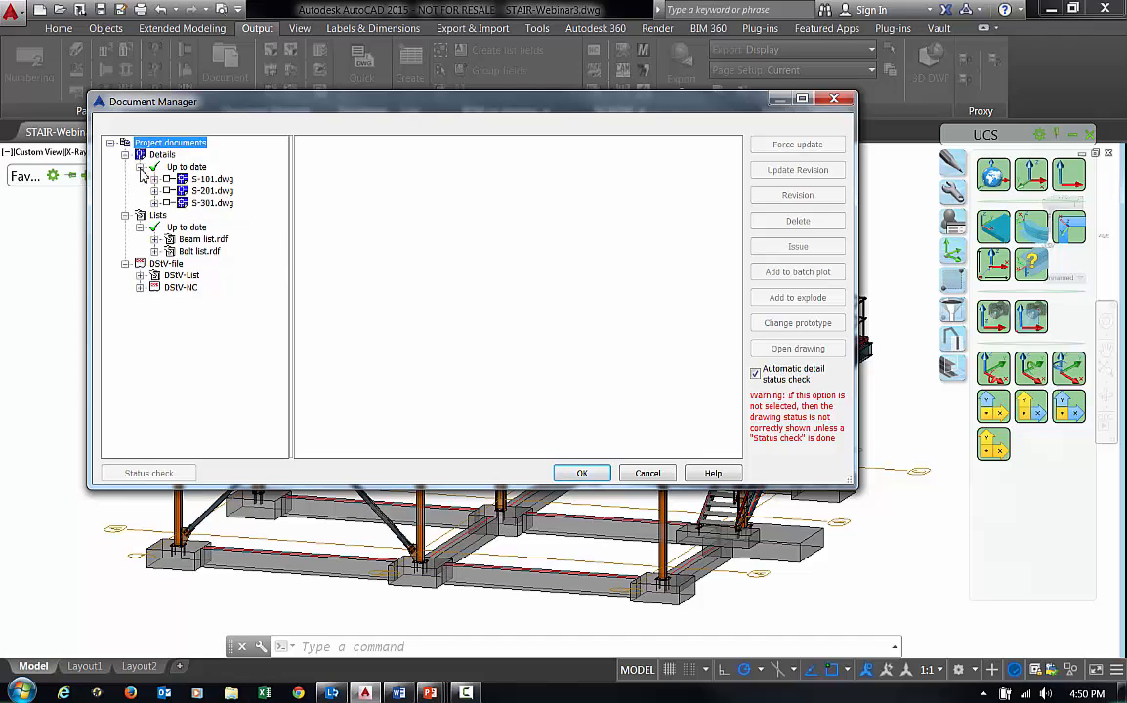
Step: Examine the properties and preview of drawing S-201 and the preview of drawing S-301
{"action": "left_click", "coordinate": [213, 192]}
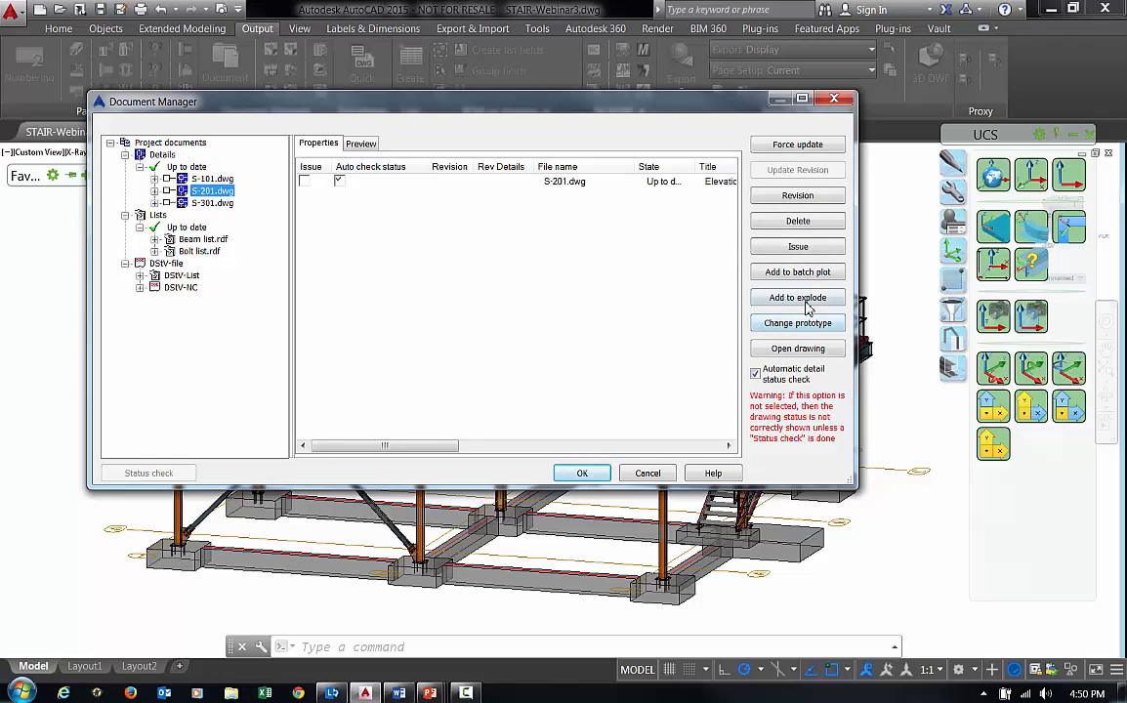
{"action": "left_click", "coordinate": [360, 143]}
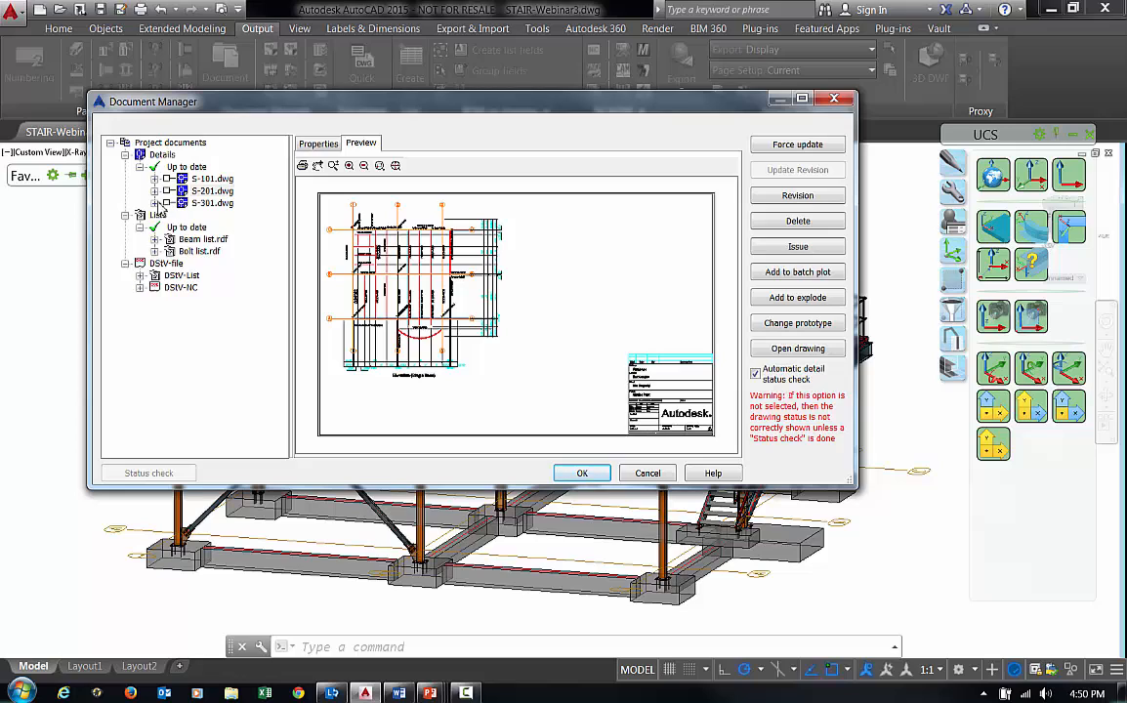
{"action": "left_click", "coordinate": [155, 204]}
{"action": "key", "text": "Down"}
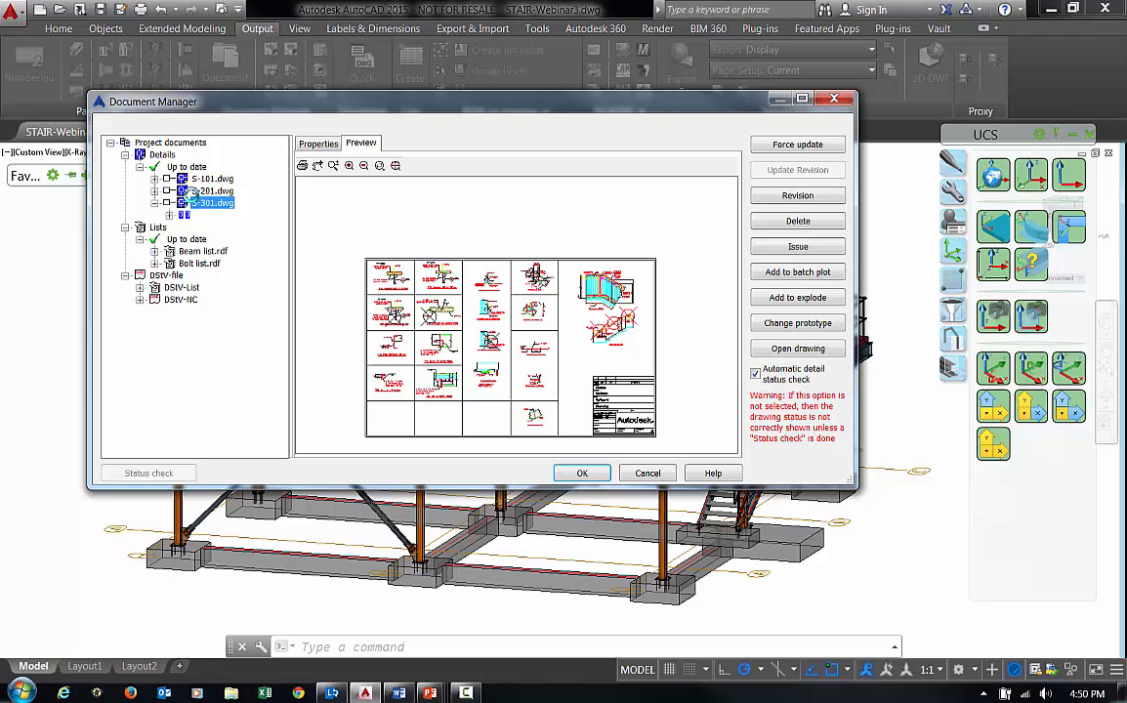
Step: Open drawing S-201, review its title block and single-line plan, and save it on closing
{"action": "double_click", "coordinate": [192, 193]}
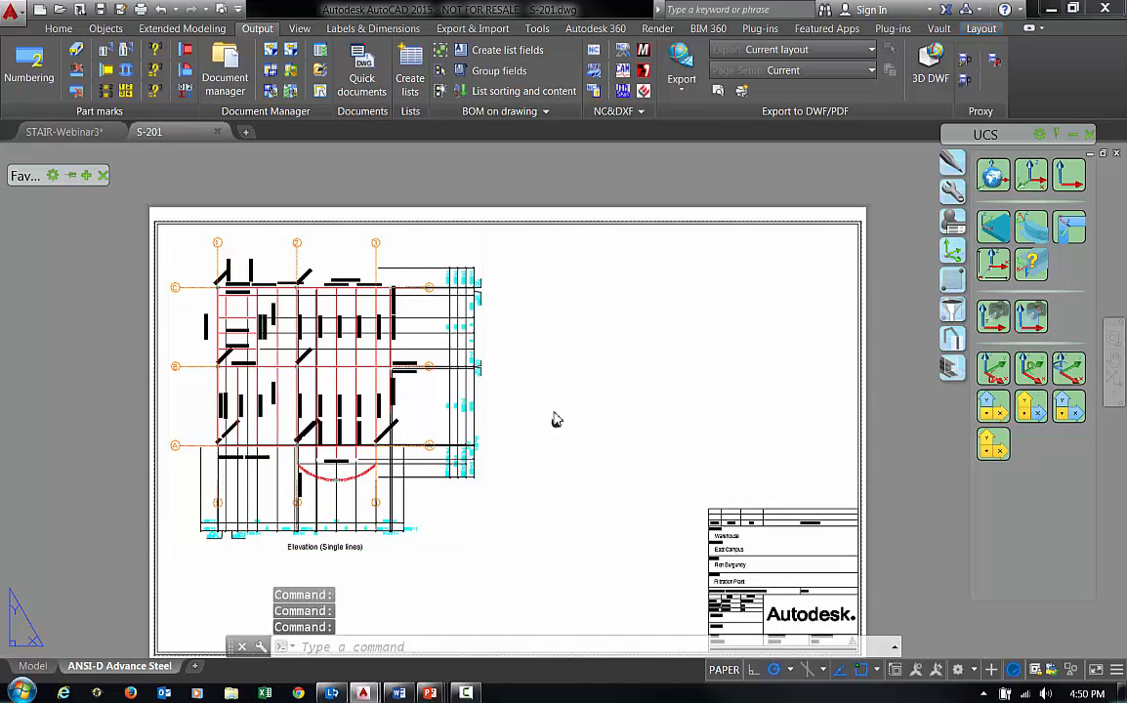
{"action": "middle_click_drag", "start_coordinate": [556, 425], "coordinate": [525, 364]}
{"action": "scroll", "coordinate": [749, 540], "scroll_direction": "up", "scroll_amount": 4}
{"action": "middle_click_drag", "start_coordinate": [755, 515], "coordinate": [618, 432]}
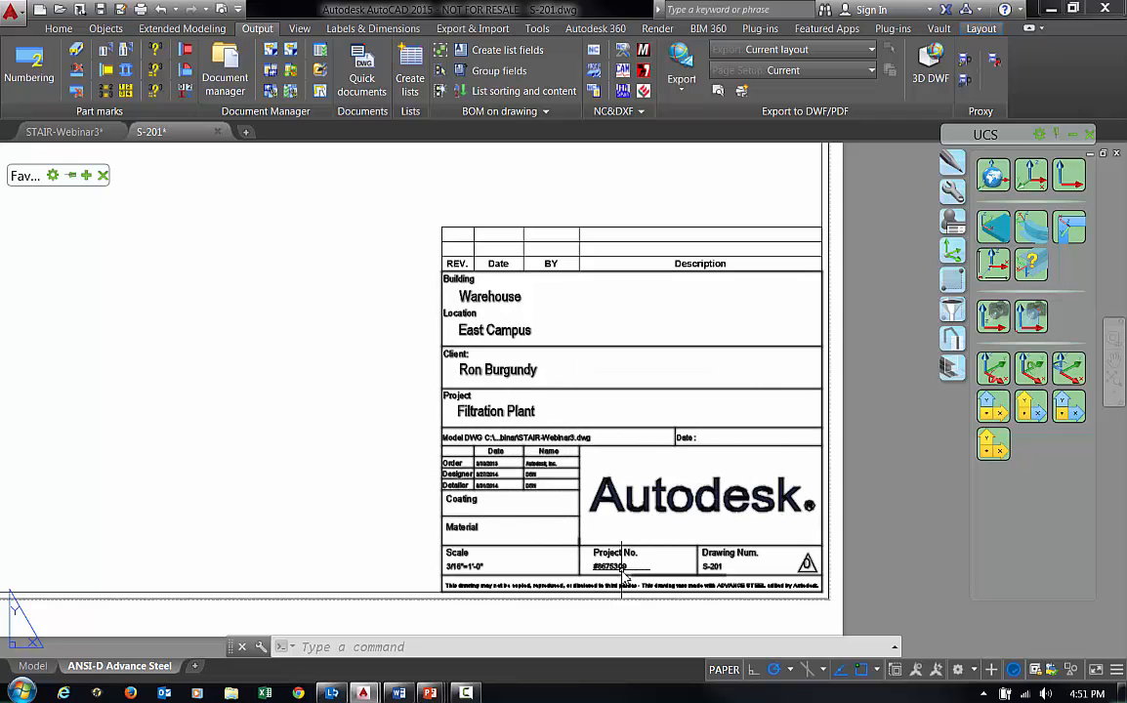
{"action": "scroll", "coordinate": [708, 563], "scroll_direction": "down", "scroll_amount": 4}
{"action": "middle_click_drag", "start_coordinate": [493, 495], "coordinate": [607, 530]}
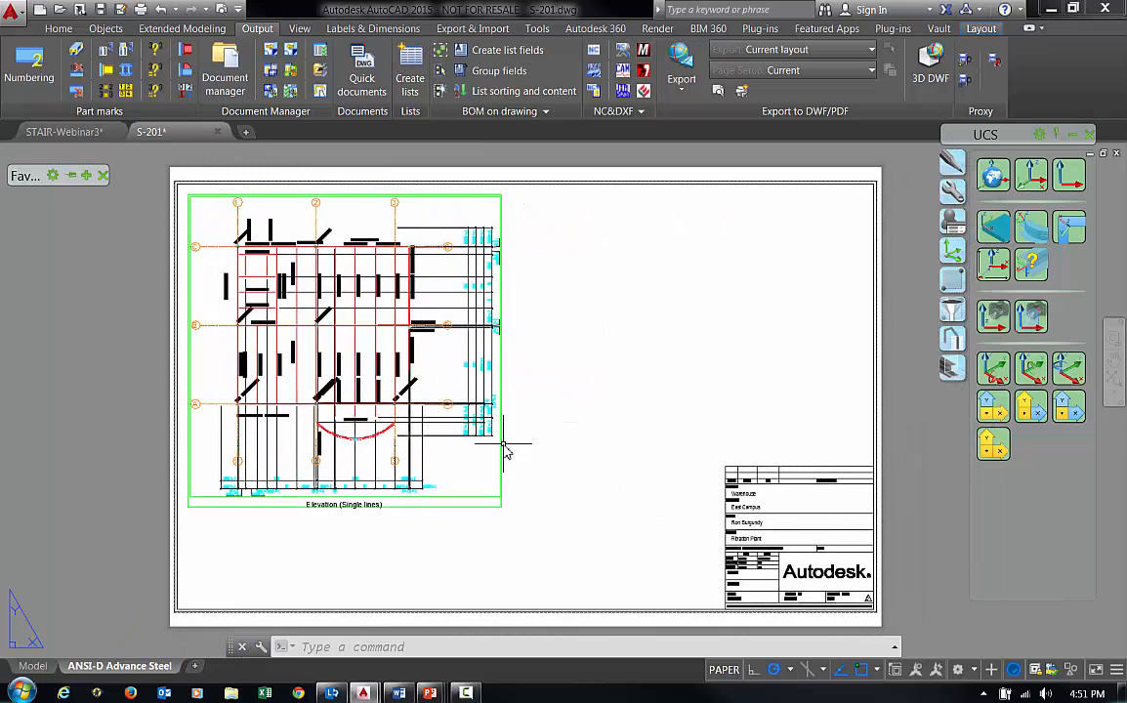
{"action": "scroll", "coordinate": [505, 447], "scroll_direction": "up", "scroll_amount": 2}
{"action": "middle_click_drag", "start_coordinate": [573, 444], "coordinate": [605, 455]}
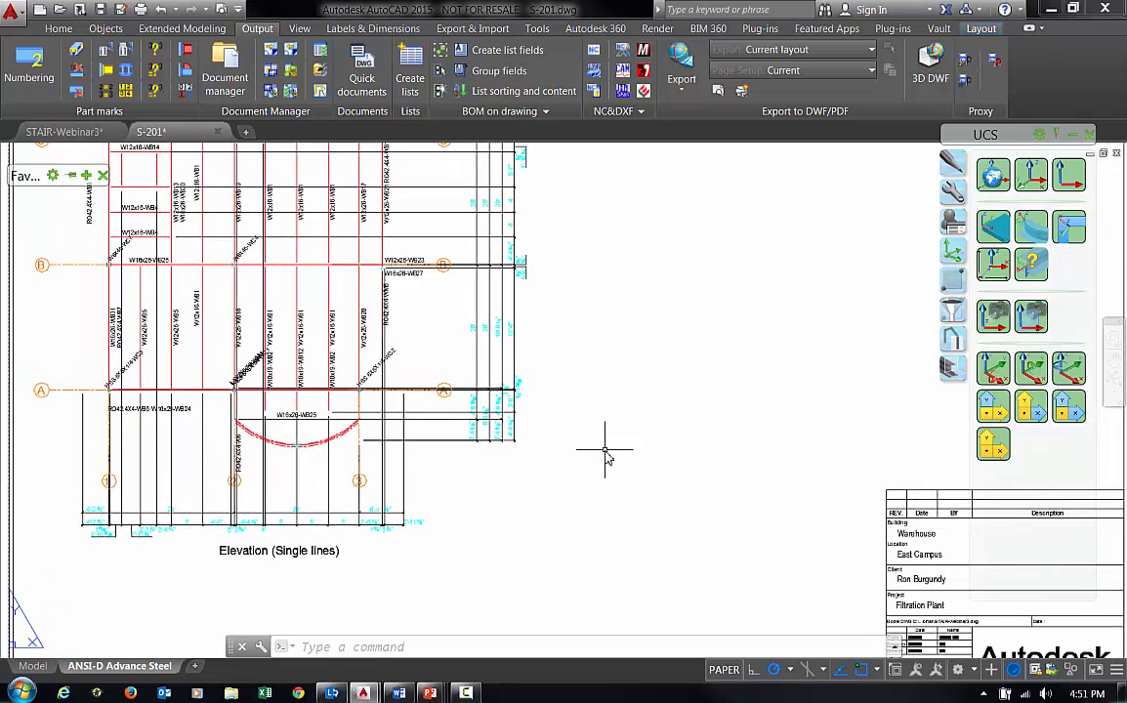
{"action": "left_click", "coordinate": [218, 132]}
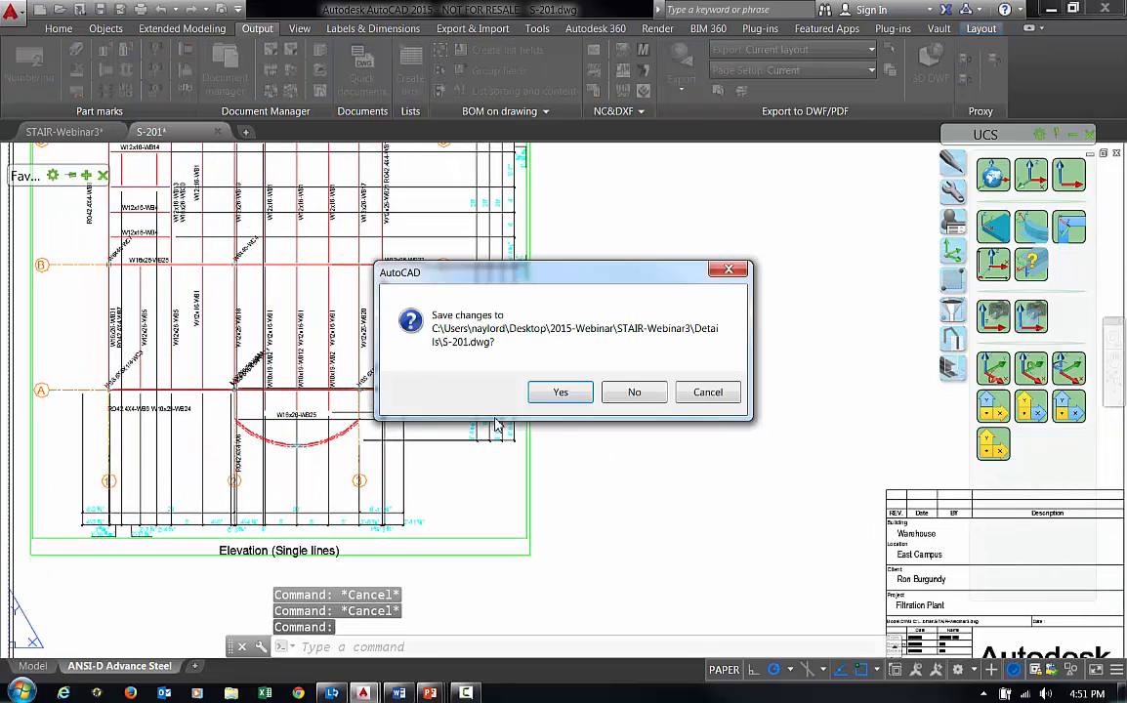
{"action": "left_click", "coordinate": [560, 393]}
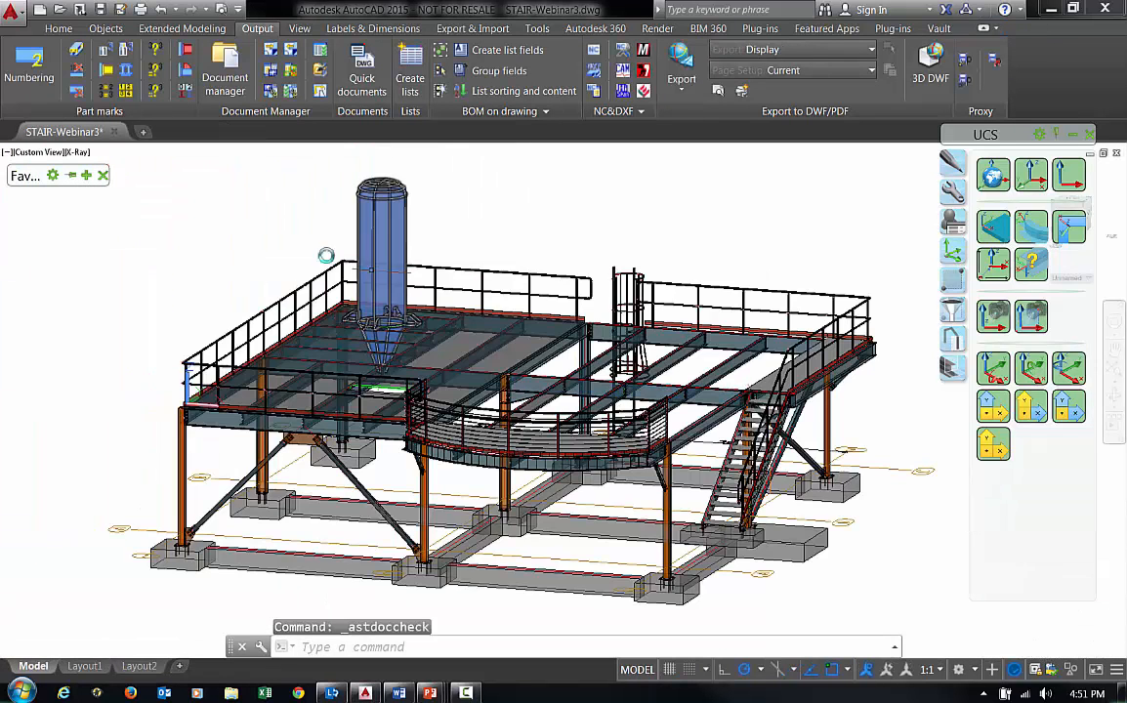
Step: Create a floor plan from the GA - Plan style "Floor plan - Hot rolled" as drawing S-201a
{"action": "left_click", "coordinate": [362, 78]}
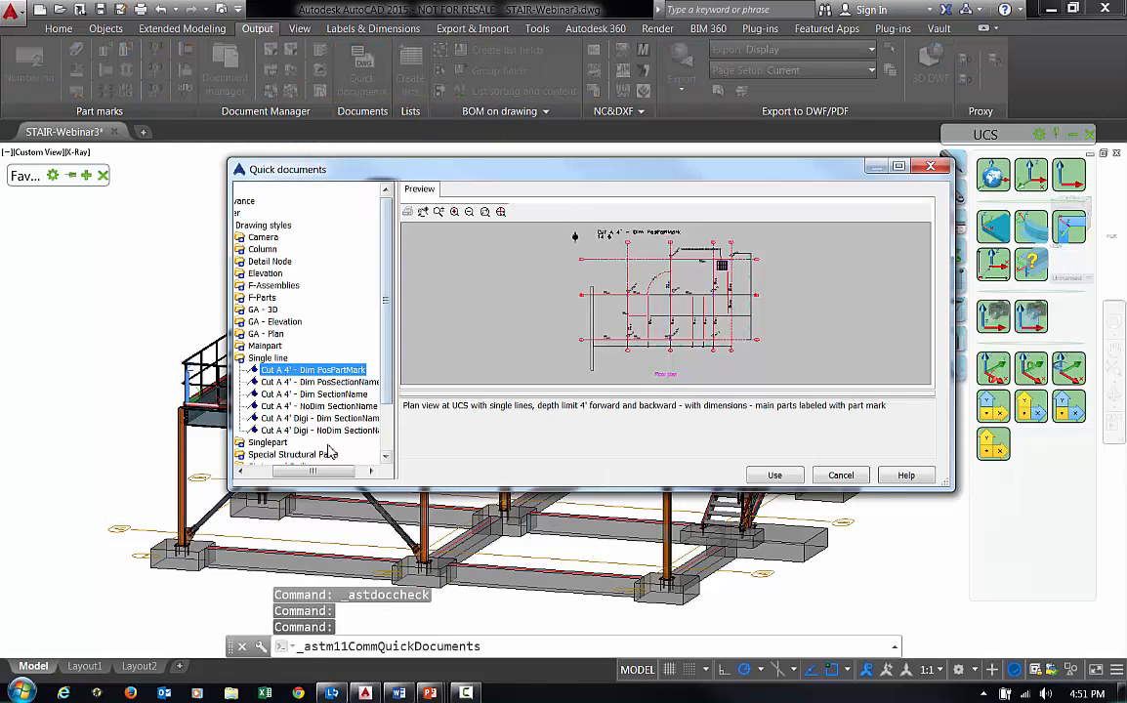
{"action": "left_click_drag", "start_coordinate": [281, 472], "coordinate": [265, 473]}
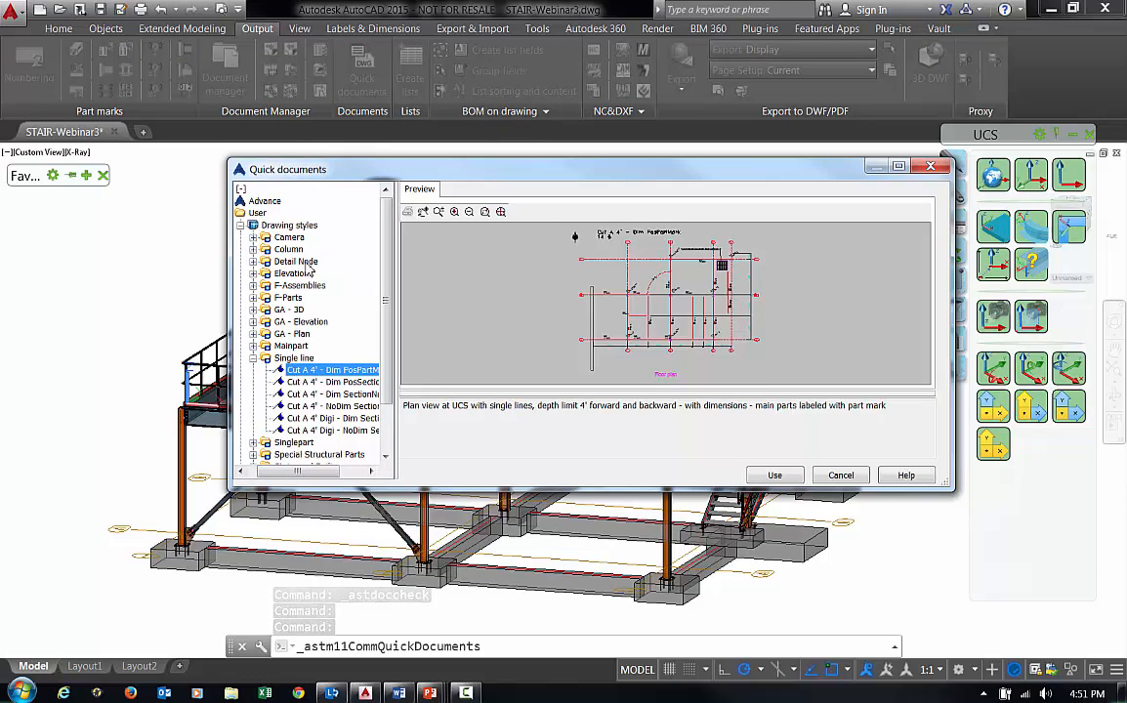
{"action": "left_click", "coordinate": [253, 322]}
{"action": "left_click", "coordinate": [253, 322]}
{"action": "left_click", "coordinate": [253, 335]}
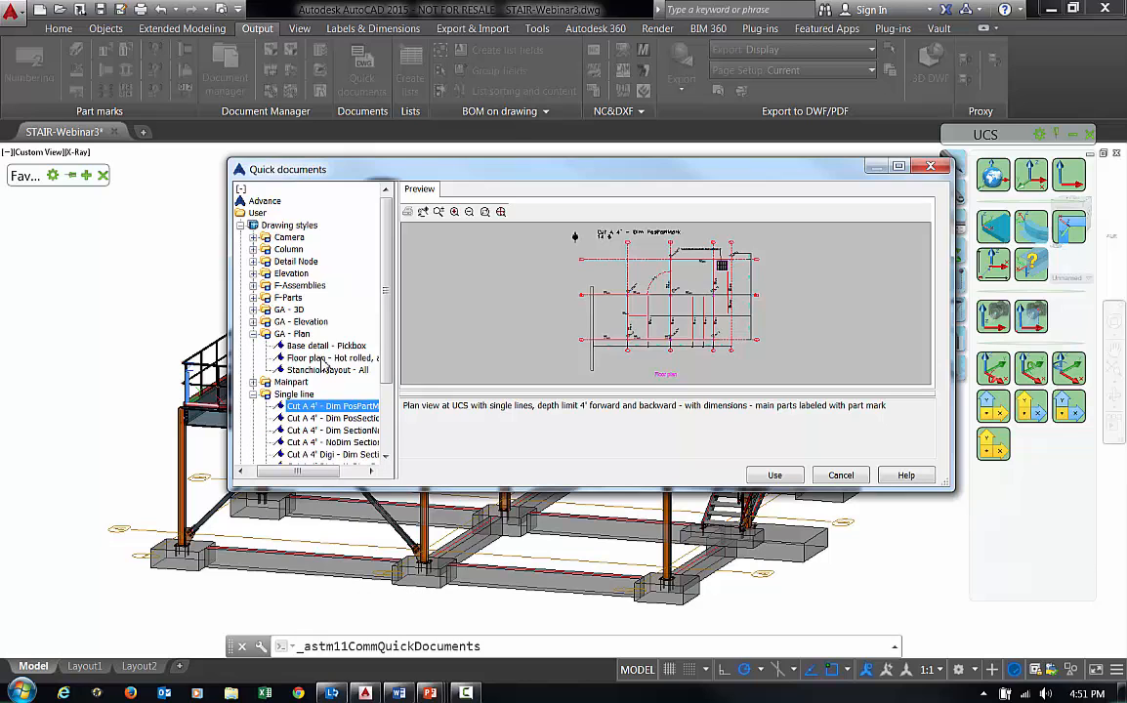
{"action": "left_click", "coordinate": [327, 359]}
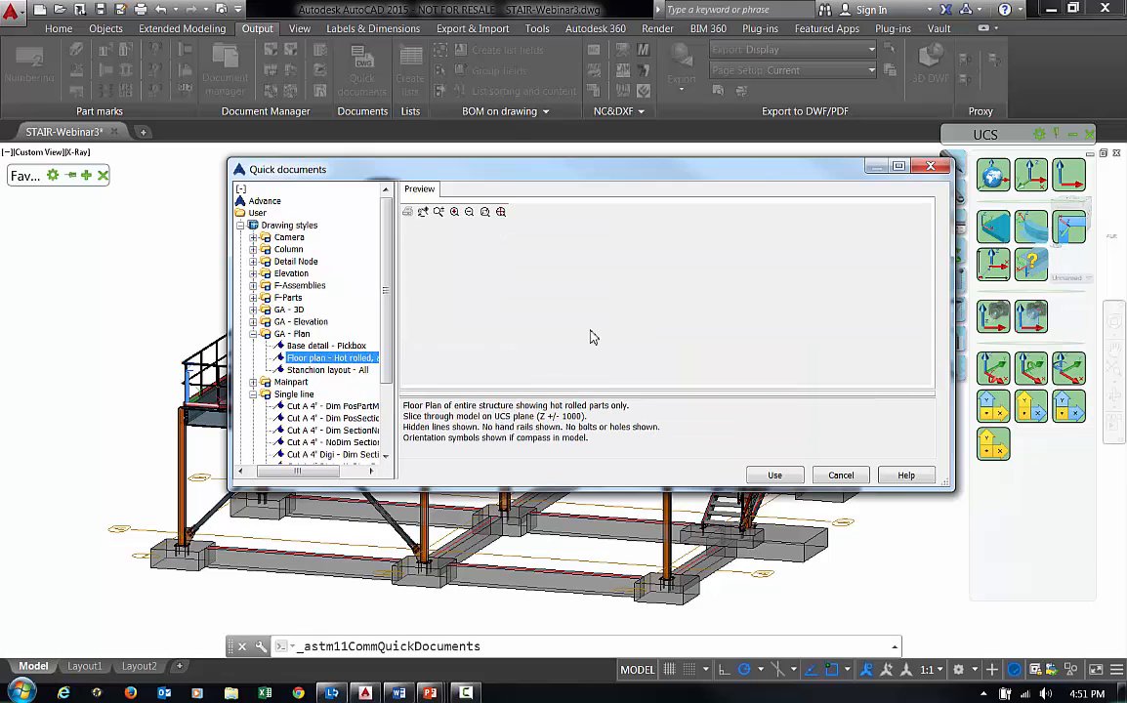
{"action": "left_click", "coordinate": [774, 474]}
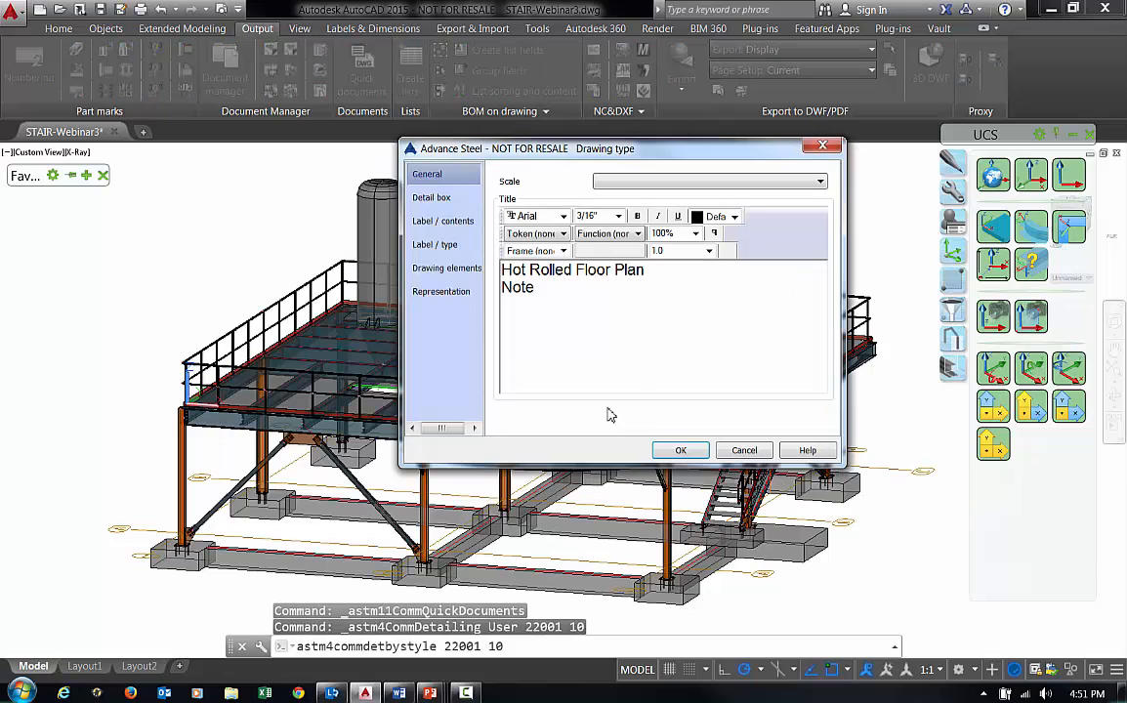
{"action": "left_click", "coordinate": [700, 454]}
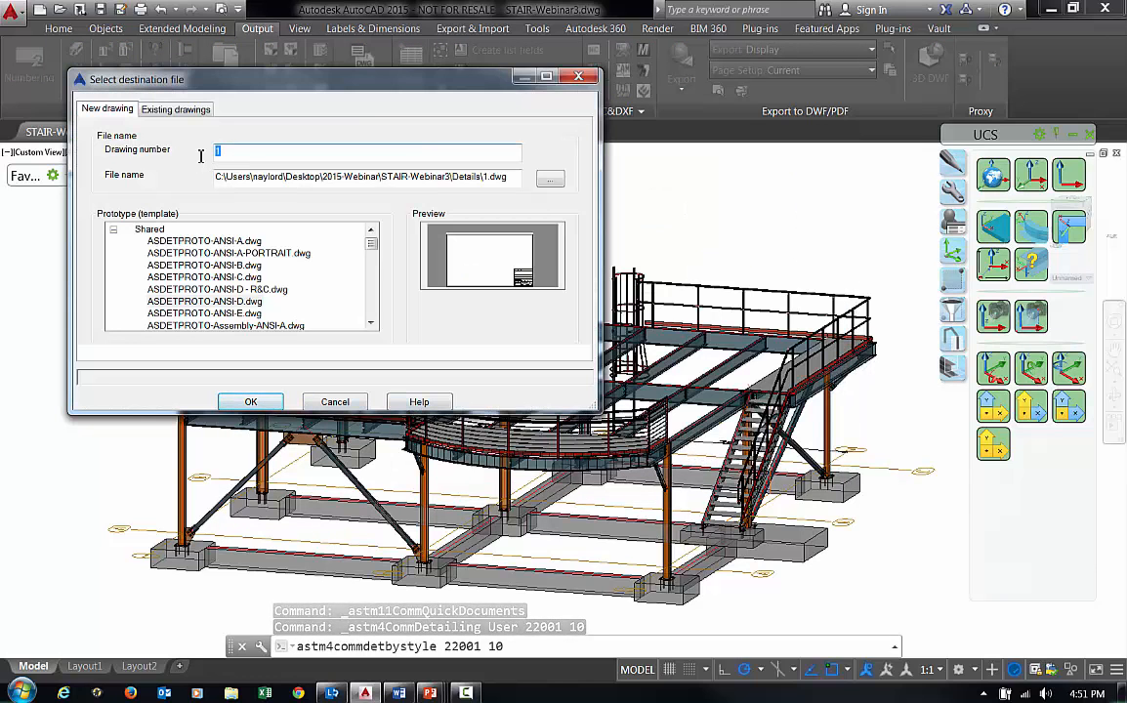
{"action": "type", "text": "S-201a"}
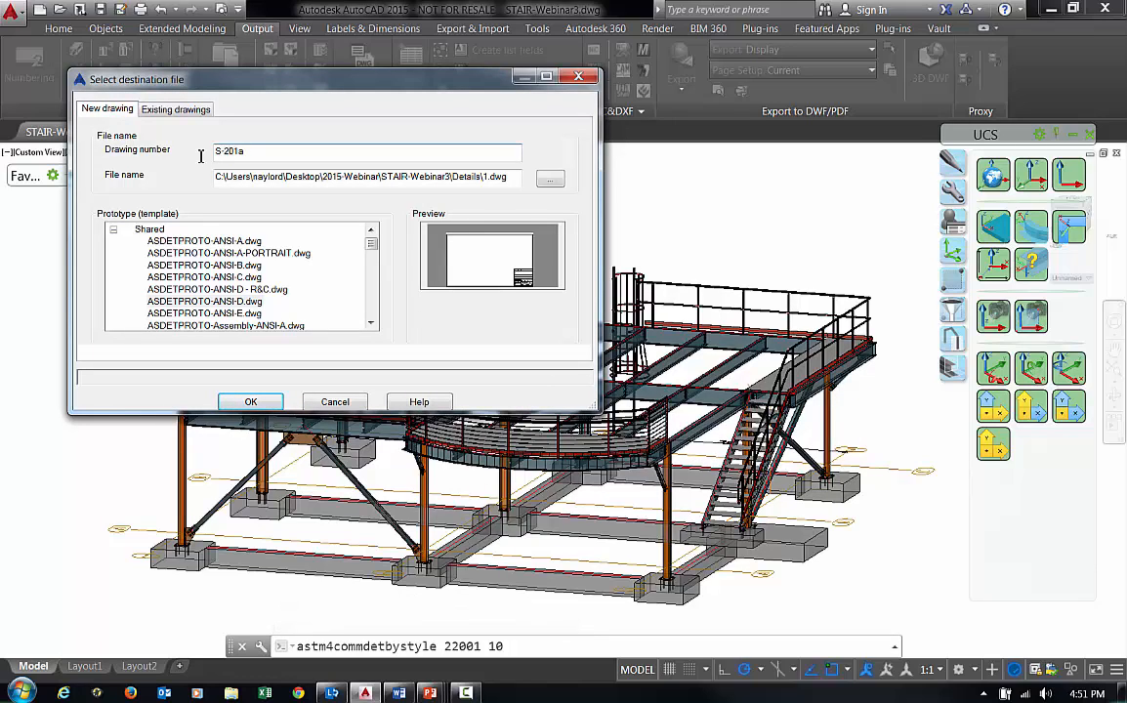
{"action": "left_click", "coordinate": [238, 403]}
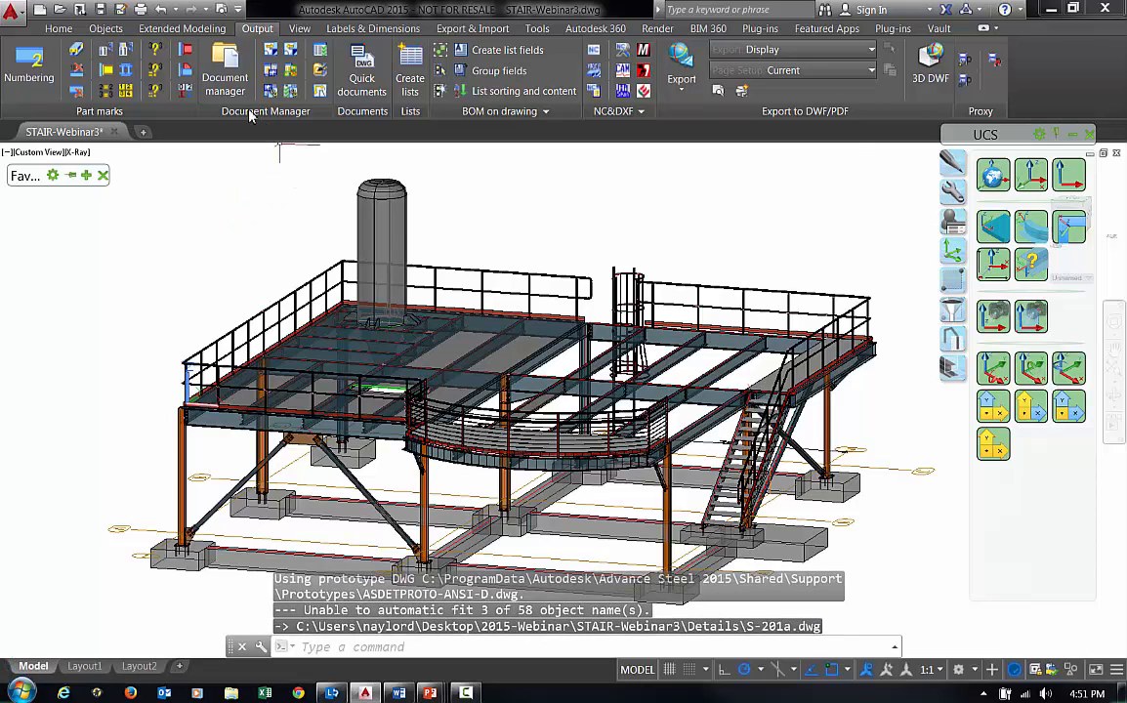
Step: Open drawing S-201a from the Document Manager and inspect the beam labels around grid line A
{"action": "left_click", "coordinate": [225, 74]}
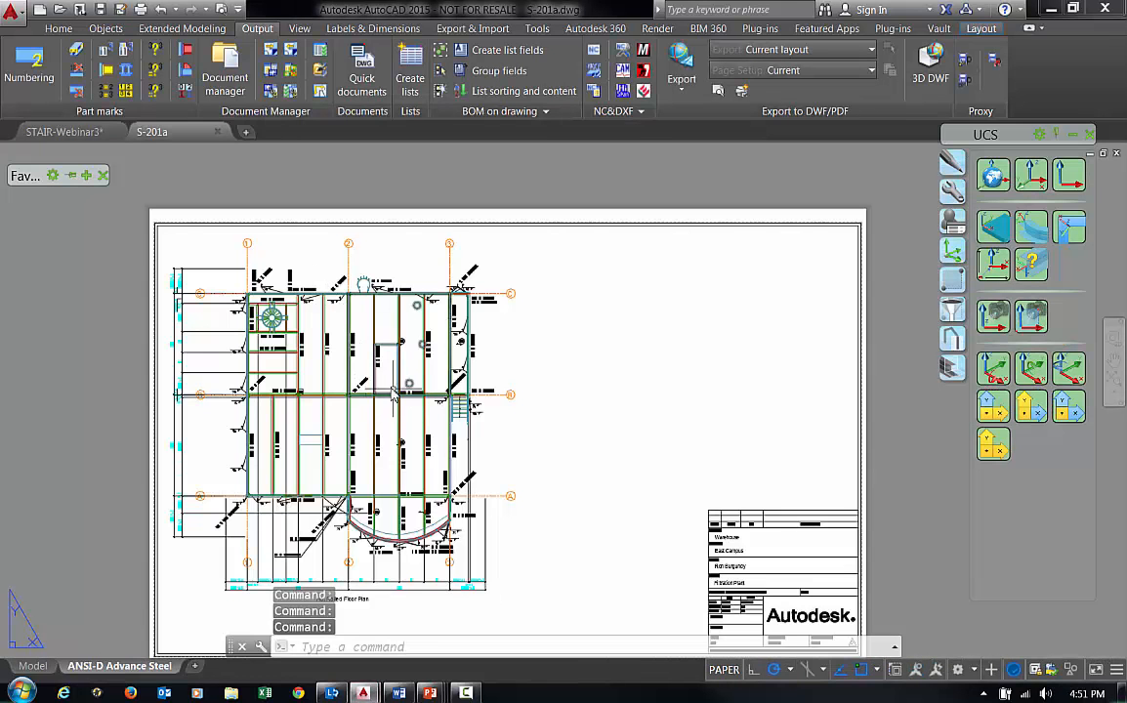
{"action": "scroll", "coordinate": [391, 391], "scroll_direction": "up", "scroll_amount": 1}
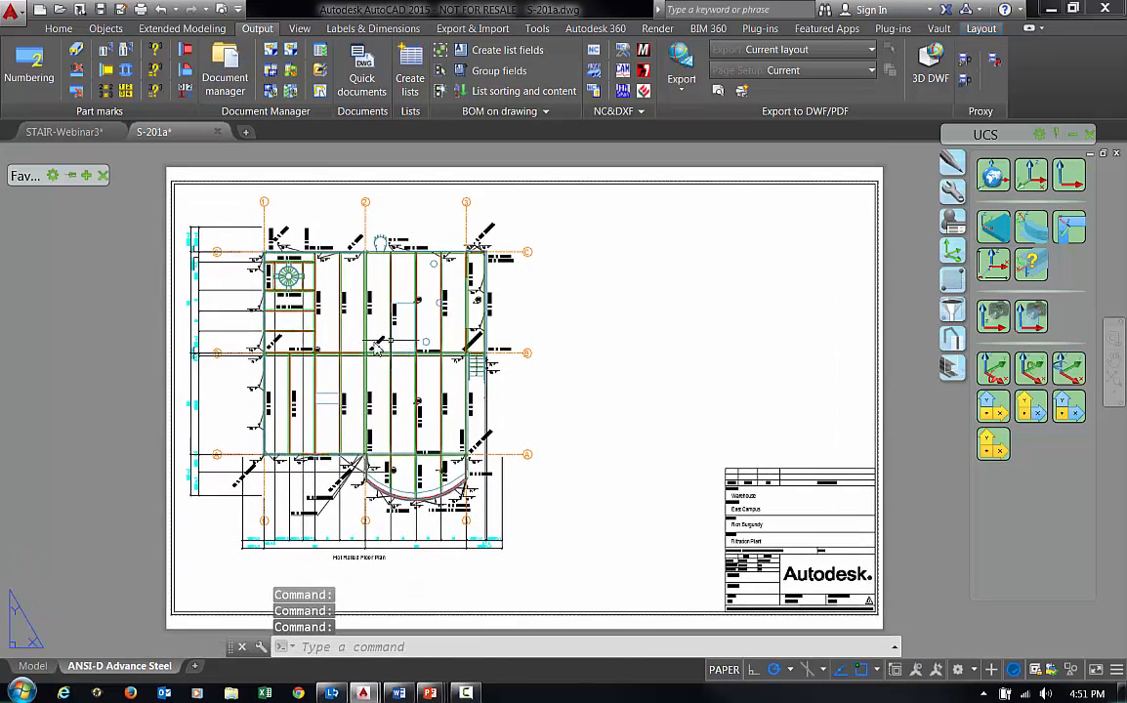
{"action": "scroll", "coordinate": [400, 391], "scroll_direction": "up", "scroll_amount": 4}
{"action": "middle_click_drag", "start_coordinate": [400, 391], "coordinate": [396, 273]}
{"action": "mouse_move", "coordinate": [466, 460]}
{"action": "middle_mouse_down"}
{"action": "mouse_move", "coordinate": [490, 415]}
{"action": "mouse_move", "coordinate": [477, 379]}
{"action": "middle_mouse_up"}
{"action": "scroll", "coordinate": [391, 383], "scroll_direction": "up", "scroll_amount": 2}
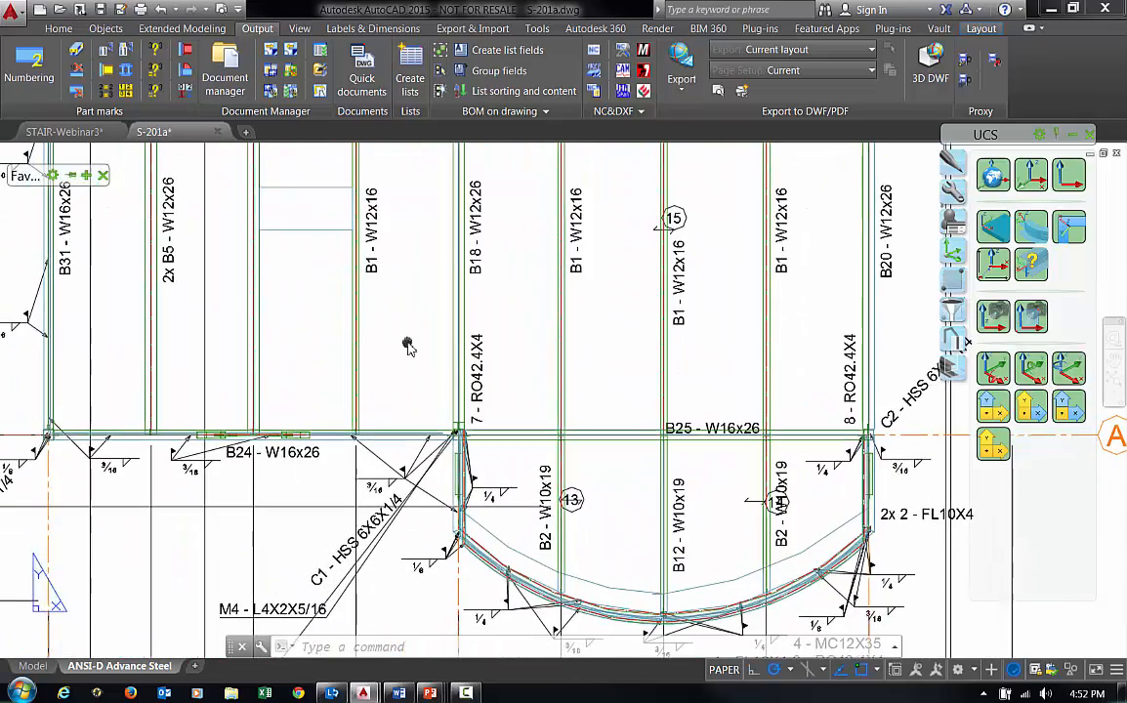
Step: Move the B1 - W12x16 and B18 - W12x26 labels to the left of their beams, just above grid line A
{"action": "left_click", "coordinate": [372, 272]}
{"action": "left_click", "coordinate": [377, 272]}
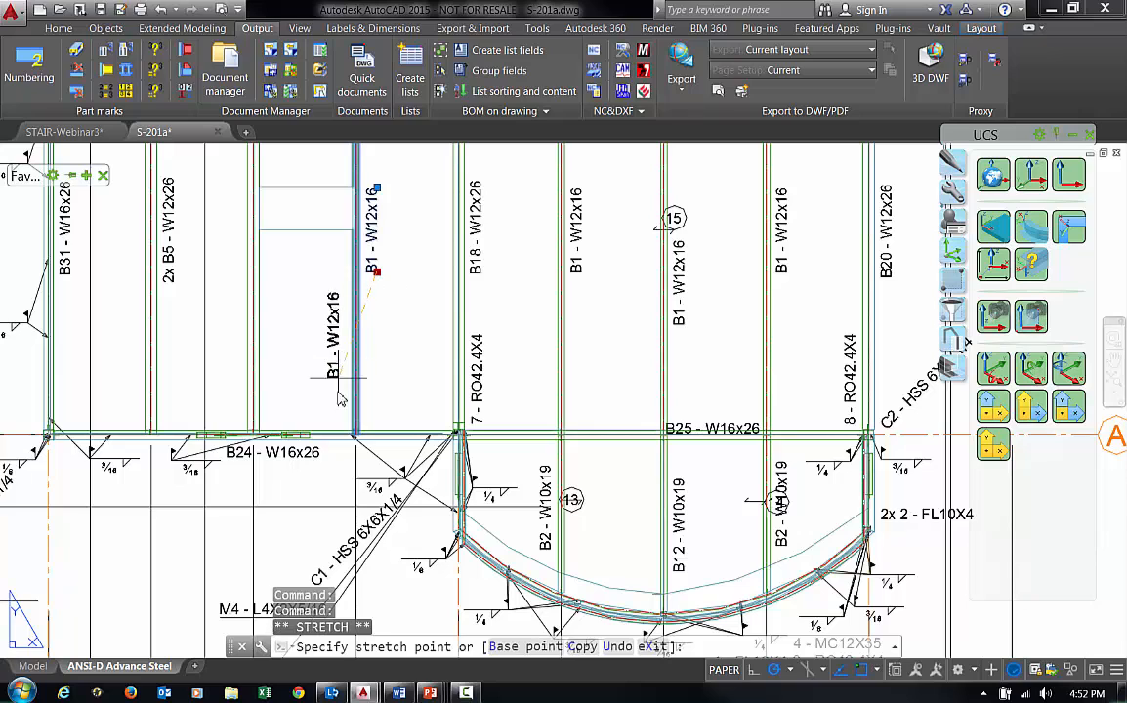
{"action": "left_click", "coordinate": [342, 400]}
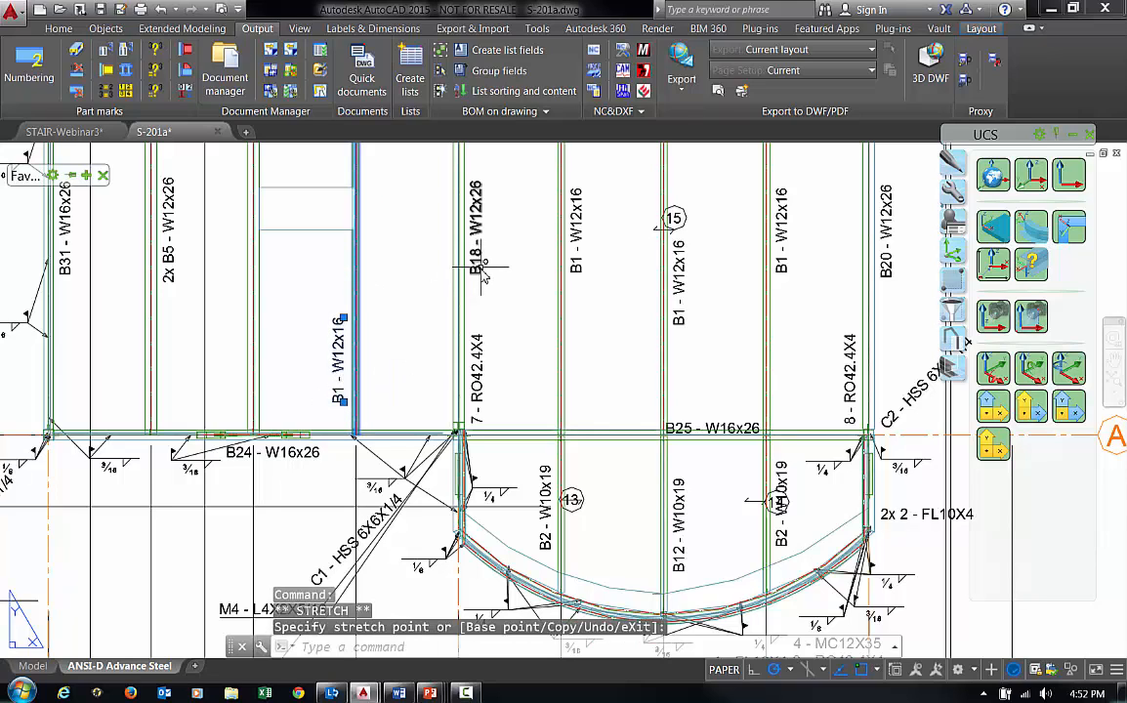
{"action": "left_click", "coordinate": [480, 270]}
{"action": "left_click", "coordinate": [480, 273]}
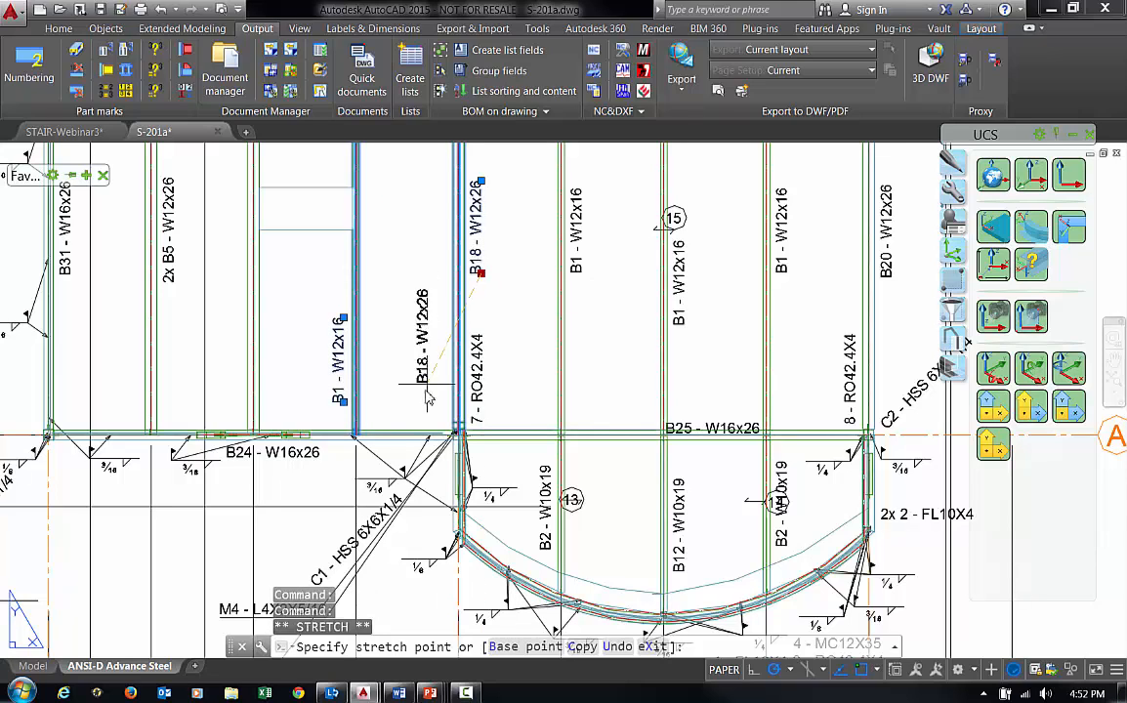
{"action": "left_click", "coordinate": [442, 404]}
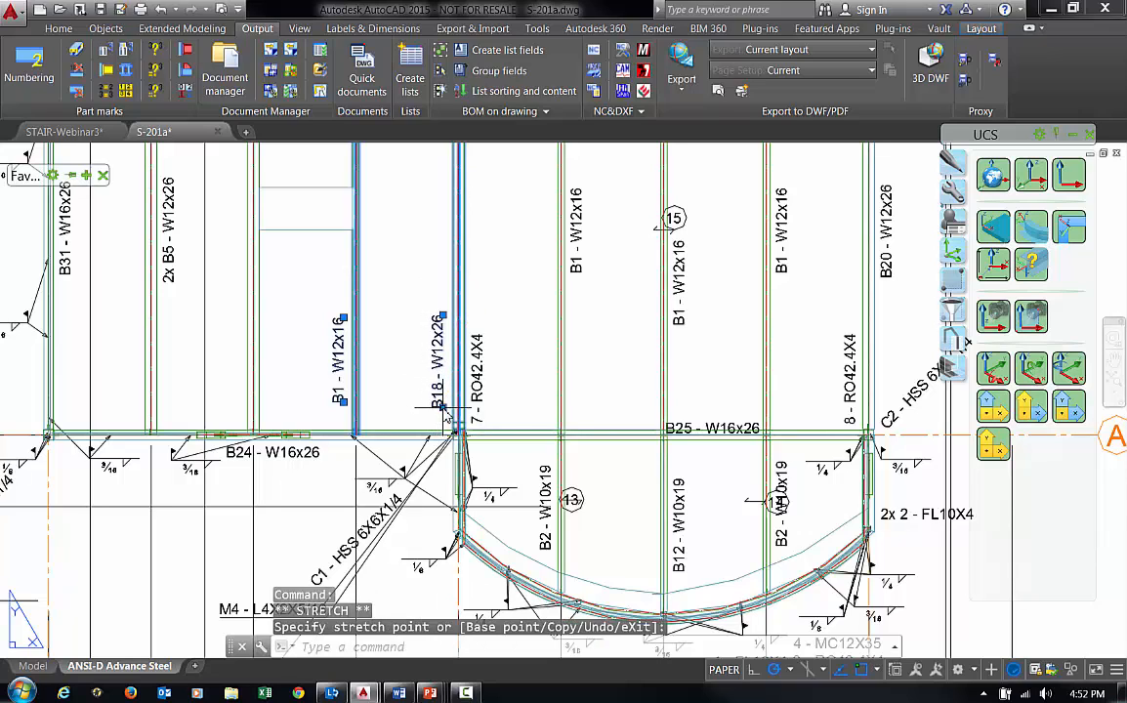
{"action": "key", "text": "Escape"}
Step: Delete the B1 - W12x16 labels from the first two beams between grid lines 2 and 3
{"action": "left_click", "coordinate": [579, 256]}
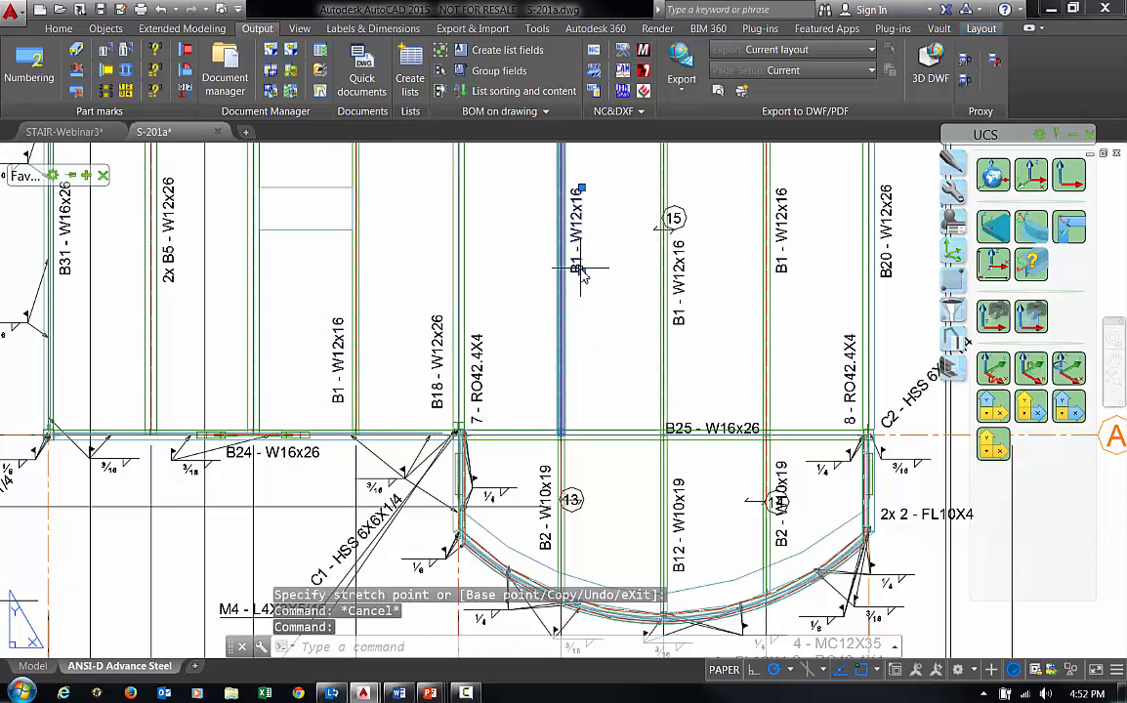
{"action": "key", "text": "Delete"}
{"action": "left_click", "coordinate": [682, 289]}
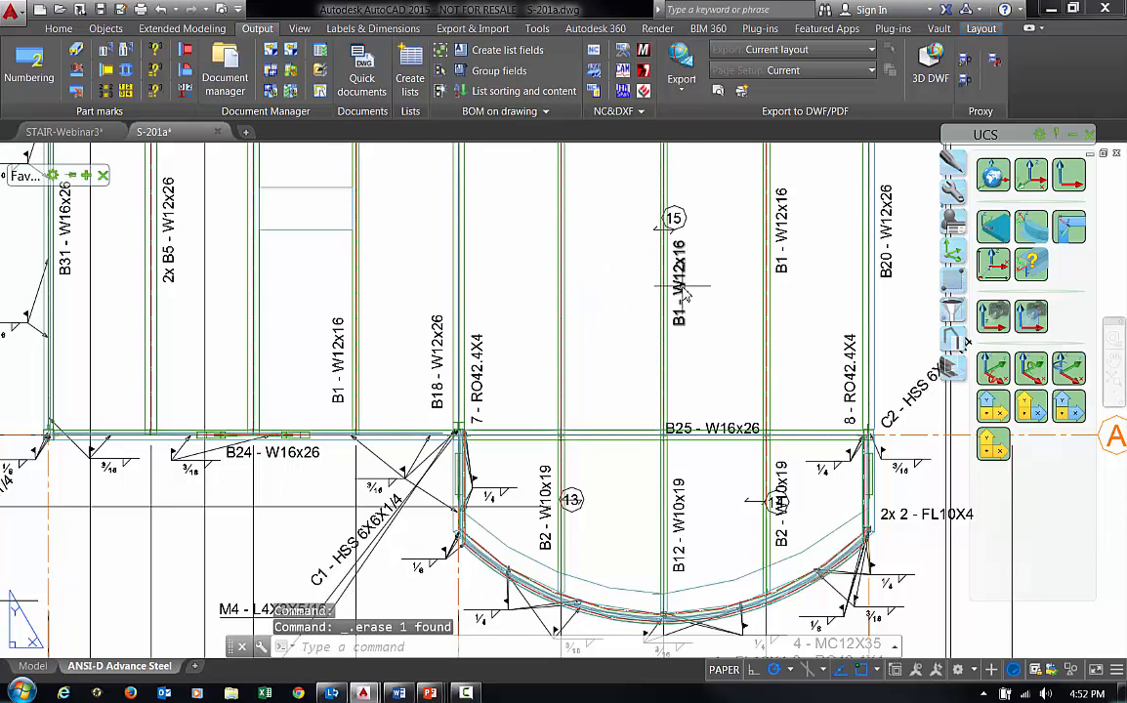
{"action": "key", "text": "Delete"}
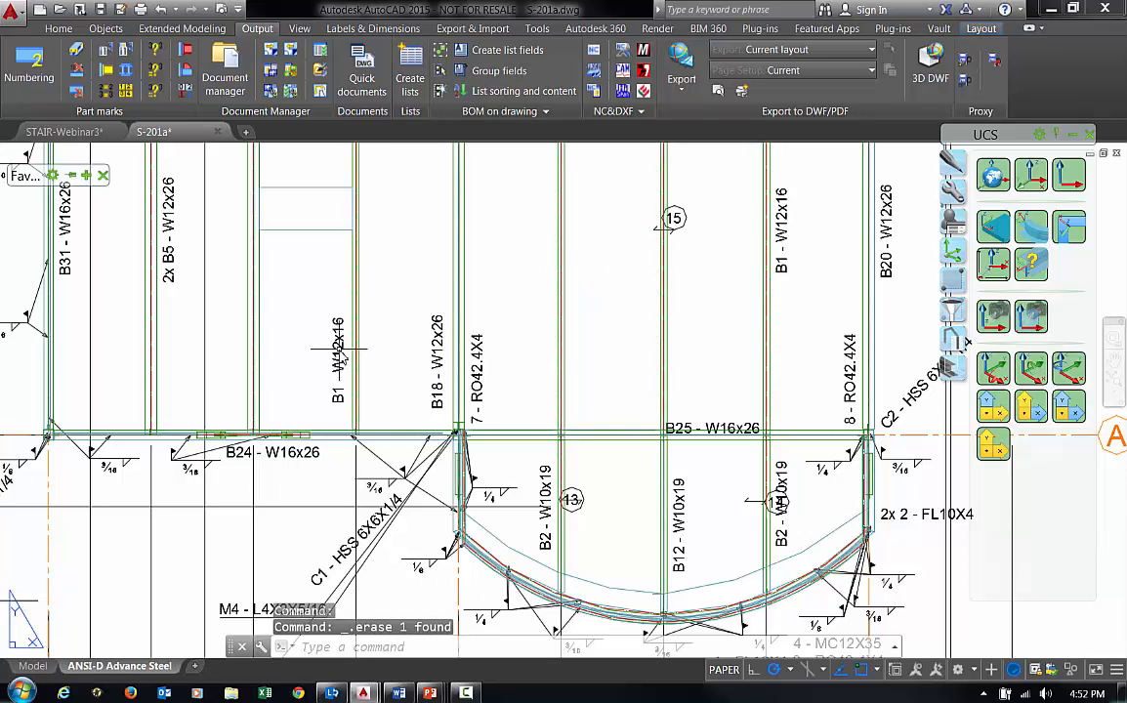
Step: Change the relocated B1 - W12x16 label's text to "W12x16 (d.o.)"
{"action": "left_click", "coordinate": [339, 348]}
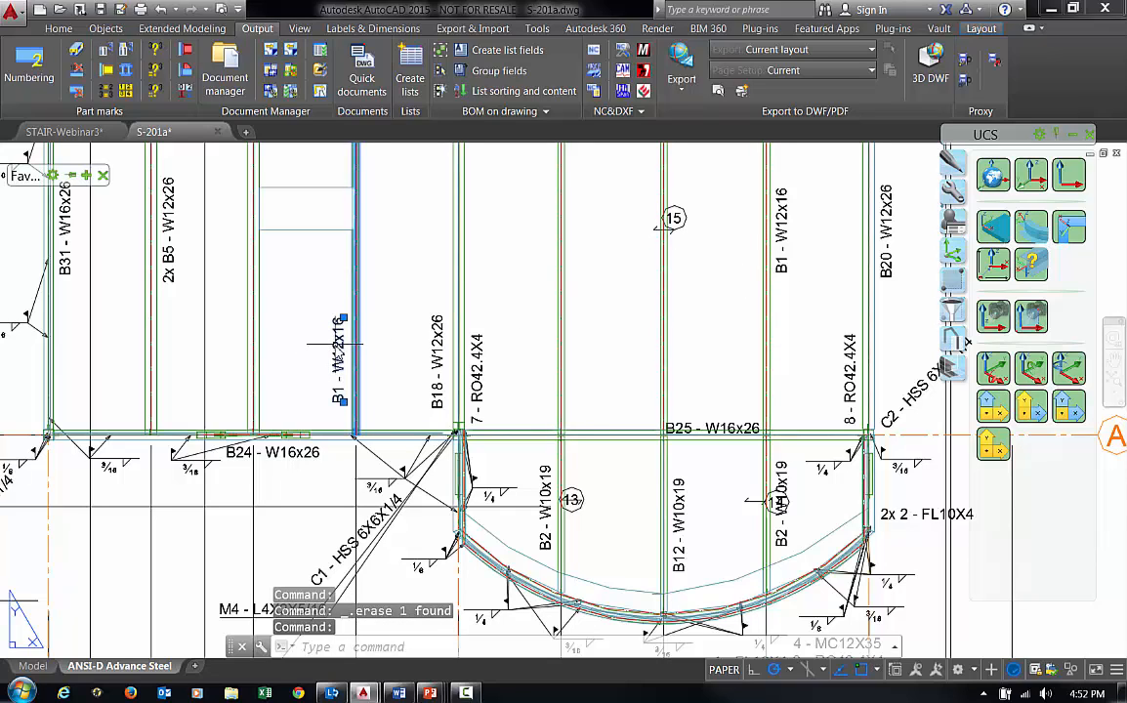
{"action": "double_click", "coordinate": [336, 349]}
{"action": "left_click_drag", "start_coordinate": [271, 285], "coordinate": [230, 291]}
{"action": "key", "text": "Delete"}
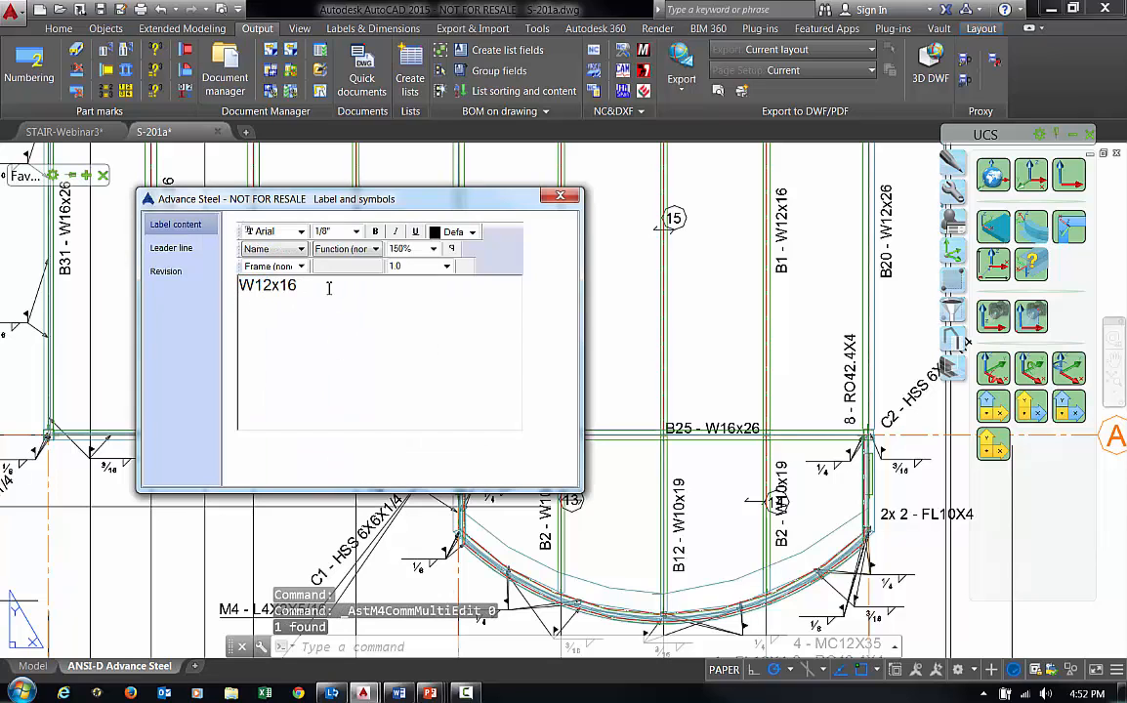
{"action": "type", "text": "(d.o"}
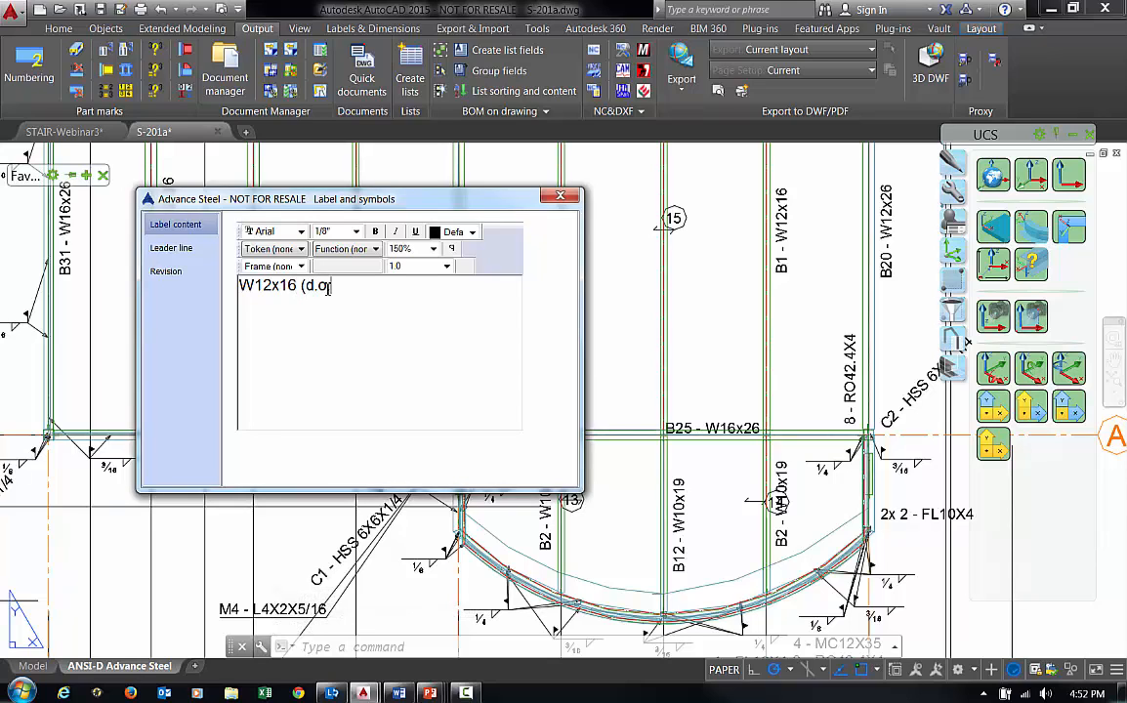
{"action": "type", "text": ".)"}
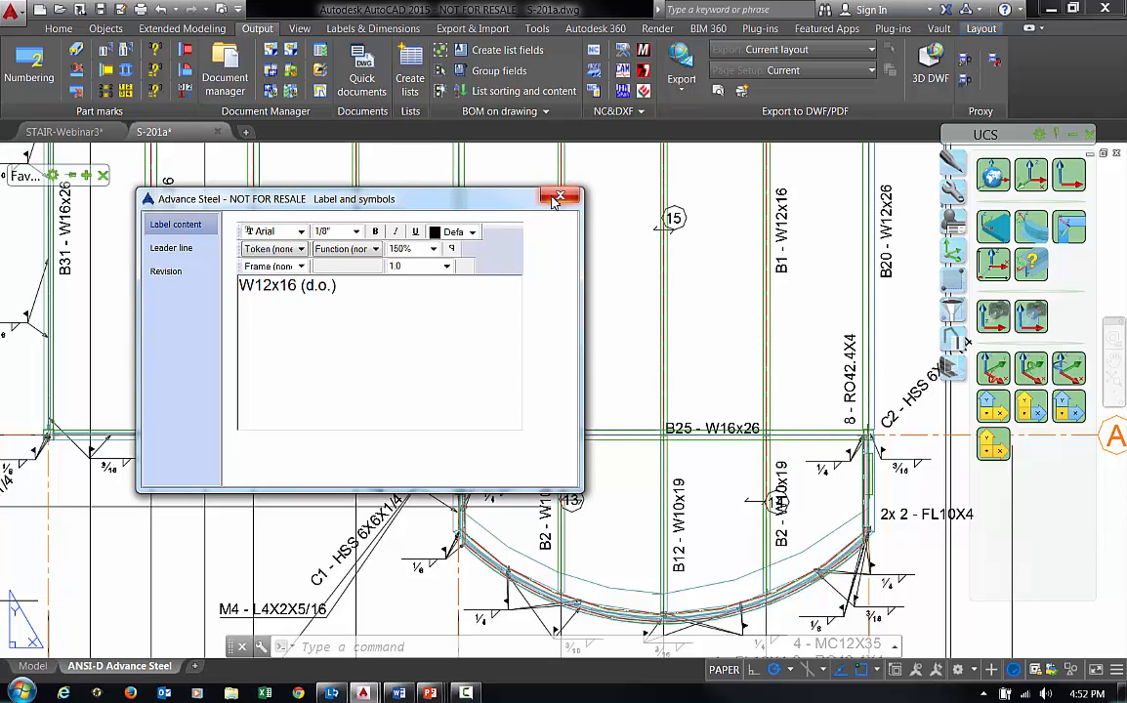
{"action": "left_click", "coordinate": [560, 197]}
Step: Close drawing S-201a and save its label changes
{"action": "scroll", "coordinate": [559, 376], "scroll_direction": "down", "scroll_amount": 4}
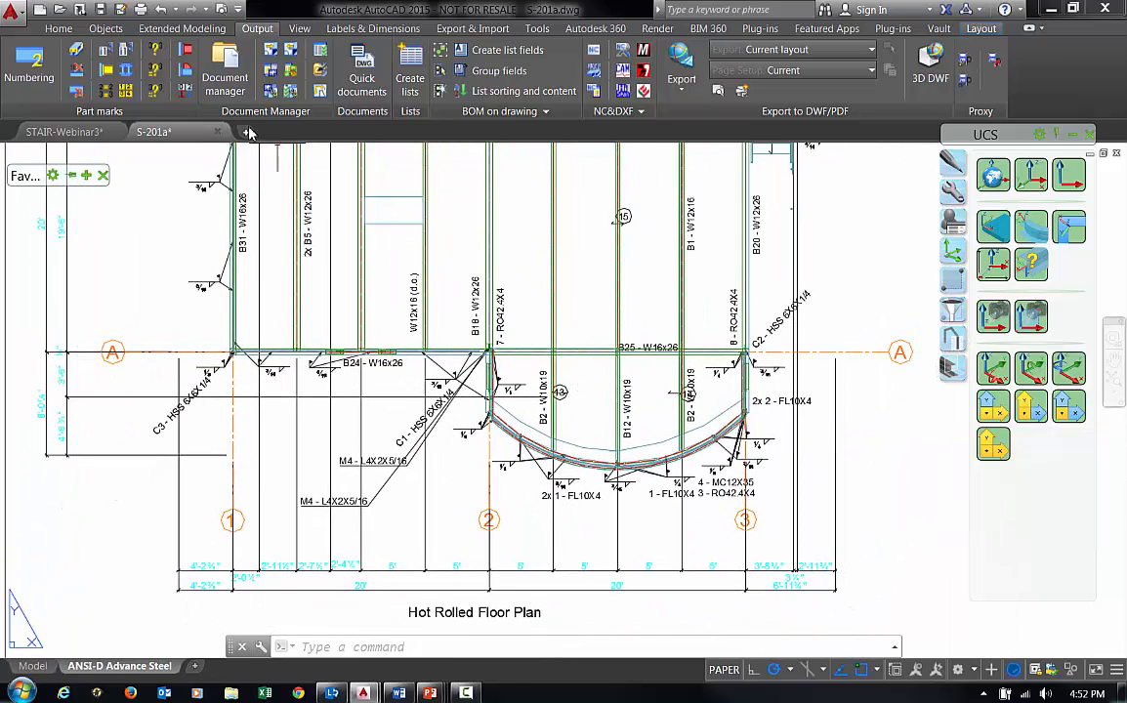
{"action": "left_click", "coordinate": [218, 132]}
{"action": "left_click", "coordinate": [560, 394]}
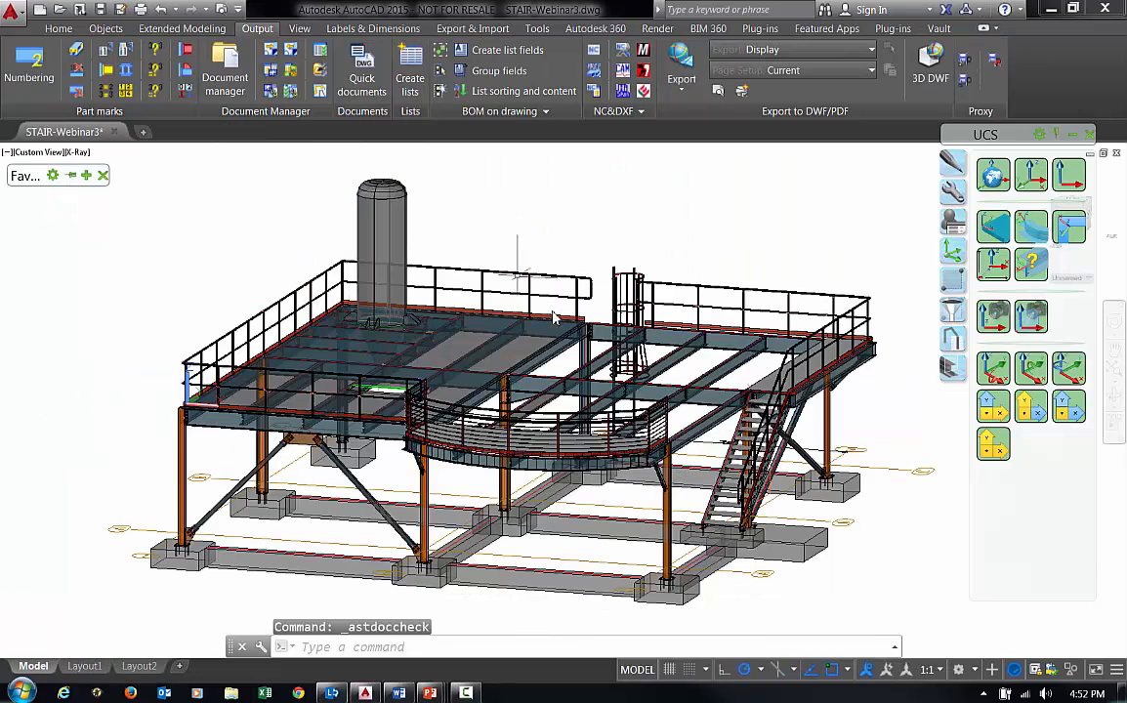
Step: Move the floor beam beside the caged ladder 12 inches along the 0-degree direction in the model
{"action": "left_click", "coordinate": [577, 383]}
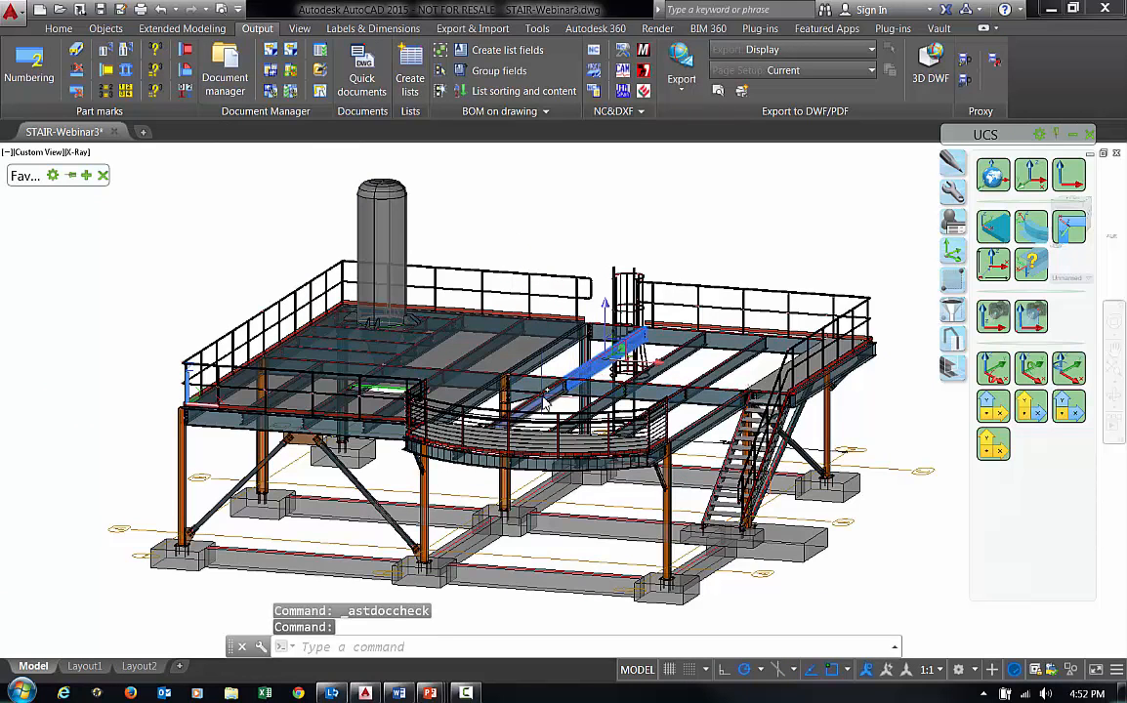
{"action": "type", "text": "m"}
{"action": "key", "text": "Return"}
{"action": "left_click", "coordinate": [710, 231]}
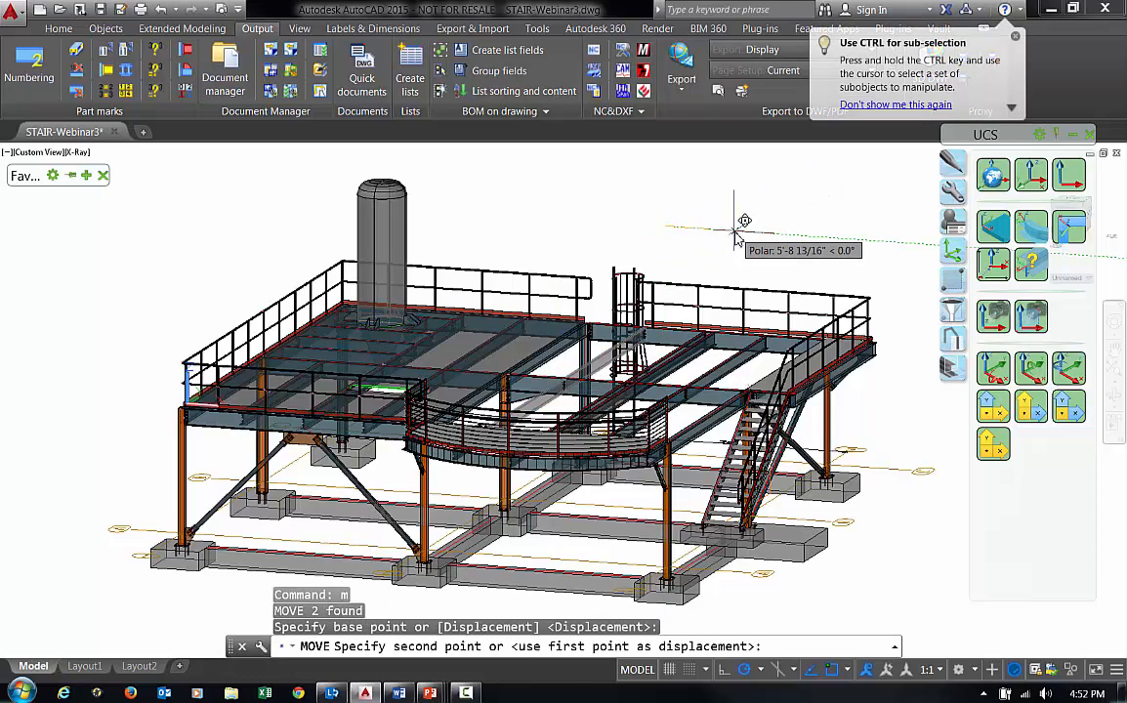
{"action": "type", "text": "12"}
{"action": "key", "text": "Return"}
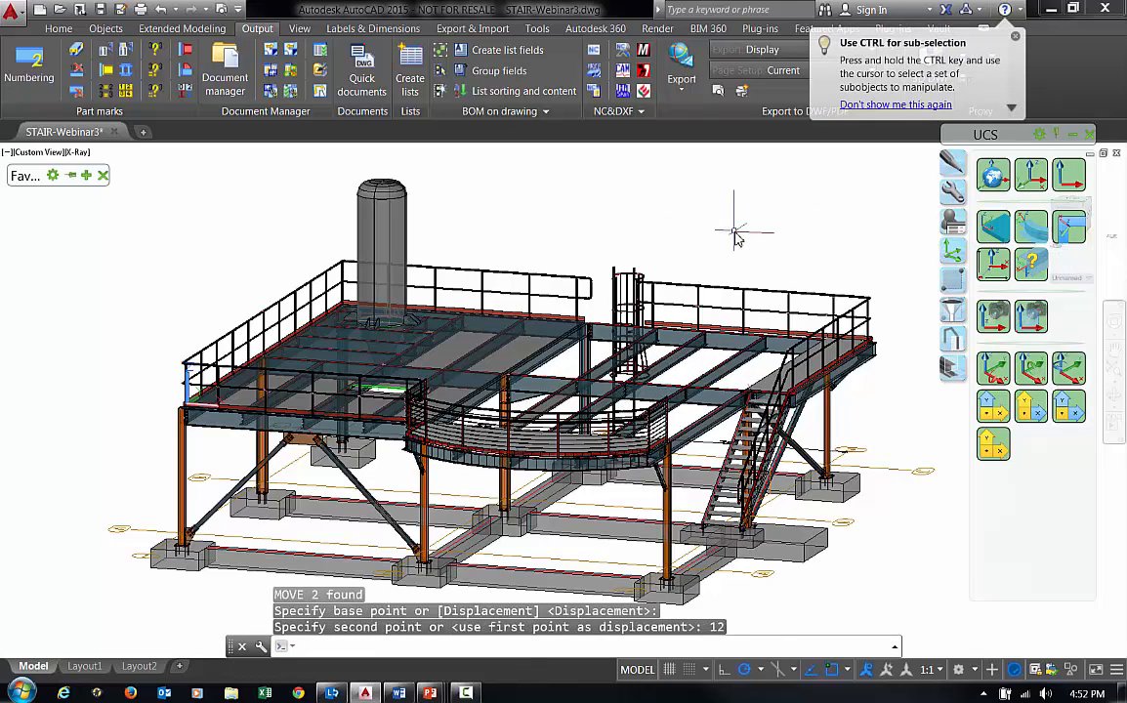
Step: Update drawing S-201a as revision A, entering the author's initials and the description "Because of piping"
{"action": "left_click", "coordinate": [227, 78]}
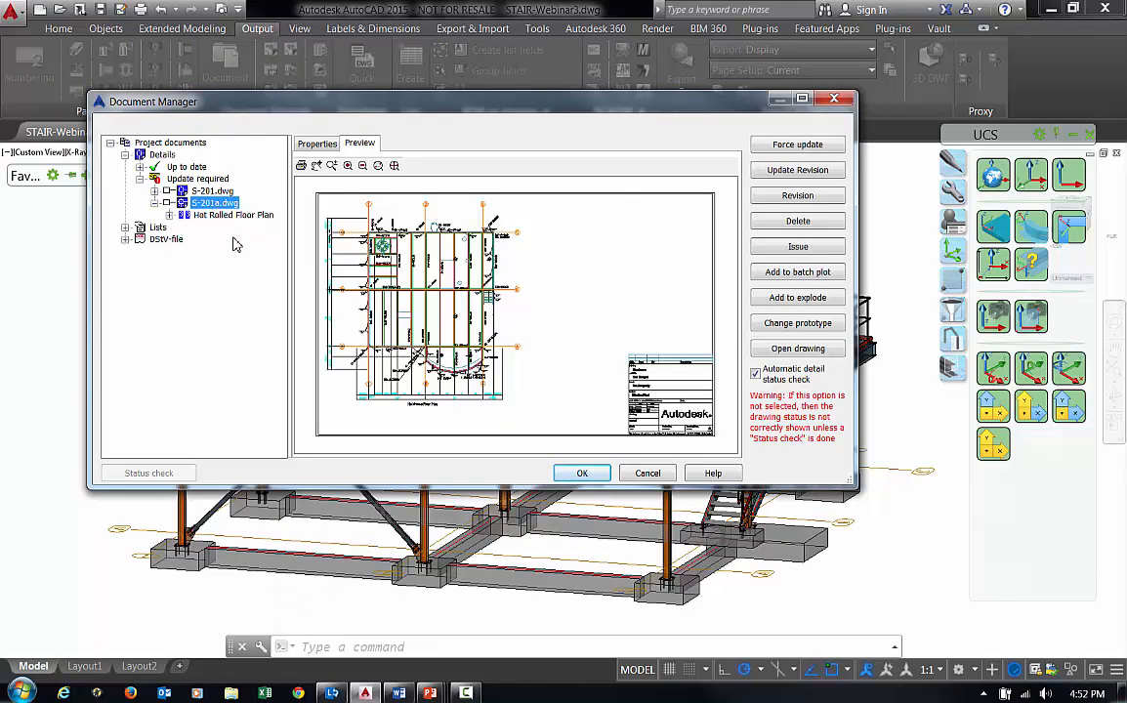
{"action": "left_click", "coordinate": [807, 175]}
{"action": "left_click", "coordinate": [408, 381]}
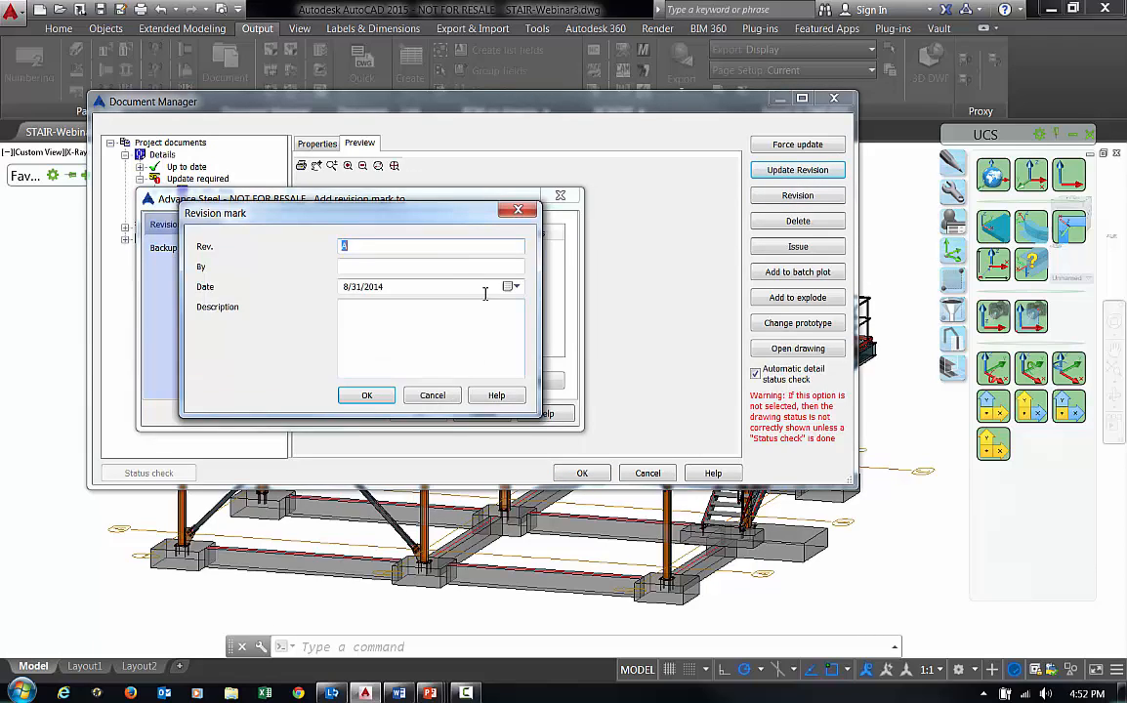
{"action": "left_click", "coordinate": [421, 268]}
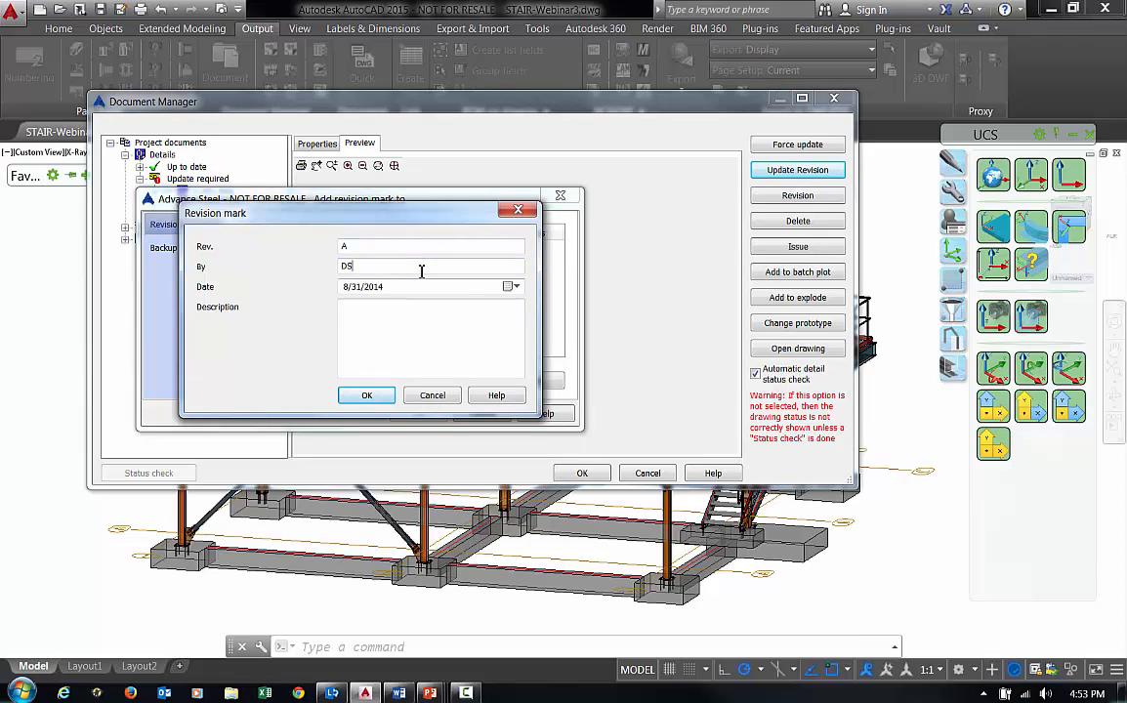
{"action": "left_click", "coordinate": [432, 315]}
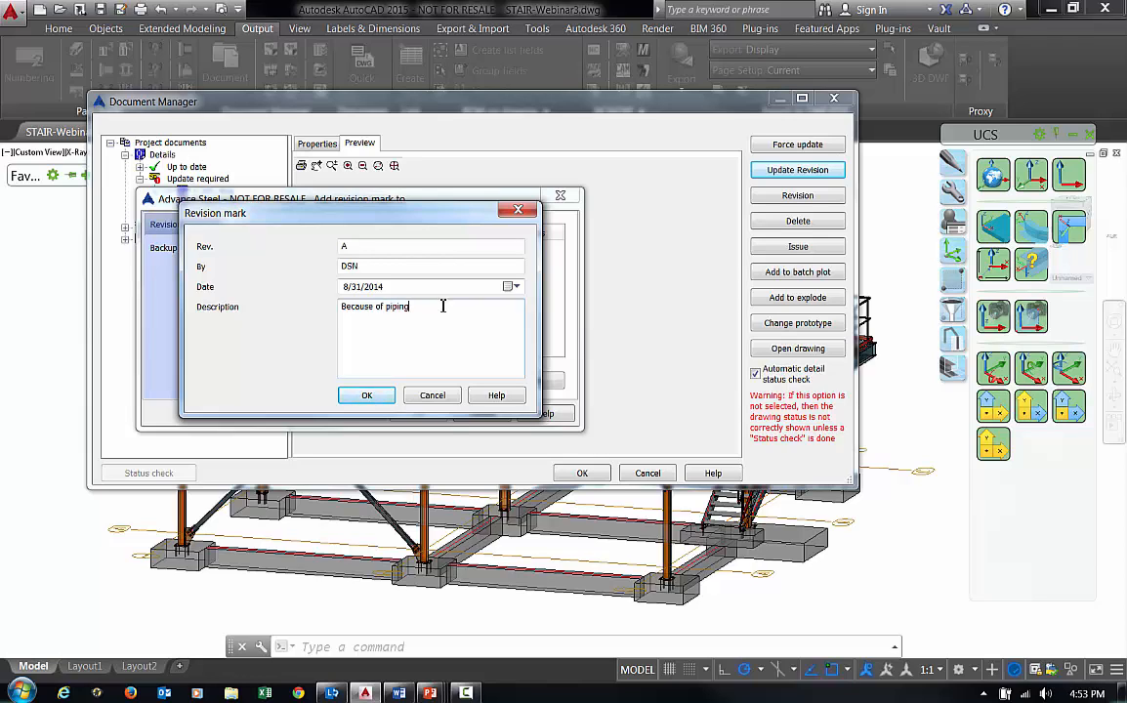
{"action": "left_click", "coordinate": [391, 399]}
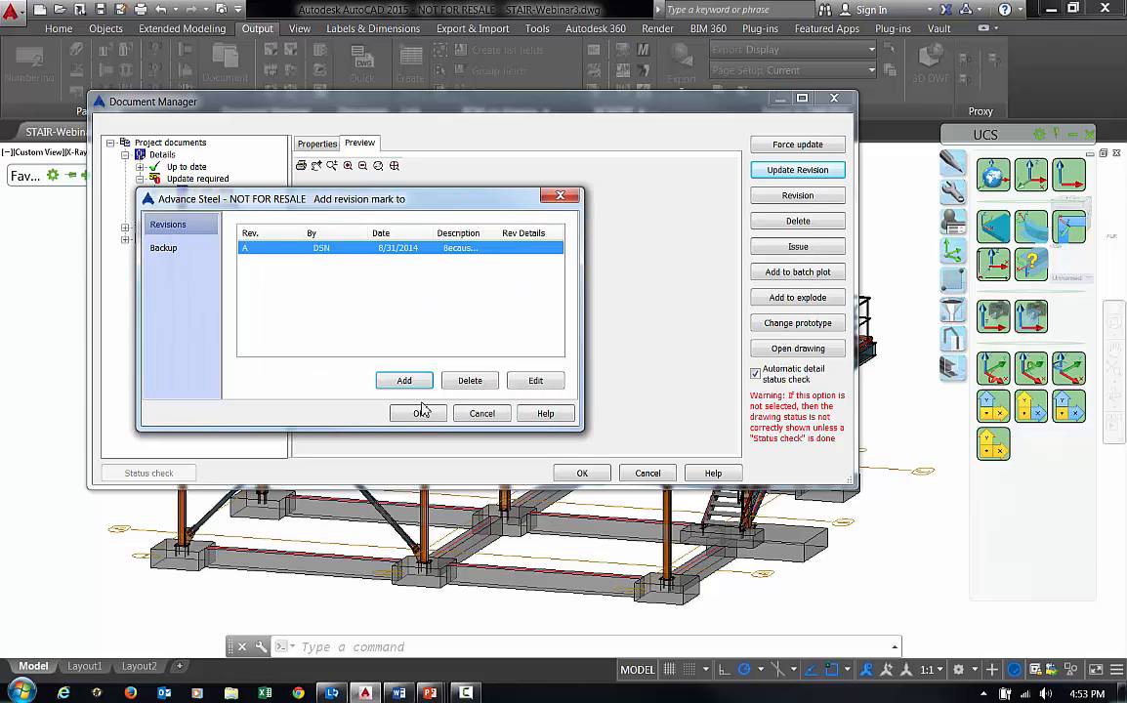
{"action": "left_click", "coordinate": [418, 414]}
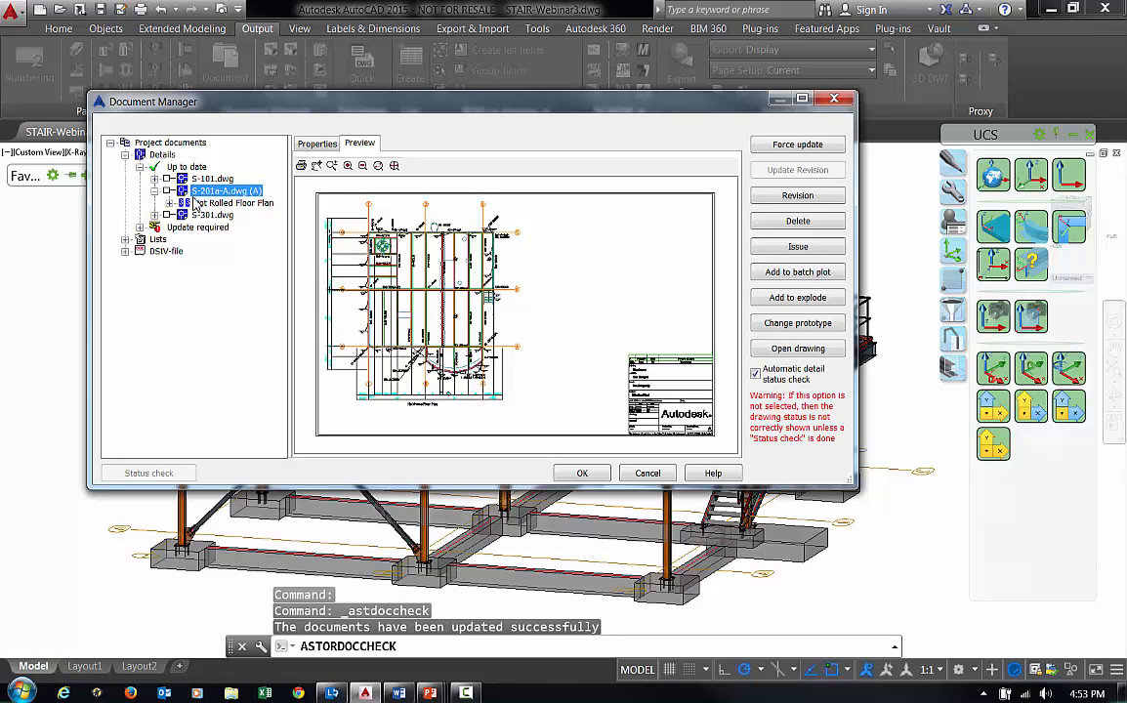
Step: Open the revised drawing S-201a-A and examine the moved beam and its dimensions on the floor plan
{"action": "double_click", "coordinate": [196, 202]}
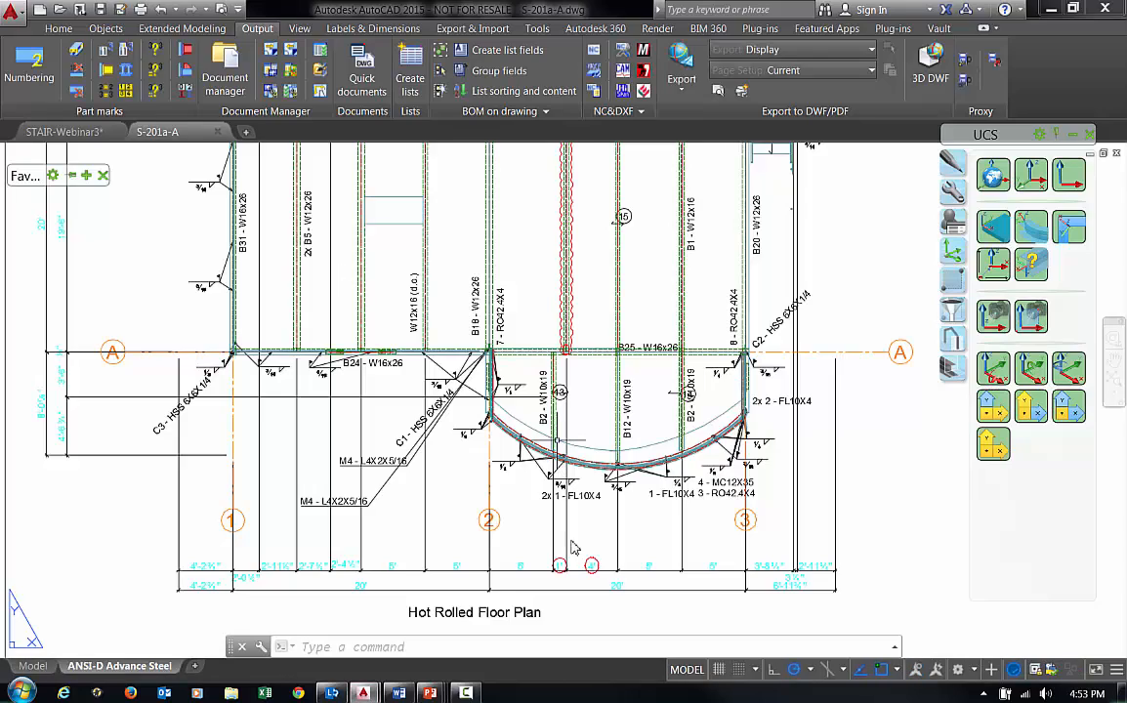
{"action": "middle_click_drag", "start_coordinate": [591, 322], "coordinate": [621, 257]}
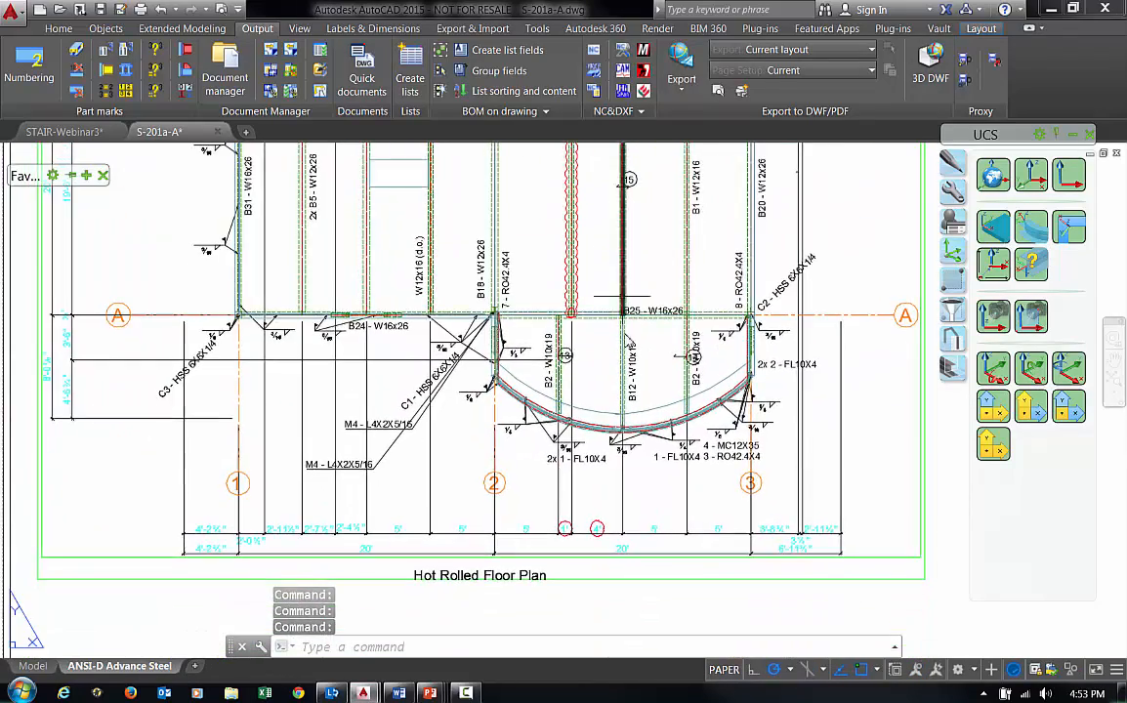
Step: Examine the circled dimensions, the revision-clouded beam and the remaining framing and labels on the Hot Rolled Floor Plan sheet
{"action": "scroll", "coordinate": [594, 523], "scroll_direction": "up", "scroll_amount": 3}
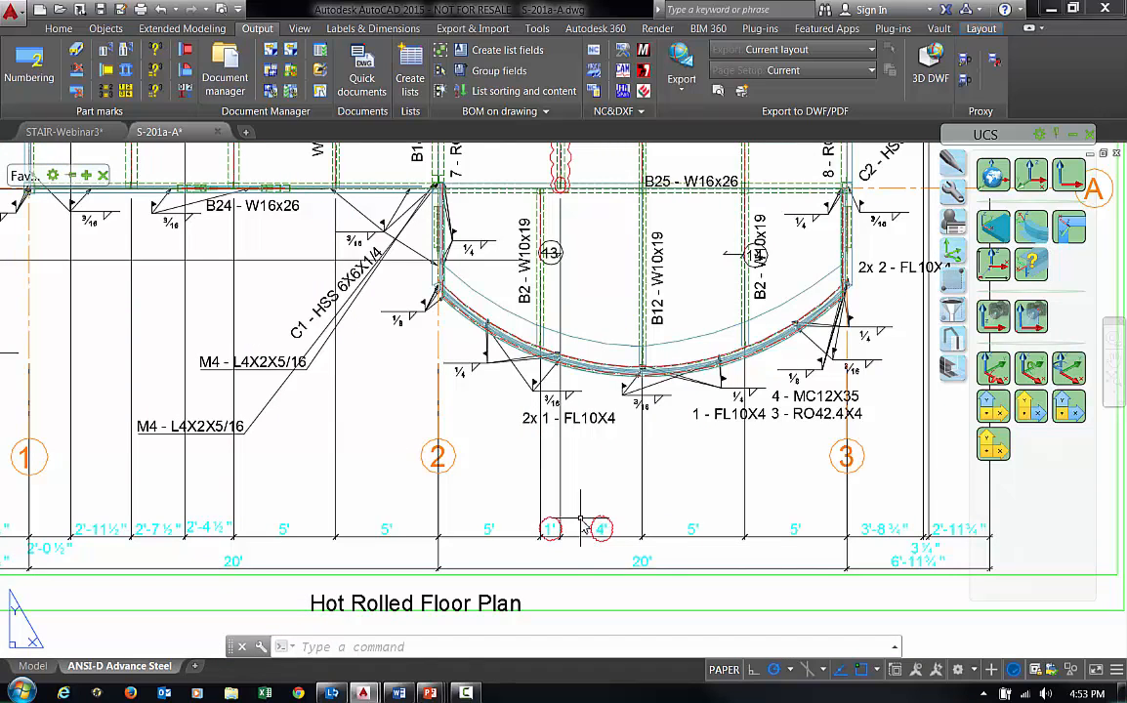
{"action": "scroll", "coordinate": [592, 514], "scroll_direction": "down", "scroll_amount": 2}
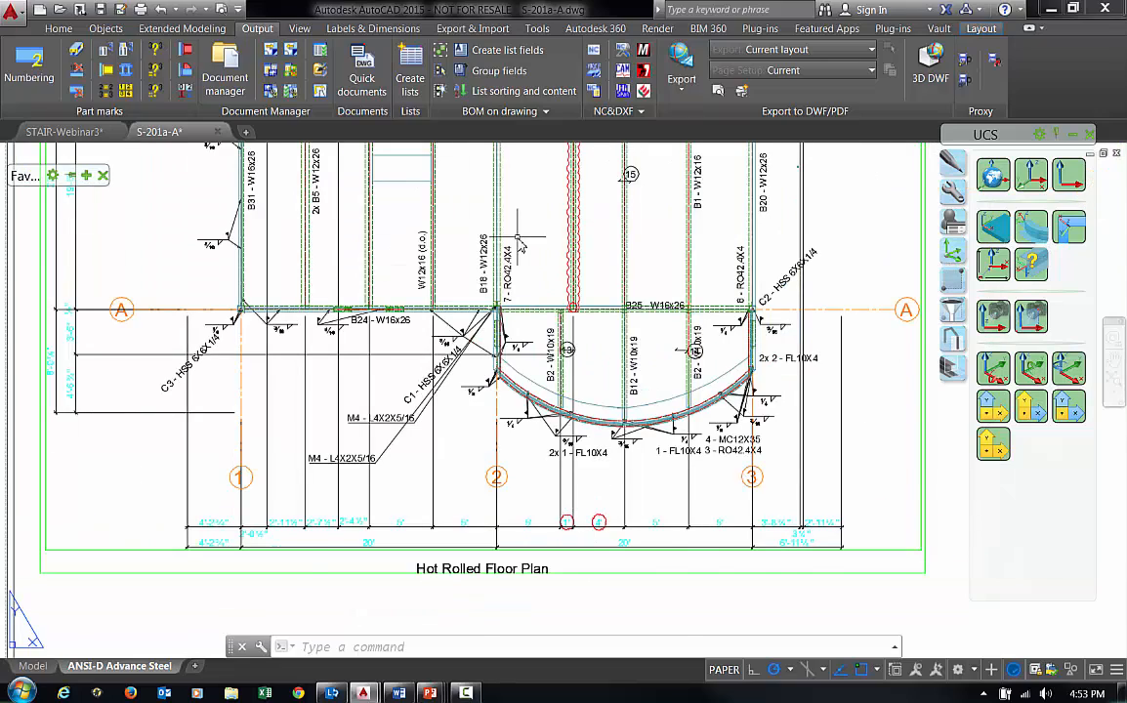
{"action": "scroll", "coordinate": [466, 221], "scroll_direction": "up", "scroll_amount": 2}
{"action": "mouse_move", "coordinate": [459, 226]}
{"action": "middle_mouse_down"}
{"action": "mouse_move", "coordinate": [470, 384]}
{"action": "mouse_move", "coordinate": [457, 420]}
{"action": "middle_mouse_up"}
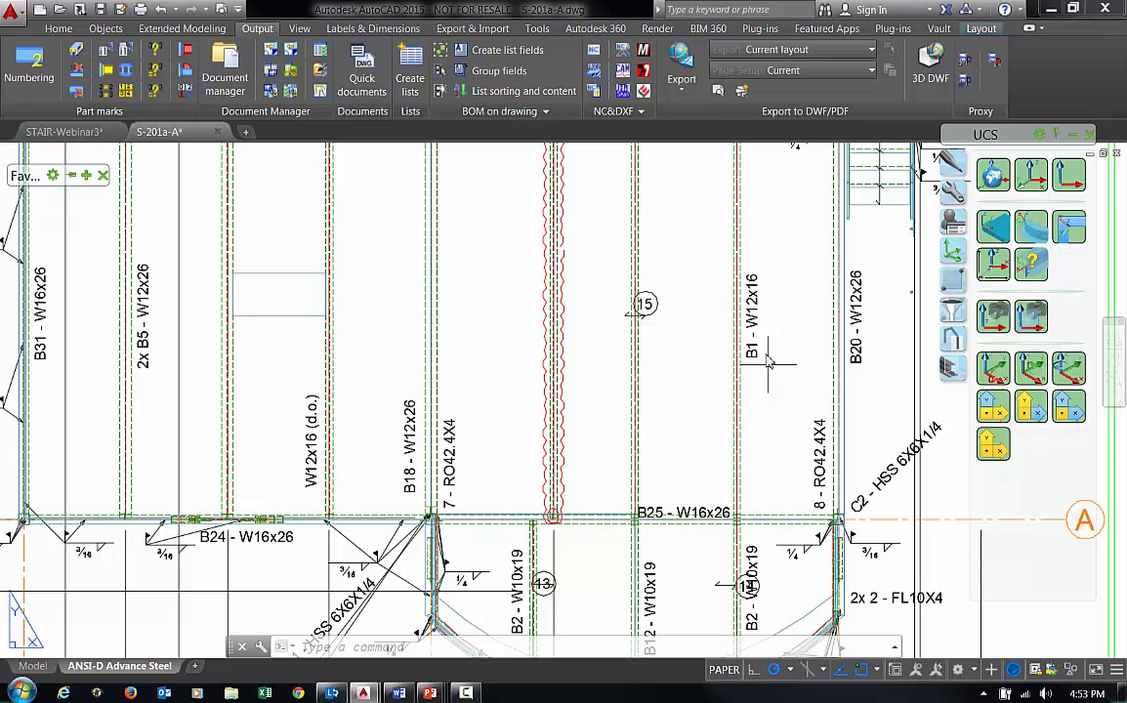
{"action": "scroll", "coordinate": [667, 451], "scroll_direction": "down", "scroll_amount": 4}
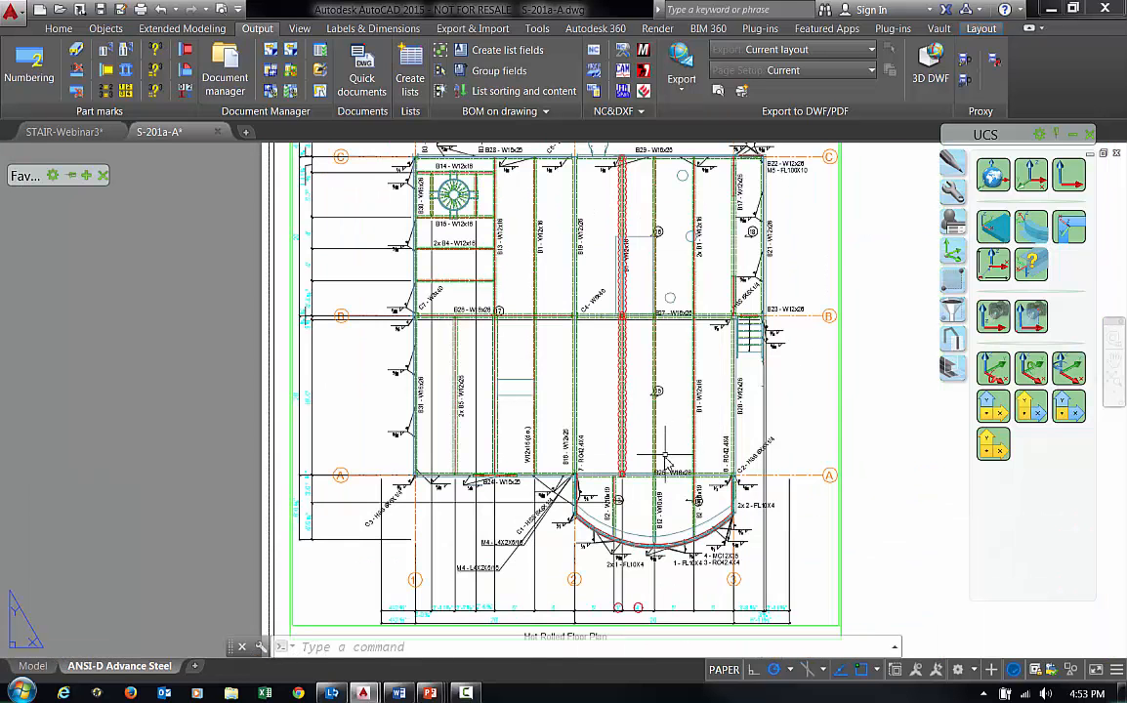
{"action": "middle_click_drag", "start_coordinate": [636, 468], "coordinate": [705, 452]}
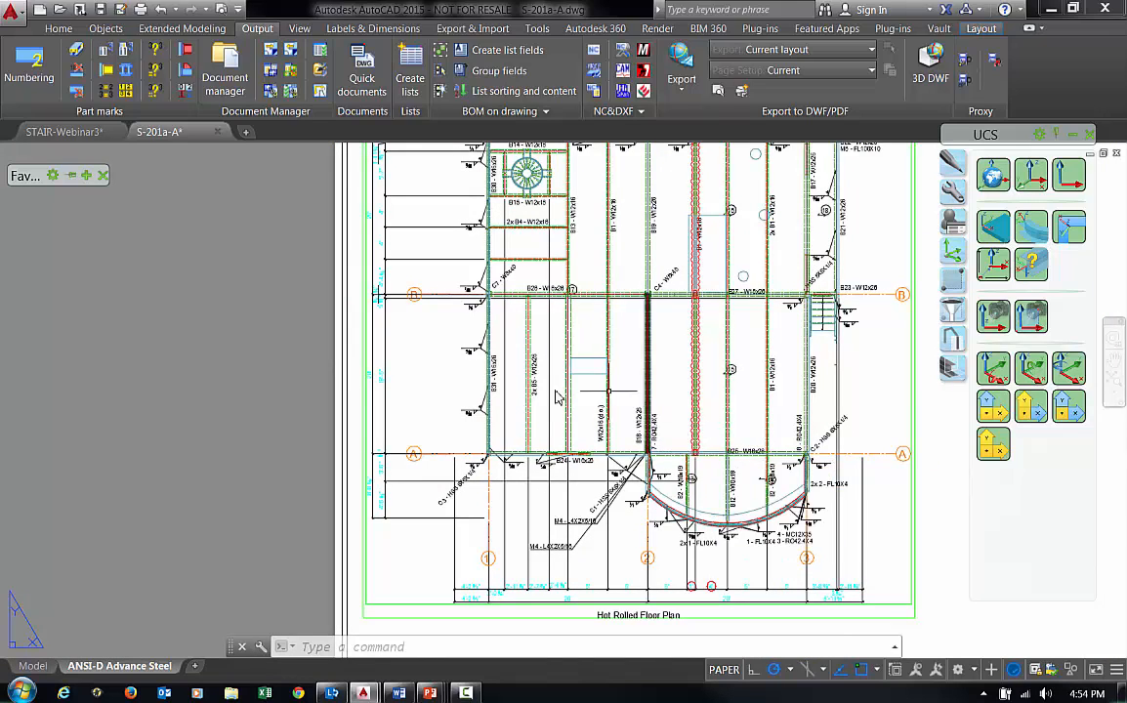
{"action": "scroll", "coordinate": [703, 451], "scroll_direction": "down", "scroll_amount": 5}
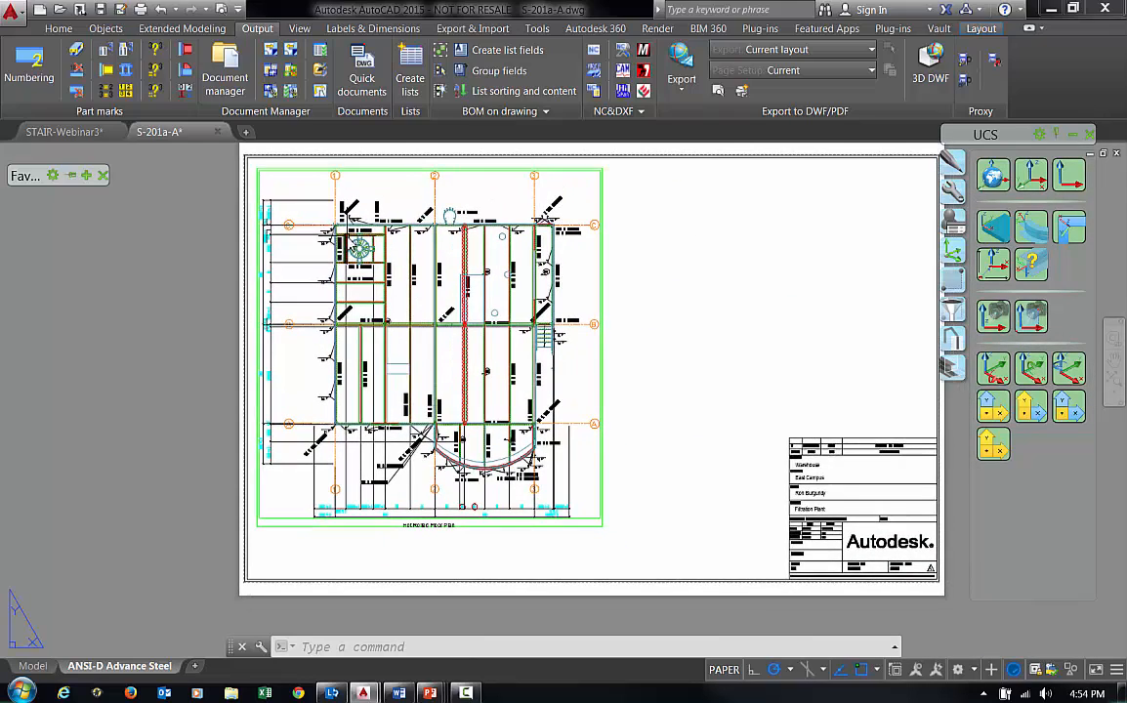
{"action": "scroll", "coordinate": [391, 262], "scroll_direction": "up", "scroll_amount": 5}
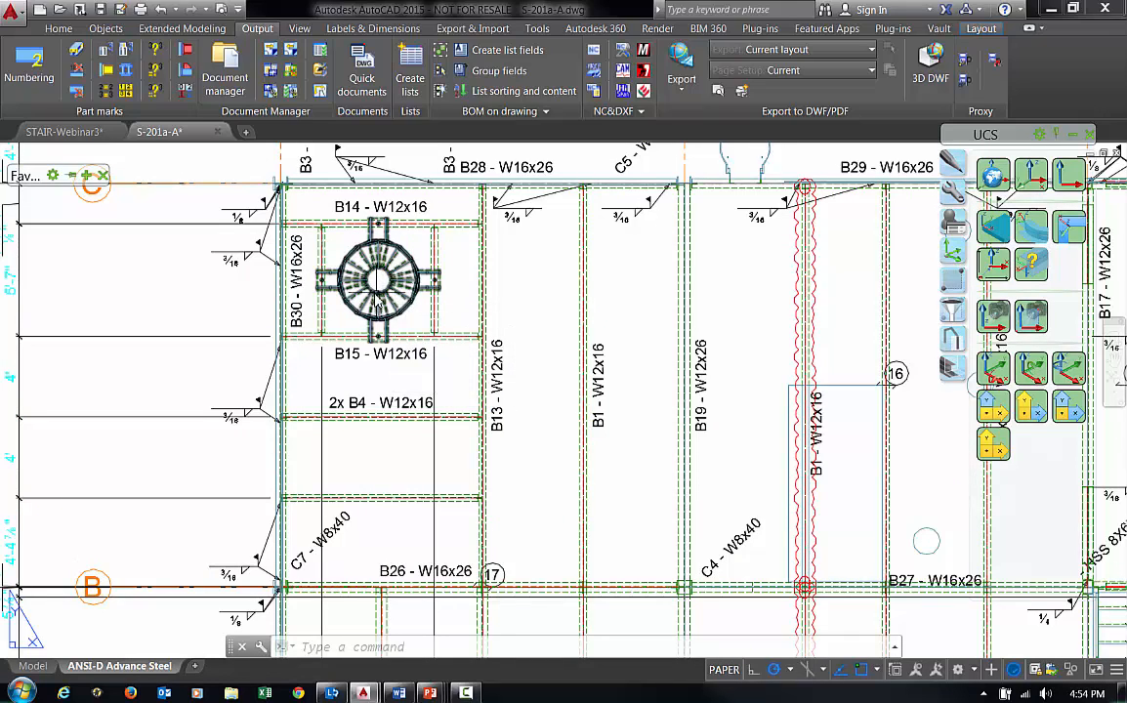
{"action": "scroll", "coordinate": [352, 278], "scroll_direction": "down", "scroll_amount": 4}
{"action": "middle_click_drag", "start_coordinate": [460, 372], "coordinate": [482, 308]}
{"action": "scroll", "coordinate": [482, 308], "scroll_direction": "down", "scroll_amount": 2}
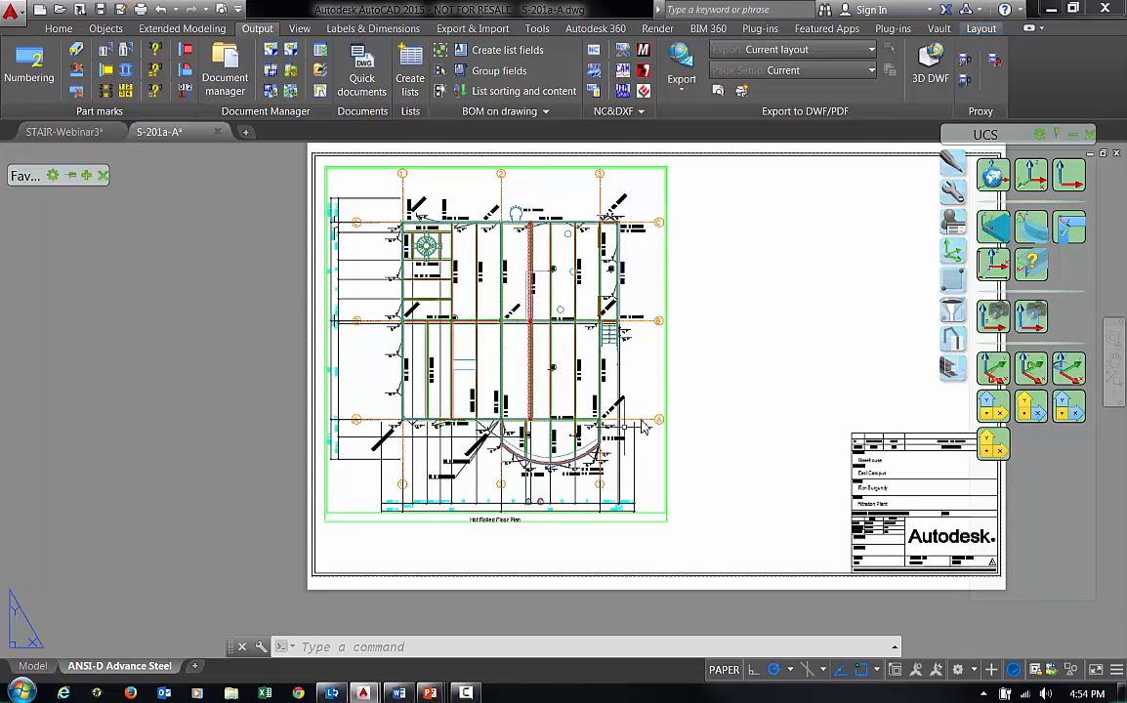
Step: Close drawing S-201a-A with its changes saved and reset the model's UCS to World
{"action": "left_click", "coordinate": [219, 132]}
{"action": "left_click", "coordinate": [569, 392]}
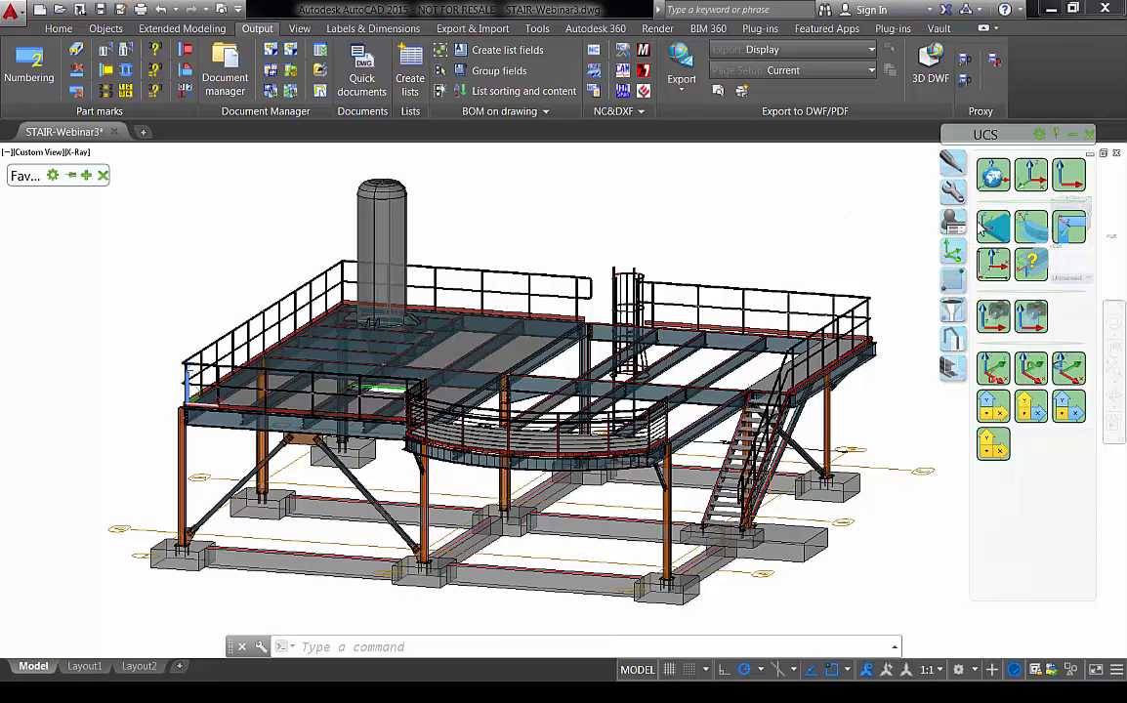
{"action": "left_click", "coordinate": [993, 174]}
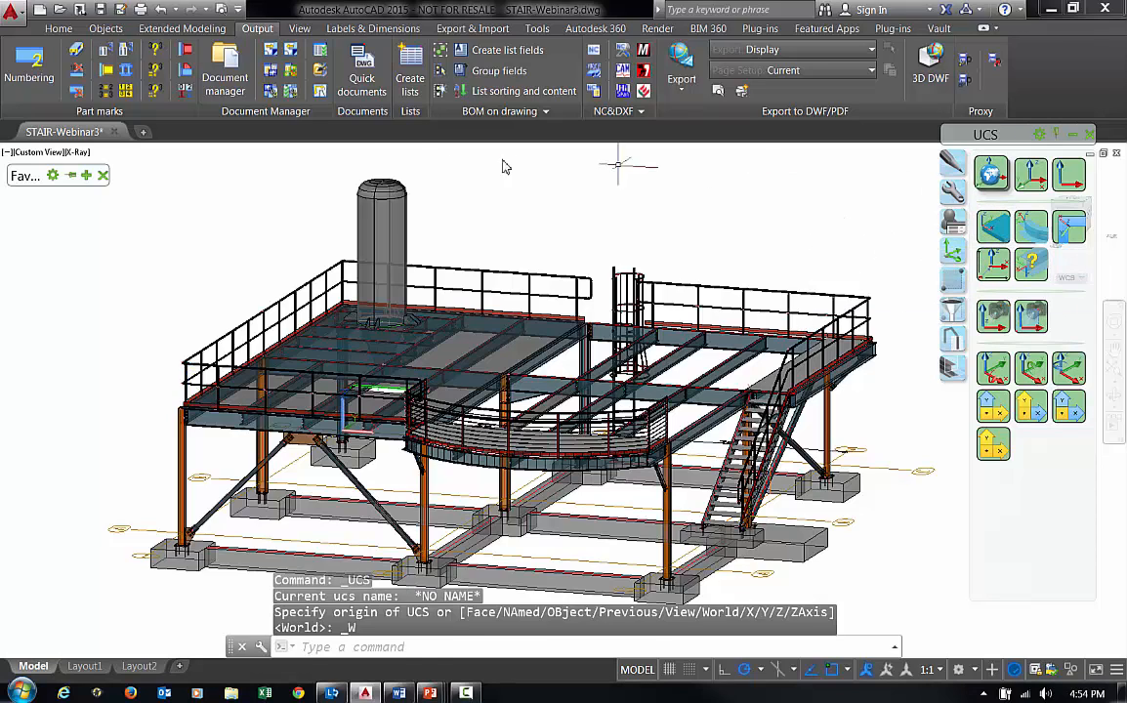
Step: Create a foundation plan with the GA - Plan style "Stanchion layout - All" as new drawing number S-200
{"action": "left_click", "coordinate": [370, 76]}
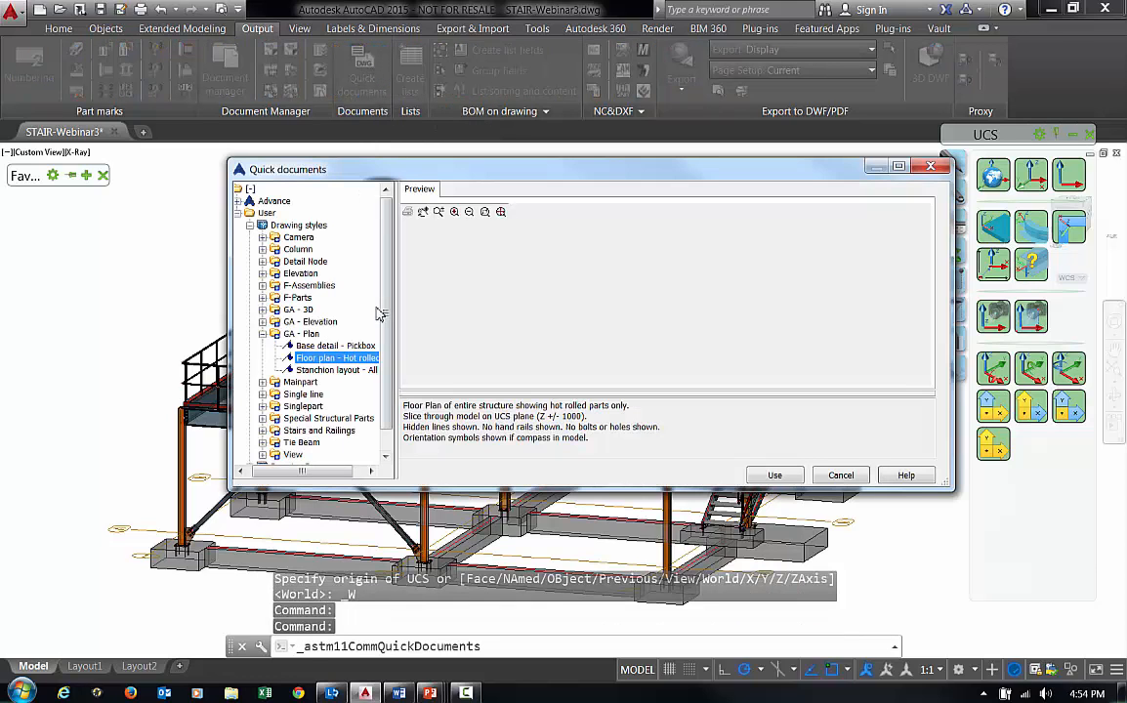
{"action": "left_click", "coordinate": [328, 370]}
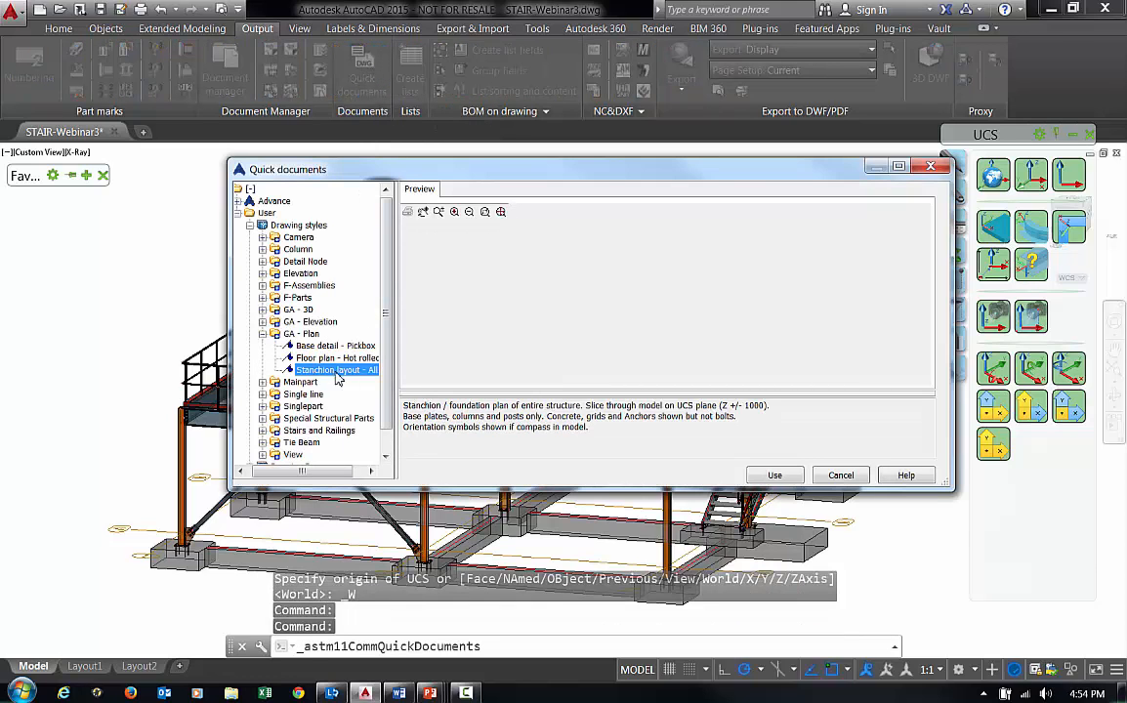
{"action": "left_click", "coordinate": [774, 475]}
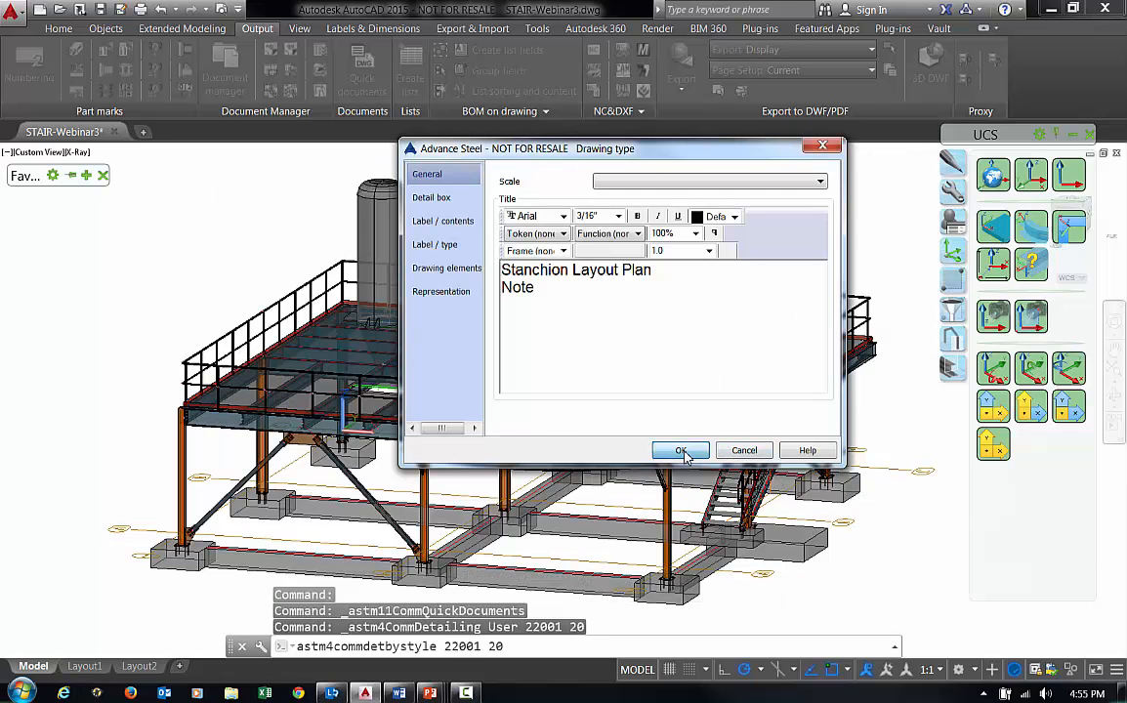
{"action": "left_click", "coordinate": [682, 452]}
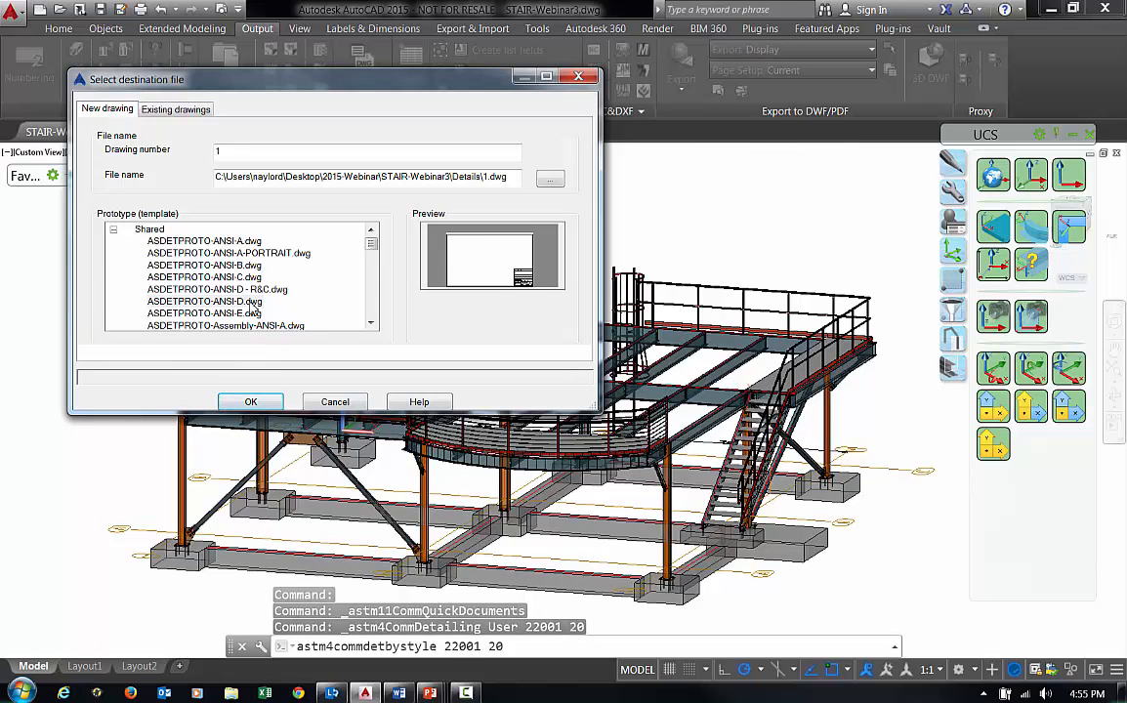
{"action": "left_click", "coordinate": [218, 155]}
{"action": "left_click_drag", "start_coordinate": [223, 154], "coordinate": [206, 154]}
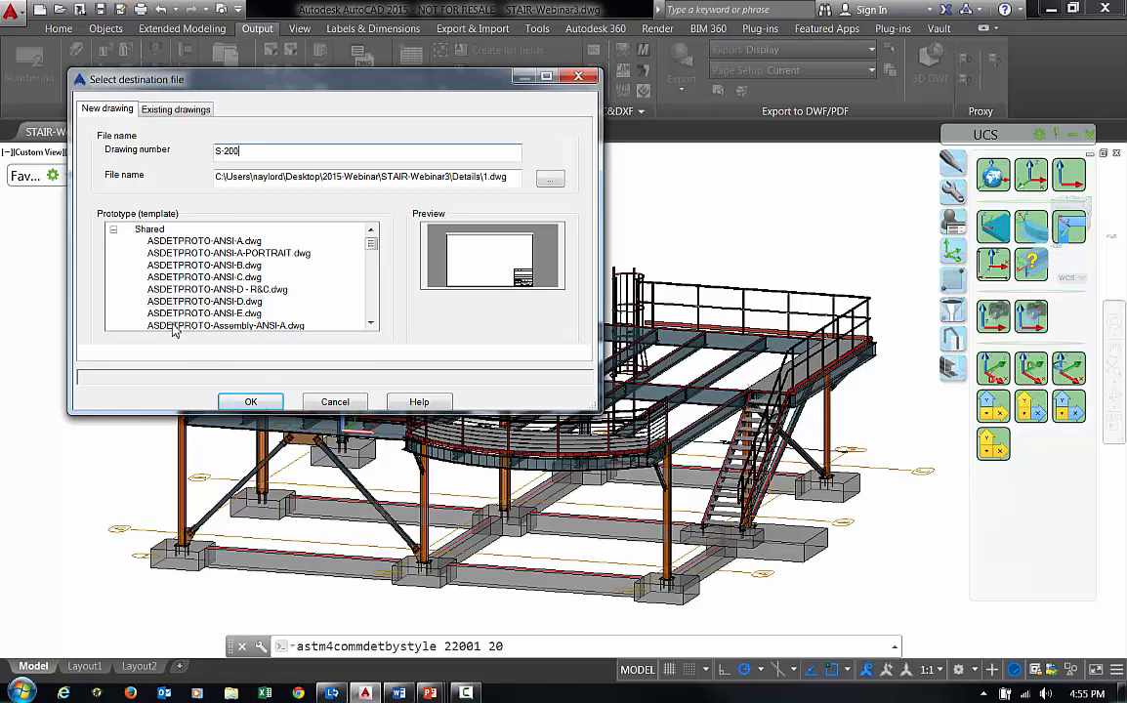
{"action": "left_click", "coordinate": [247, 403]}
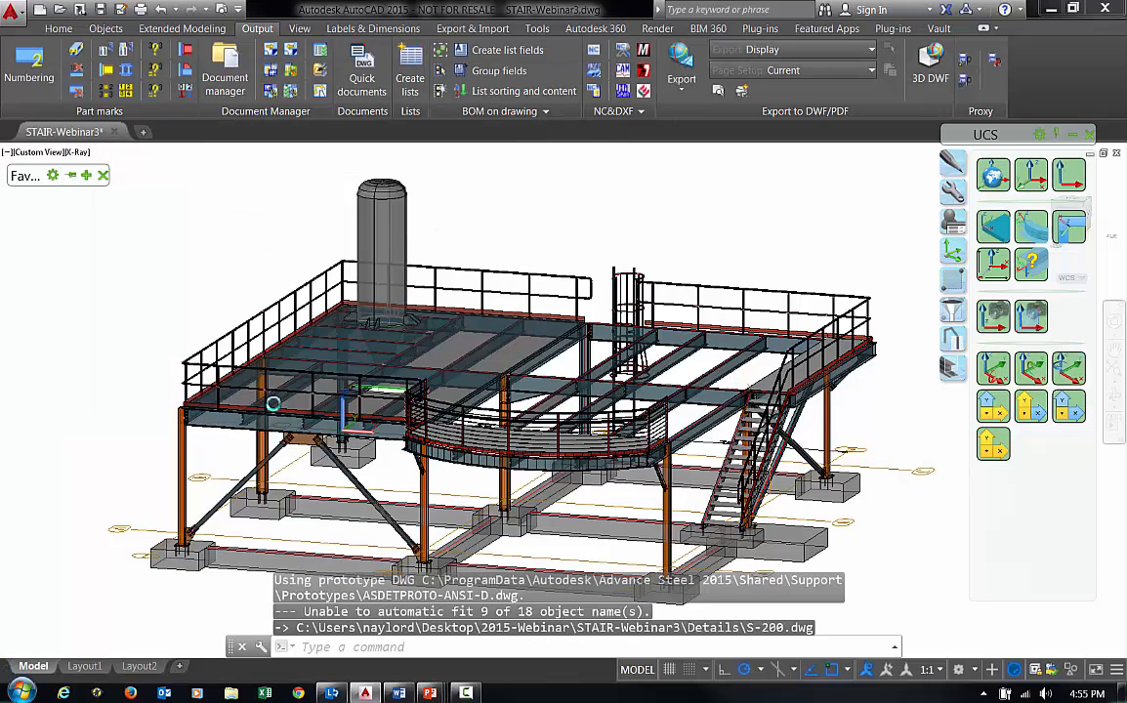
Step: Open drawing S-200 through the Document Manager and examine its column, elevation and footing labels
{"action": "left_click", "coordinate": [224, 65]}
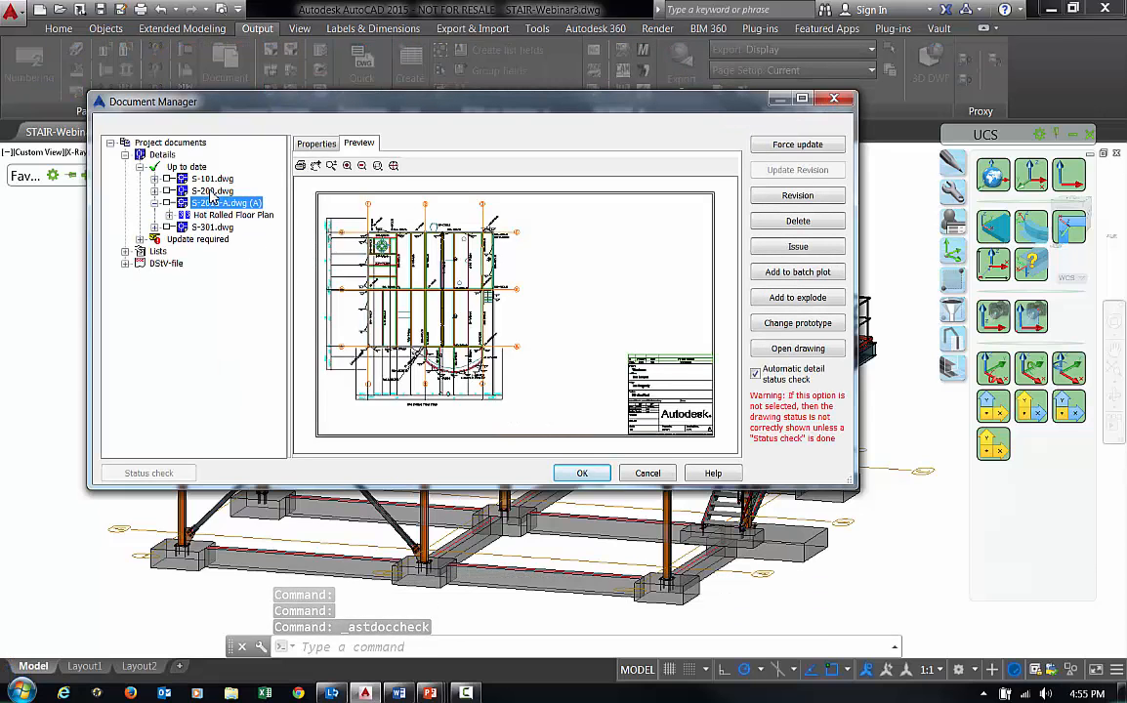
{"action": "left_click", "coordinate": [212, 191]}
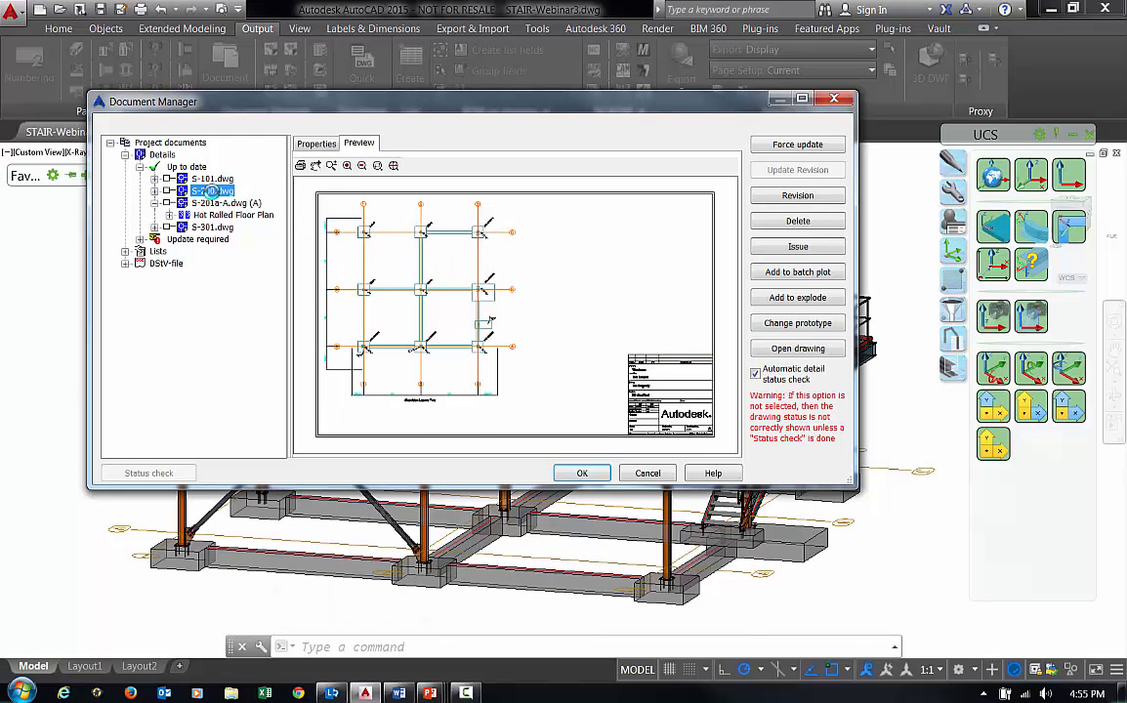
{"action": "double_click", "coordinate": [212, 191]}
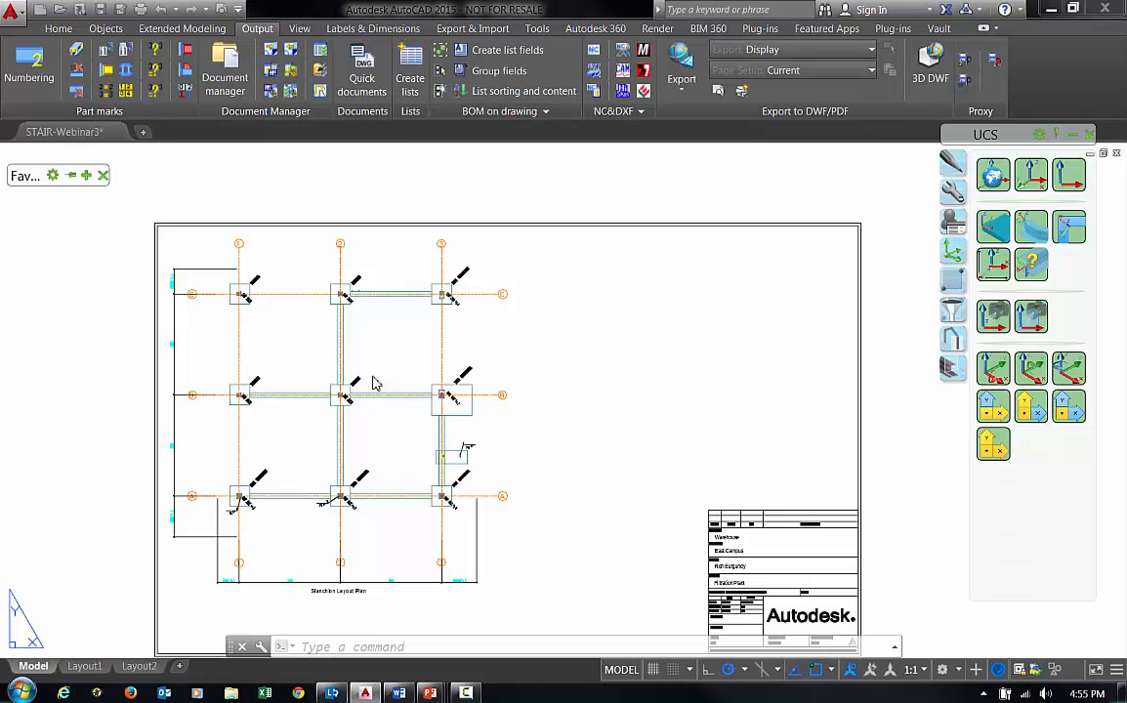
{"action": "scroll", "coordinate": [351, 298], "scroll_direction": "up", "scroll_amount": 8}
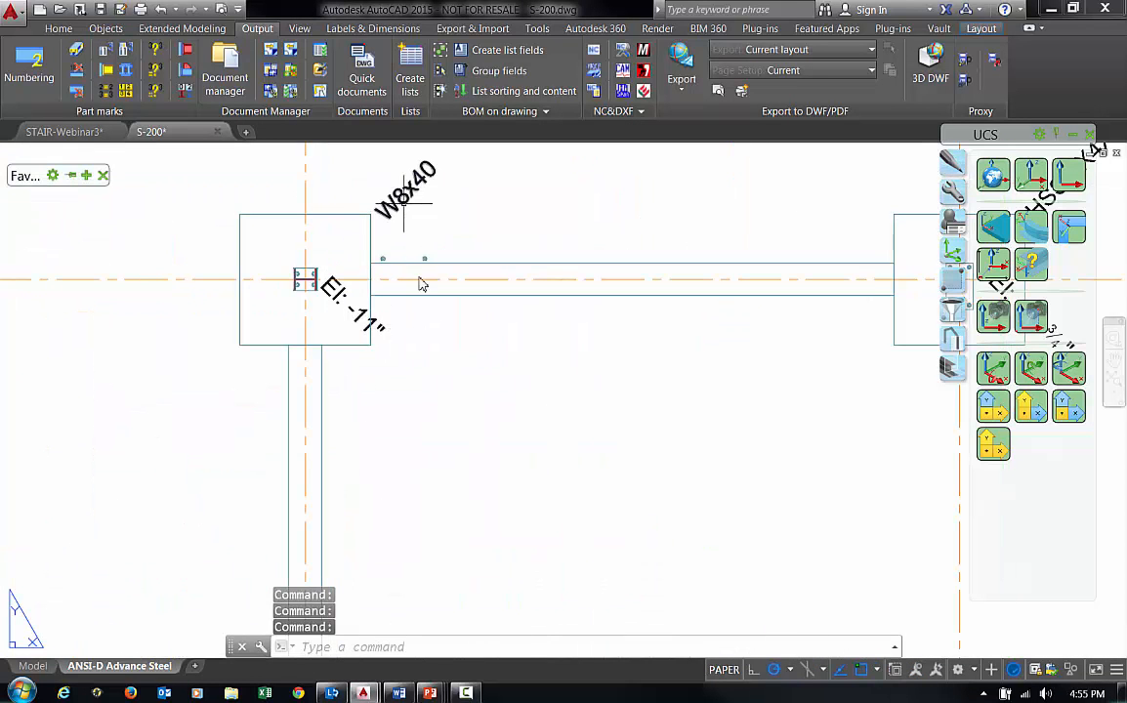
{"action": "scroll", "coordinate": [408, 377], "scroll_direction": "down", "scroll_amount": 6}
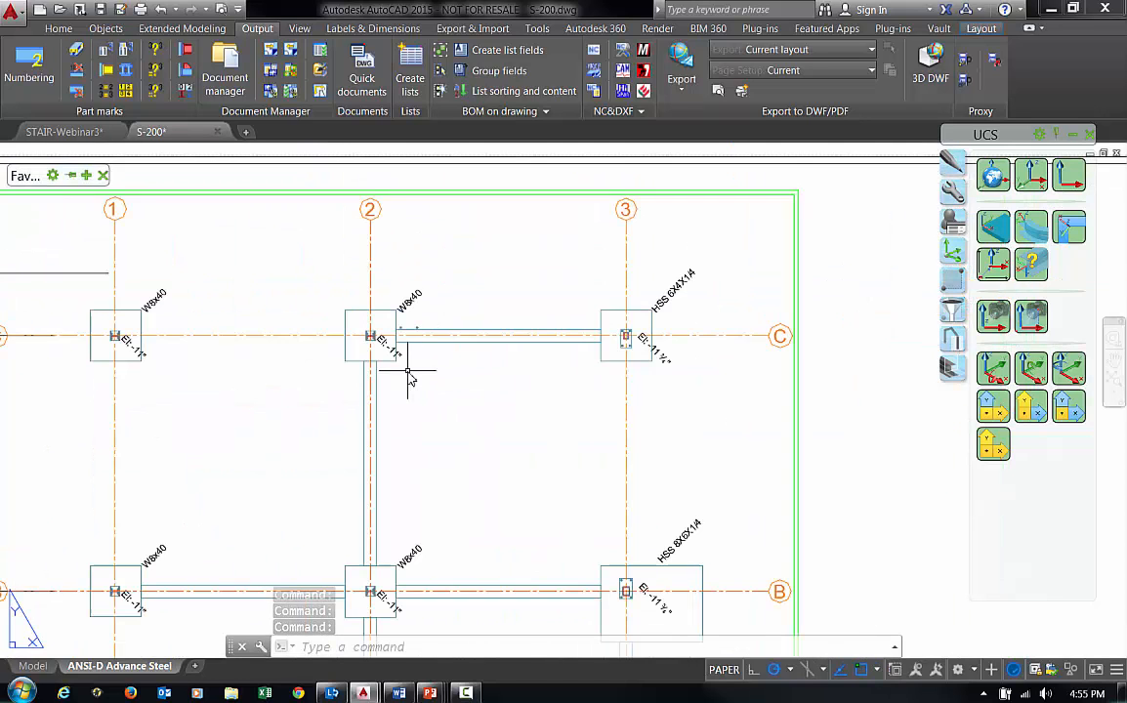
{"action": "middle_click_drag", "start_coordinate": [378, 364], "coordinate": [402, 344]}
{"action": "scroll", "coordinate": [410, 360], "scroll_direction": "down", "scroll_amount": 2}
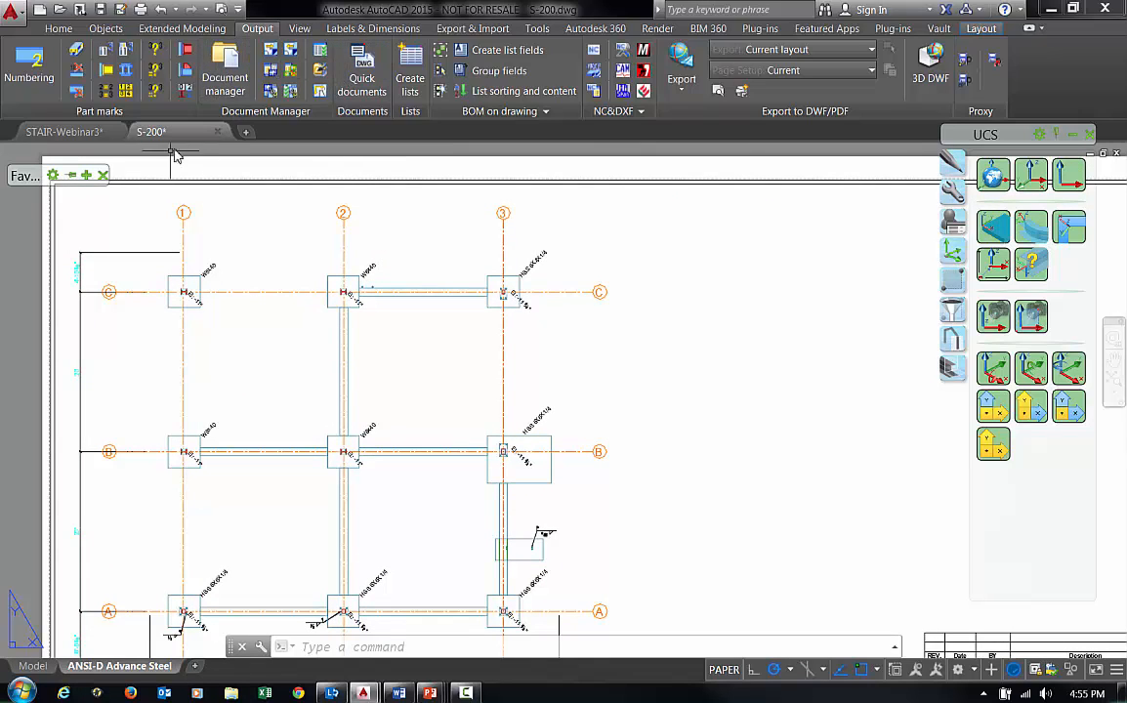
Step: Add a "Base detail - Pickbox" view to existing drawing S-200, windowing the braced column base at grid 2-A in the model
{"action": "left_click", "coordinate": [64, 133]}
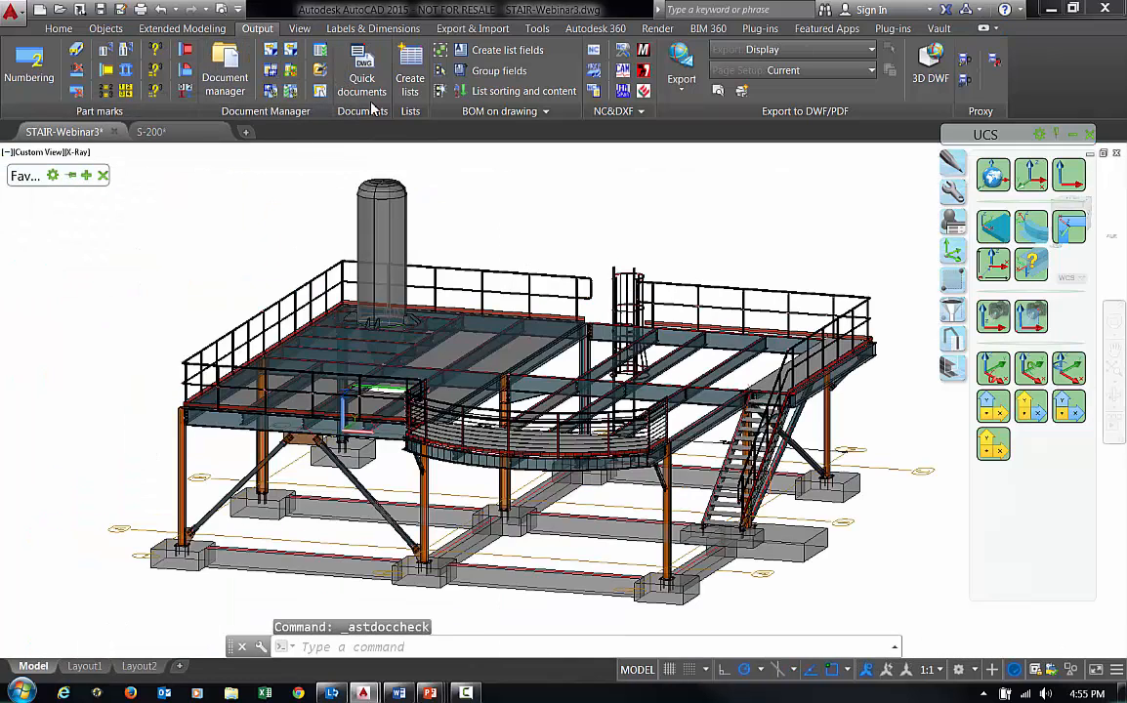
{"action": "left_click", "coordinate": [369, 78]}
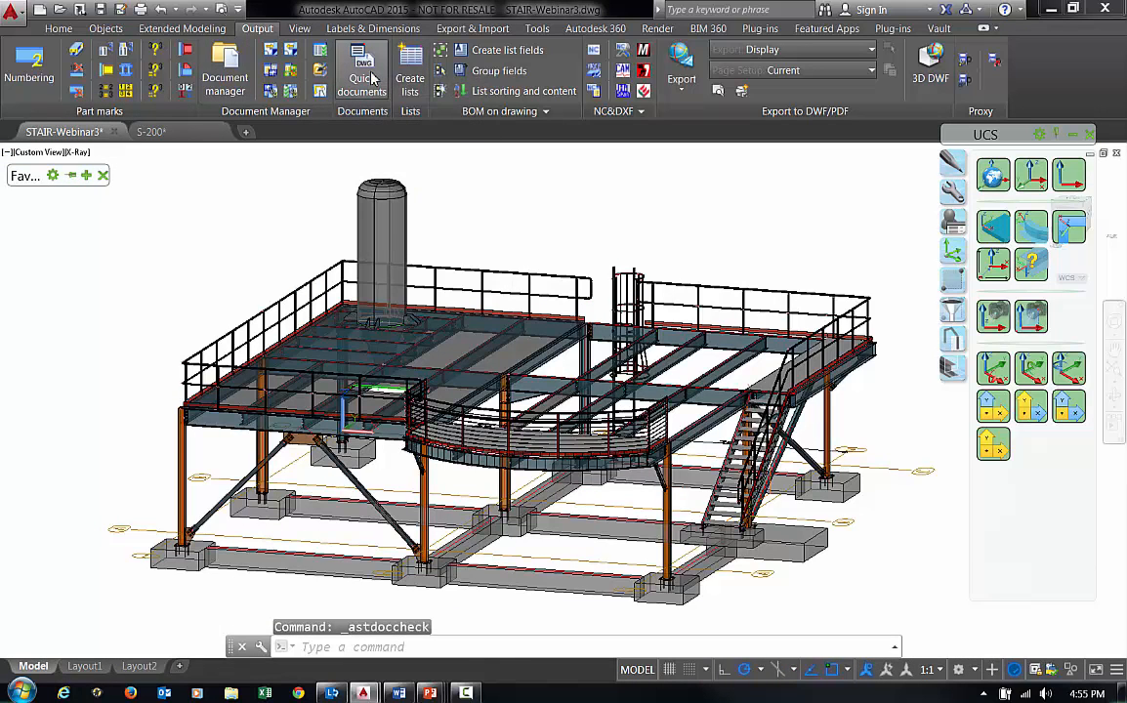
{"action": "left_click", "coordinate": [331, 347]}
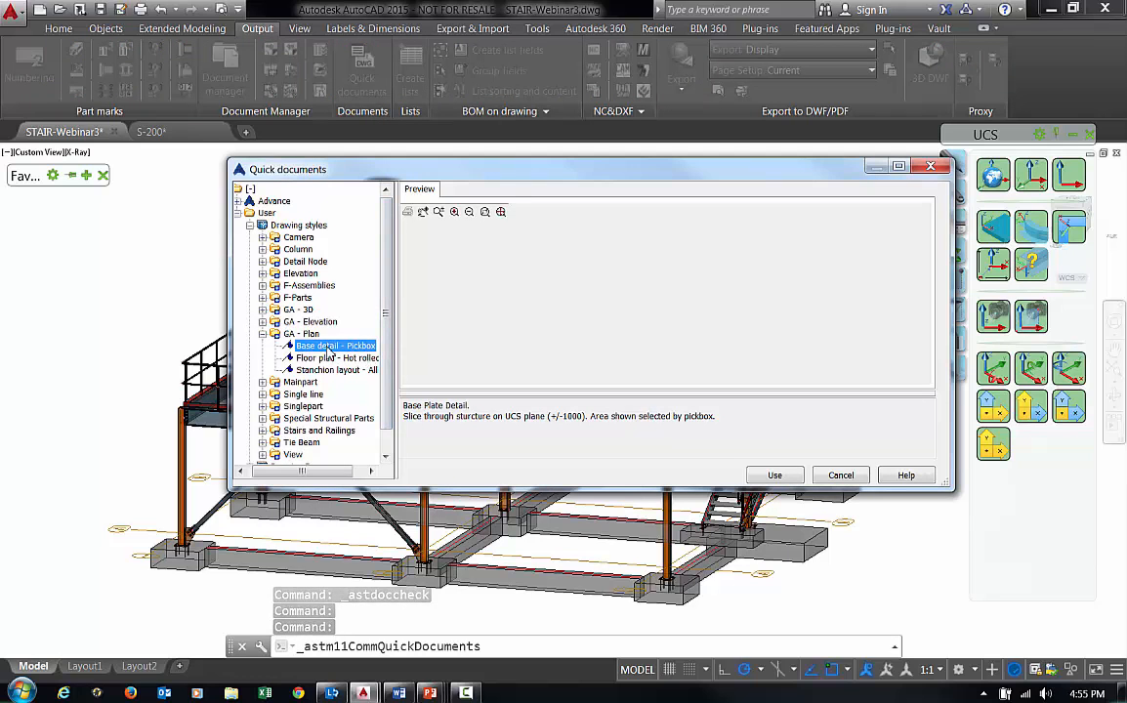
{"action": "left_click", "coordinate": [777, 476]}
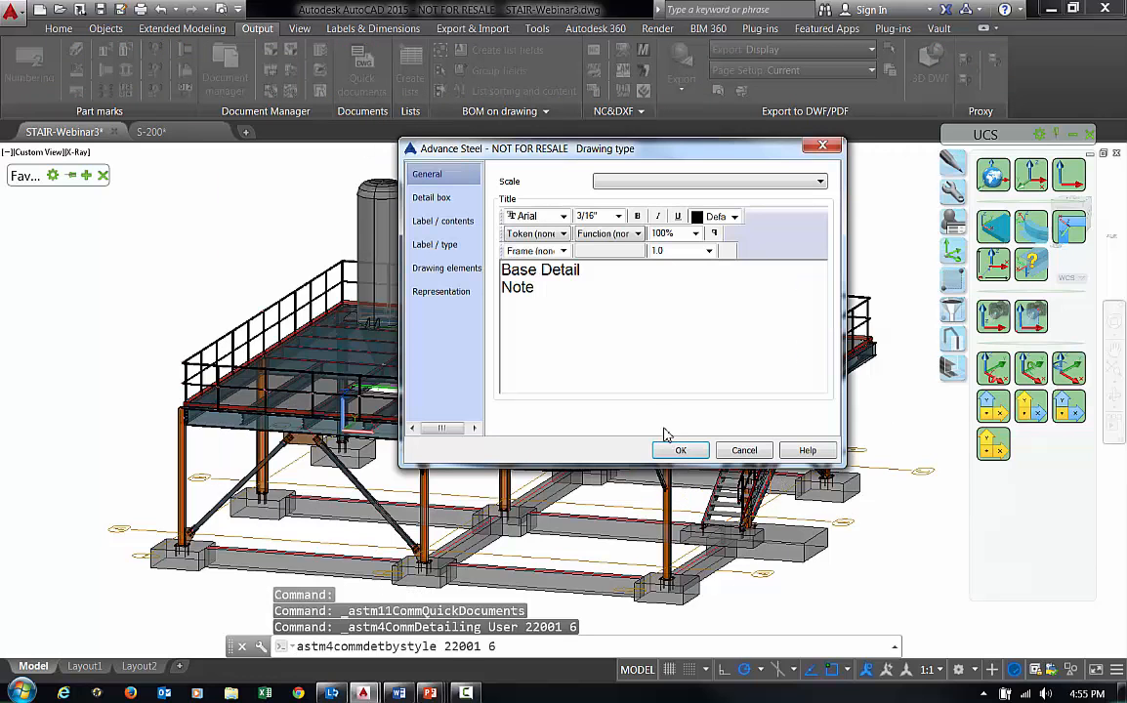
{"action": "left_click", "coordinate": [681, 451]}
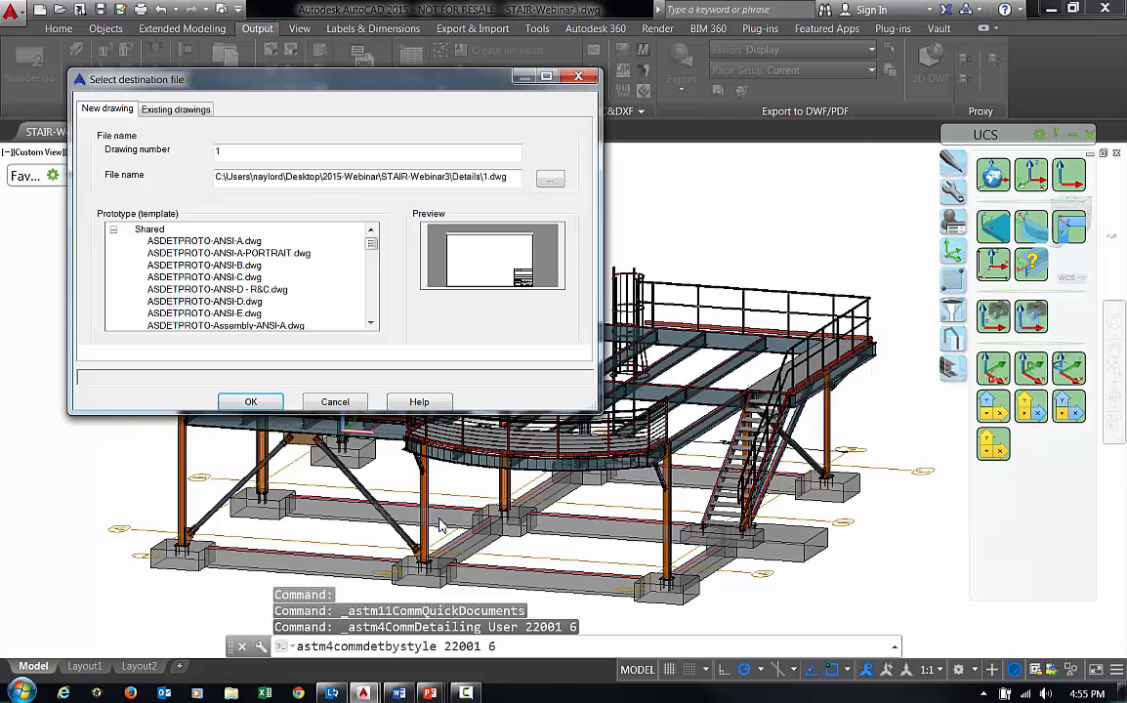
{"action": "left_click", "coordinate": [176, 108]}
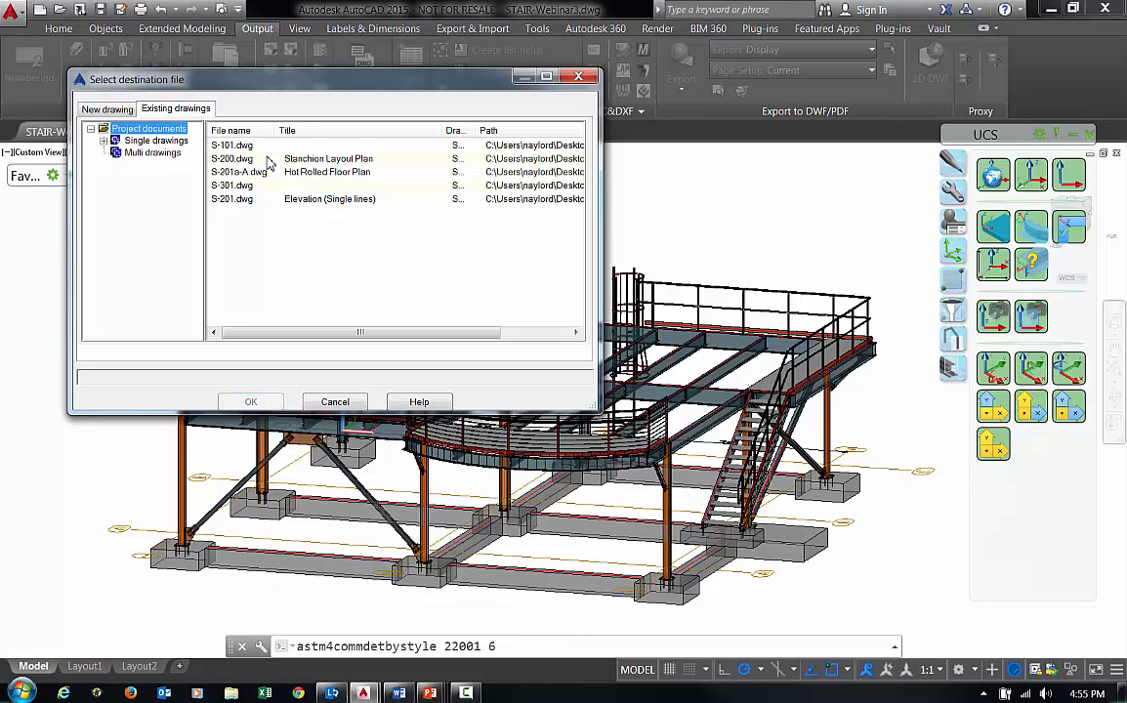
{"action": "left_click", "coordinate": [267, 160]}
{"action": "left_click", "coordinate": [252, 402]}
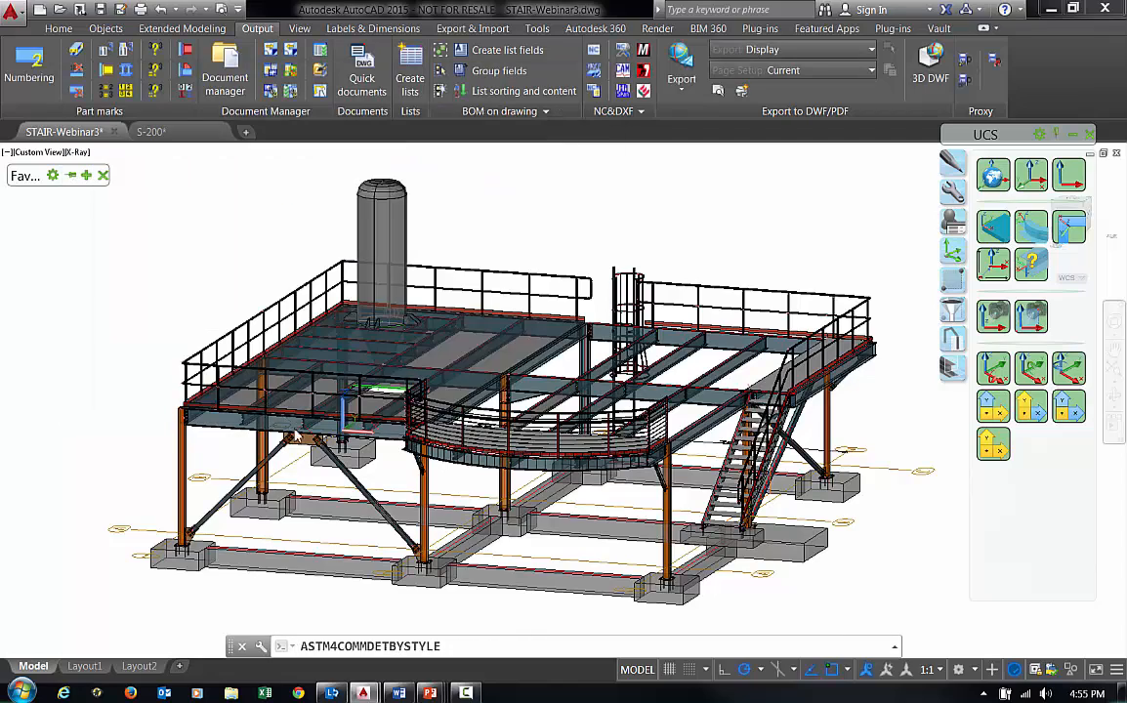
{"action": "scroll", "coordinate": [421, 512], "scroll_direction": "up", "scroll_amount": 6}
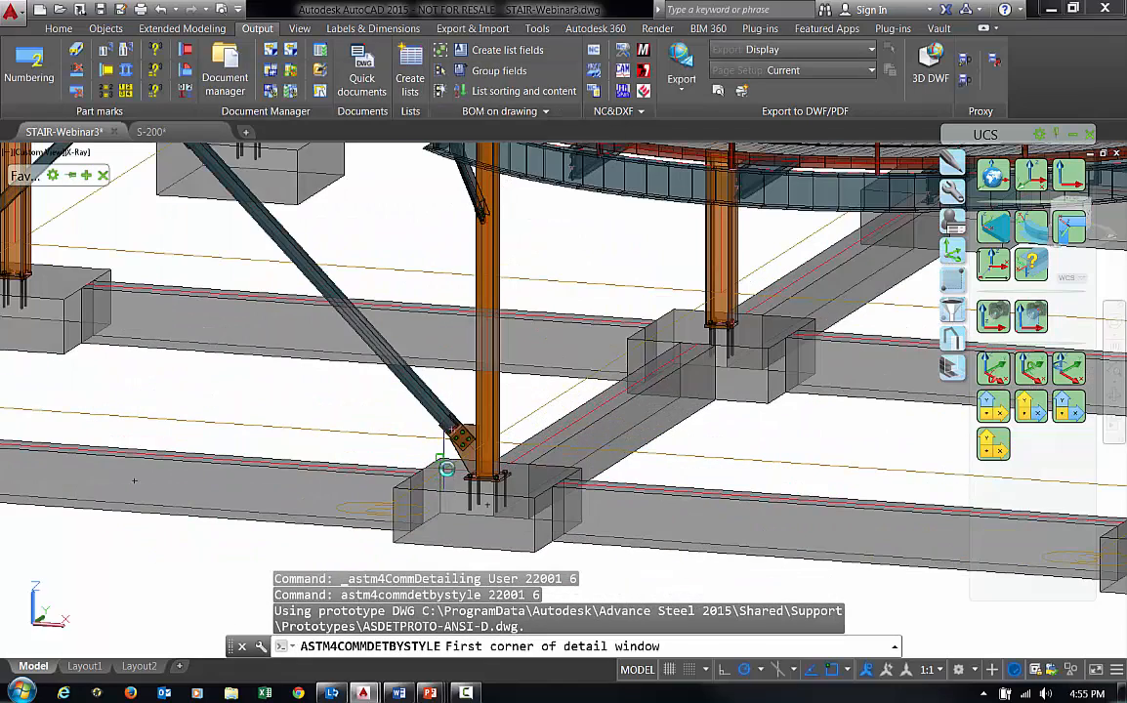
{"action": "left_click", "coordinate": [447, 469]}
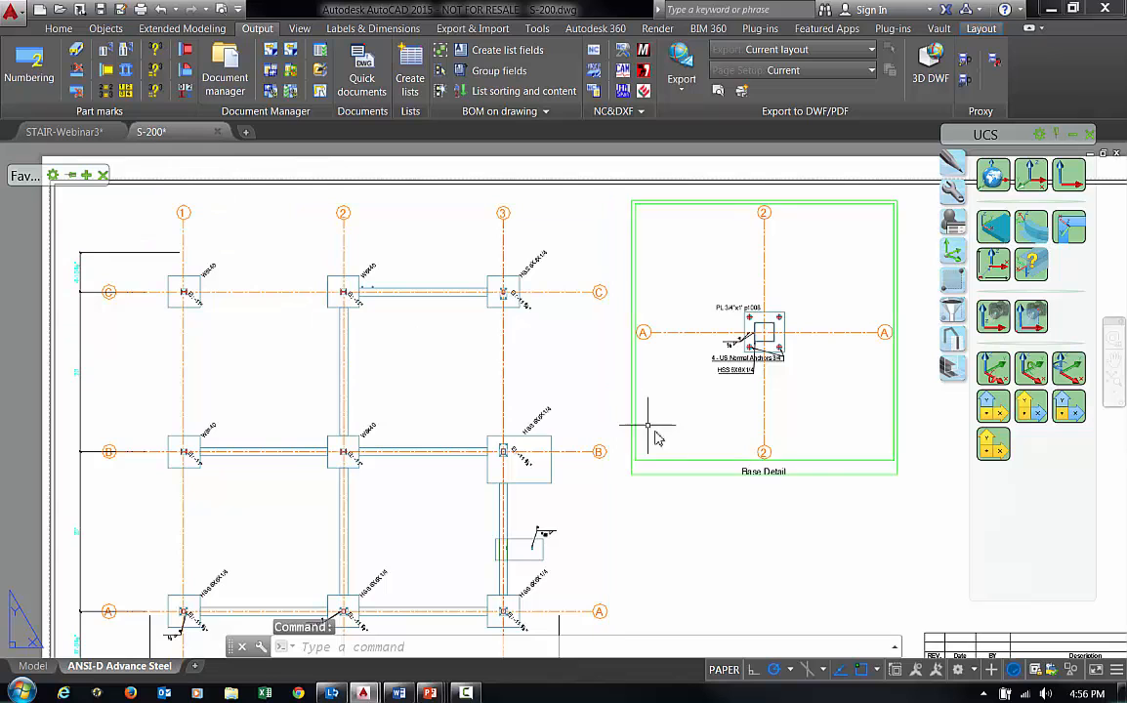
Step: Check the base detail's placement on the S-200 sheet, and close the drawing with its changes saved
{"action": "scroll", "coordinate": [710, 476], "scroll_direction": "down", "scroll_amount": 2}
{"action": "middle_click_drag", "start_coordinate": [710, 476], "coordinate": [651, 478]}
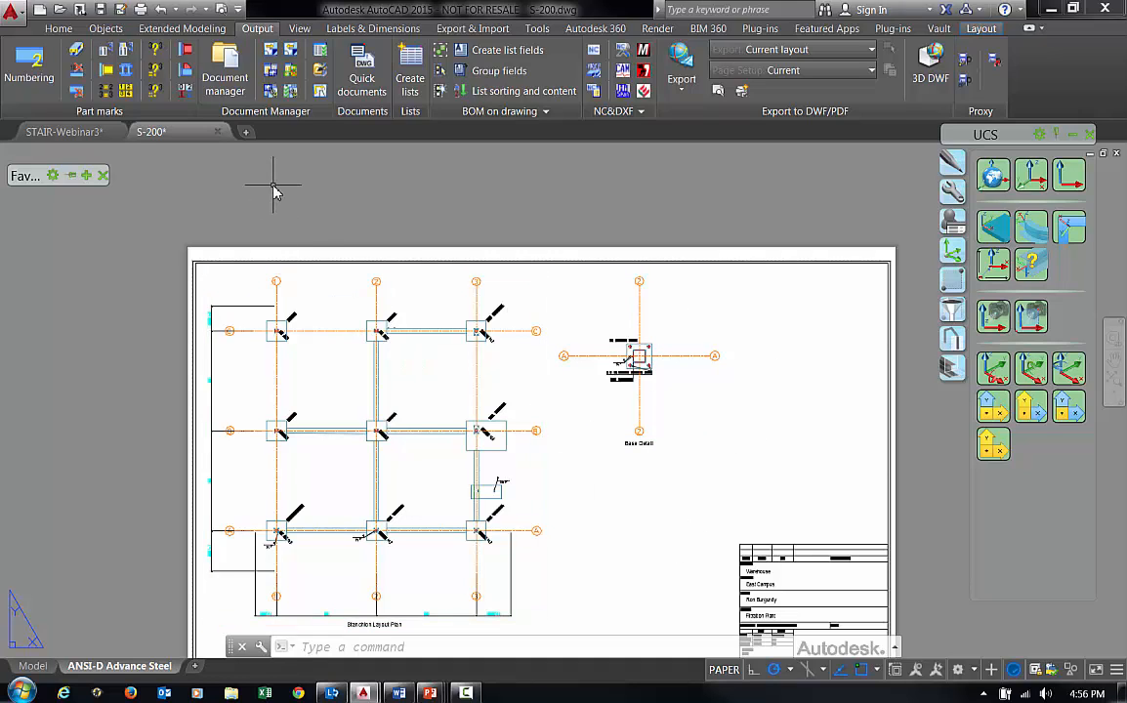
{"action": "left_click", "coordinate": [220, 133]}
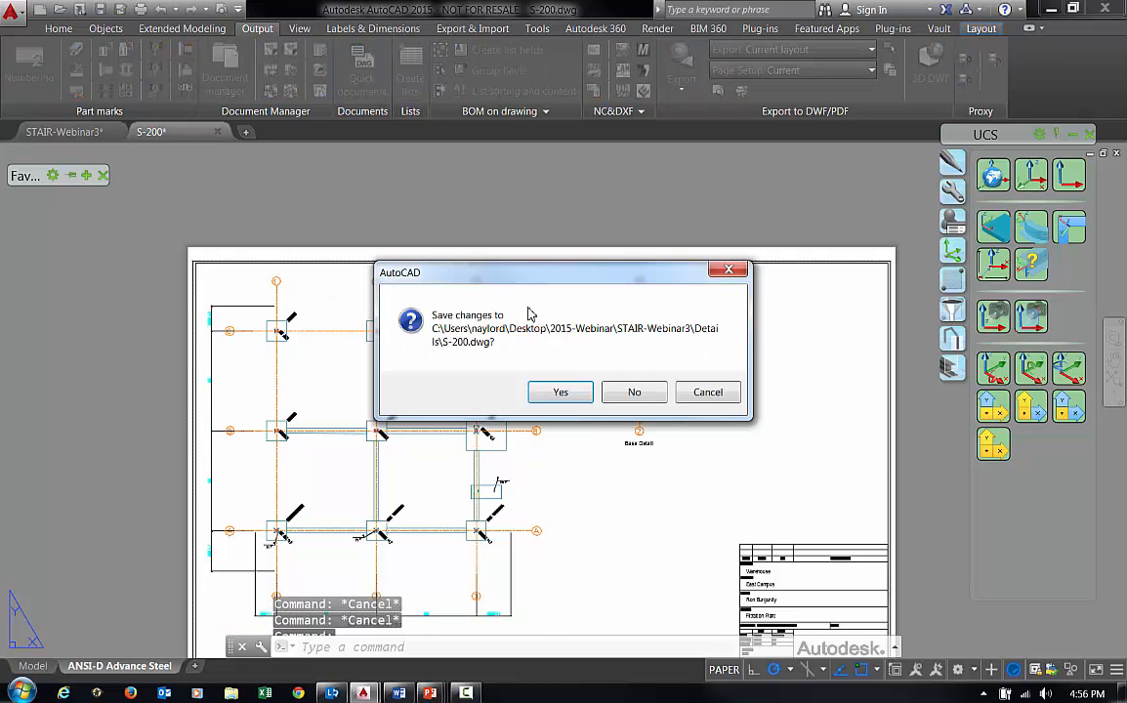
{"action": "left_click", "coordinate": [564, 391]}
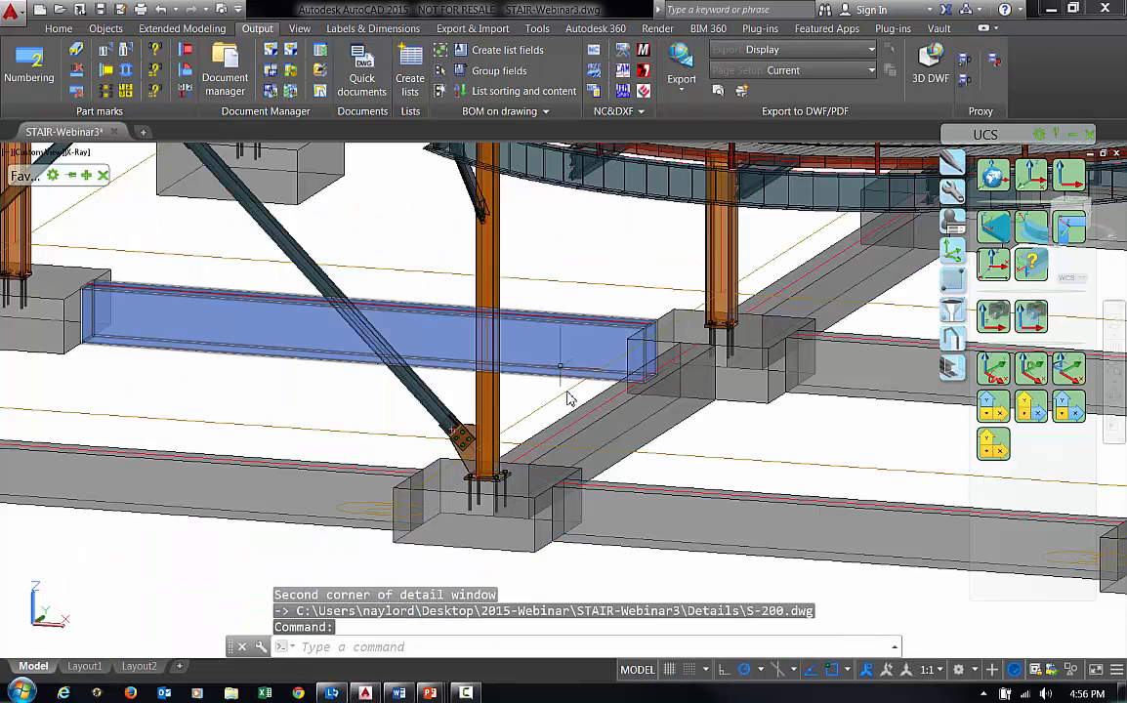
{"action": "scroll", "coordinate": [556, 401], "scroll_direction": "down", "scroll_amount": 4}
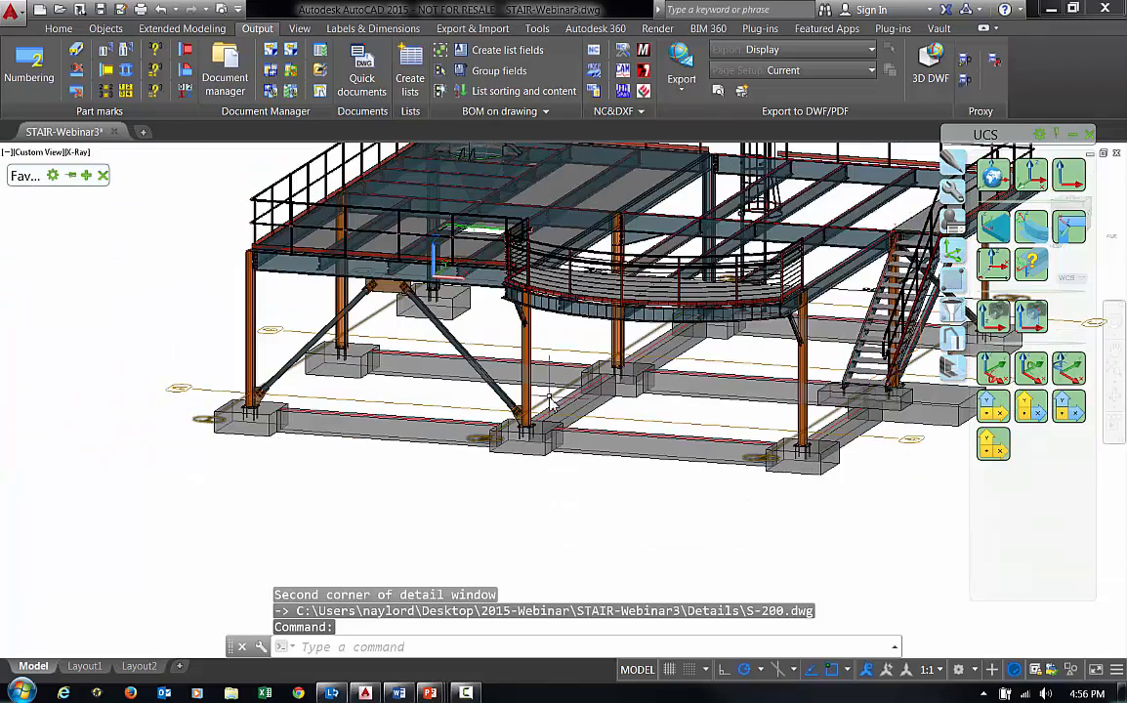
Step: Frame the whole platform in a 3D view and align the UCS with the current view
{"action": "middle_click_drag", "start_coordinate": [660, 380], "coordinate": [513, 425]}
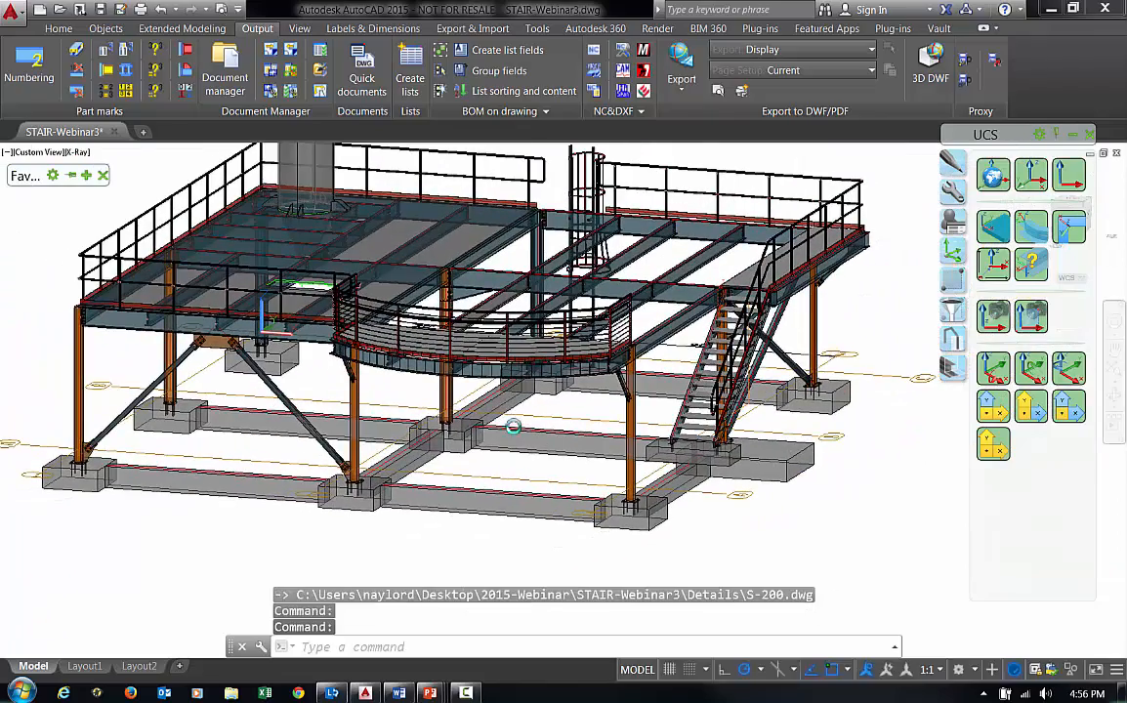
{"action": "scroll", "coordinate": [505, 430], "scroll_direction": "up", "scroll_amount": 1}
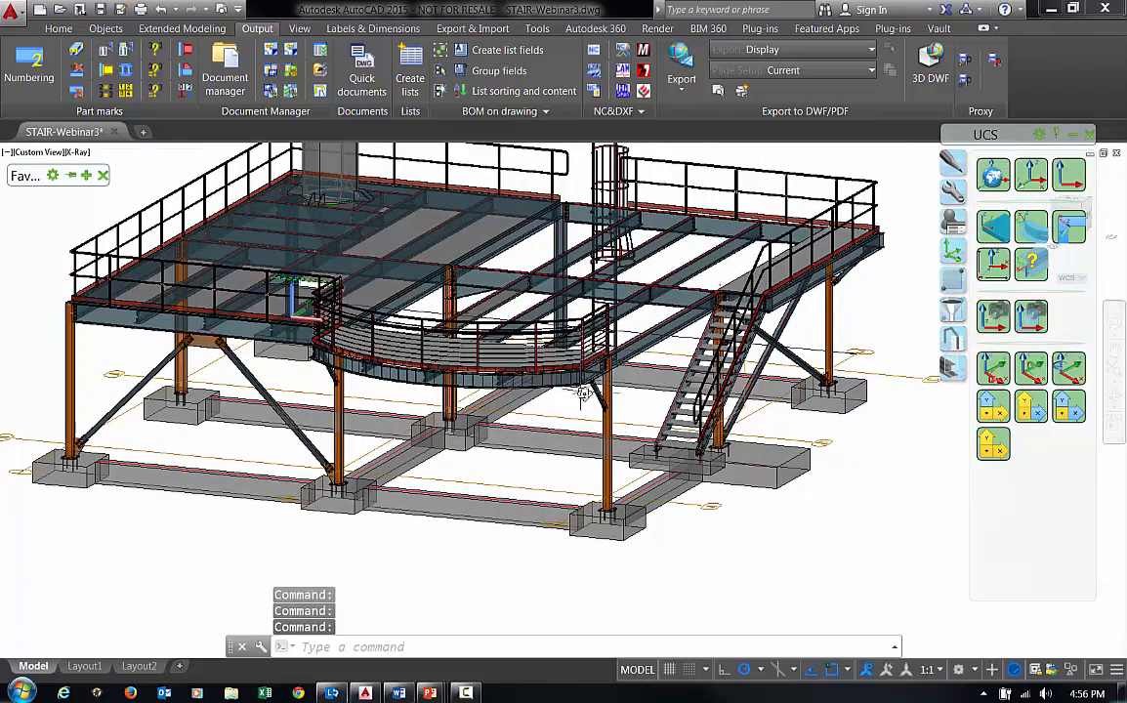
{"action": "middle_click_drag", "start_coordinate": [686, 375], "coordinate": [696, 413]}
{"action": "left_click", "coordinate": [1071, 177]}
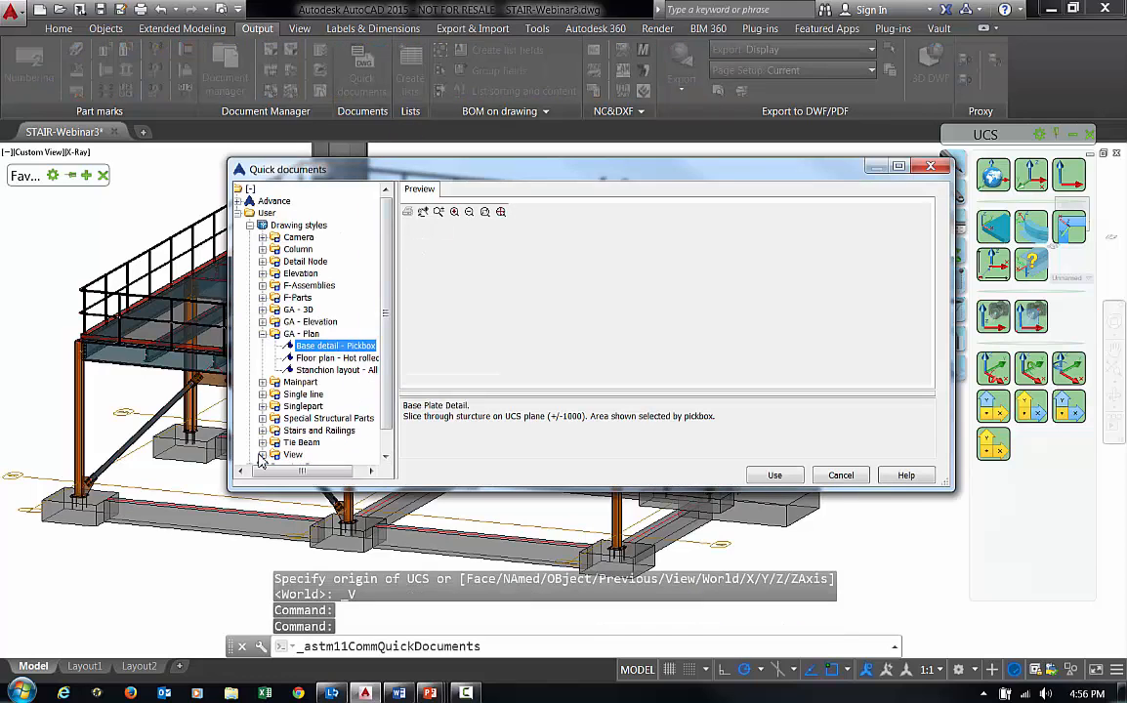
Step: Create an isometric view with the View style "View V - NoDim NoLab" as new drawing number 1
{"action": "left_click", "coordinate": [262, 455]}
{"action": "left_click", "coordinate": [329, 324]}
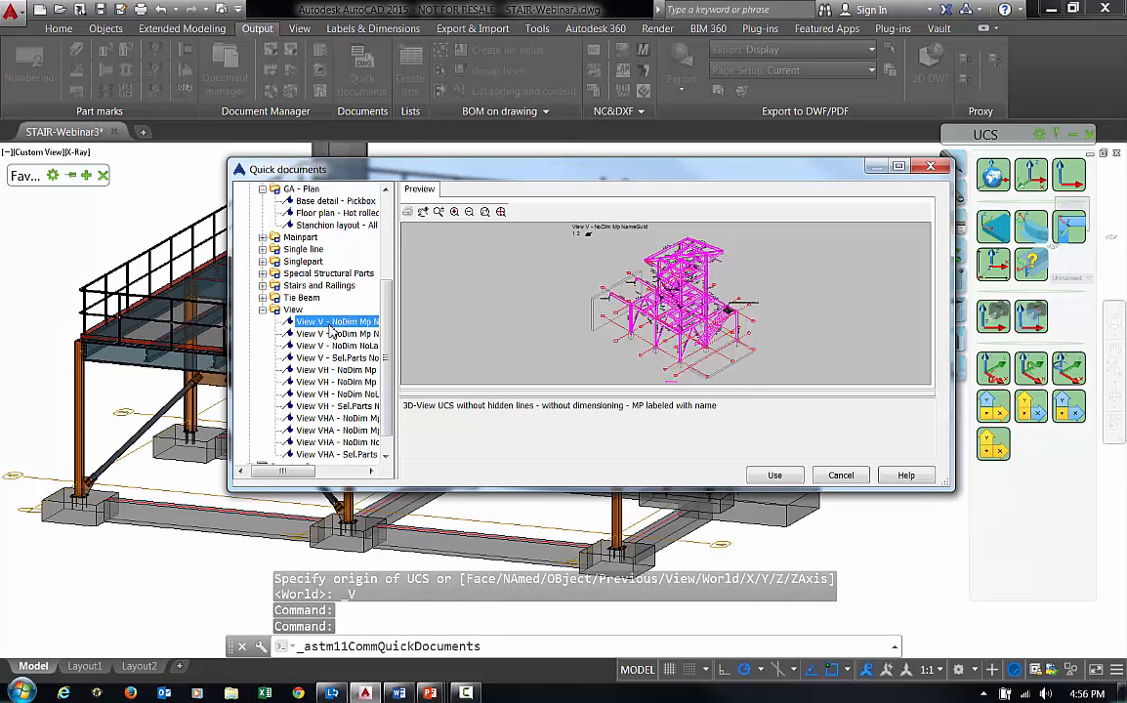
{"action": "left_click", "coordinate": [334, 335]}
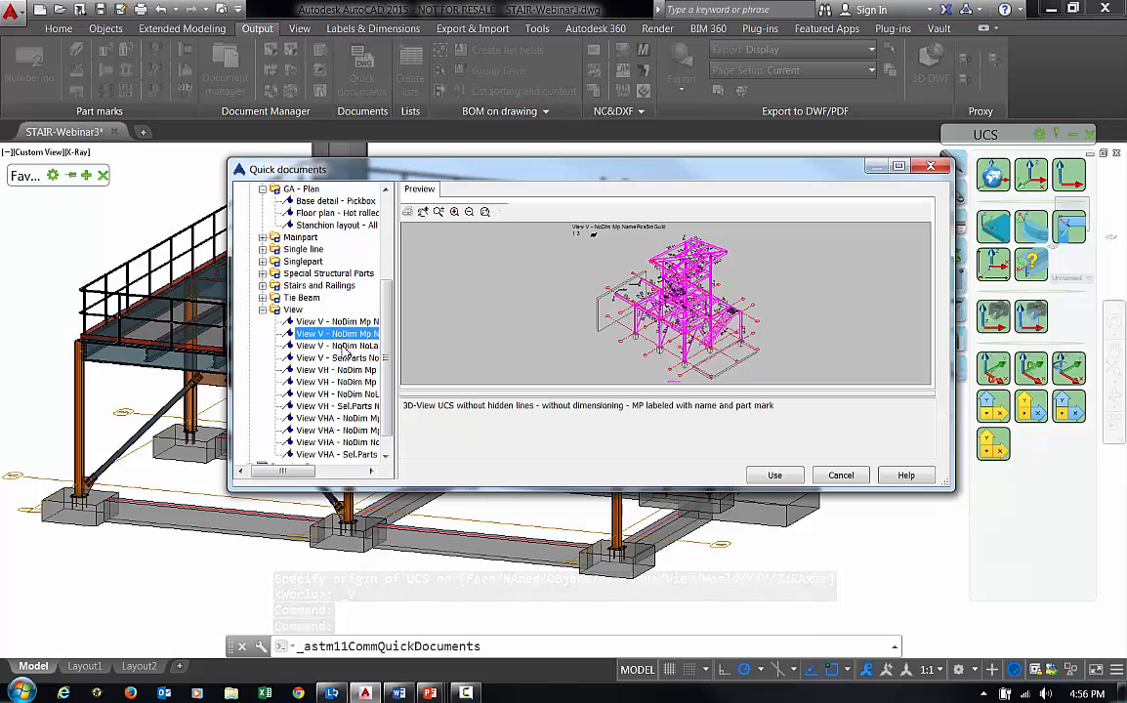
{"action": "left_click", "coordinate": [340, 347]}
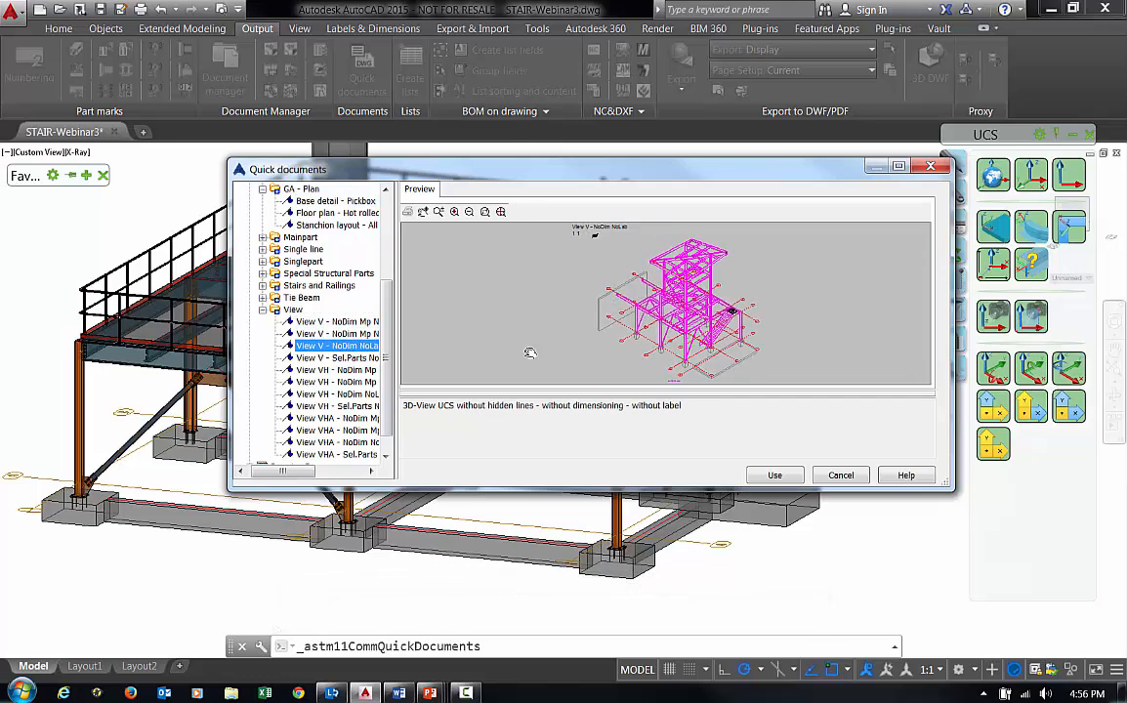
{"action": "left_click", "coordinate": [775, 475]}
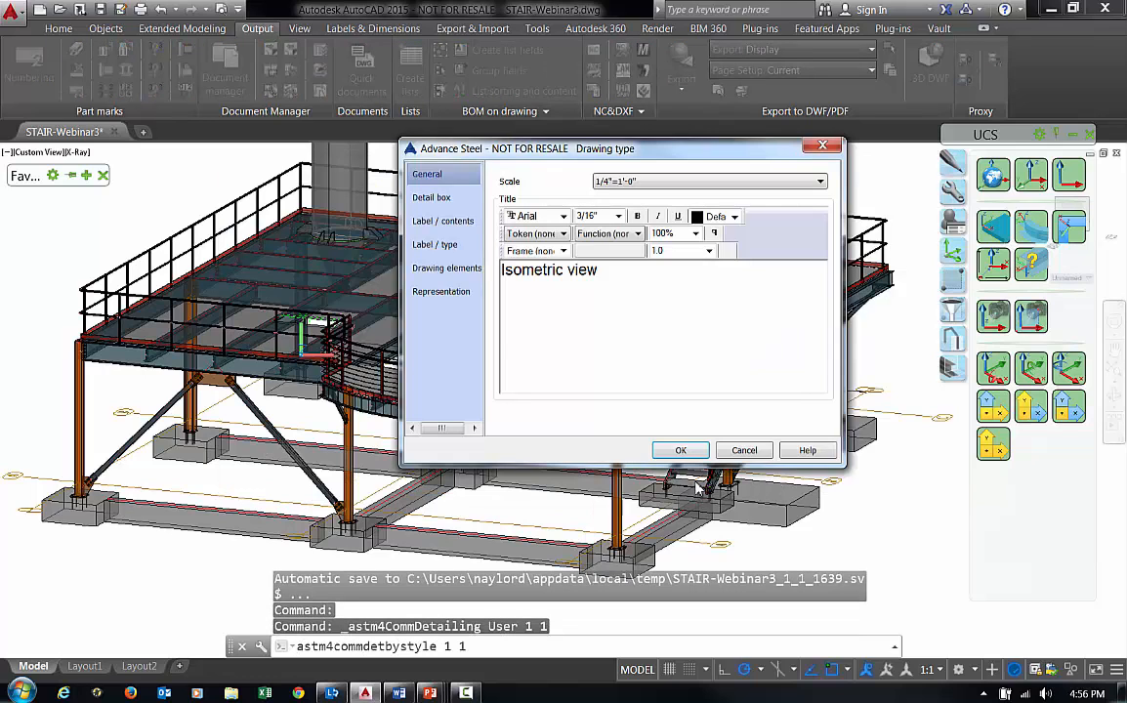
{"action": "left_click", "coordinate": [681, 451]}
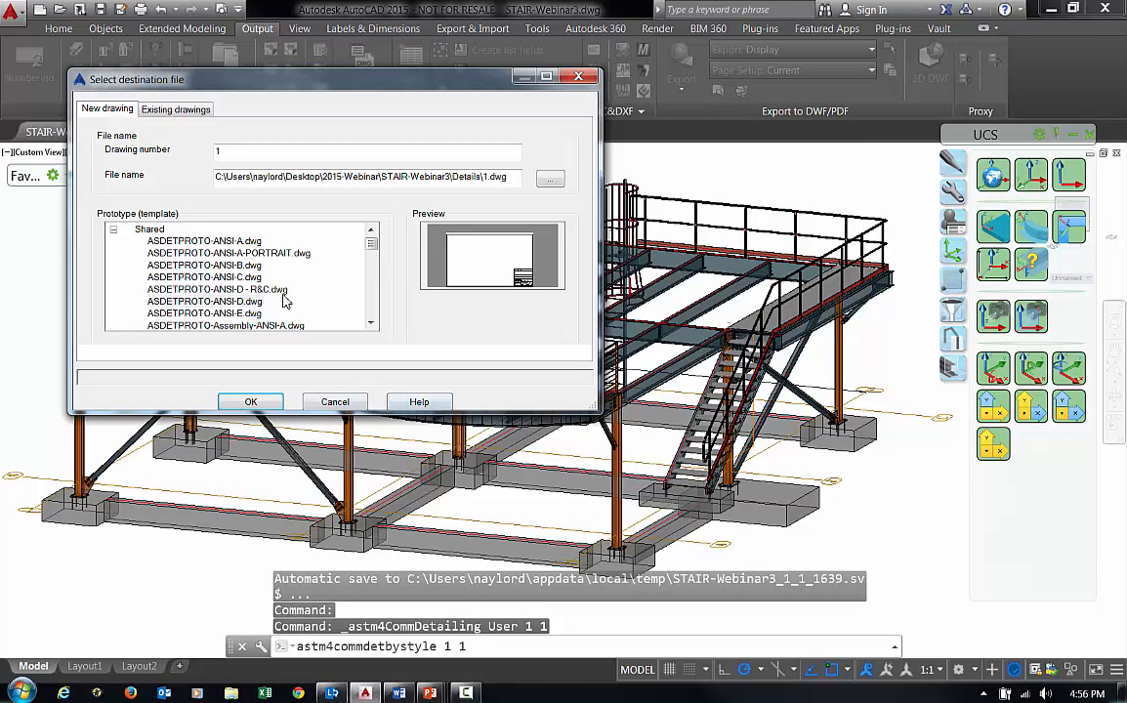
{"action": "left_click", "coordinate": [258, 403]}
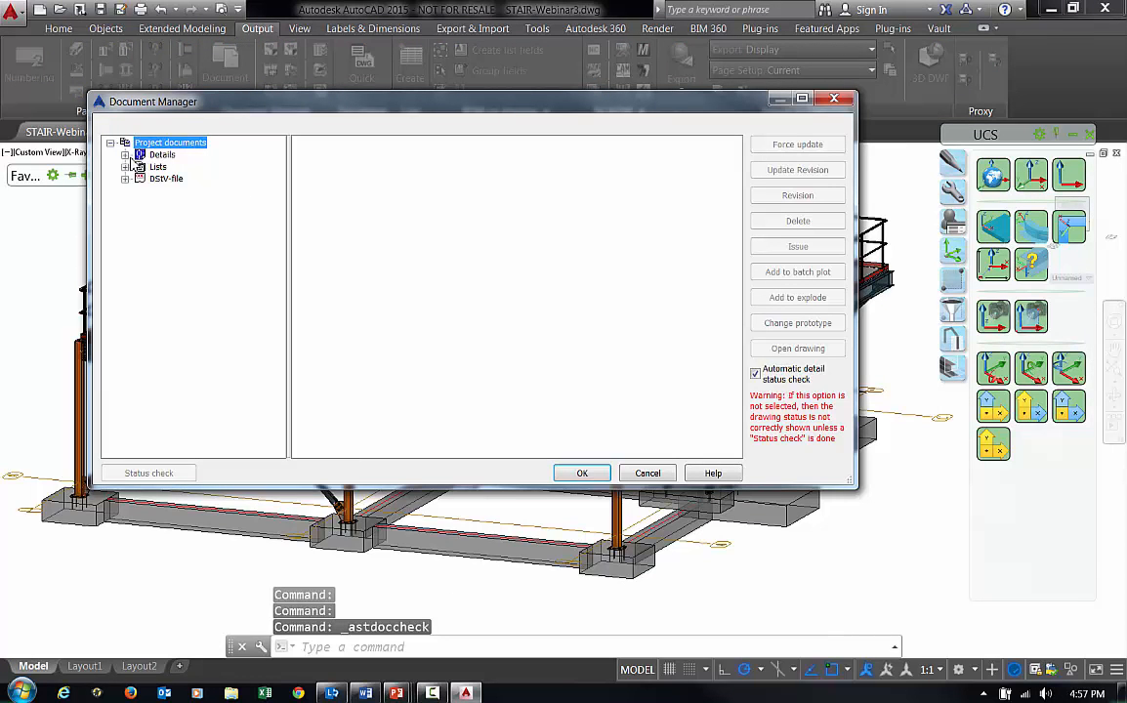
Step: Open drawing 1 from the up-to-date details in the Document Manager and inspect its isometric view
{"action": "left_click", "coordinate": [126, 156]}
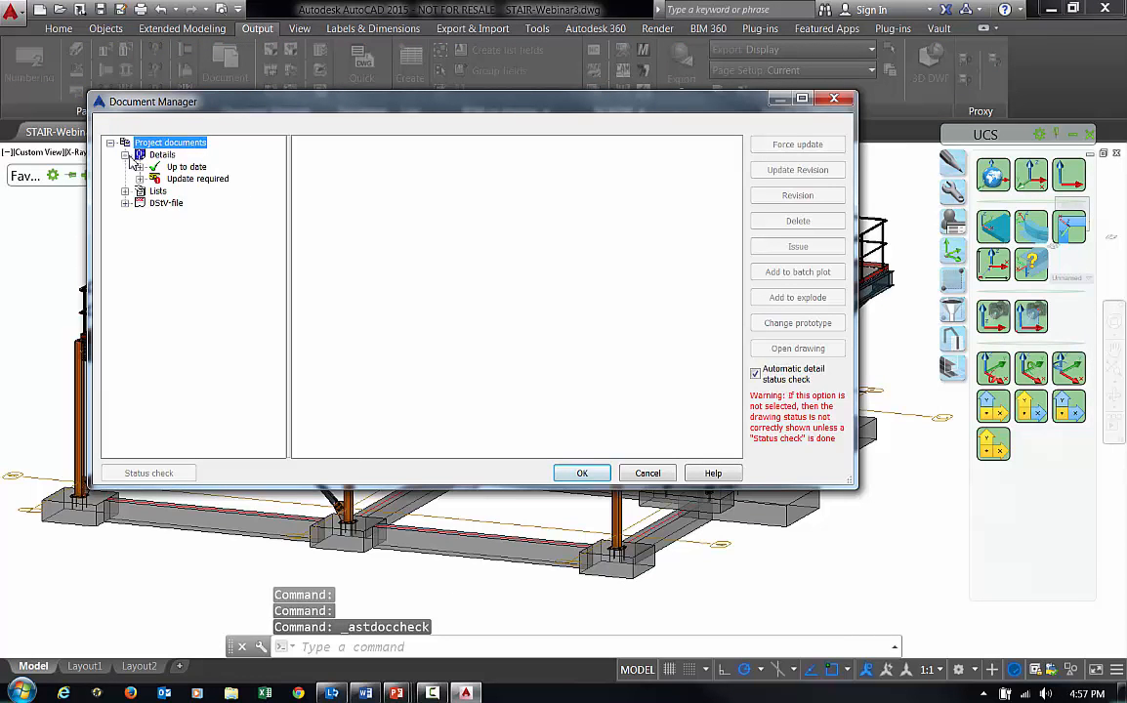
{"action": "left_click", "coordinate": [141, 167]}
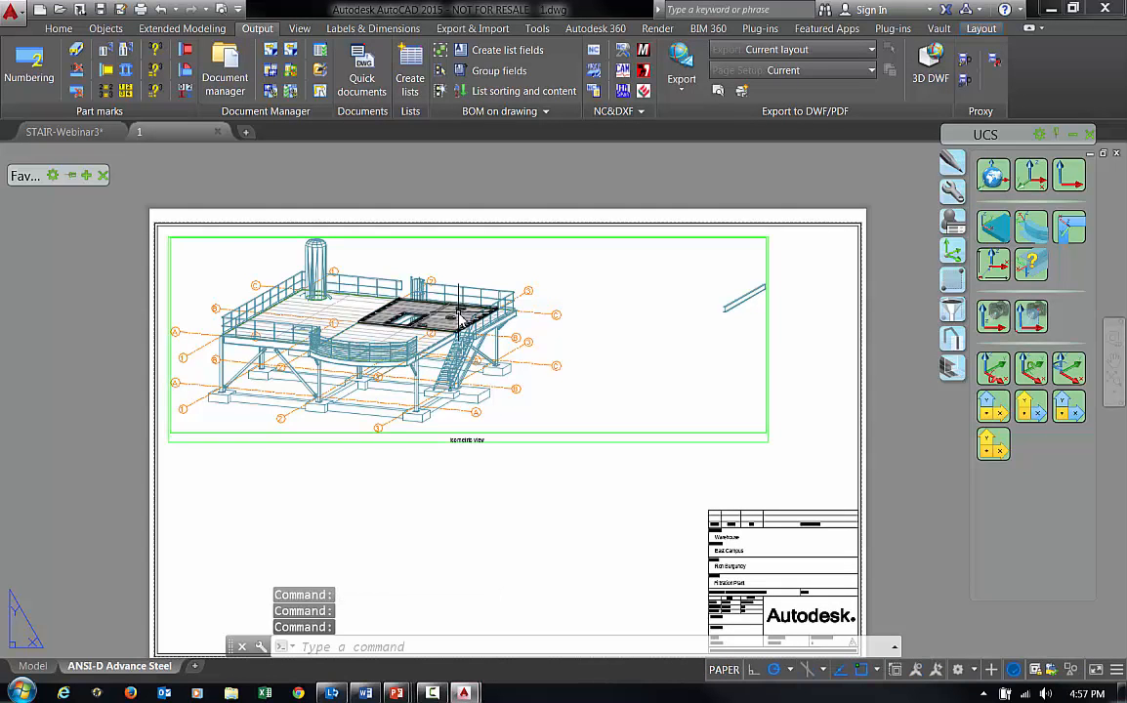
{"action": "scroll", "coordinate": [293, 310], "scroll_direction": "up", "scroll_amount": 2}
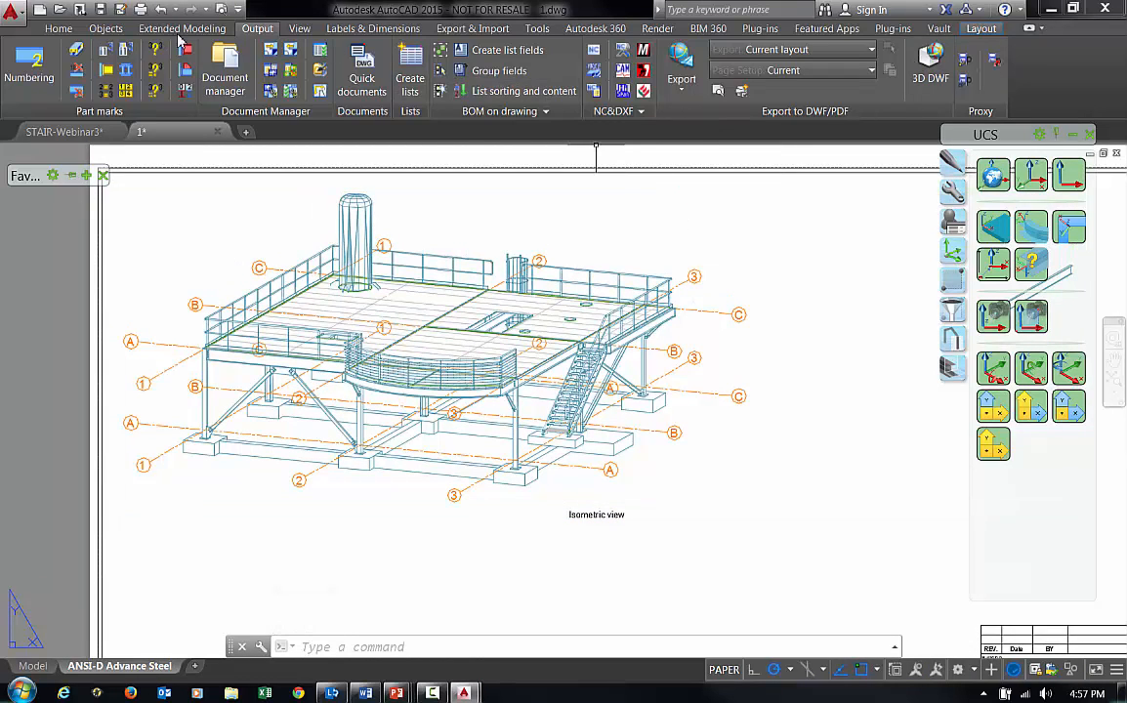
Step: Turn off the HiddenGrids layer in drawing 1 to hide the upper grid, and close the drawing
{"action": "left_click", "coordinate": [60, 29]}
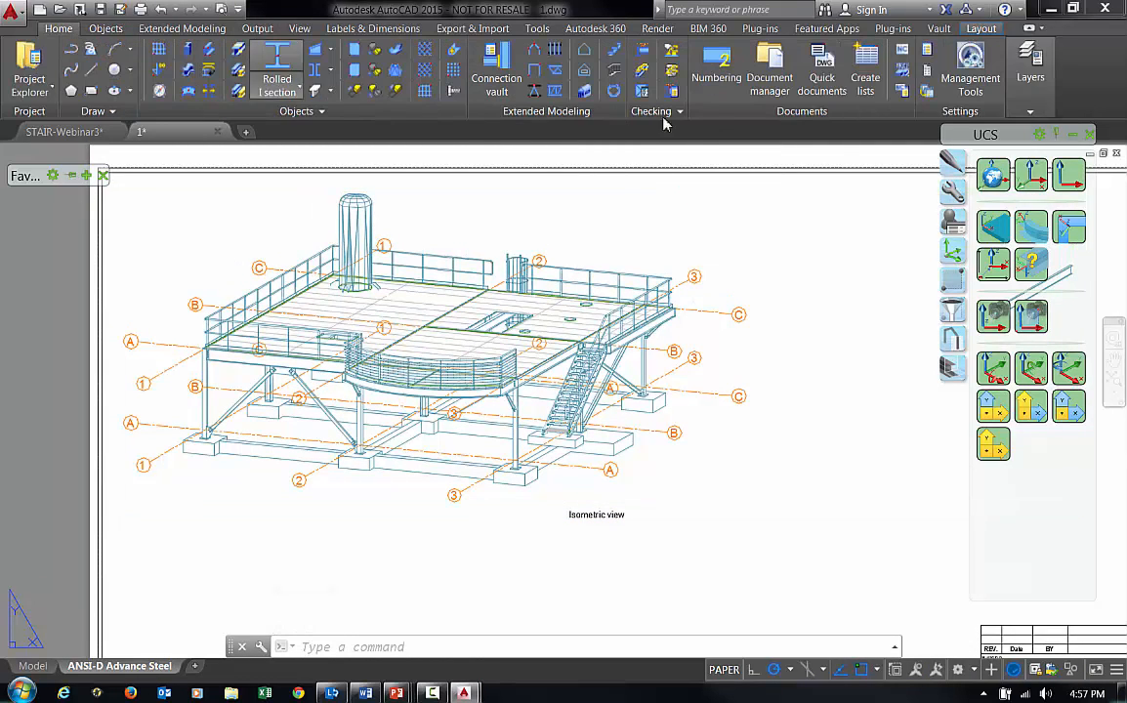
{"action": "left_click", "coordinate": [1033, 98]}
{"action": "left_click", "coordinate": [963, 130]}
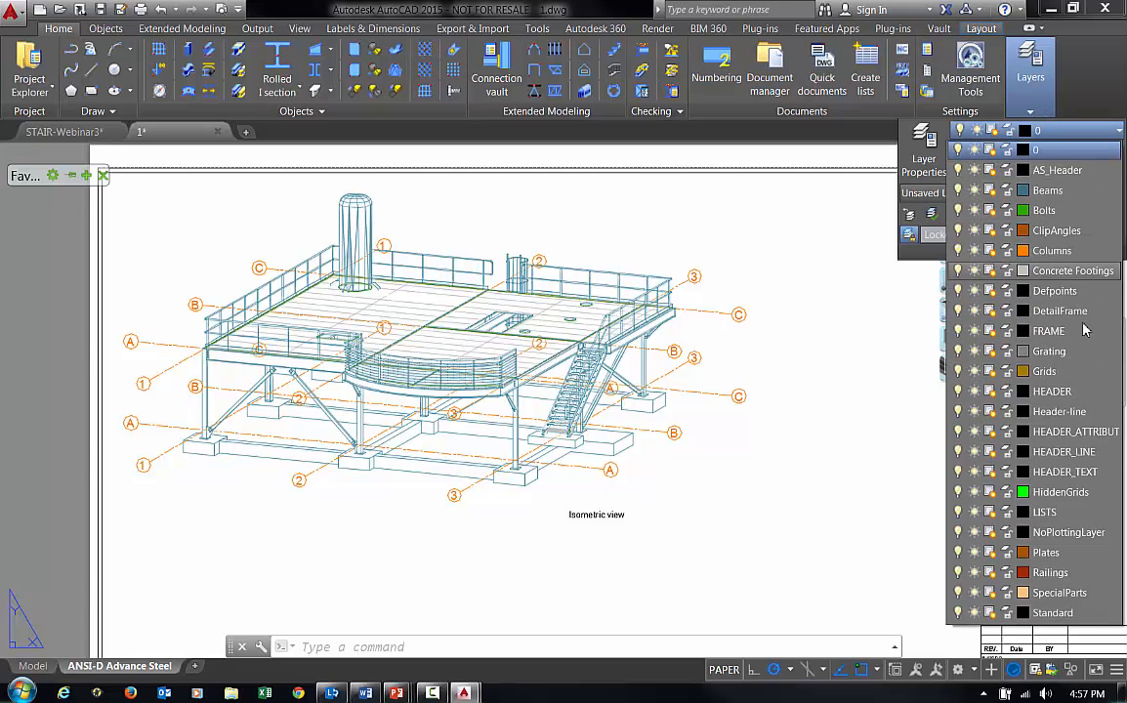
{"action": "left_click", "coordinate": [959, 492]}
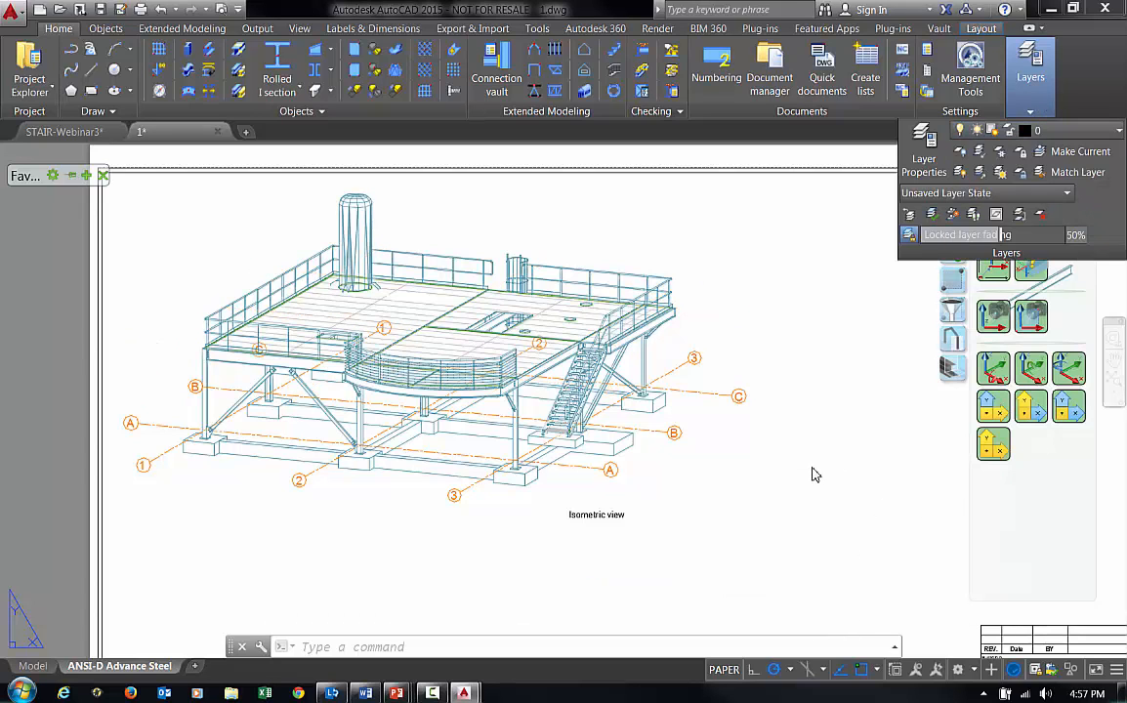
{"action": "scroll", "coordinate": [606, 352], "scroll_direction": "down", "scroll_amount": 2}
{"action": "middle_click_drag", "start_coordinate": [586, 358], "coordinate": [452, 341]}
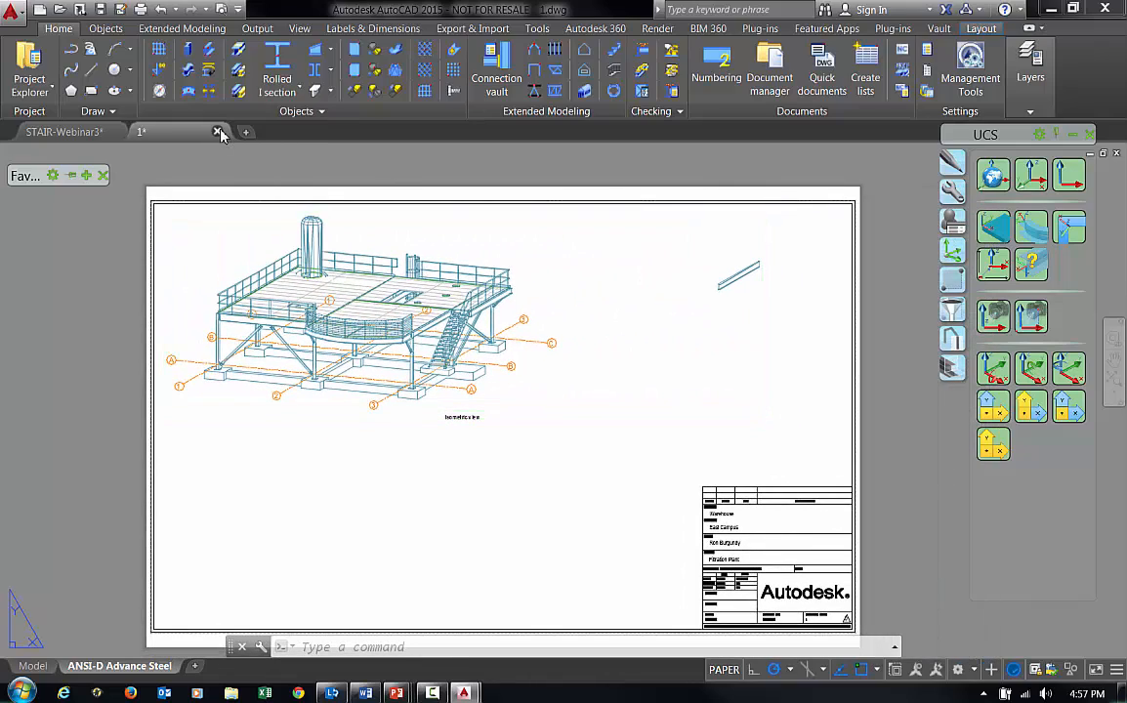
{"action": "left_click", "coordinate": [218, 132]}
{"action": "left_click", "coordinate": [563, 394]}
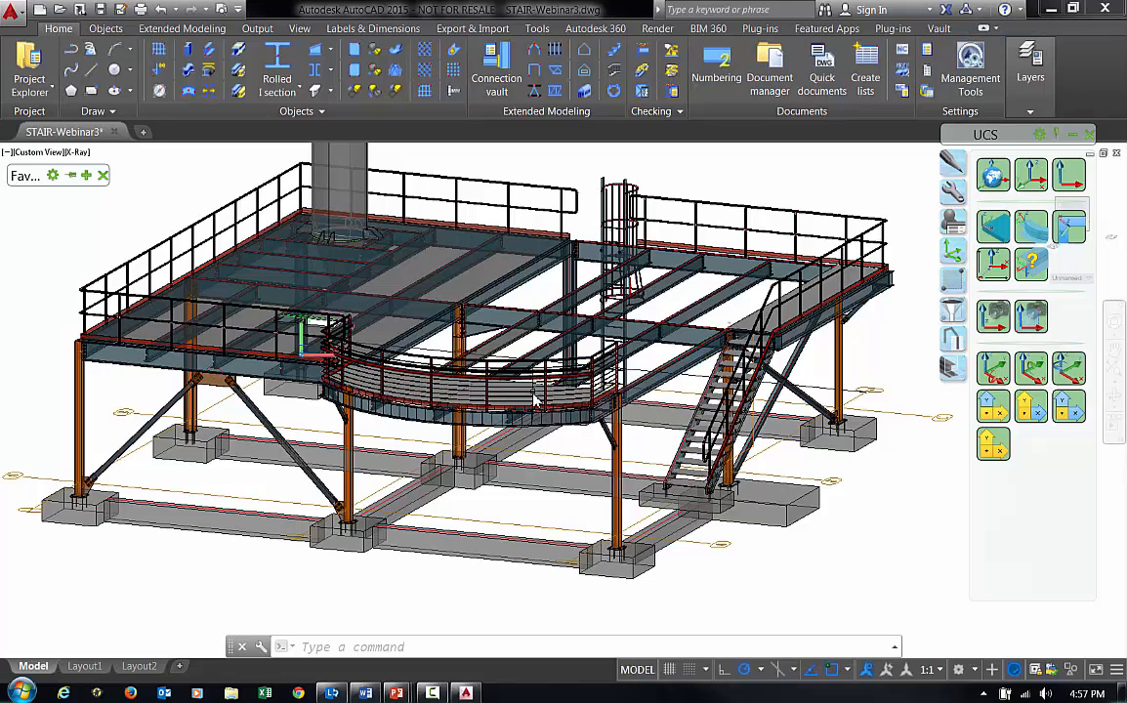
Step: Bring the platform's floor beams into view in the model and reset the UCS to World
{"action": "scroll", "coordinate": [534, 397], "scroll_direction": "down", "scroll_amount": 2}
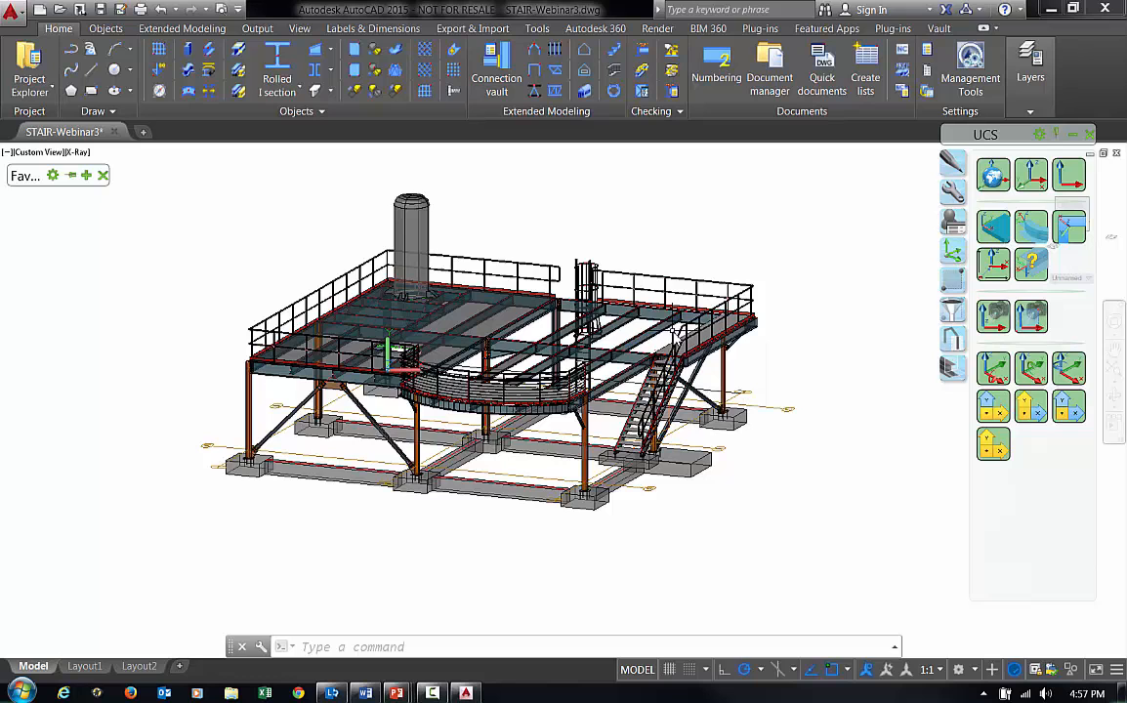
{"action": "scroll", "coordinate": [677, 332], "scroll_direction": "up", "scroll_amount": 2}
{"action": "middle_click_drag", "start_coordinate": [677, 337], "coordinate": [687, 347]}
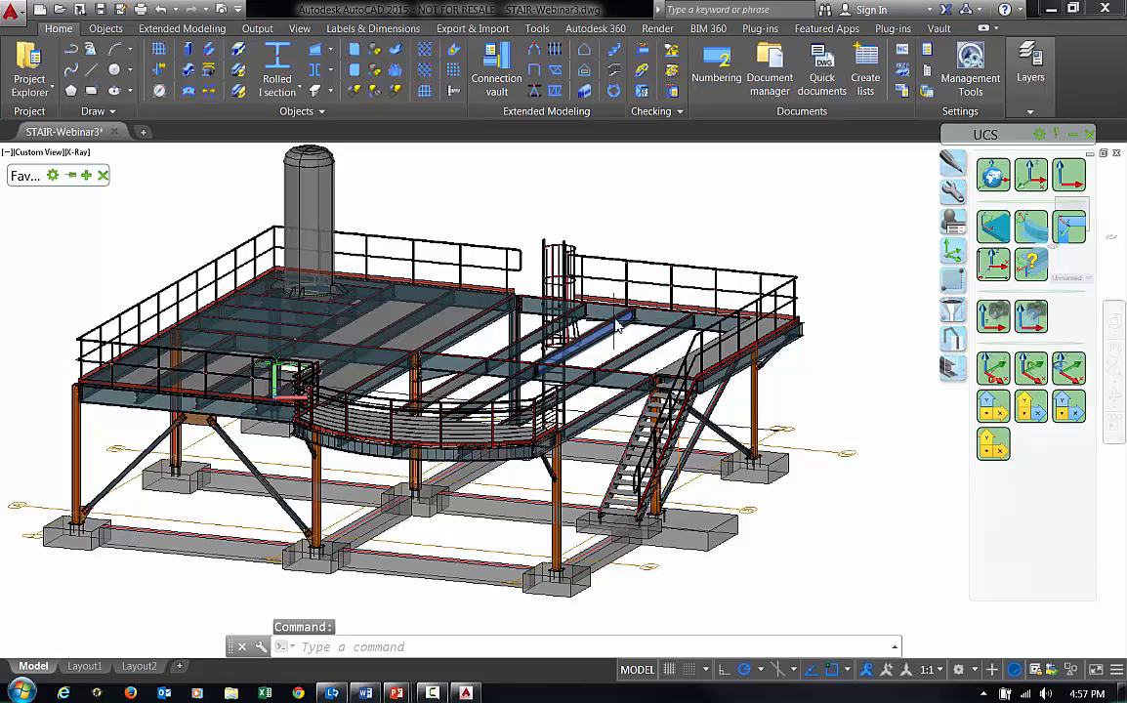
{"action": "left_click", "coordinate": [992, 174]}
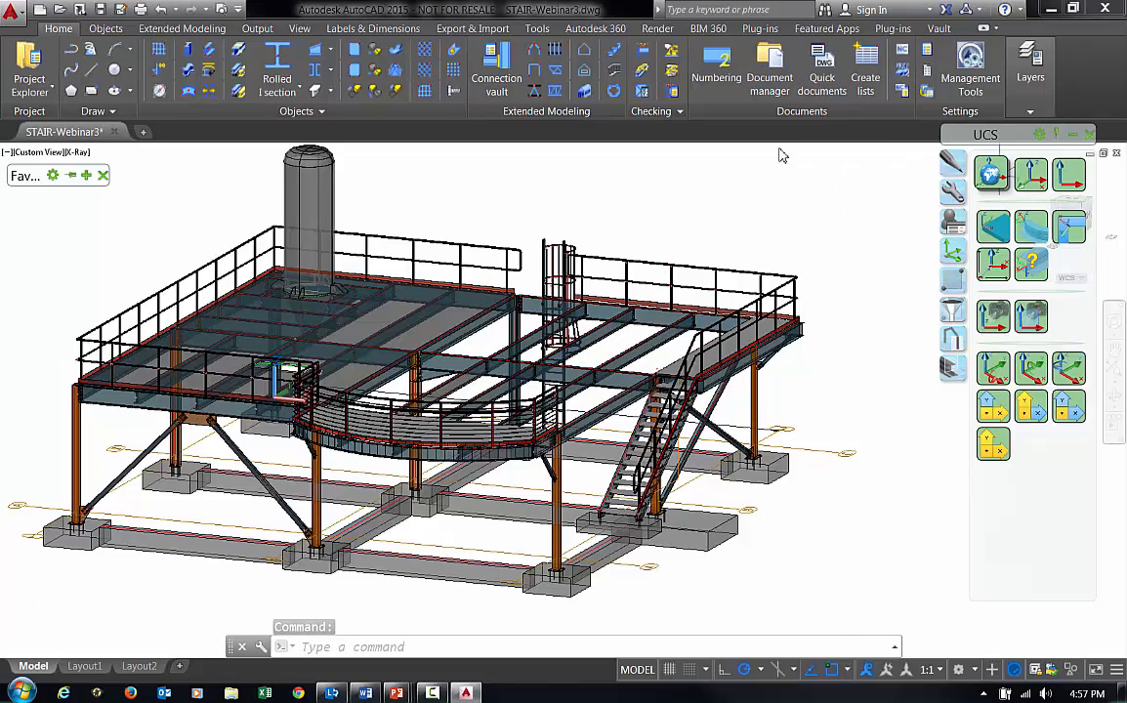
Step: Compare the Tie Beam drawing styles in Quick Documents and use "Tie Beam - front,top"
{"action": "left_click", "coordinate": [256, 28]}
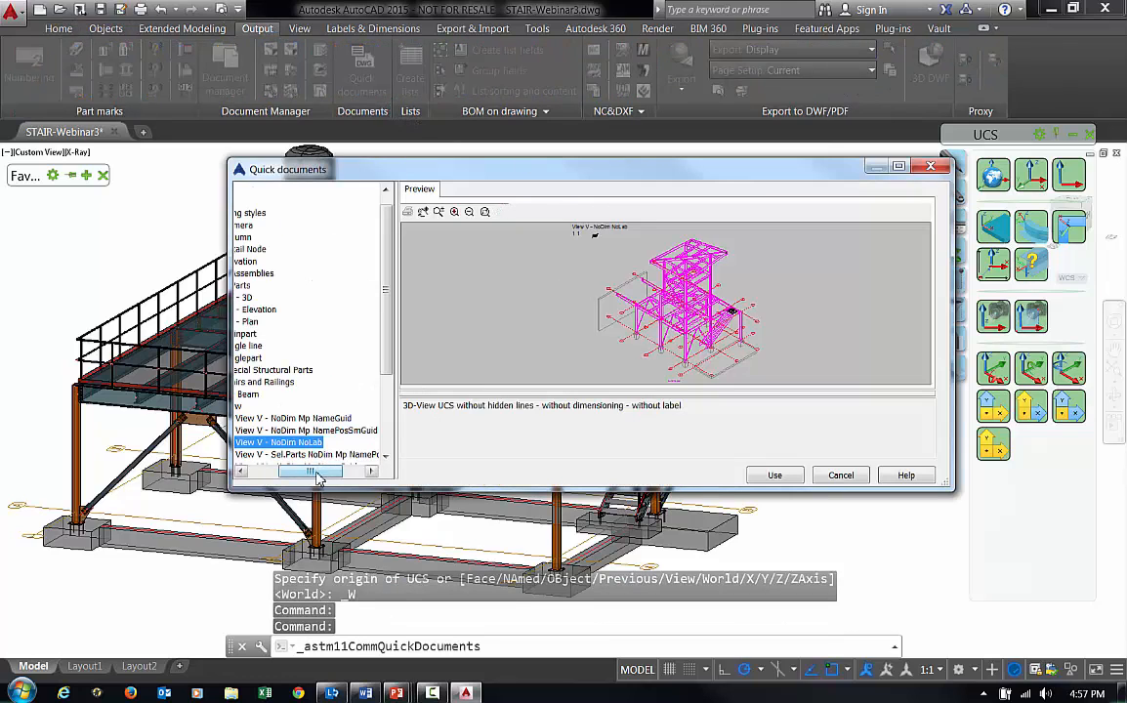
{"action": "left_click_drag", "start_coordinate": [313, 472], "coordinate": [290, 470]}
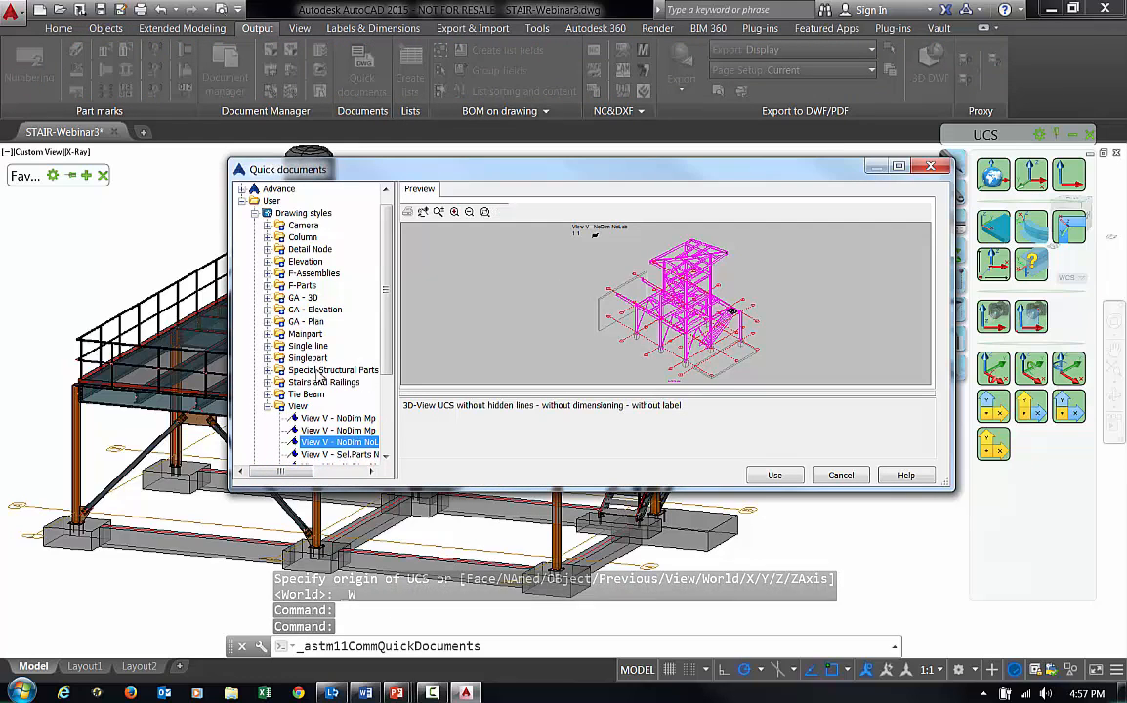
{"action": "left_click", "coordinate": [268, 395]}
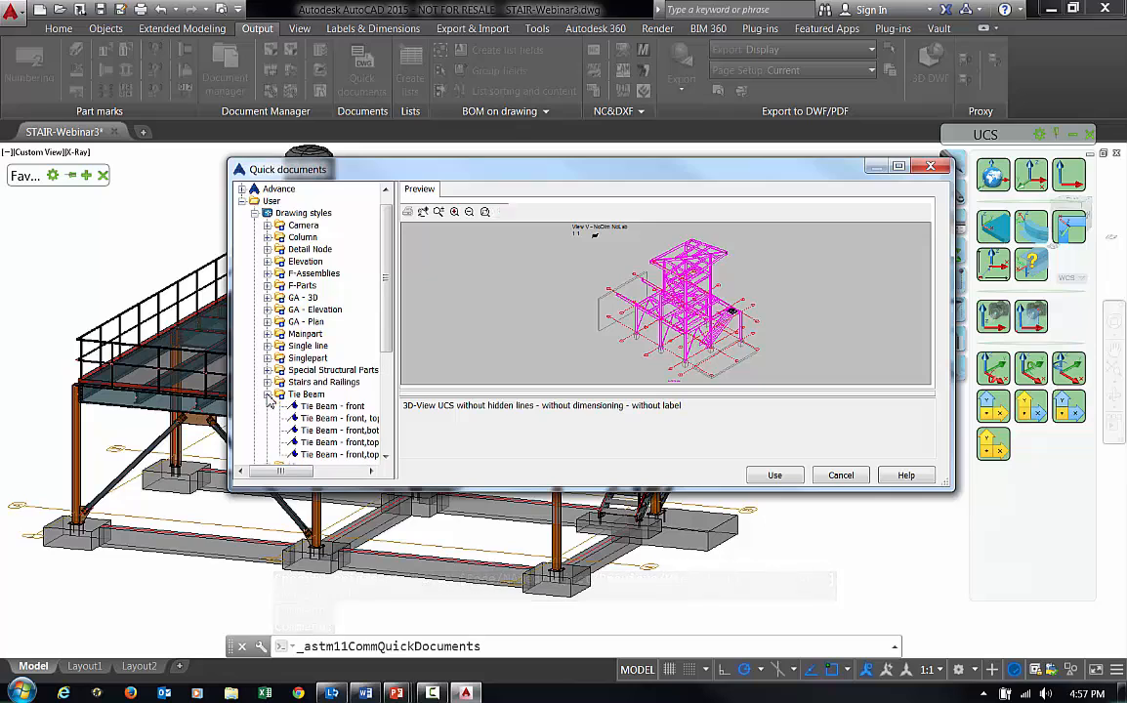
{"action": "left_click", "coordinate": [334, 406]}
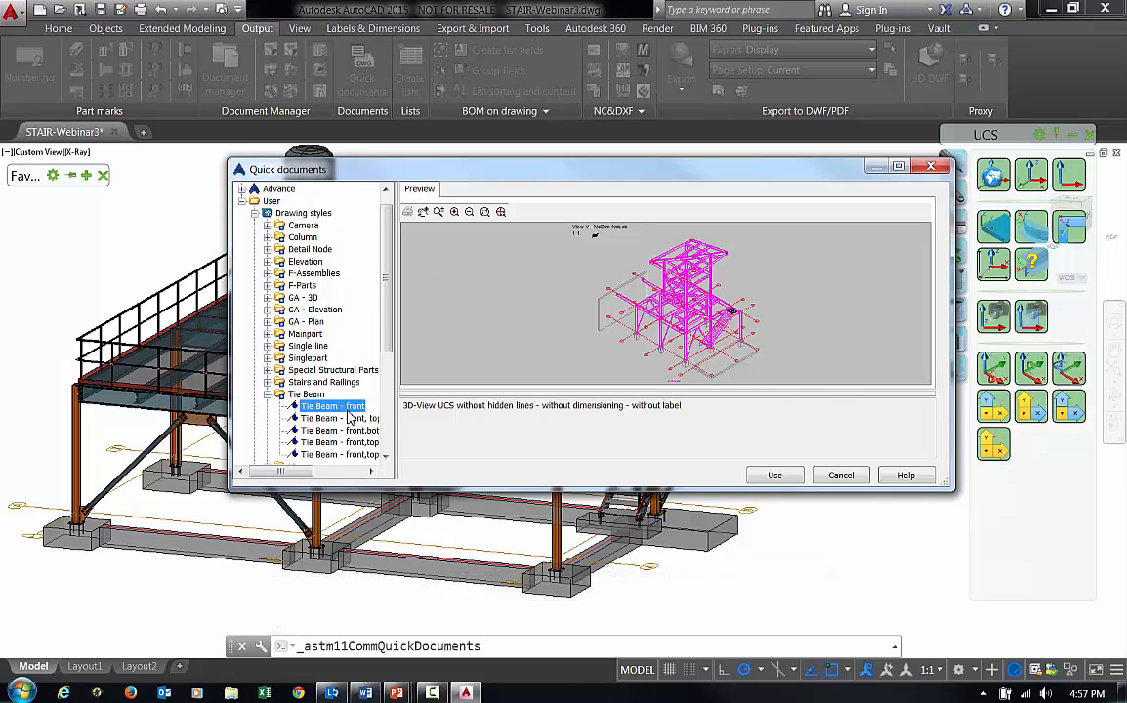
{"action": "left_click_drag", "start_coordinate": [399, 366], "coordinate": [448, 366]}
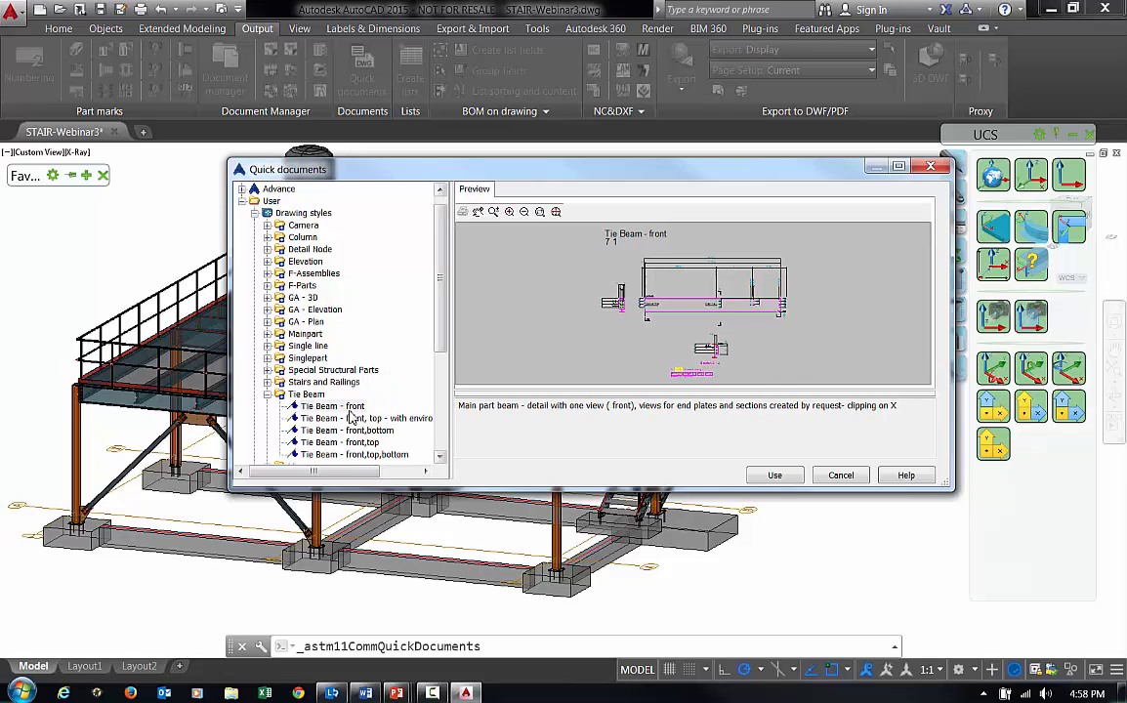
{"action": "left_click", "coordinate": [353, 408]}
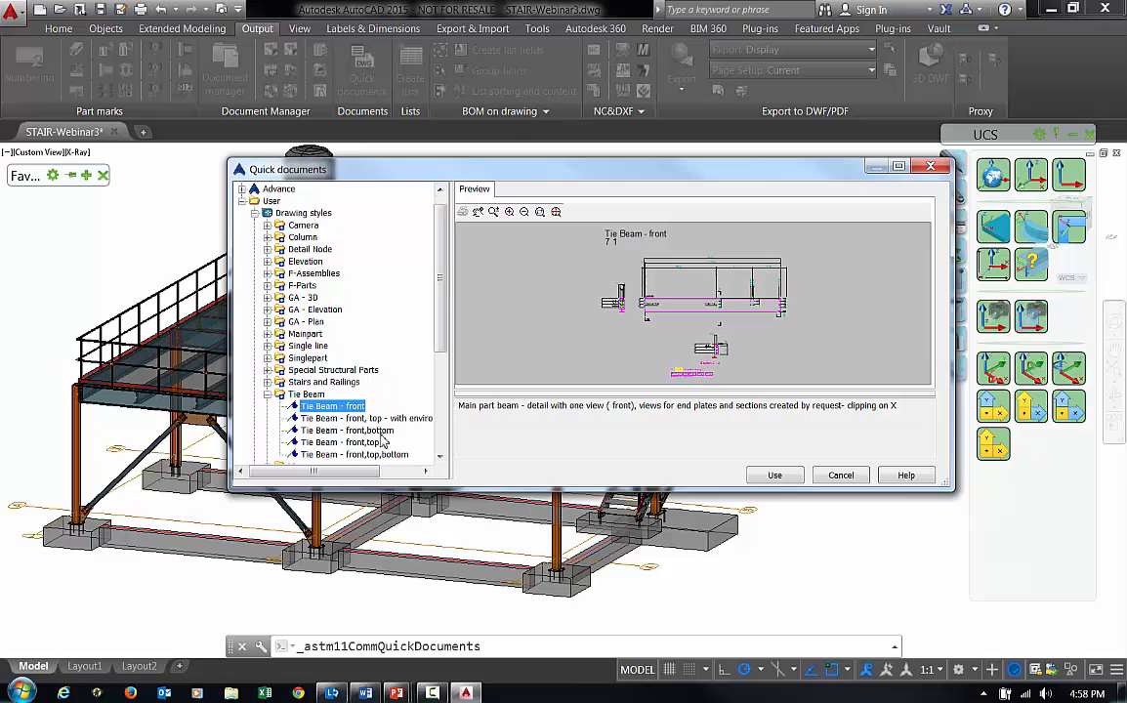
{"action": "left_click", "coordinate": [359, 445]}
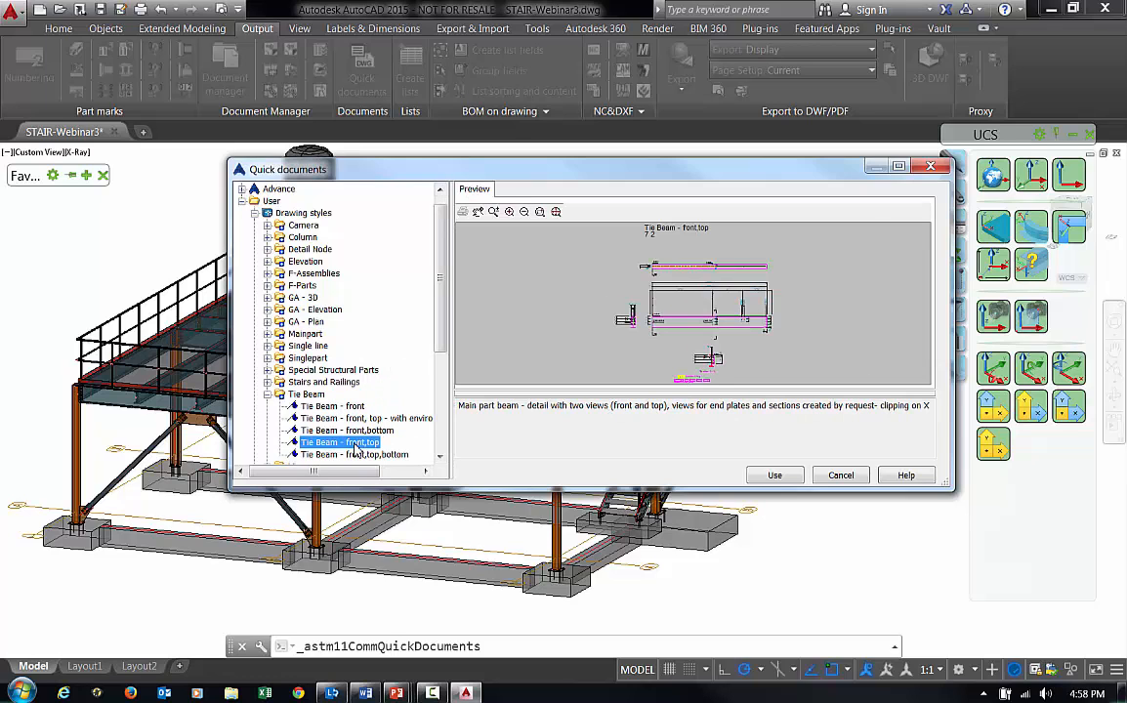
{"action": "left_click", "coordinate": [780, 476]}
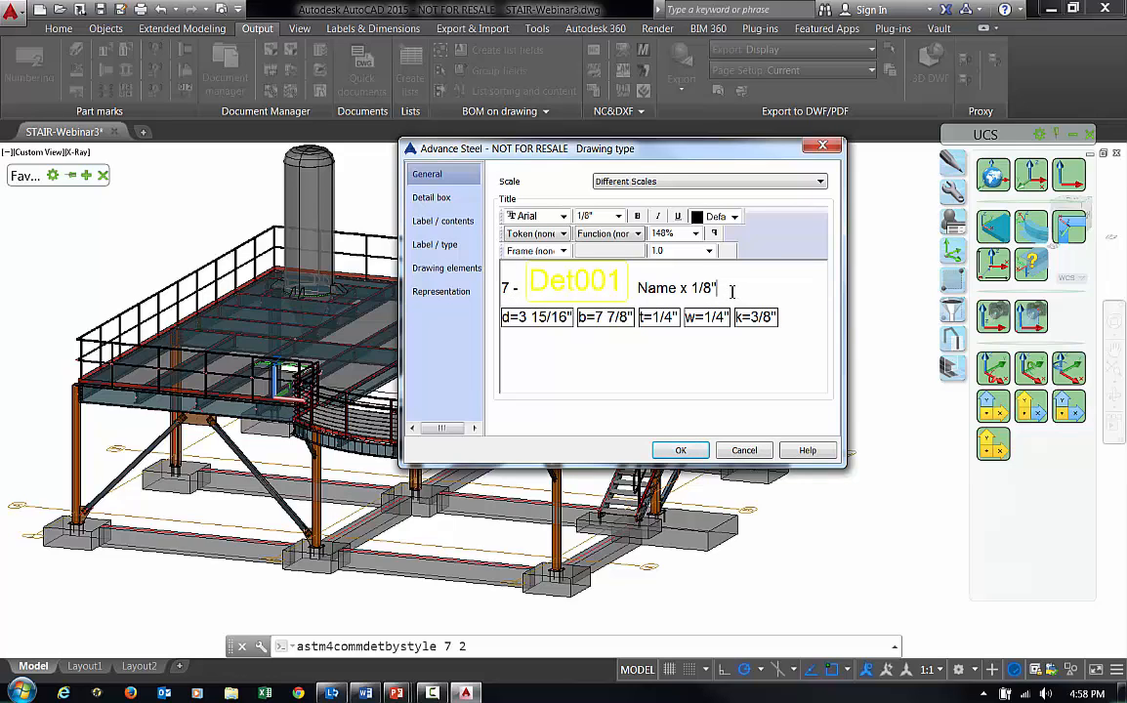
Step: Add a dash and the Coating token to the tie beam drawing's title, and remove its w and k dimension tokens
{"action": "left_click", "coordinate": [562, 236]}
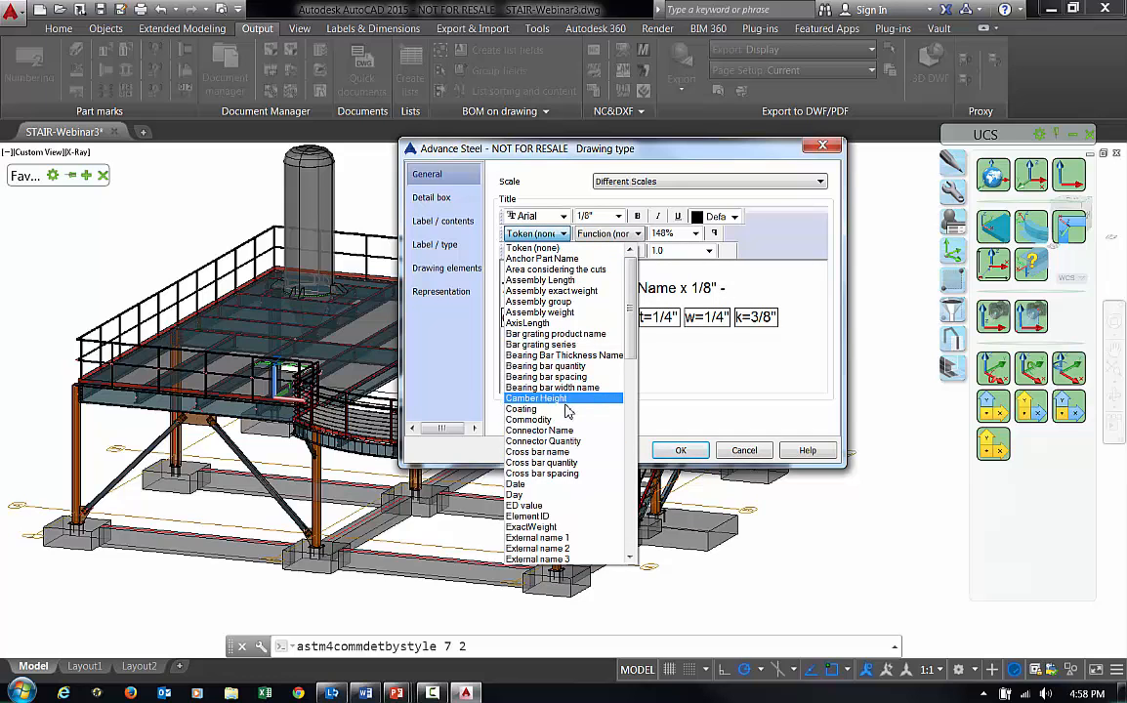
{"action": "scroll", "coordinate": [566, 415], "scroll_direction": "down", "scroll_amount": 5}
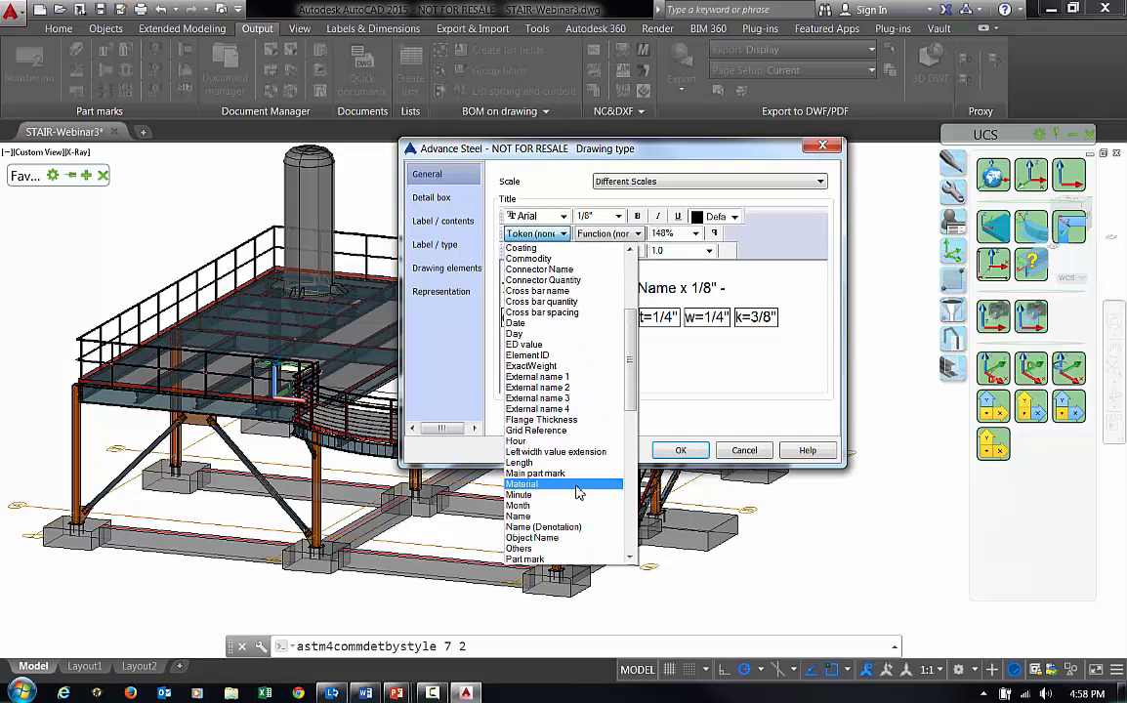
{"action": "scroll", "coordinate": [569, 457], "scroll_direction": "down", "scroll_amount": 3}
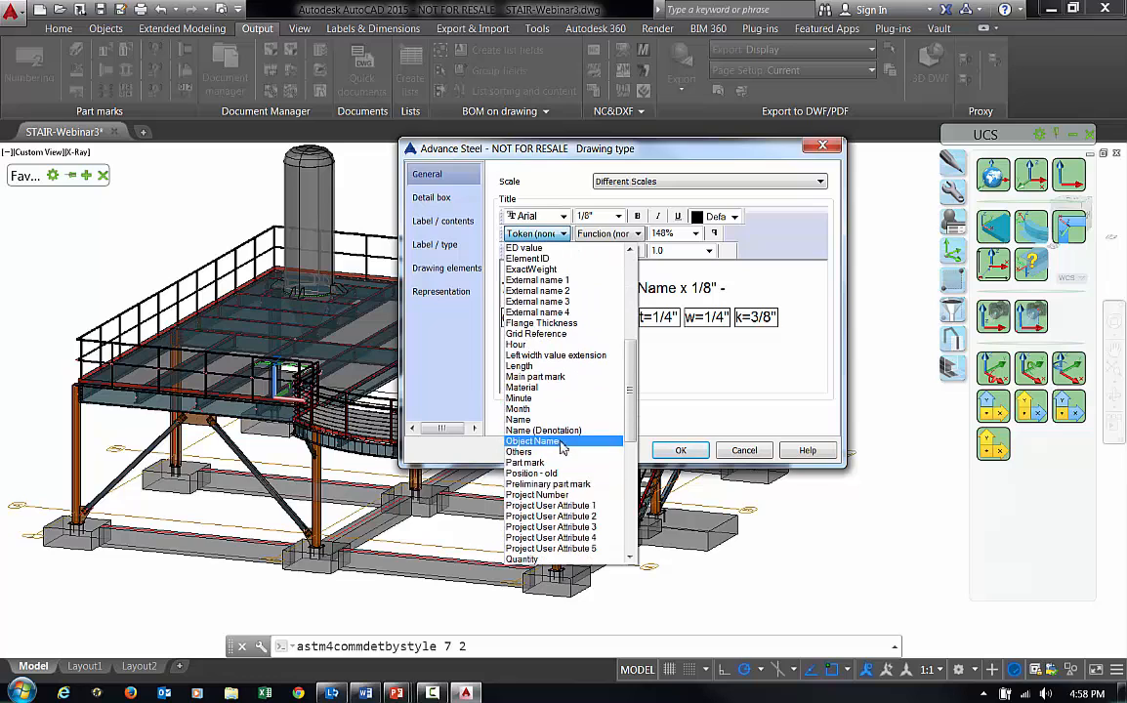
{"action": "scroll", "coordinate": [563, 446], "scroll_direction": "up", "scroll_amount": 2}
{"action": "scroll", "coordinate": [561, 446], "scroll_direction": "up", "scroll_amount": 3}
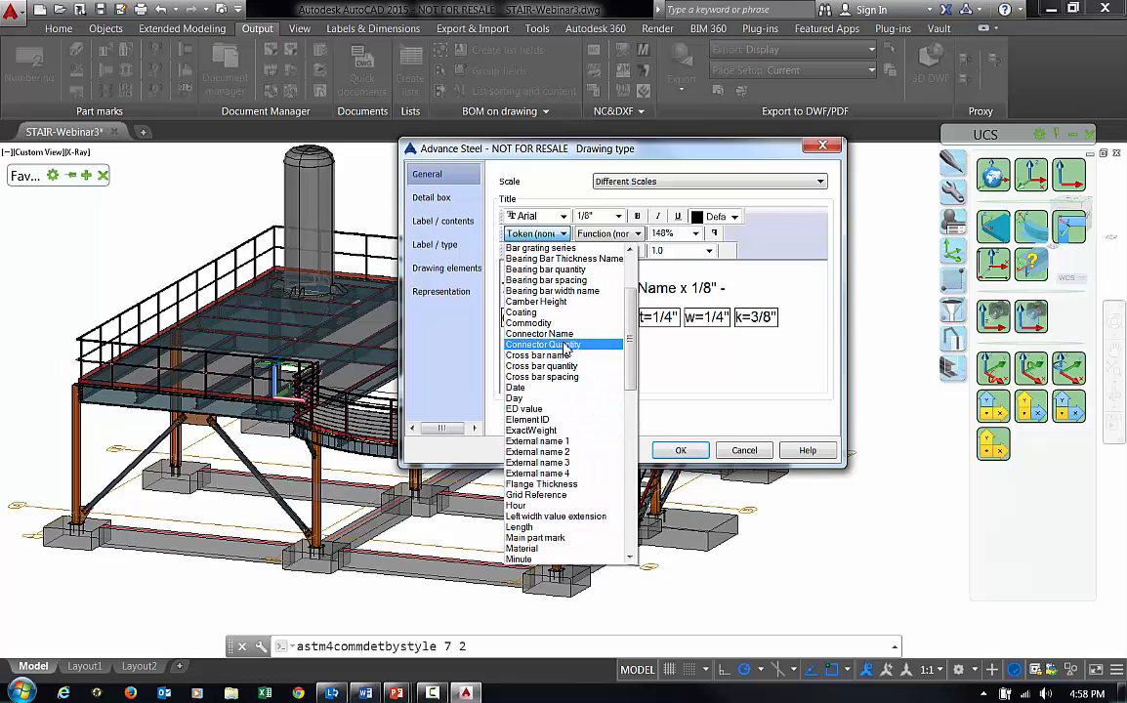
{"action": "left_click", "coordinate": [528, 312]}
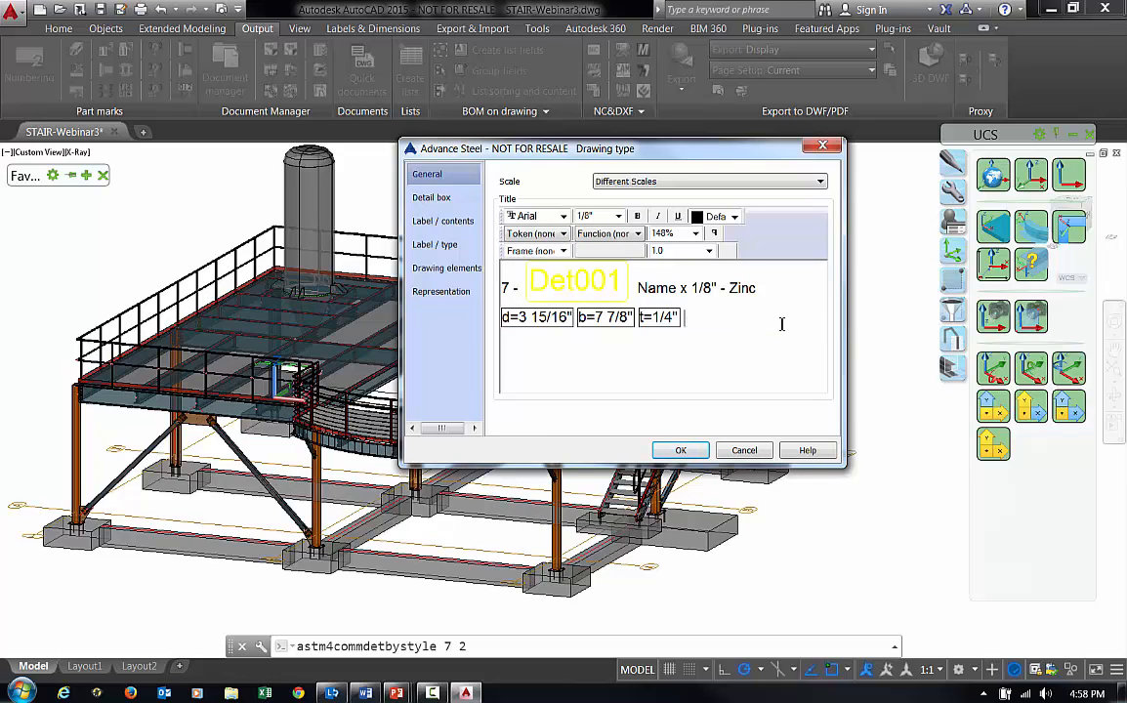
{"action": "left_click", "coordinate": [696, 454]}
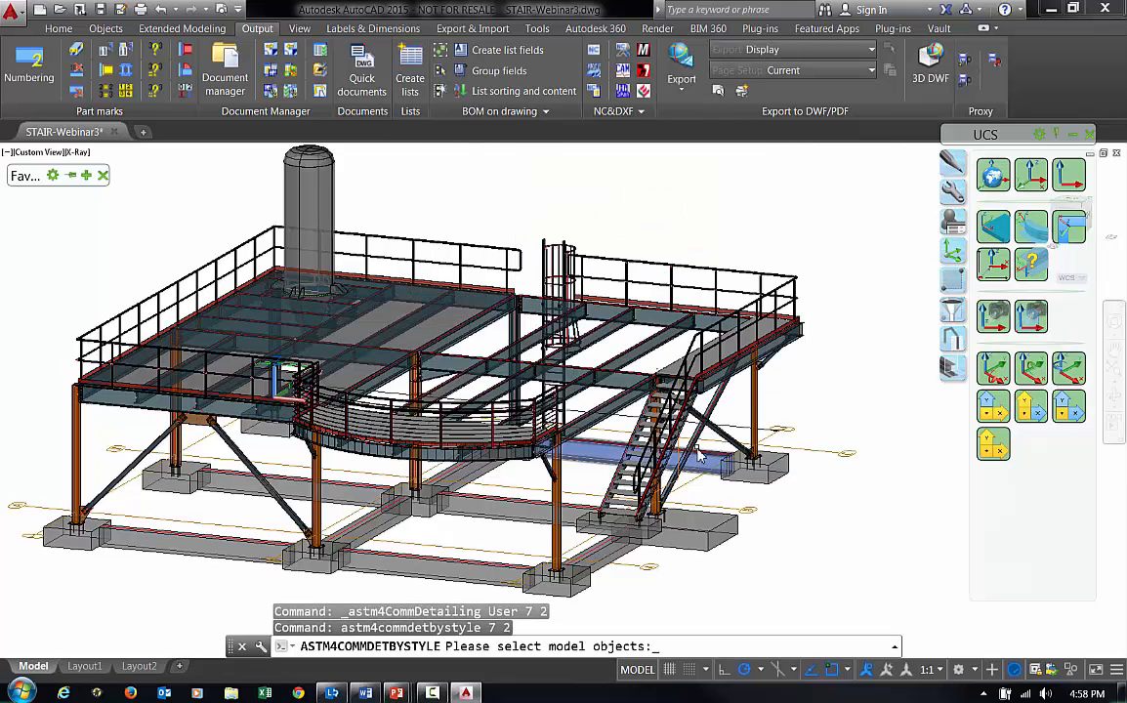
Step: Detail the floor beam between the middle column and the stair as drawing S-501, using the ASDETPROTO-Assembly-ANSI-D.dwg prototype and no intersections
{"action": "left_click", "coordinate": [505, 372]}
{"action": "key", "text": "Return"}
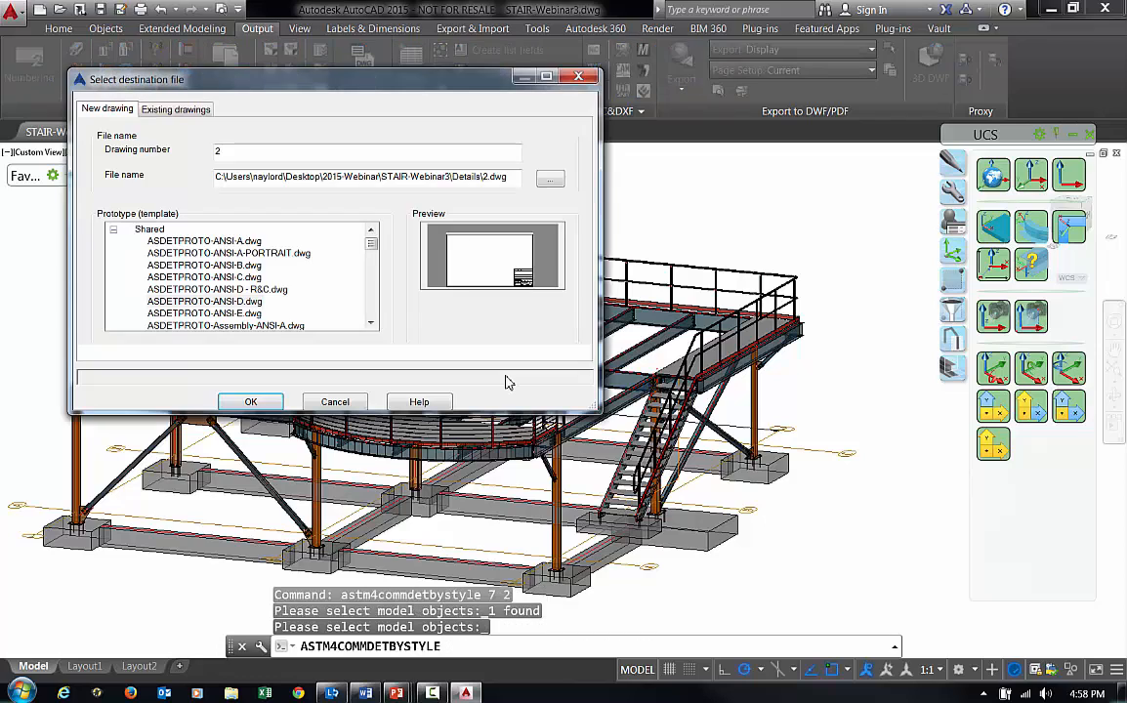
{"action": "left_click", "coordinate": [240, 301]}
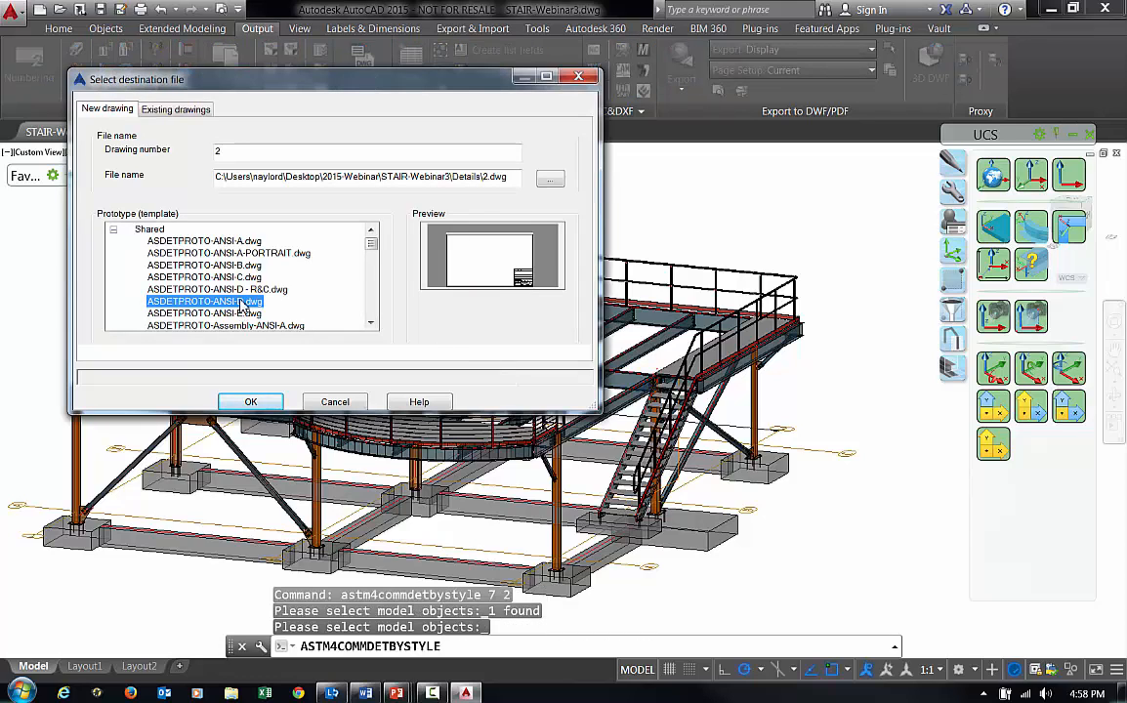
{"action": "scroll", "coordinate": [277, 311], "scroll_direction": "down", "scroll_amount": 2}
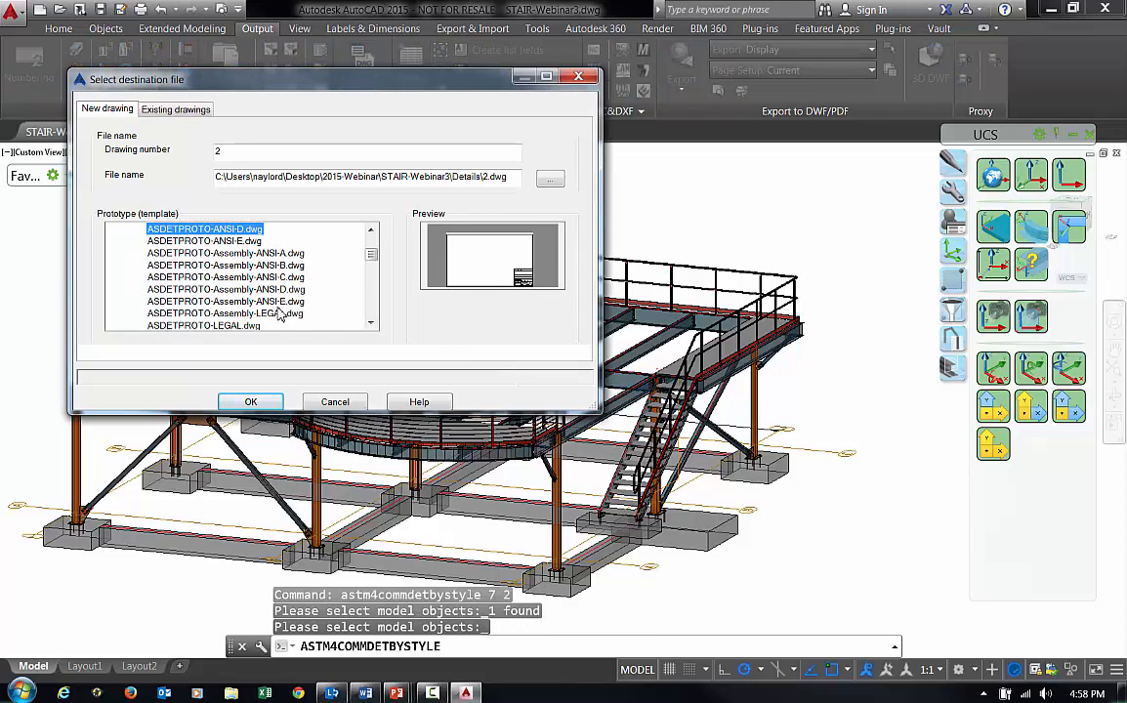
{"action": "left_click", "coordinate": [254, 291]}
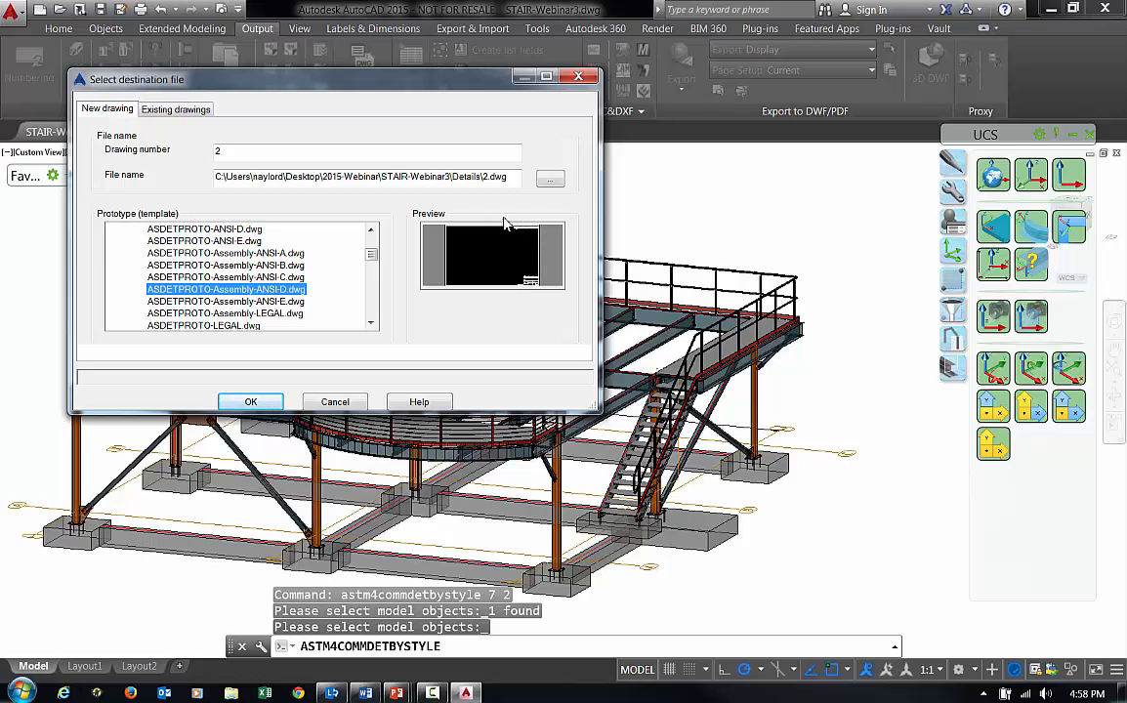
{"action": "left_click_drag", "start_coordinate": [276, 158], "coordinate": [182, 156]}
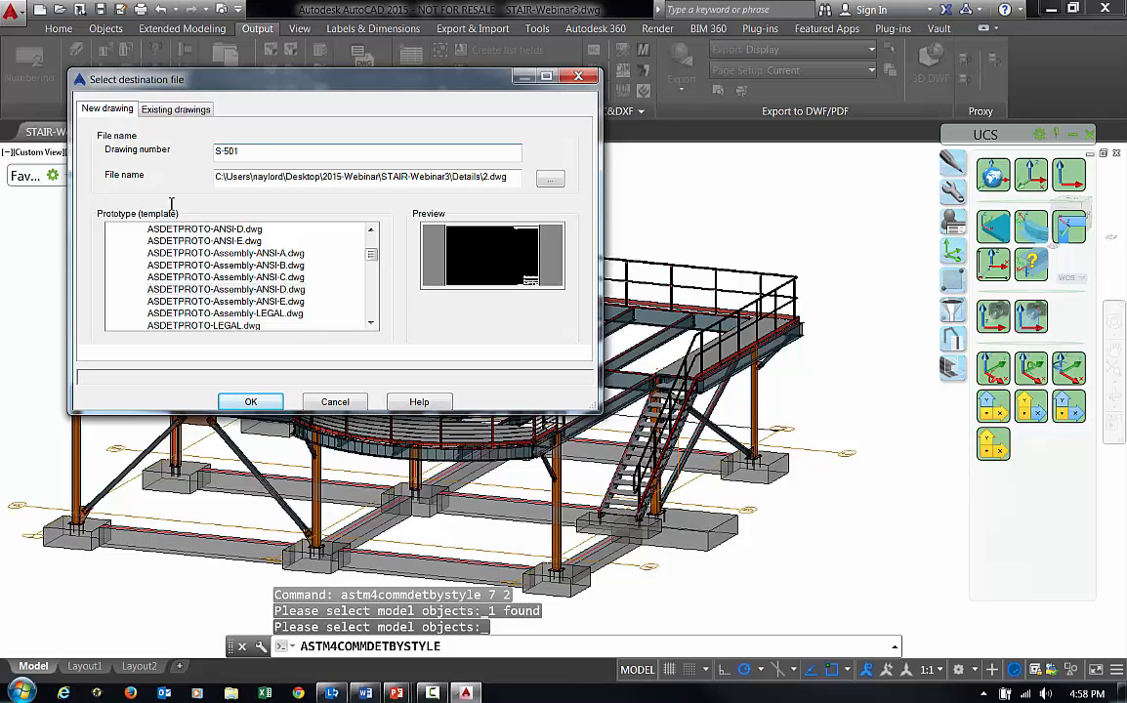
{"action": "left_click", "coordinate": [255, 402]}
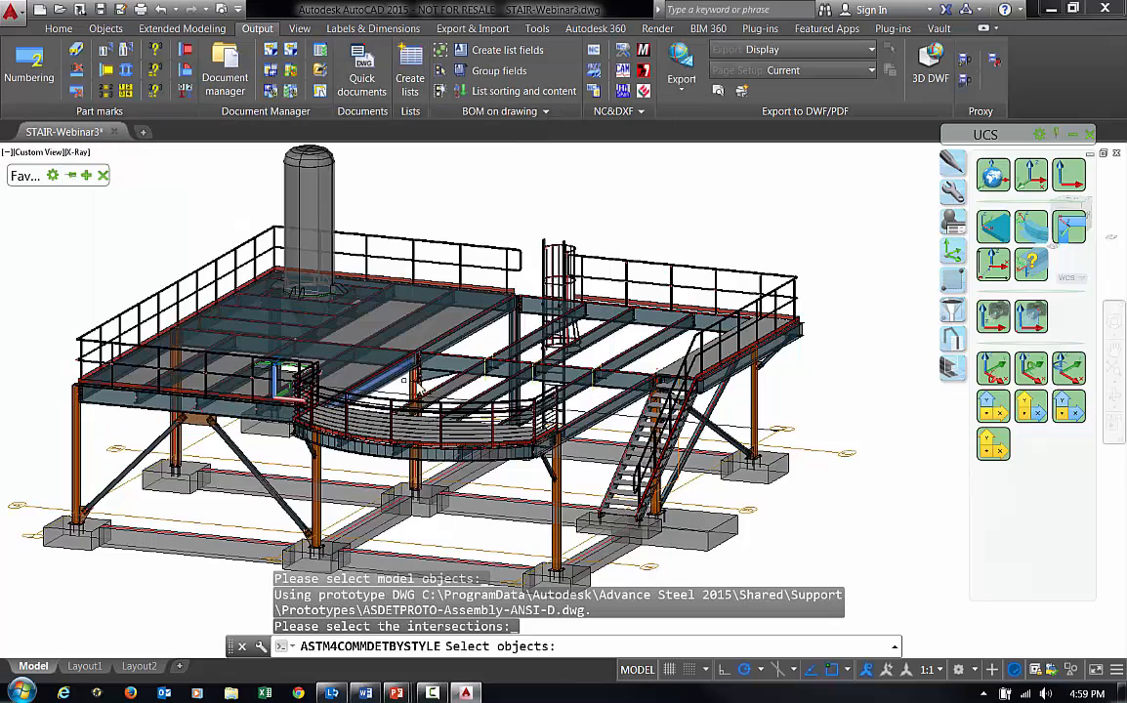
{"action": "key", "text": "Return"}
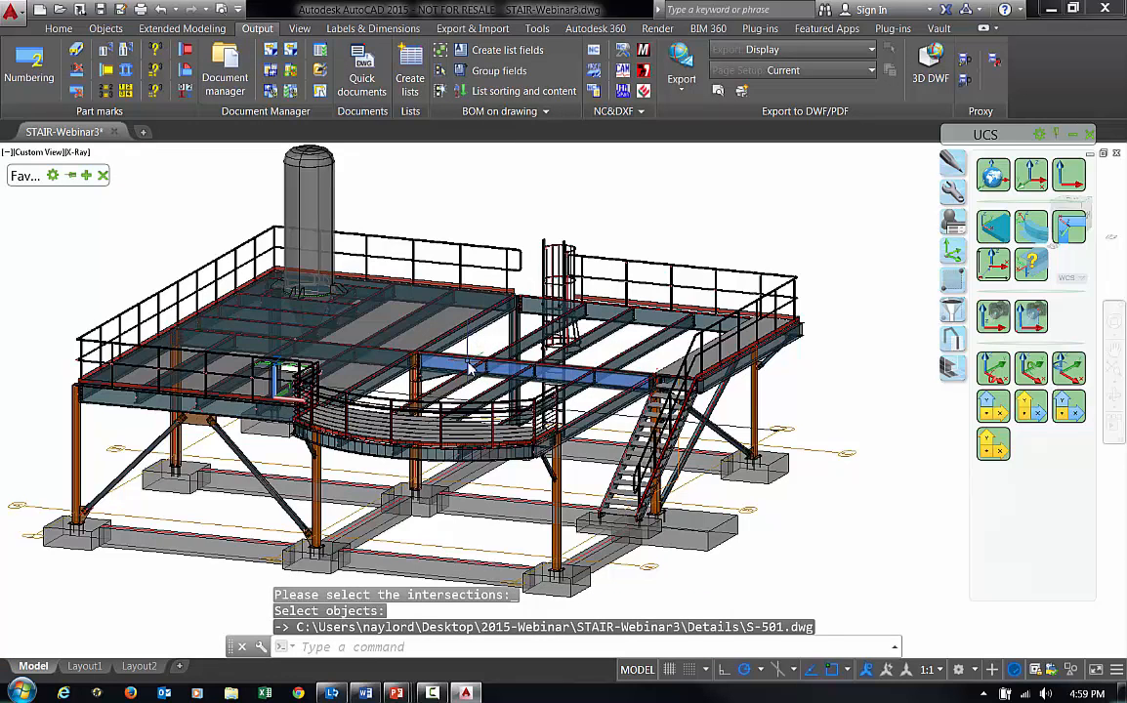
Step: Open the assembly detail drawing of the floor beam between the middle column and the stair
{"action": "left_click", "coordinate": [469, 367]}
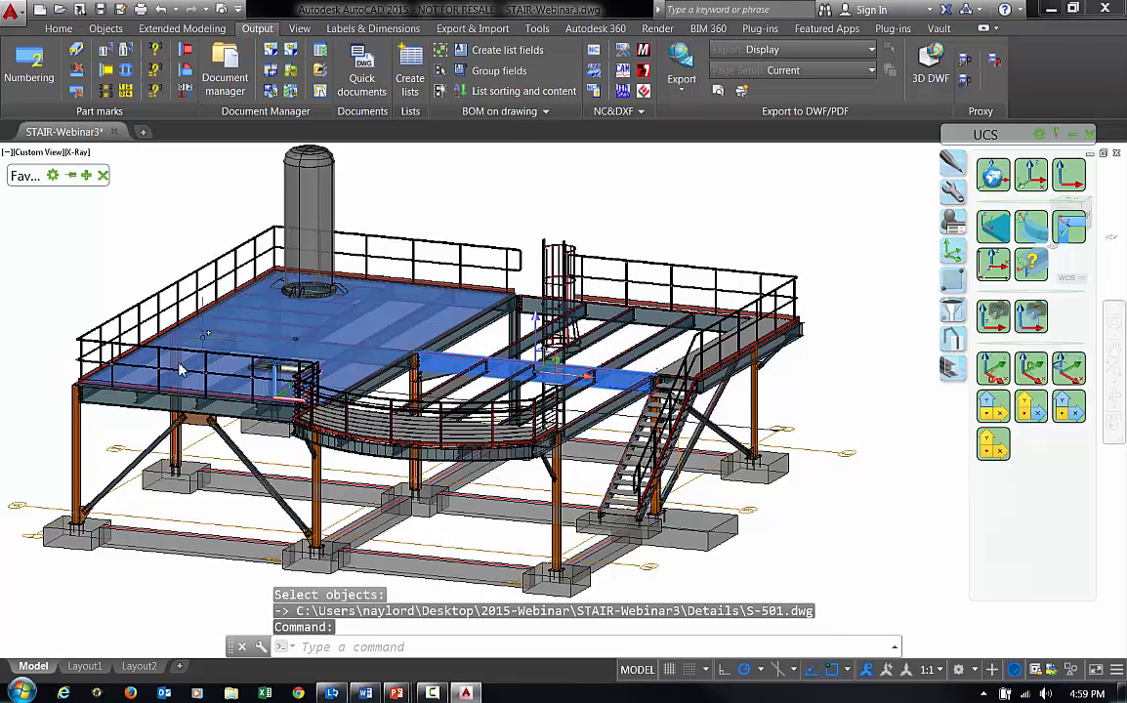
{"action": "right_click", "coordinate": [450, 369]}
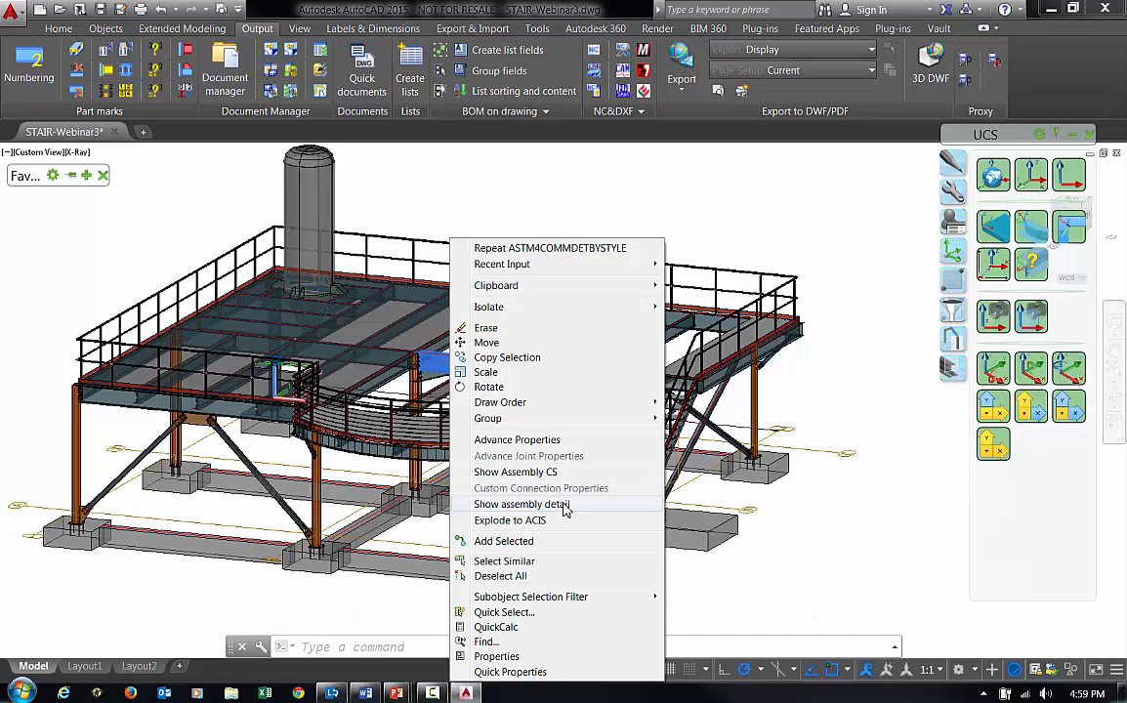
{"action": "left_click", "coordinate": [565, 506]}
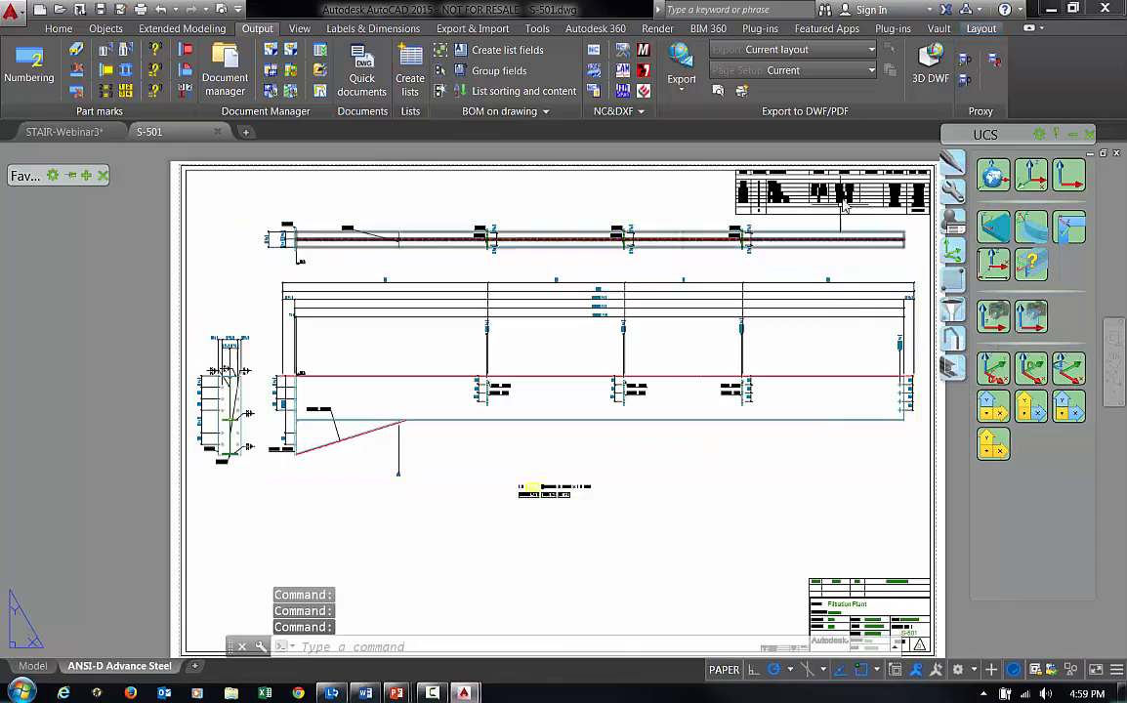
Step: Examine the parts list, the beam views and the title with its coating entry in drawing S-501
{"action": "scroll", "coordinate": [842, 197], "scroll_direction": "up", "scroll_amount": 6}
{"action": "middle_click_drag", "start_coordinate": [660, 280], "coordinate": [428, 383]}
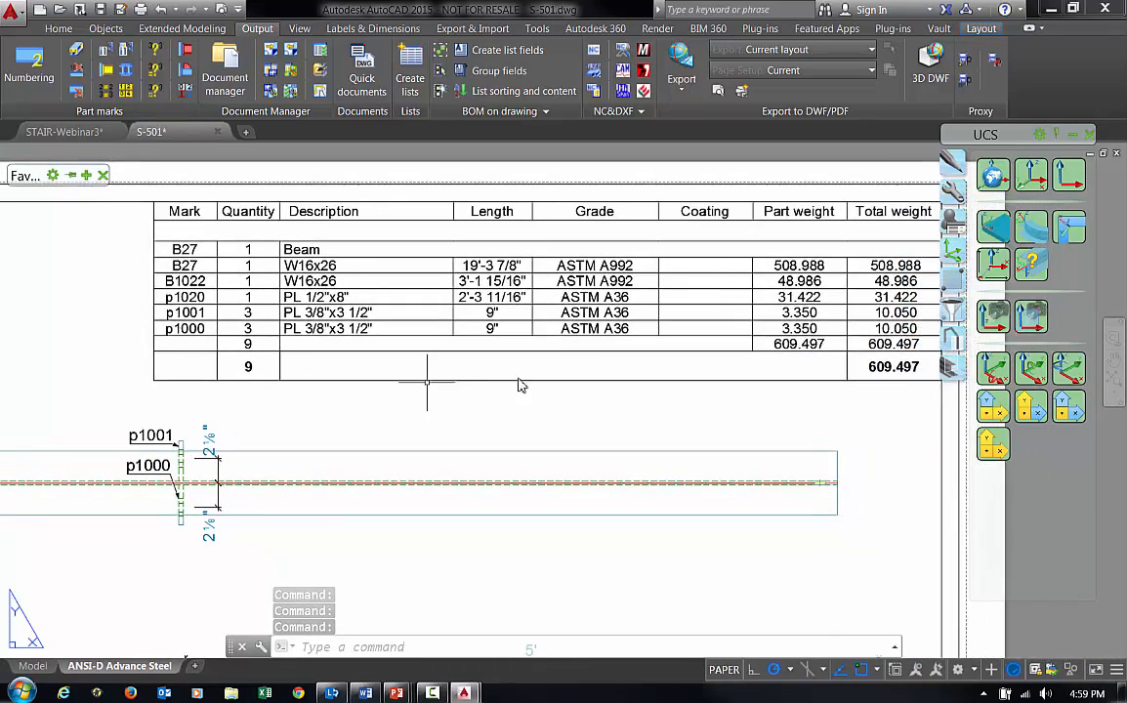
{"action": "scroll", "coordinate": [614, 340], "scroll_direction": "down", "scroll_amount": 4}
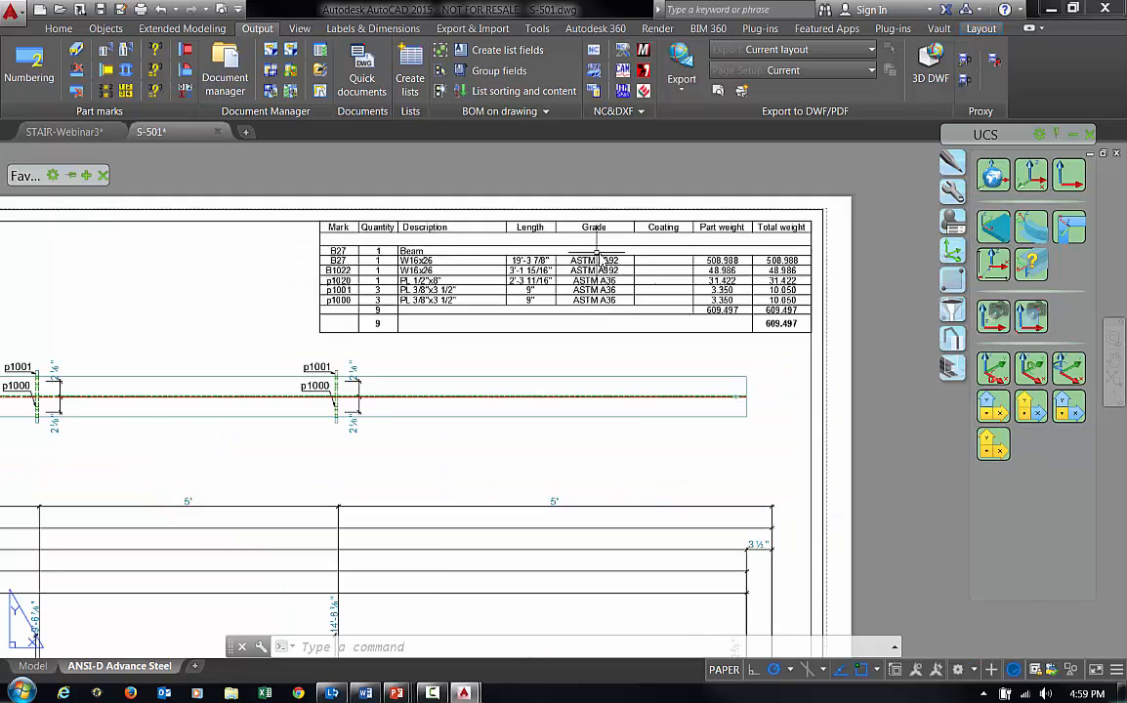
{"action": "mouse_move", "coordinate": [615, 438]}
{"action": "middle_mouse_down"}
{"action": "mouse_move", "coordinate": [659, 348]}
{"action": "mouse_move", "coordinate": [674, 254]}
{"action": "middle_mouse_up"}
{"action": "scroll", "coordinate": [726, 310], "scroll_direction": "down", "scroll_amount": 2}
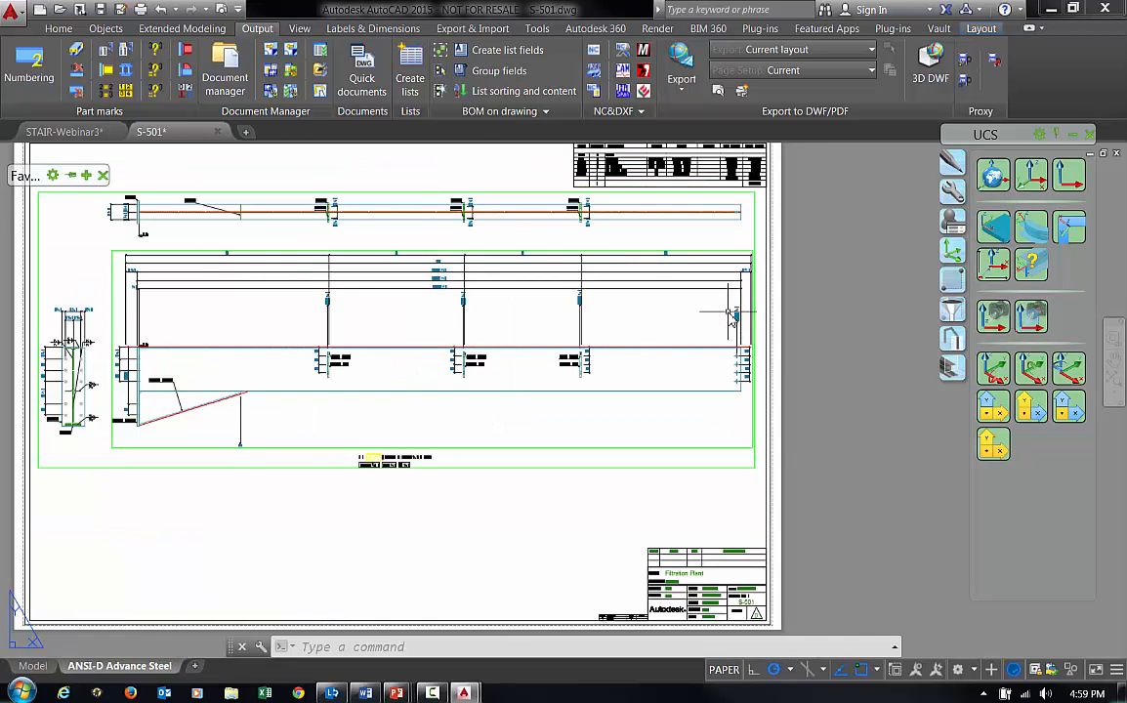
{"action": "scroll", "coordinate": [401, 470], "scroll_direction": "up", "scroll_amount": 6}
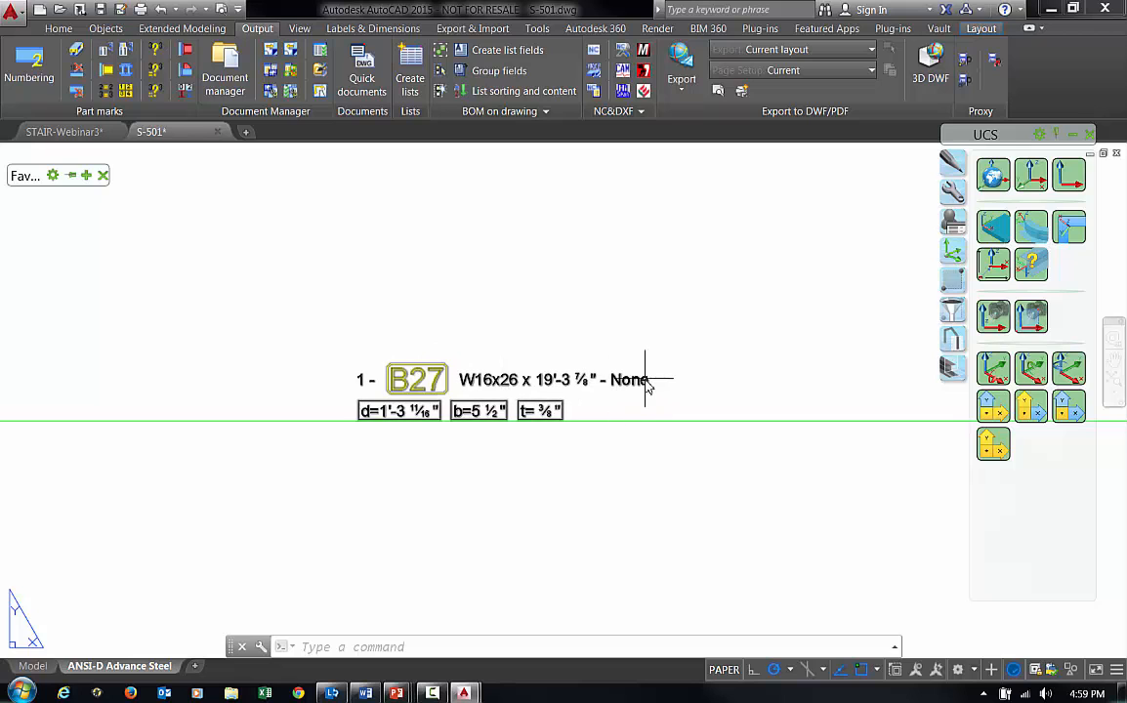
{"action": "scroll", "coordinate": [645, 381], "scroll_direction": "down", "scroll_amount": 5}
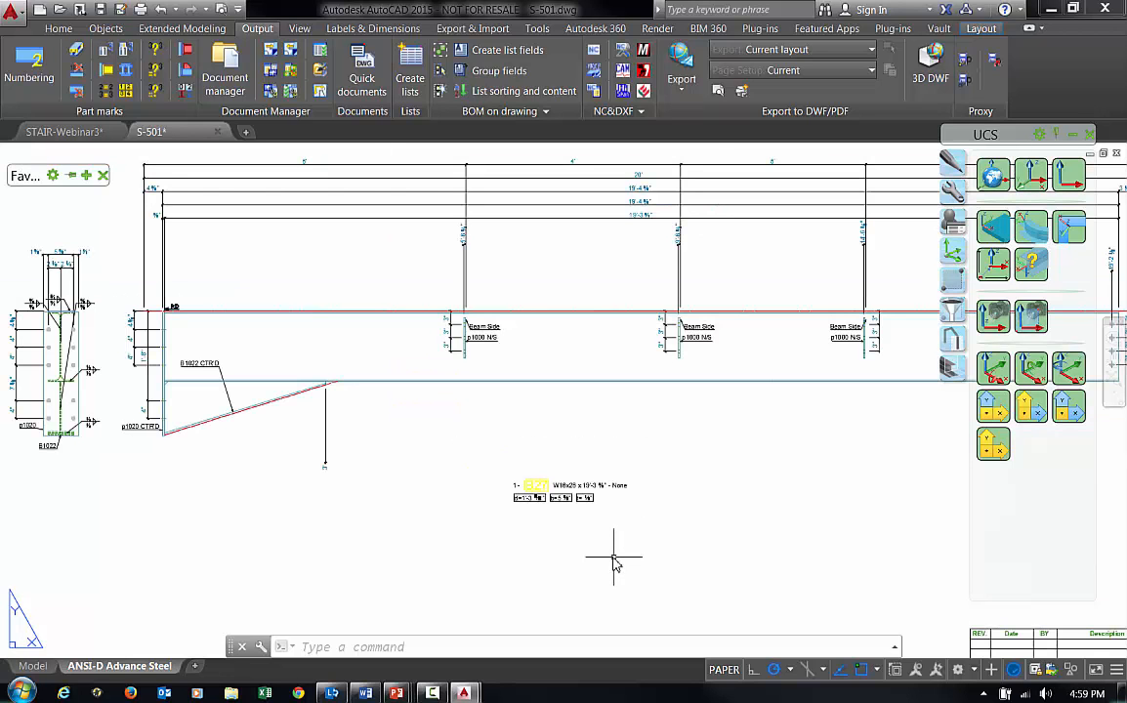
{"action": "scroll", "coordinate": [579, 452], "scroll_direction": "down", "scroll_amount": 3}
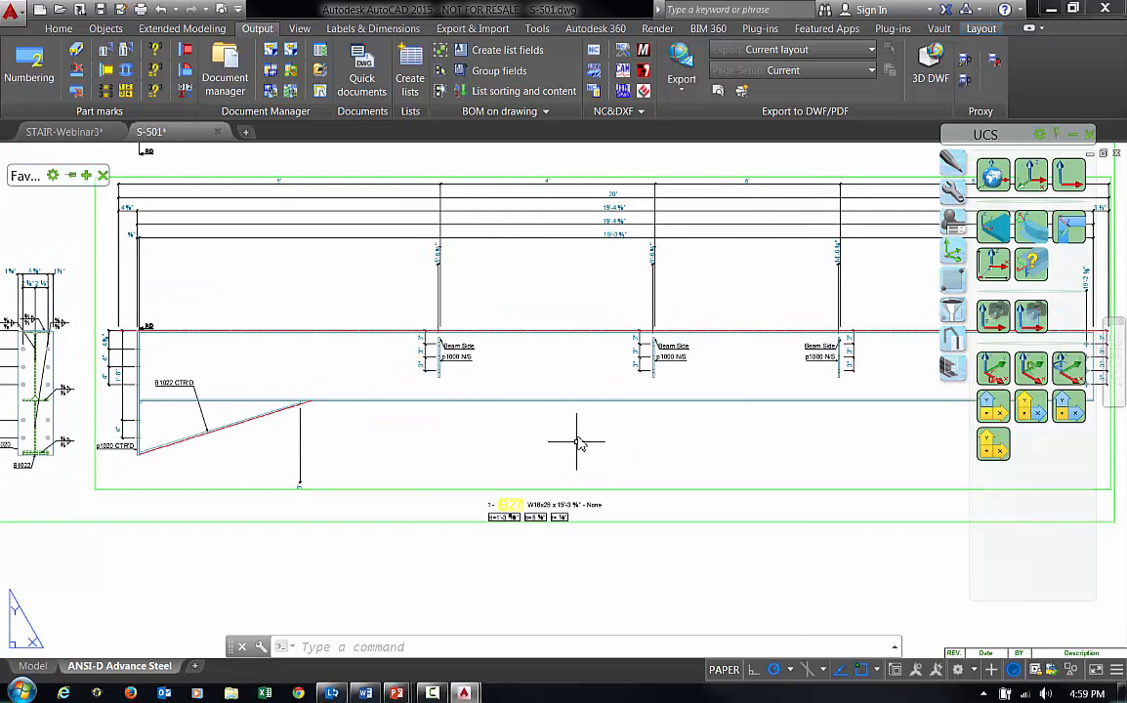
{"action": "scroll", "coordinate": [557, 436], "scroll_direction": "down", "scroll_amount": 2}
{"action": "scroll", "coordinate": [496, 404], "scroll_direction": "up", "scroll_amount": 2}
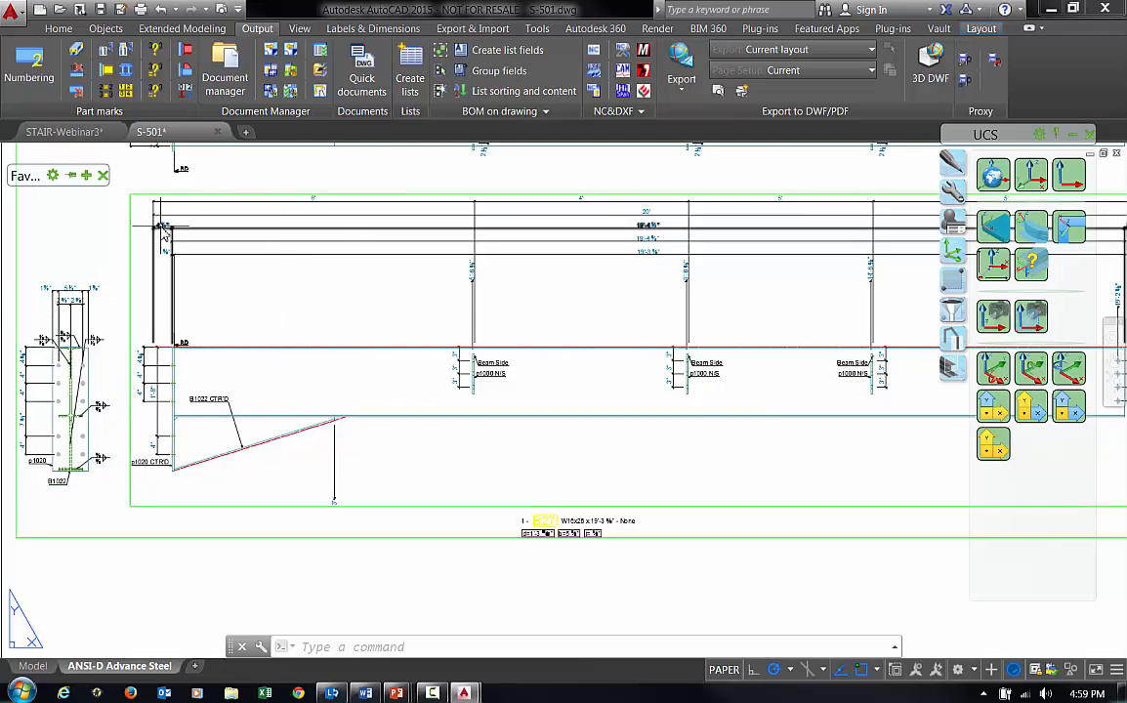
Step: Delete the three uppermost dimension chains above the beam's front view
{"action": "left_click", "coordinate": [161, 227]}
{"action": "left_click", "coordinate": [164, 215]}
{"action": "left_click", "coordinate": [166, 202]}
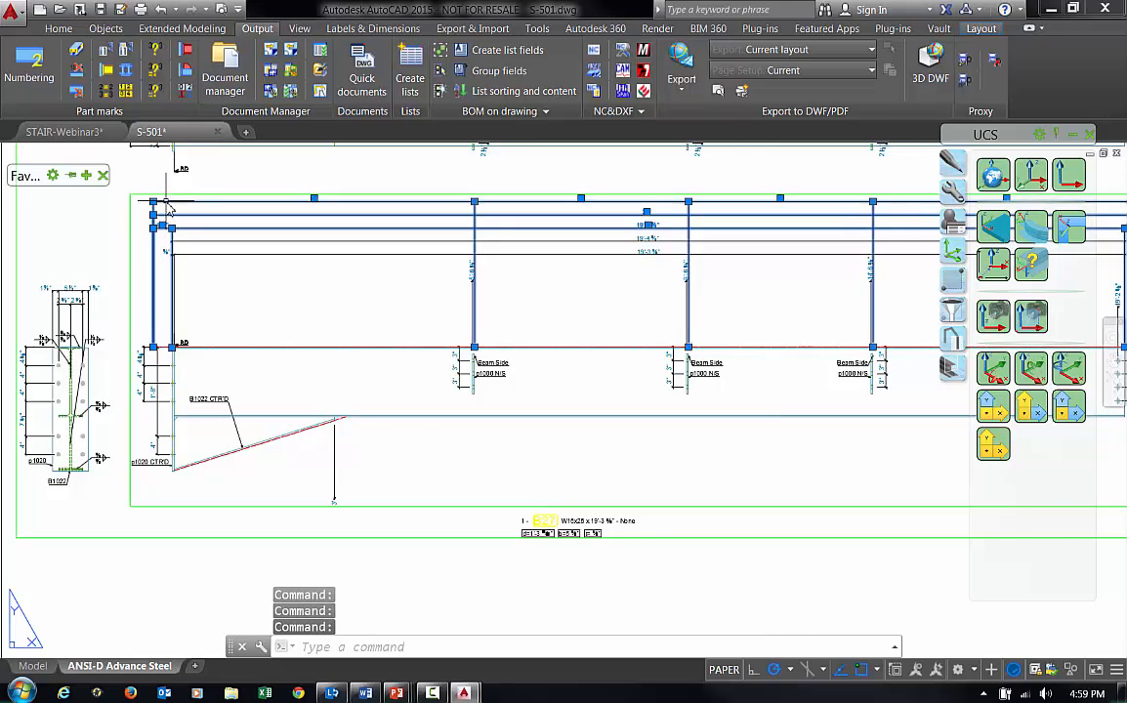
{"action": "key", "text": "Delete"}
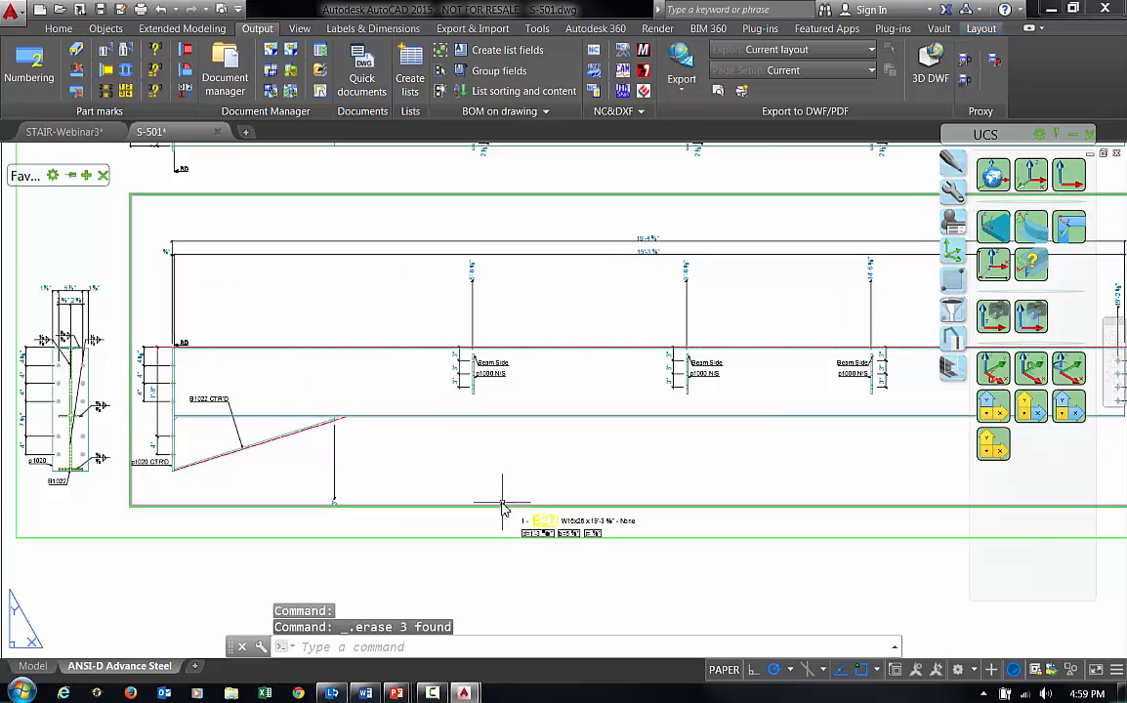
Step: Set the presentation of the ordinate dimension chain locating the beam-side plates to "Linear, relative"
{"action": "double_click", "coordinate": [473, 308]}
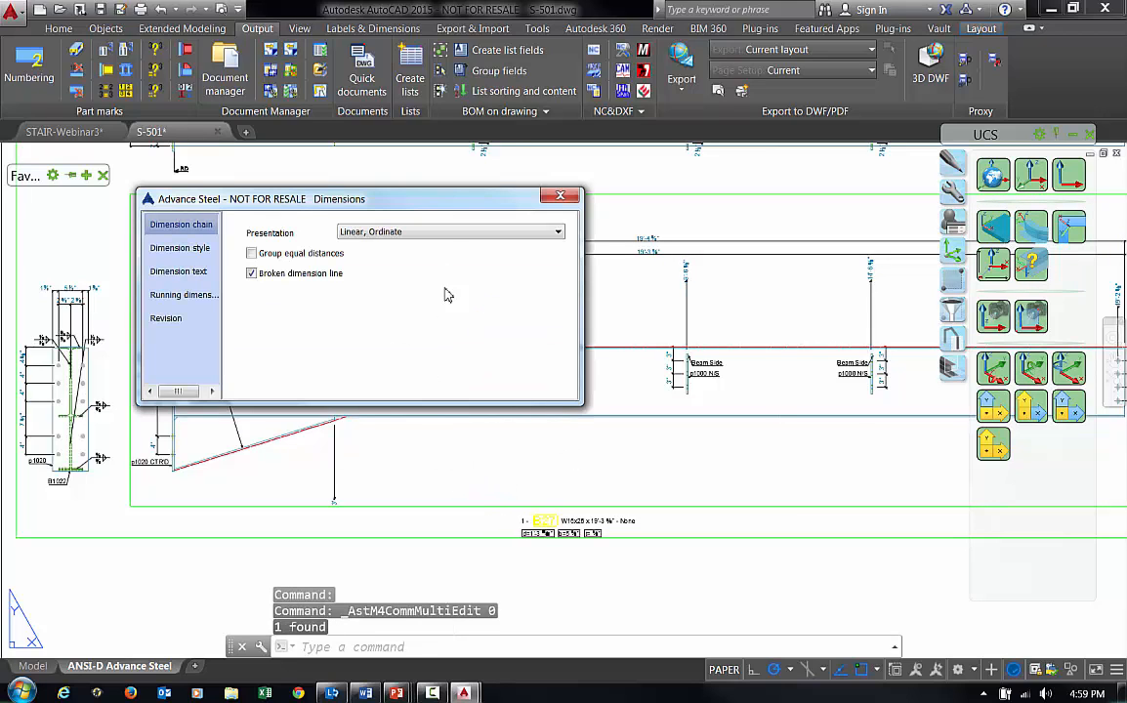
{"action": "left_click", "coordinate": [443, 232]}
{"action": "left_click", "coordinate": [442, 247]}
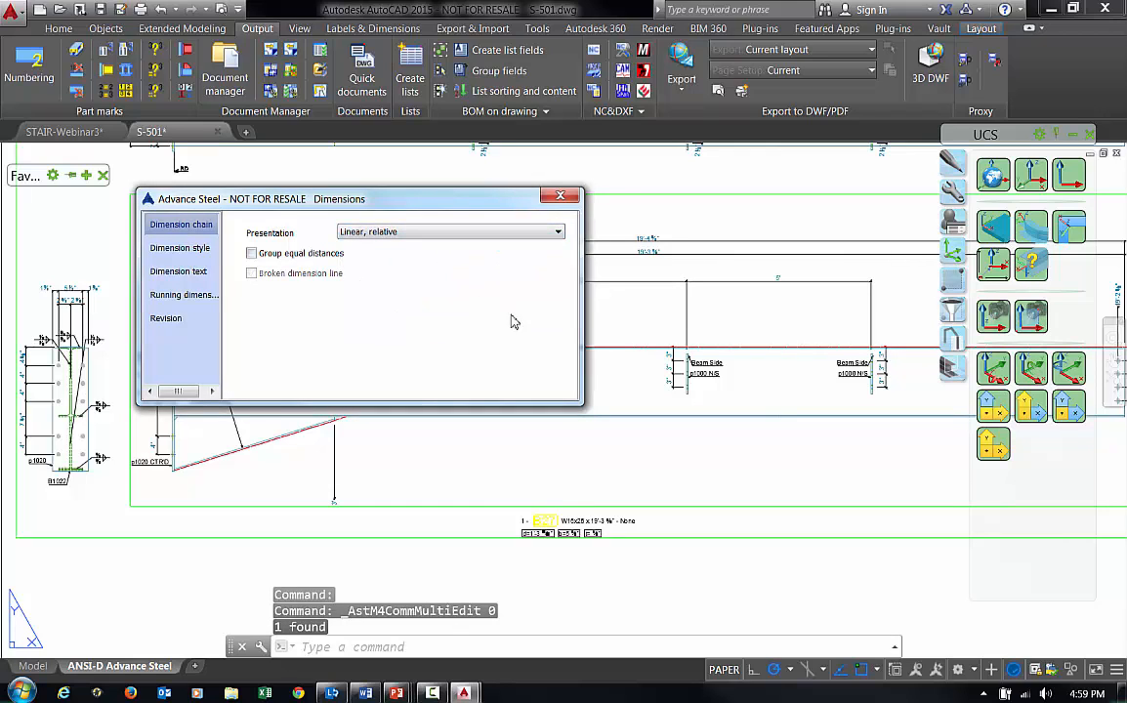
{"action": "left_click", "coordinate": [561, 197]}
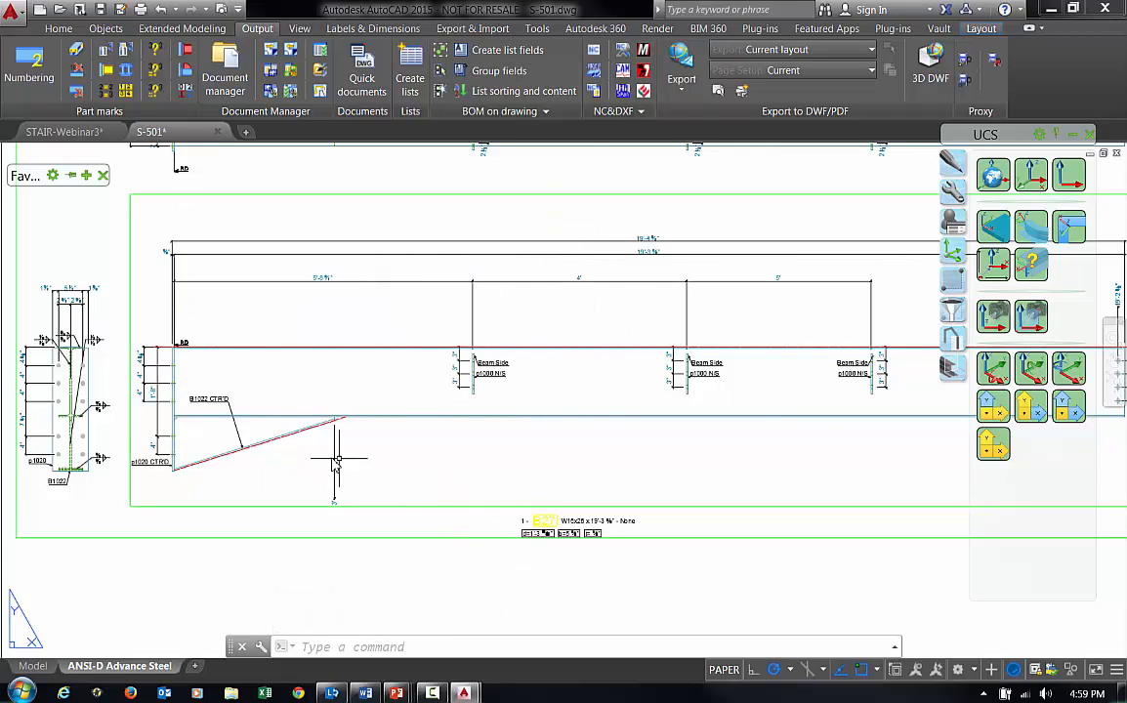
Step: Close drawing S-501, saving its changes
{"action": "scroll", "coordinate": [337, 459], "scroll_direction": "down", "scroll_amount": 2}
{"action": "middle_click_drag", "start_coordinate": [480, 464], "coordinate": [463, 430]}
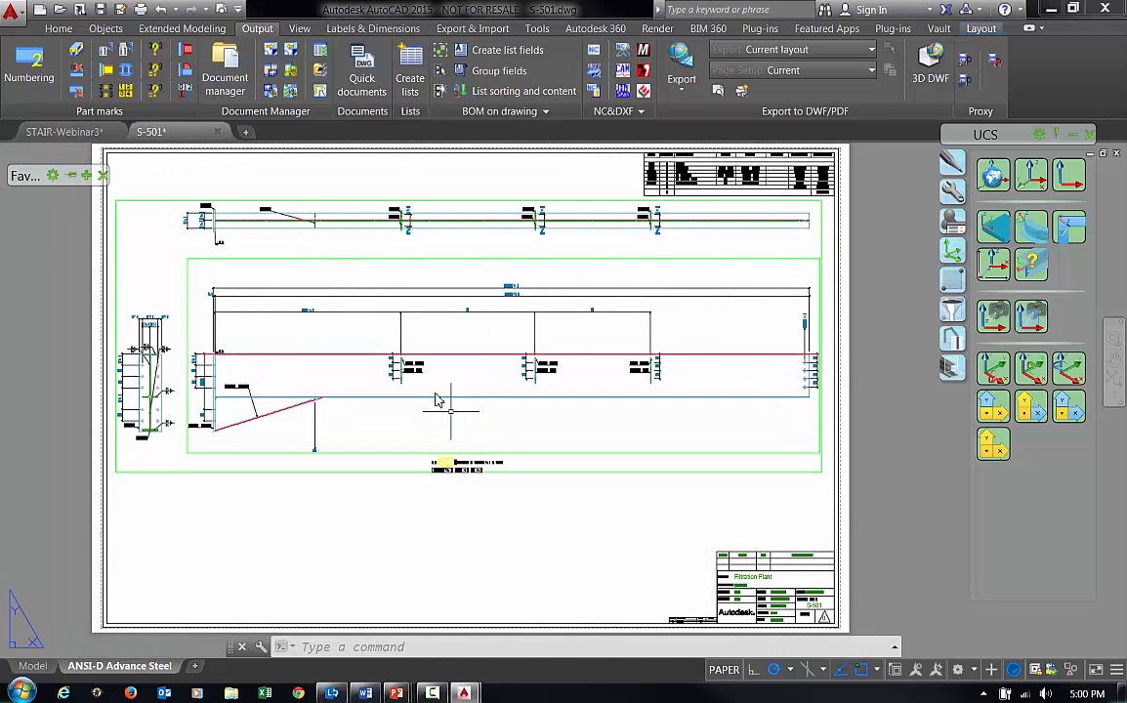
{"action": "left_click", "coordinate": [219, 132]}
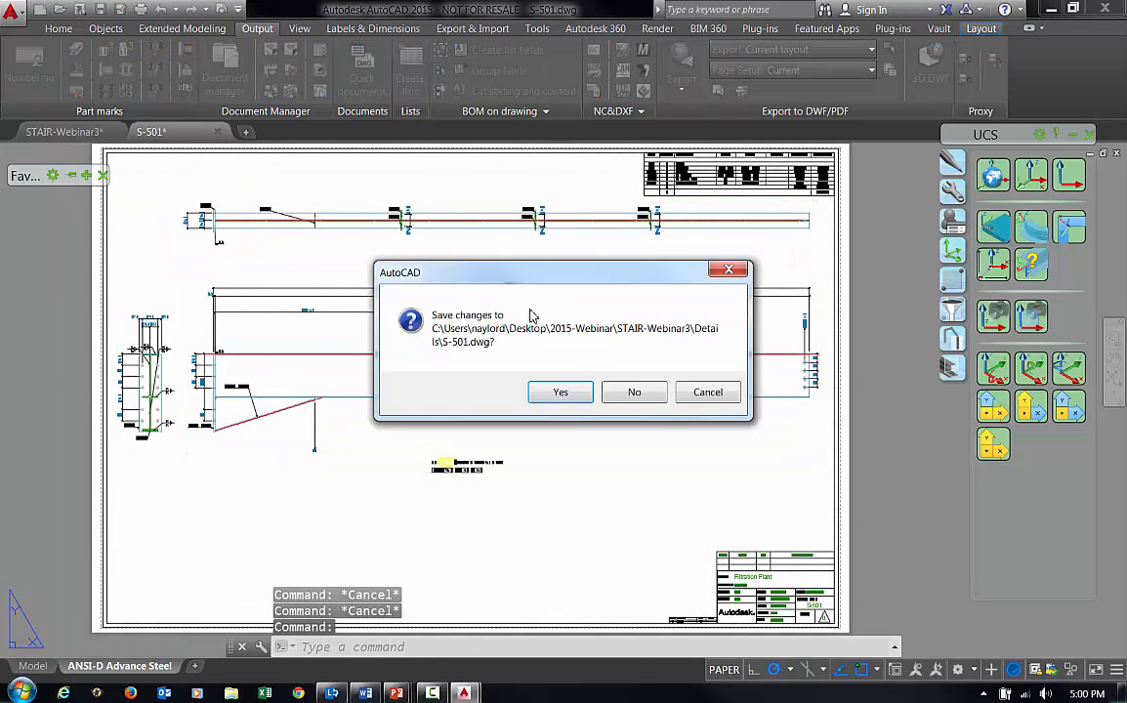
{"action": "left_click", "coordinate": [561, 393]}
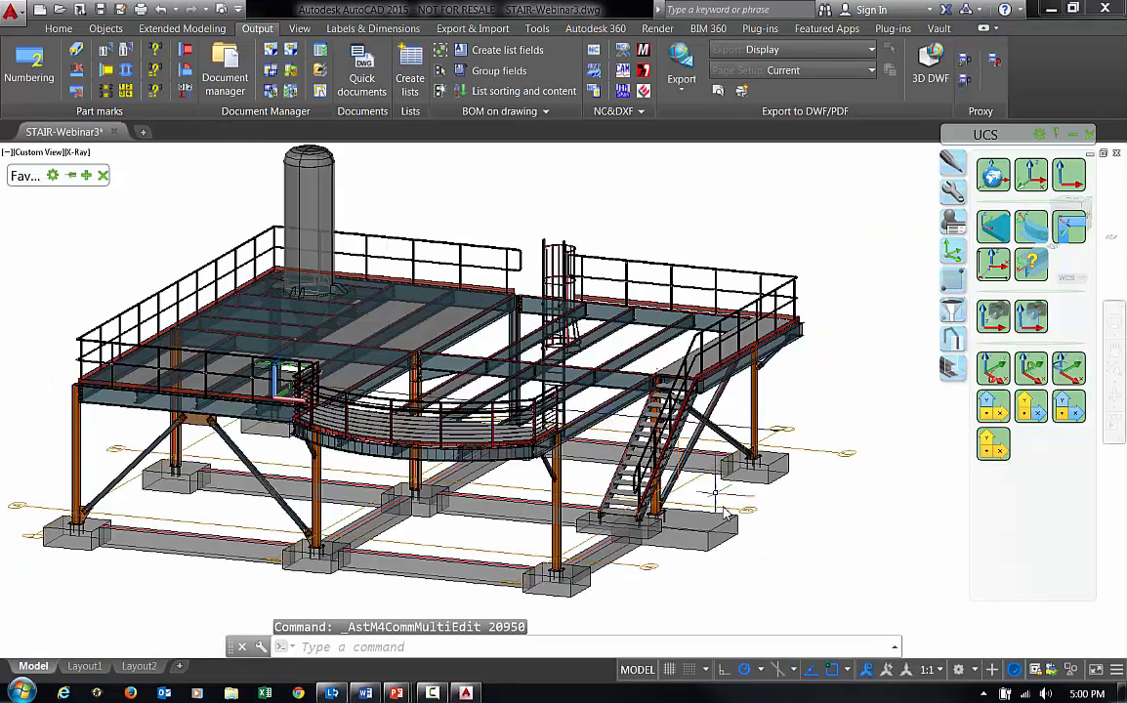
Step: Compare the Column drawing styles in Quick Documents and use "Column - front,right" with its drawing type settings as they are
{"action": "middle_click_drag", "start_coordinate": [333, 473], "coordinate": [436, 448]}
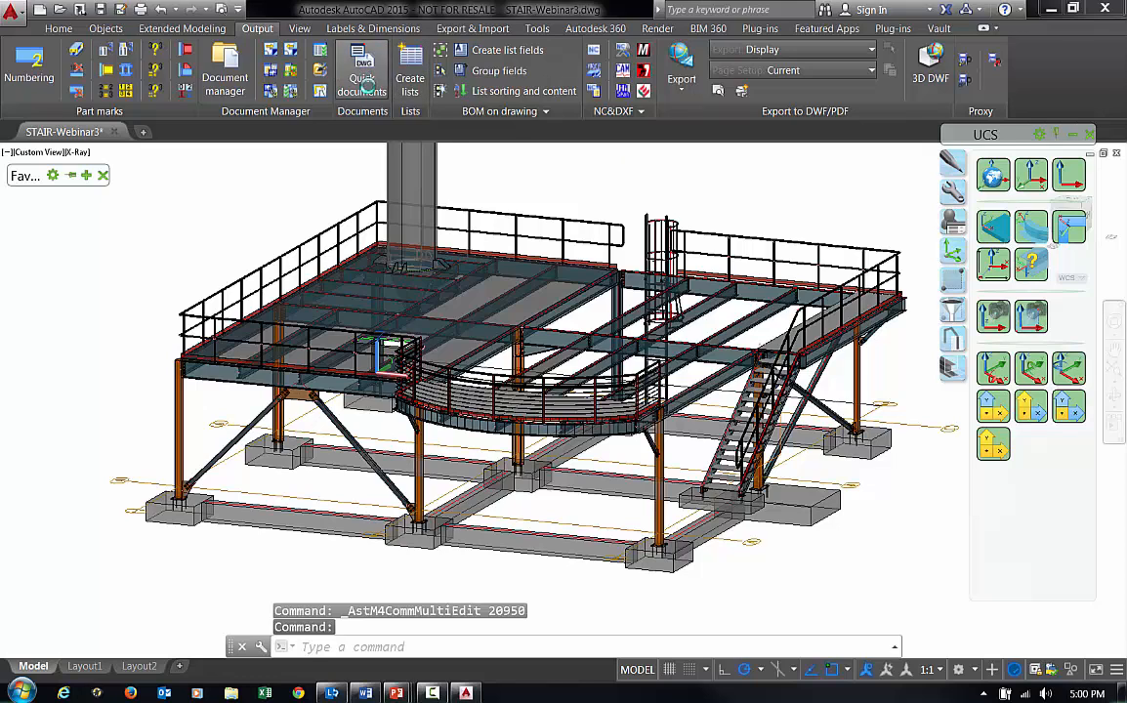
{"action": "left_click", "coordinate": [362, 78]}
{"action": "left_click_drag", "start_coordinate": [302, 472], "coordinate": [256, 475]}
{"action": "left_click", "coordinate": [268, 249]}
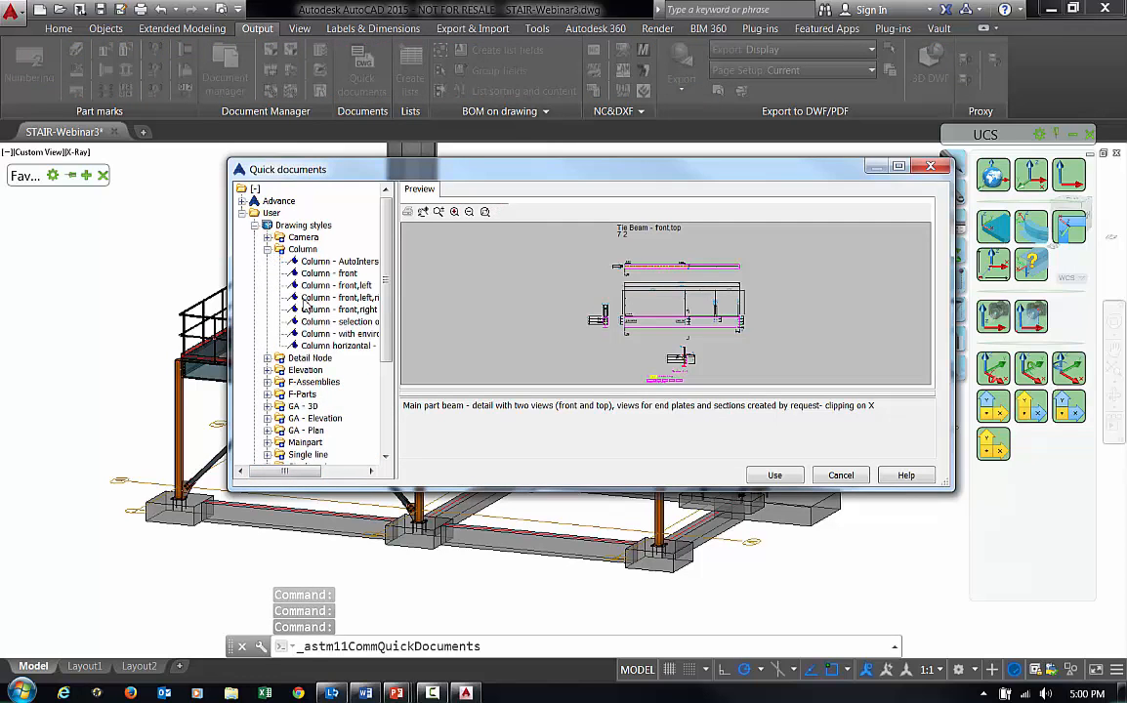
{"action": "left_click", "coordinate": [326, 347]}
{"action": "left_click", "coordinate": [332, 334]}
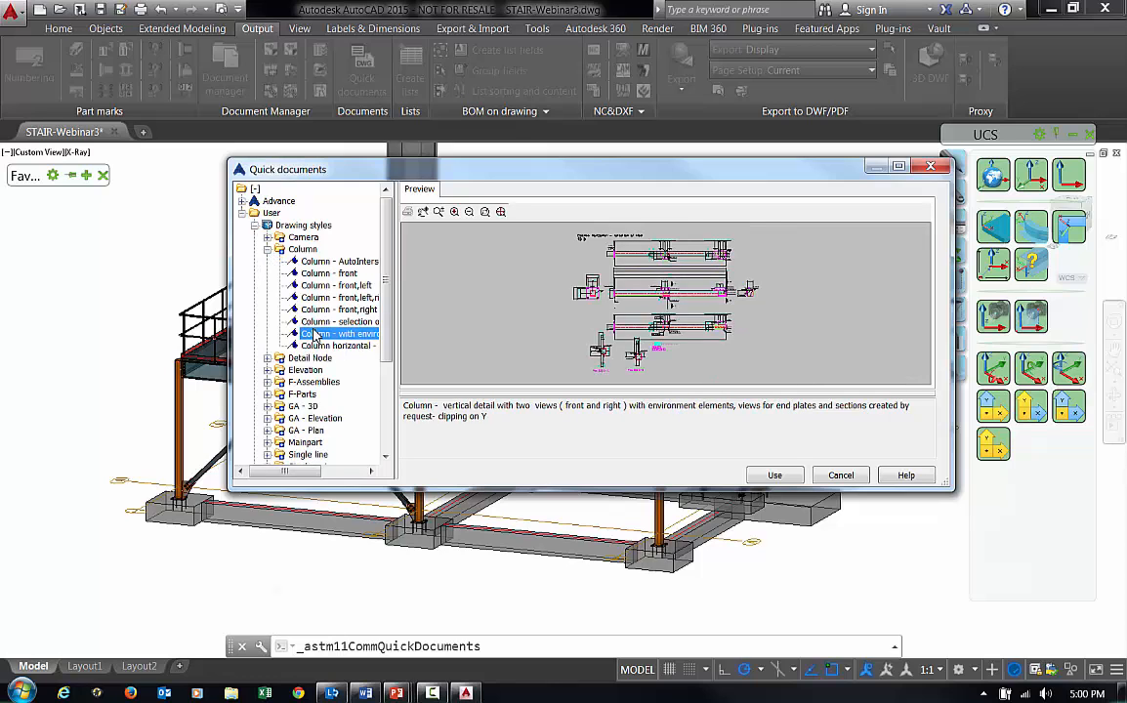
{"action": "left_click_drag", "start_coordinate": [399, 309], "coordinate": [437, 309]}
{"action": "left_click", "coordinate": [369, 310]}
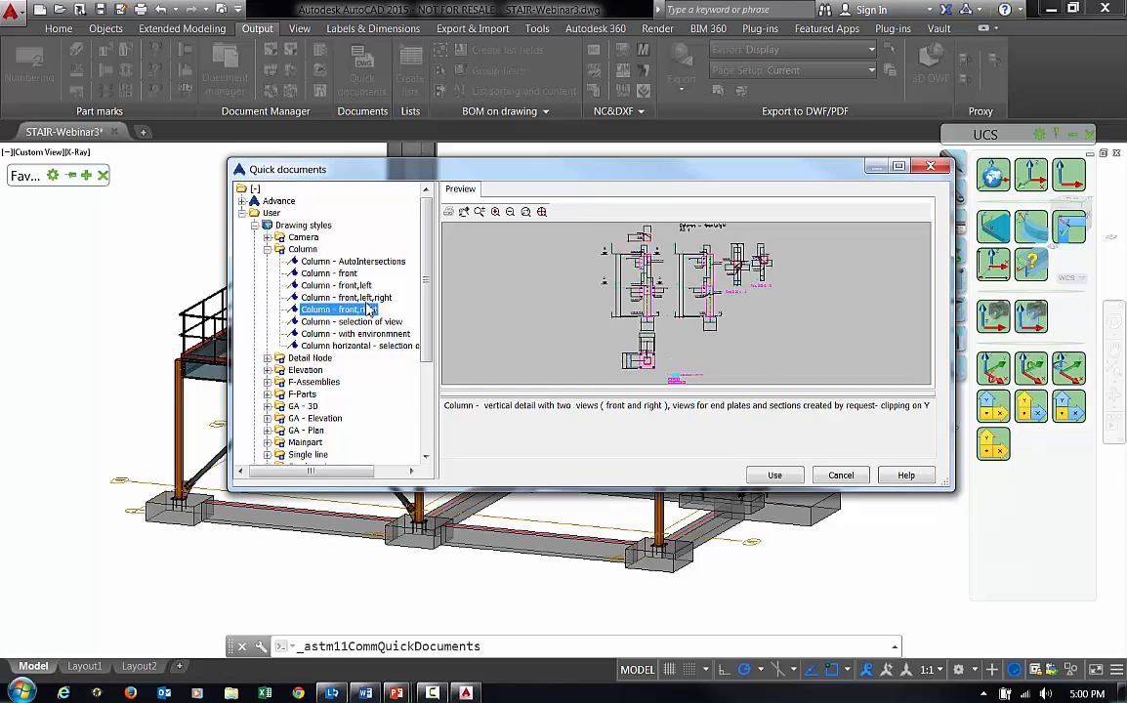
{"action": "left_click", "coordinate": [778, 475]}
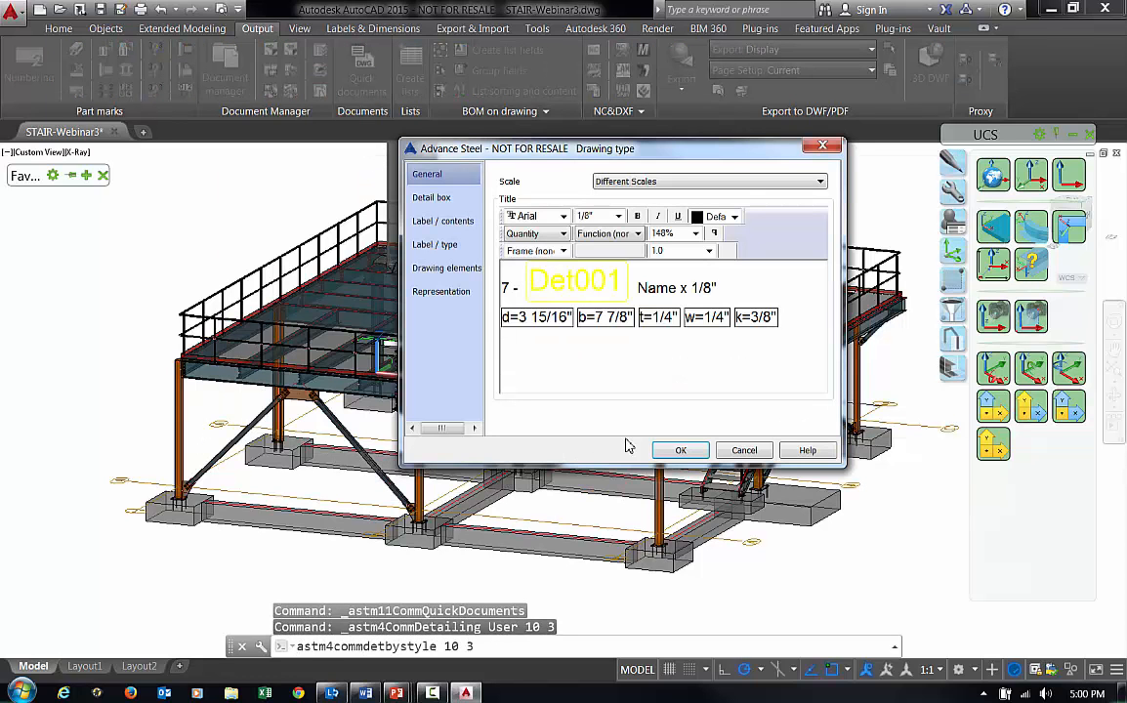
{"action": "left_click", "coordinate": [686, 452]}
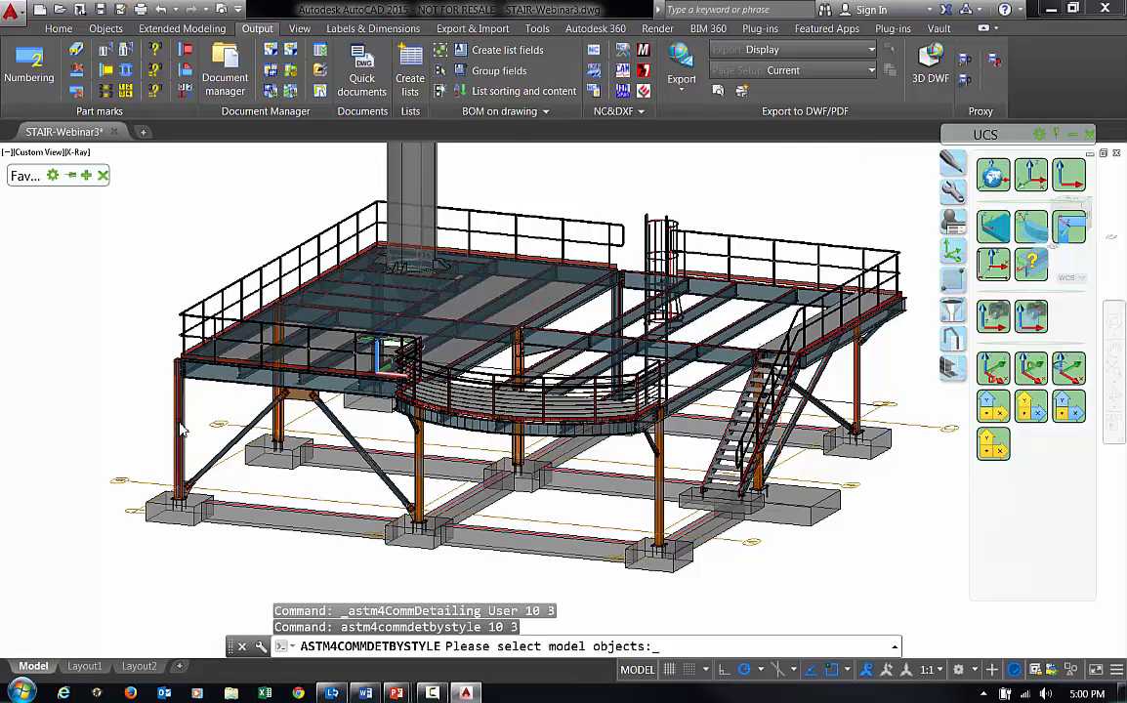
Step: Detail the platform's front corner column as drawing S-502 without intersections, and open that drawing through the Document Manager
{"action": "left_click", "coordinate": [181, 430]}
{"action": "key", "text": "Return"}
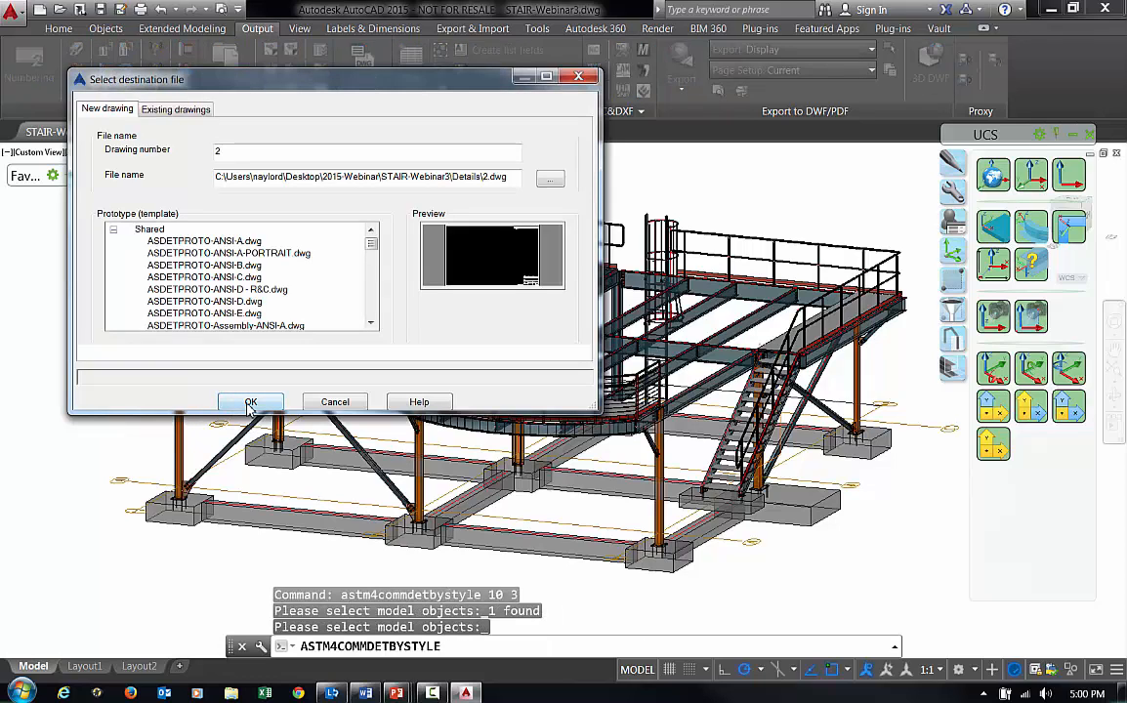
{"action": "left_click_drag", "start_coordinate": [240, 157], "coordinate": [203, 157]}
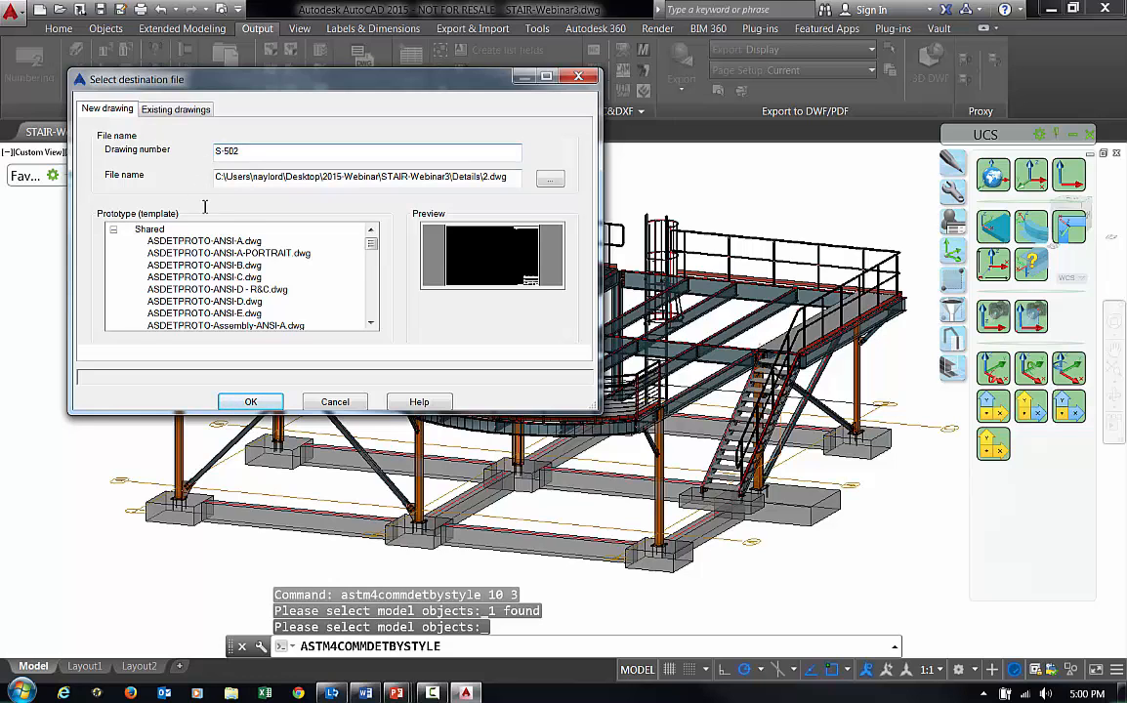
{"action": "left_click", "coordinate": [251, 402]}
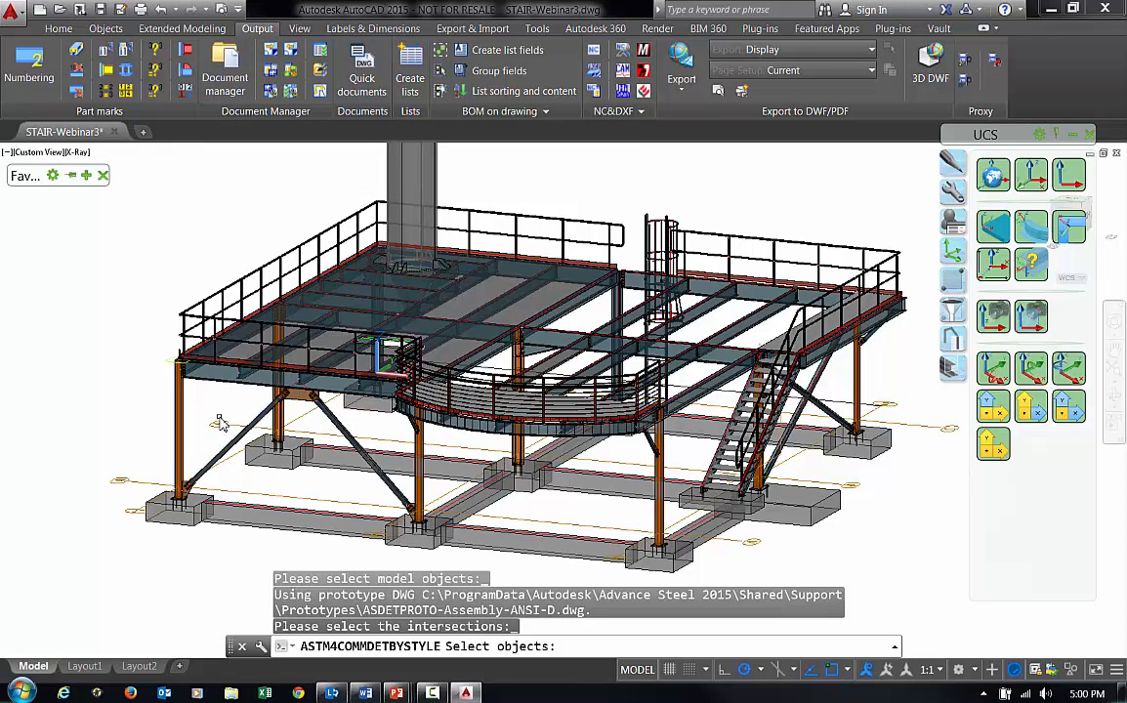
{"action": "right_click", "coordinate": [153, 377]}
{"action": "left_click", "coordinate": [225, 76]}
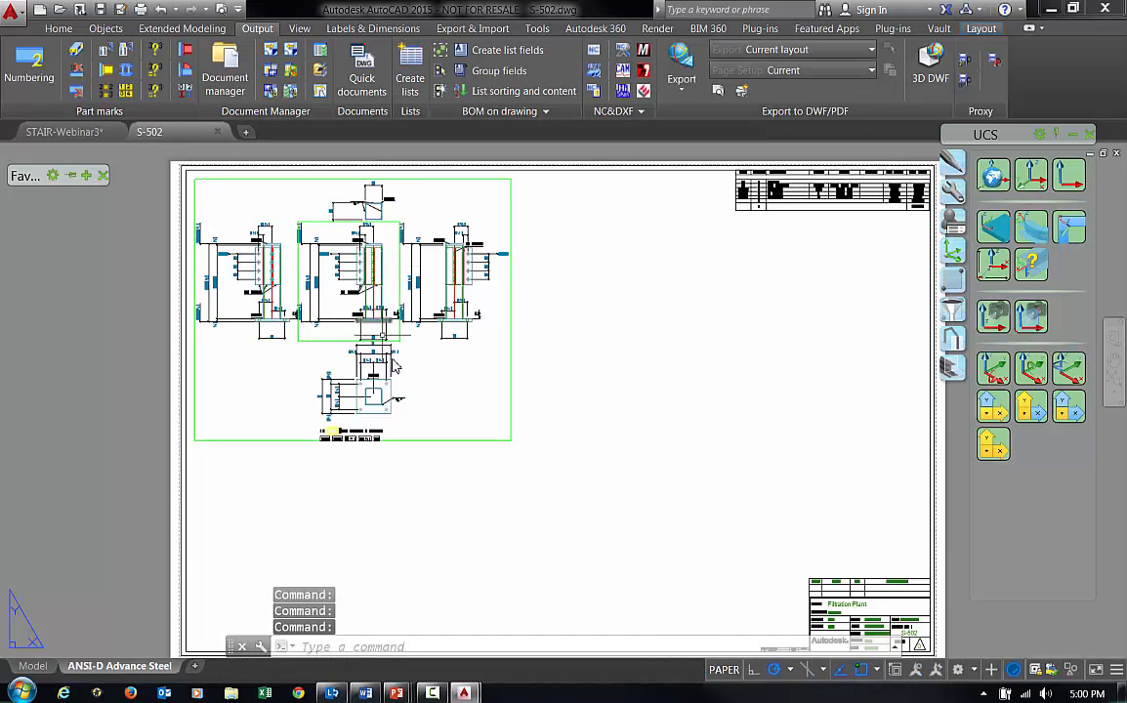
Step: Examine the column's front and side elevations, top view, base plate view and dimensions on drawing S-502
{"action": "scroll", "coordinate": [414, 396], "scroll_direction": "up", "scroll_amount": 2}
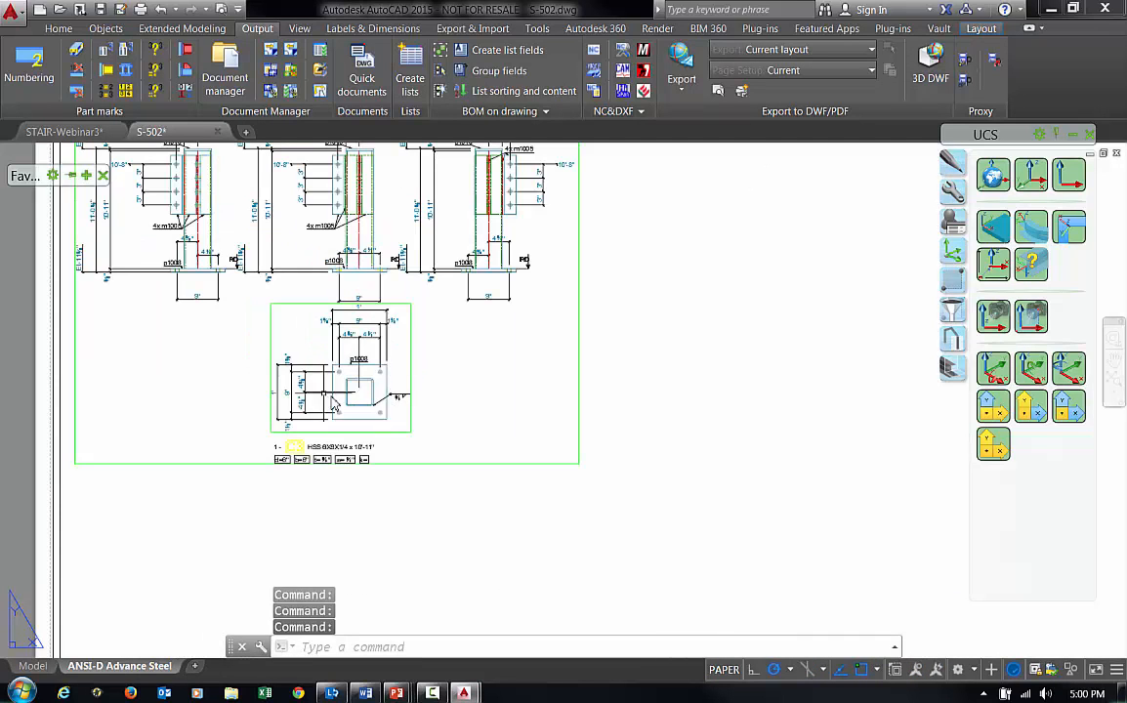
{"action": "scroll", "coordinate": [450, 428], "scroll_direction": "down", "scroll_amount": 2}
{"action": "scroll", "coordinate": [419, 232], "scroll_direction": "up", "scroll_amount": 3}
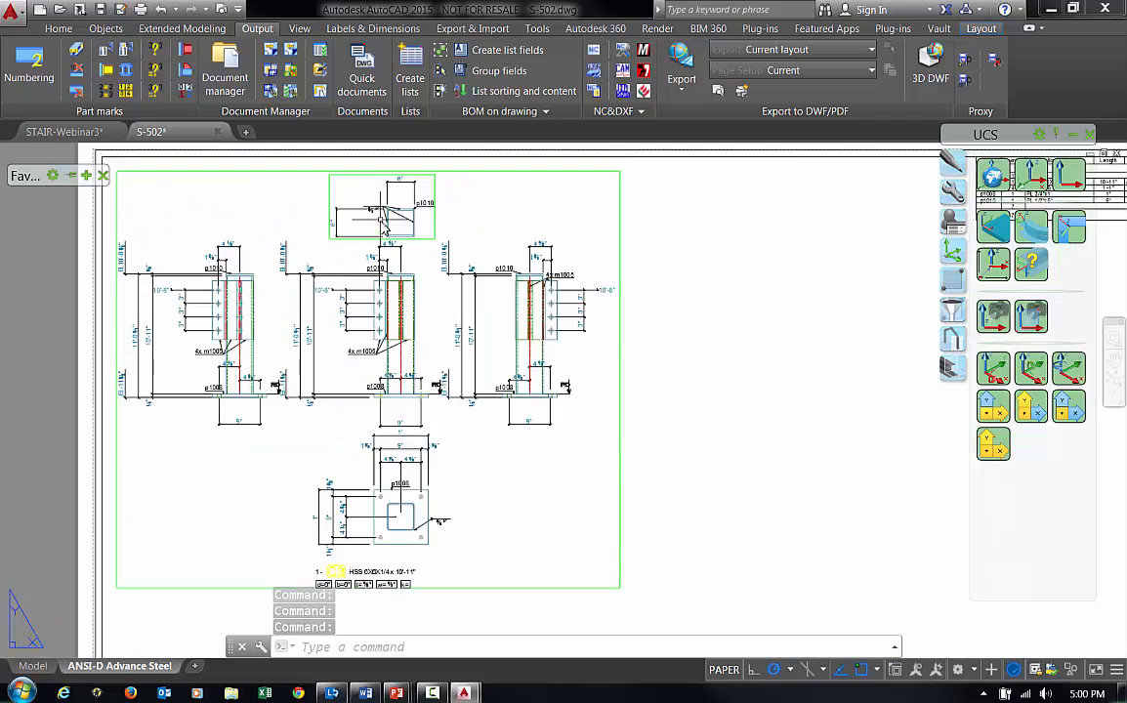
{"action": "scroll", "coordinate": [473, 230], "scroll_direction": "down", "scroll_amount": 2}
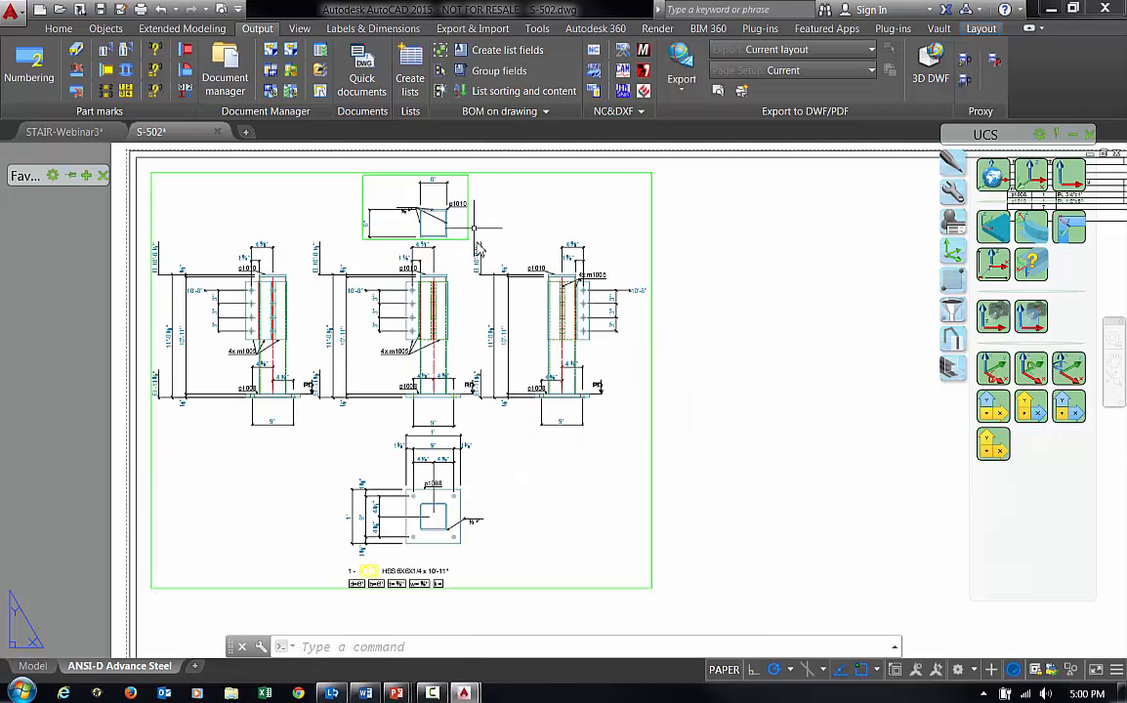
{"action": "middle_click_drag", "start_coordinate": [443, 385], "coordinate": [509, 379]}
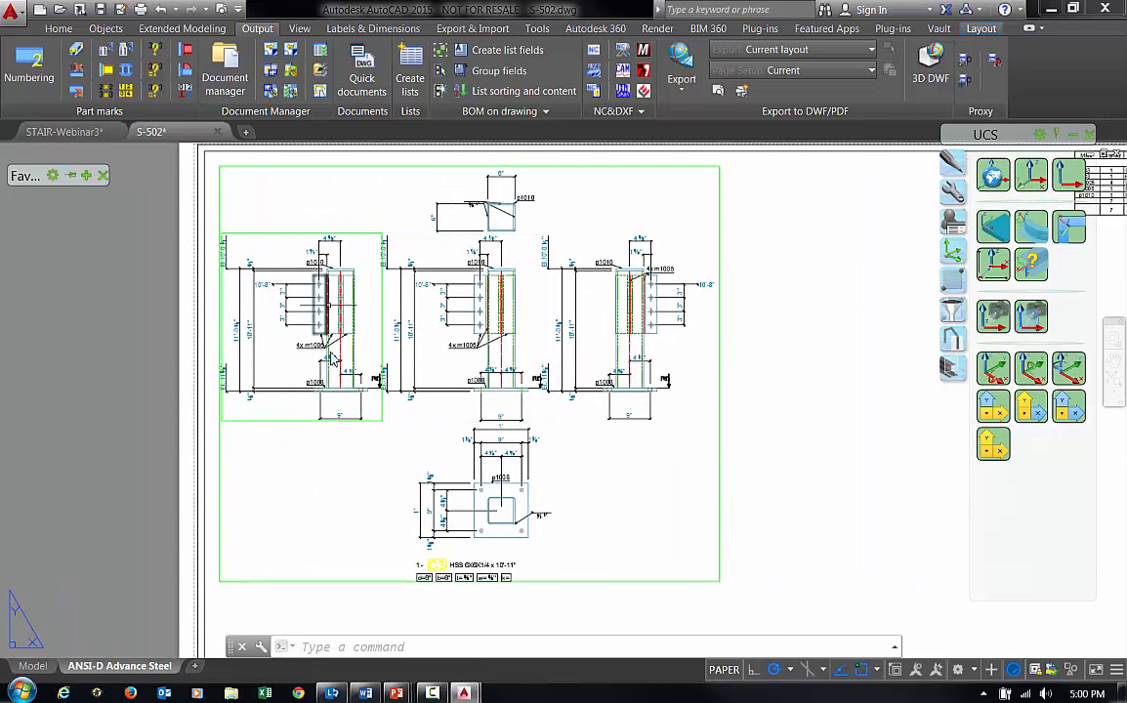
{"action": "scroll", "coordinate": [244, 344], "scroll_direction": "up", "scroll_amount": 2}
{"action": "middle_click_drag", "start_coordinate": [307, 353], "coordinate": [395, 377]}
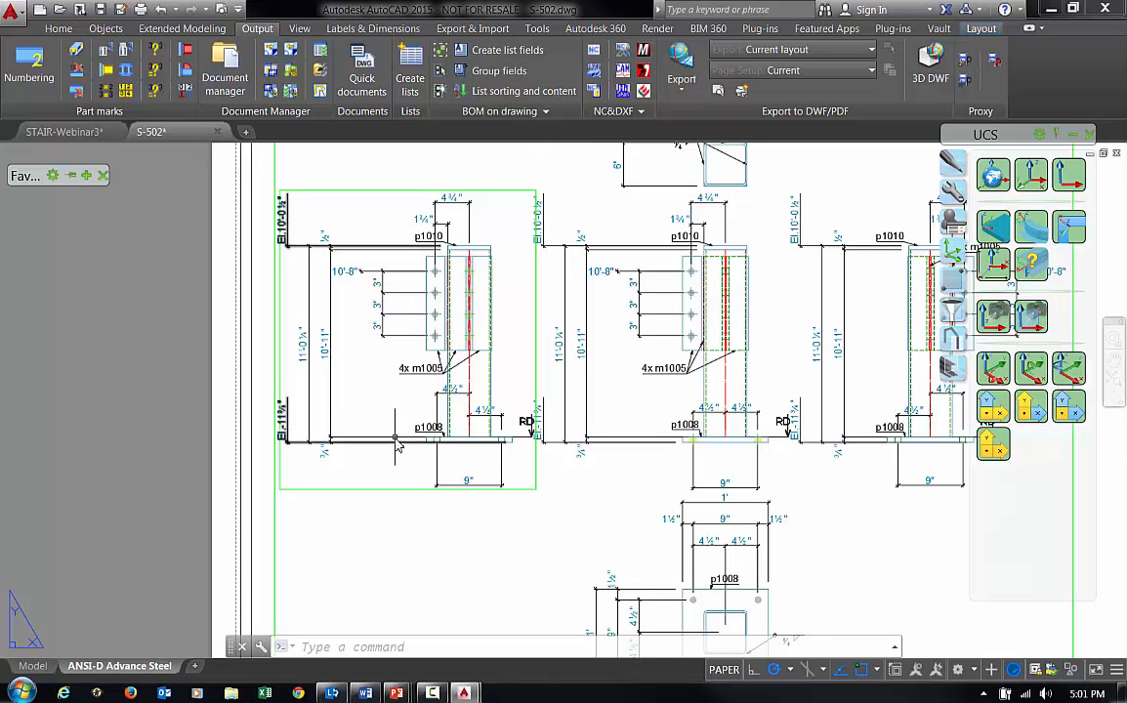
{"action": "scroll", "coordinate": [289, 236], "scroll_direction": "up", "scroll_amount": 2}
{"action": "scroll", "coordinate": [243, 240], "scroll_direction": "down", "scroll_amount": 4}
{"action": "scroll", "coordinate": [401, 306], "scroll_direction": "down", "scroll_amount": 1}
{"action": "scroll", "coordinate": [549, 332], "scroll_direction": "up", "scroll_amount": 1}
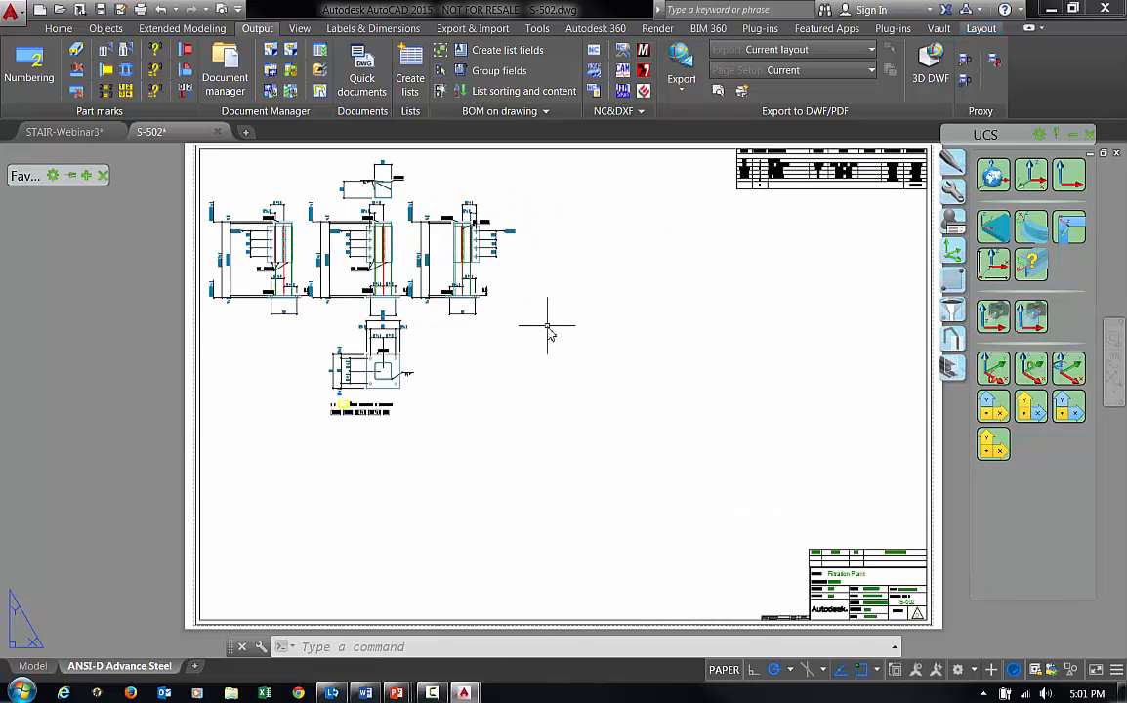
{"action": "middle_click_drag", "start_coordinate": [518, 337], "coordinate": [465, 343]}
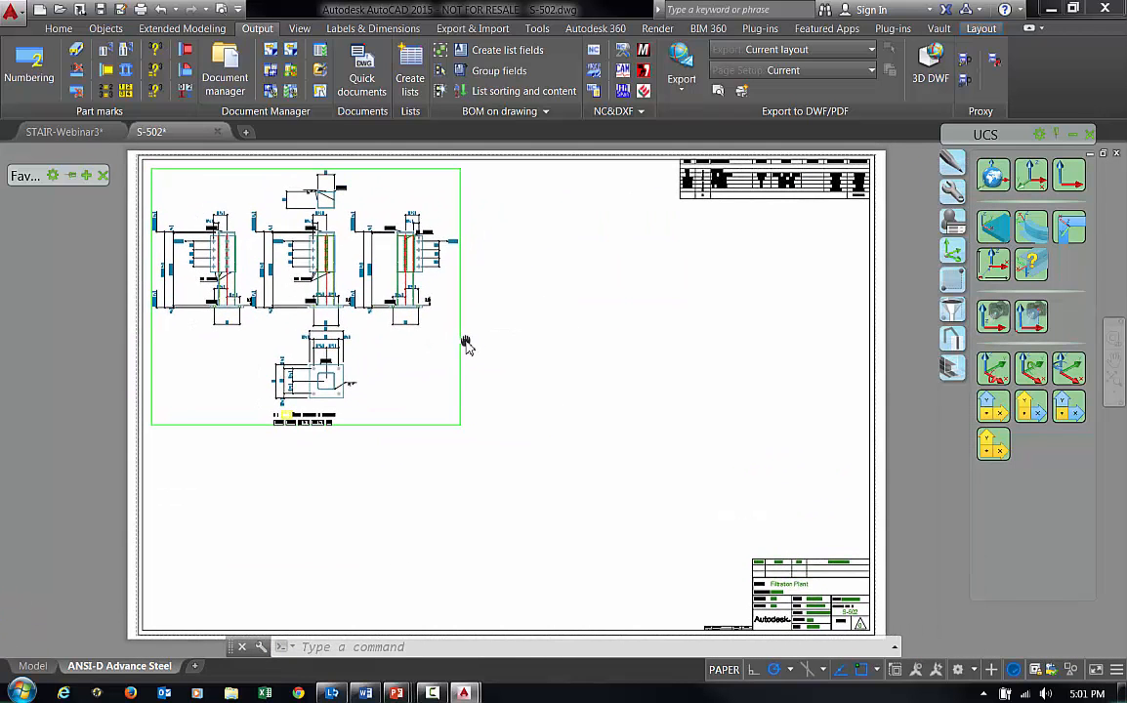
Step: Close drawing S-502, saving its changes
{"action": "left_click", "coordinate": [218, 132]}
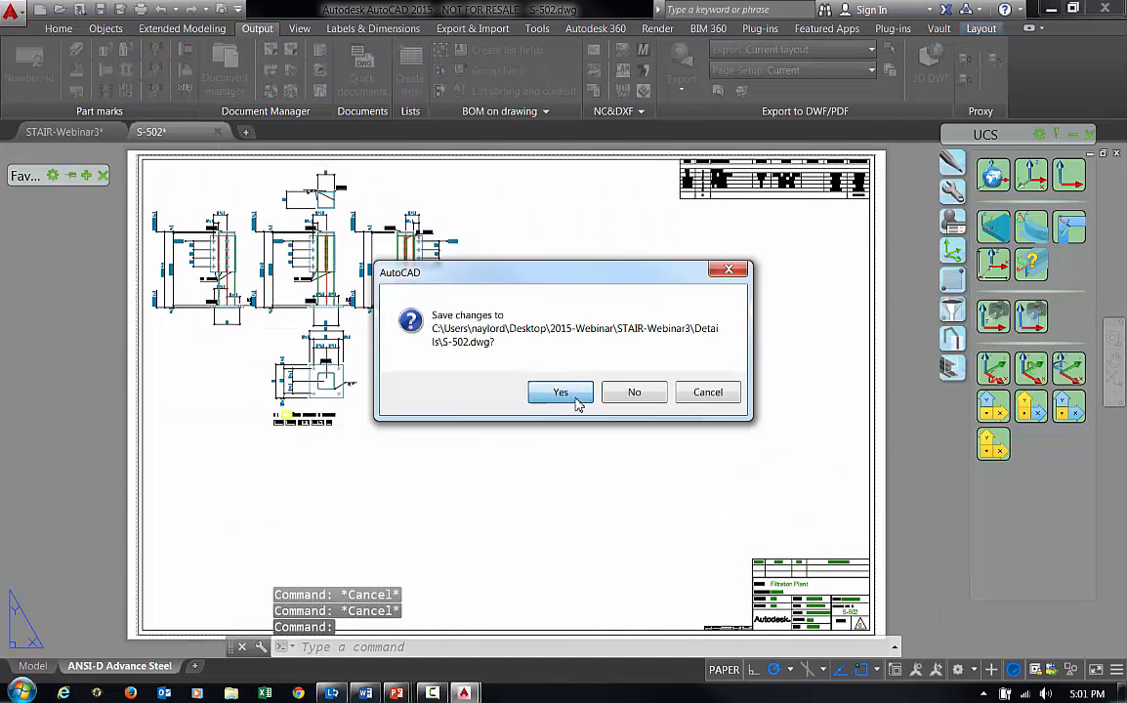
{"action": "left_click", "coordinate": [575, 398]}
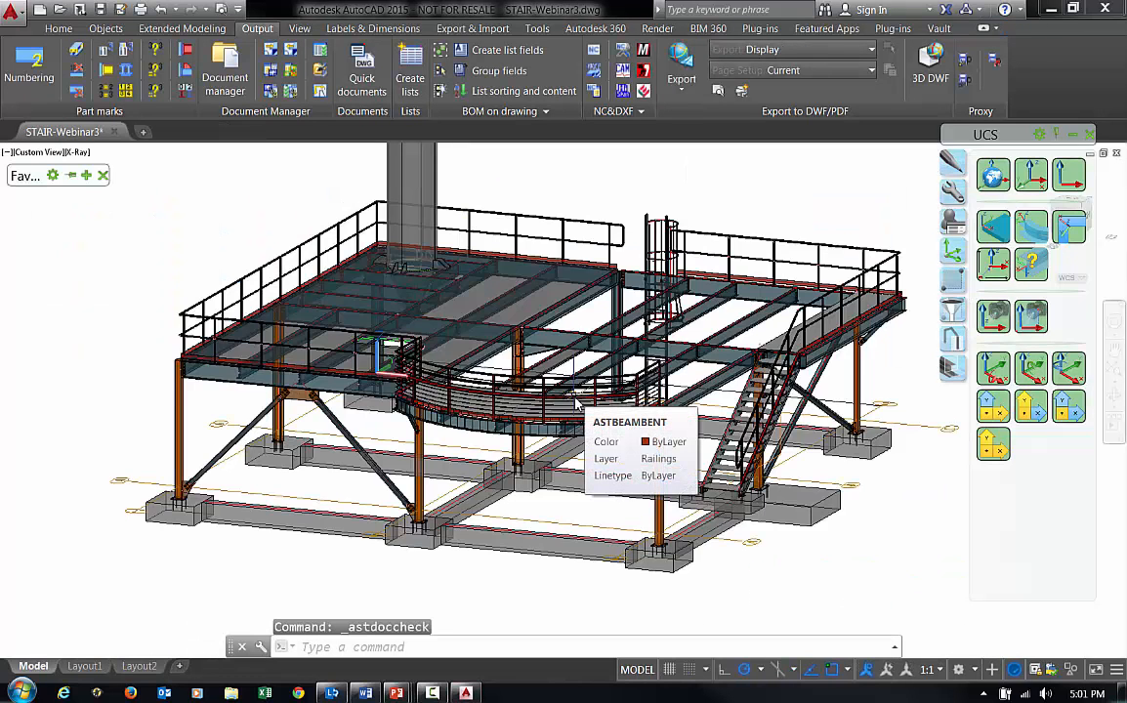
Step: Select the floor beams of the open bay and of the front part of the braced bay, including beams along their edges
{"action": "left_click", "coordinate": [687, 362]}
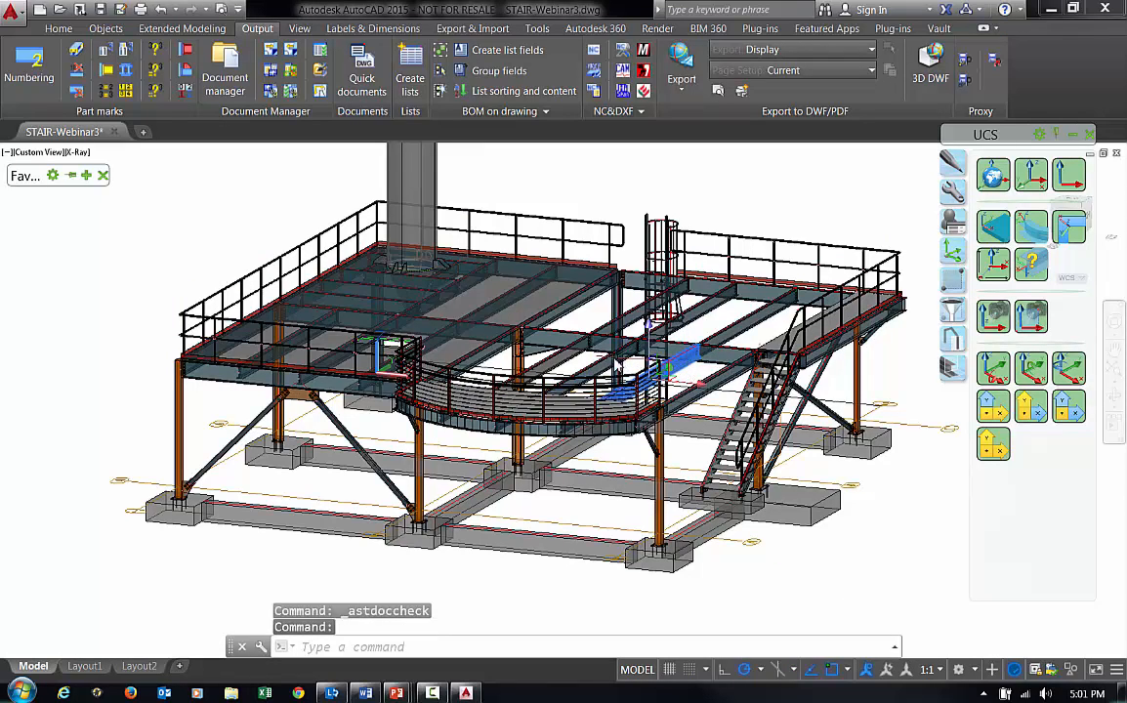
{"action": "left_click", "coordinate": [623, 352]}
{"action": "left_click", "coordinate": [578, 349]}
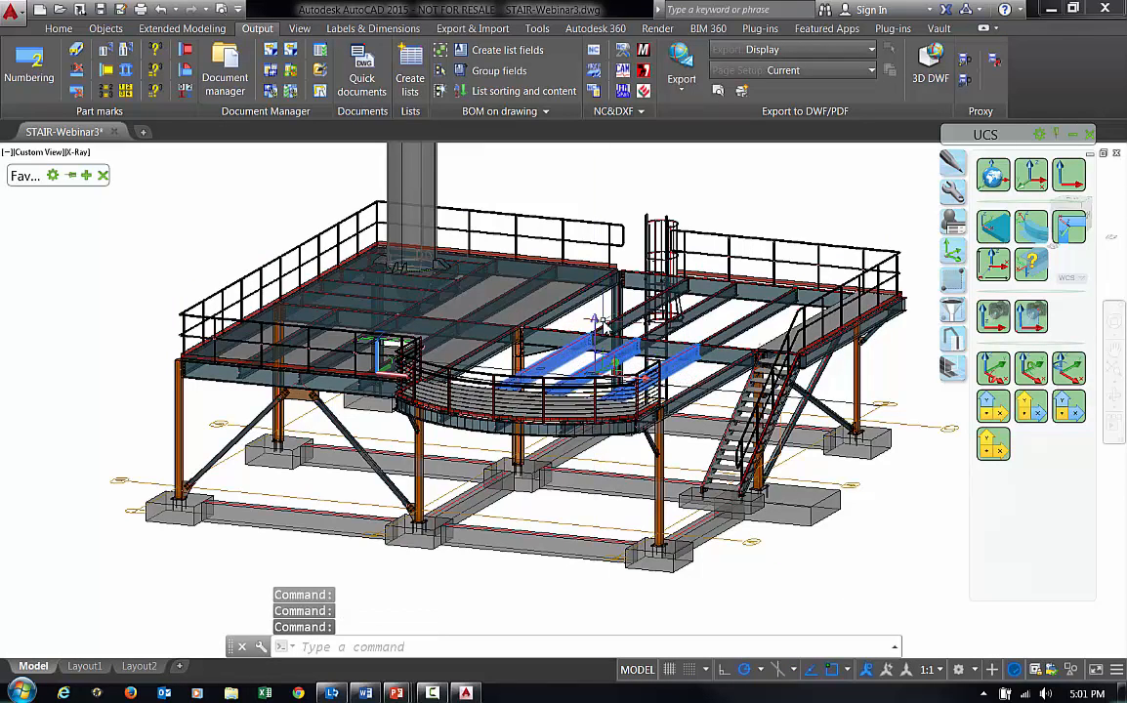
{"action": "left_click", "coordinate": [612, 326]}
{"action": "left_click", "coordinate": [712, 319]}
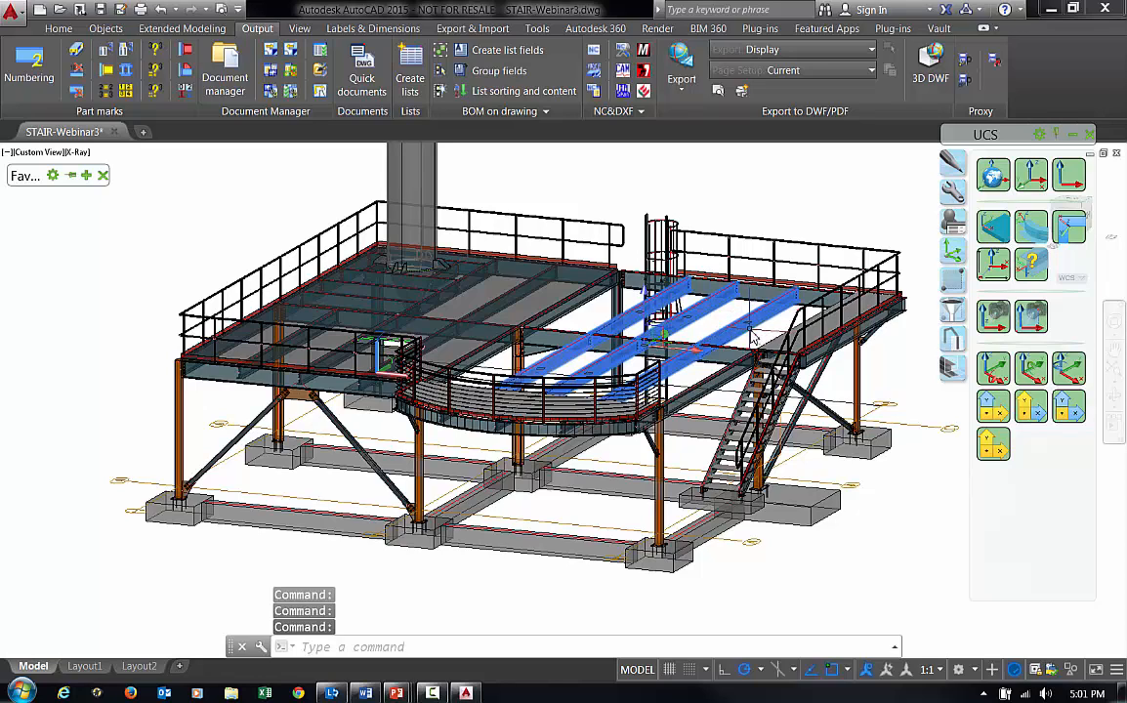
{"action": "left_click", "coordinate": [747, 358]}
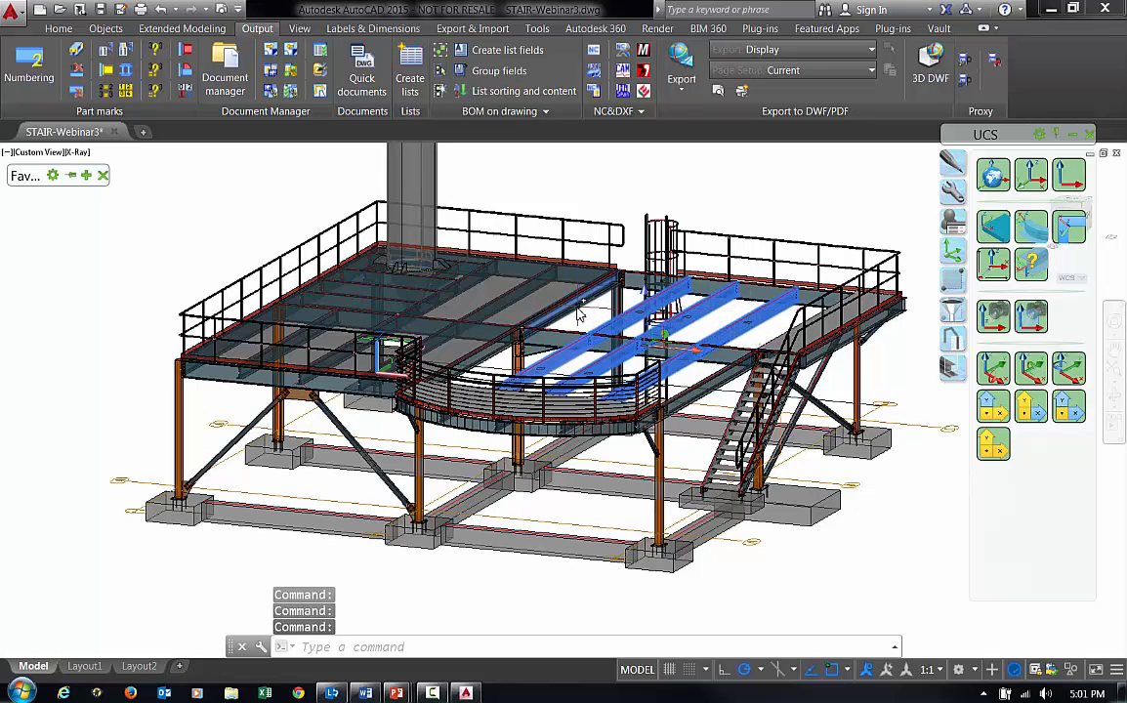
{"action": "left_click", "coordinate": [610, 299]}
{"action": "left_click", "coordinate": [615, 285]}
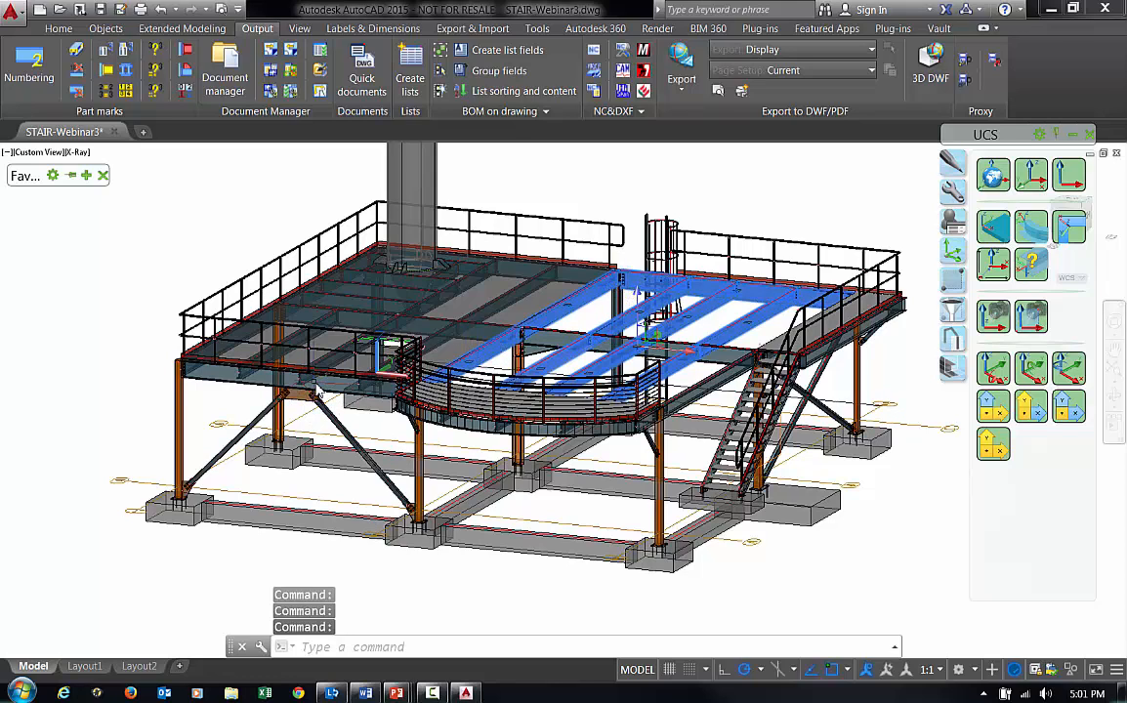
{"action": "left_click", "coordinate": [249, 379]}
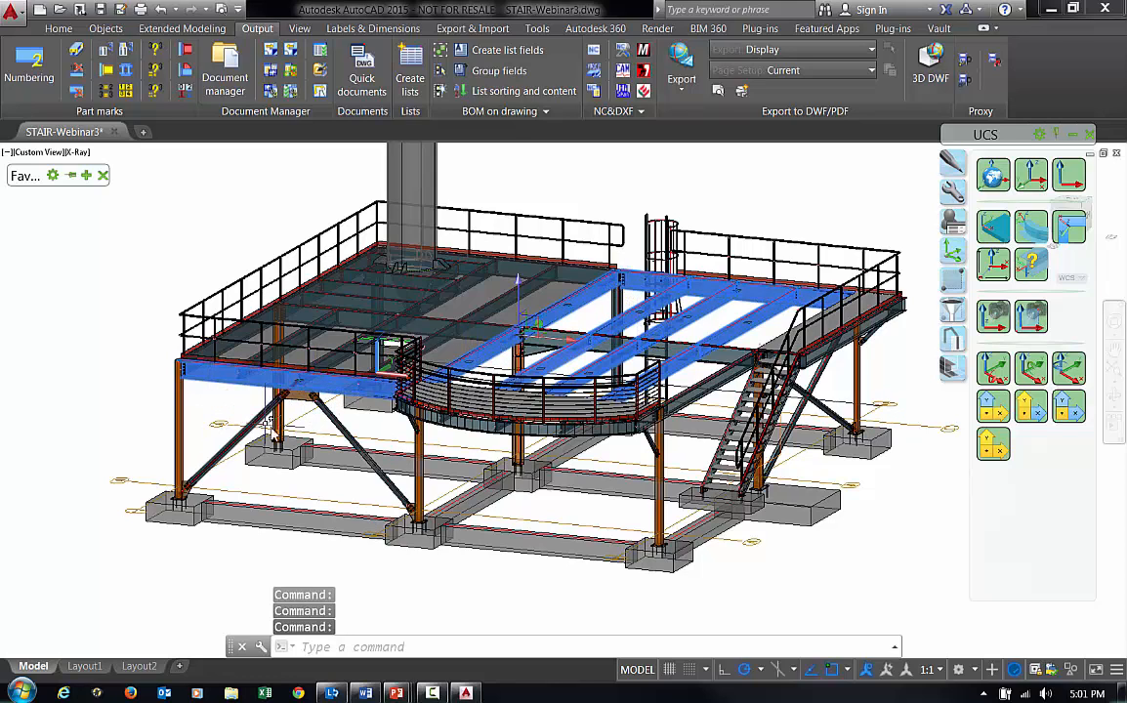
{"action": "middle_click_drag", "start_coordinate": [291, 395], "coordinate": [337, 387], "text": "shift"}
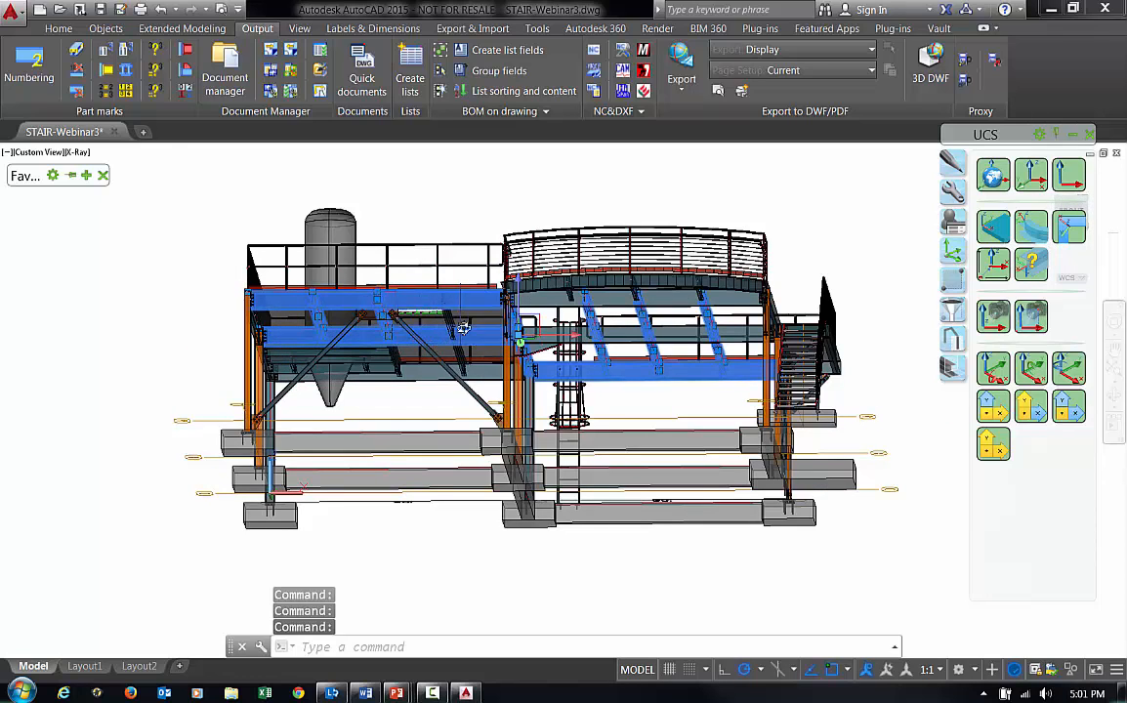
{"action": "middle_click_drag", "start_coordinate": [457, 335], "coordinate": [454, 389], "text": "shift"}
{"action": "scroll", "coordinate": [454, 388], "scroll_direction": "up", "scroll_amount": 5}
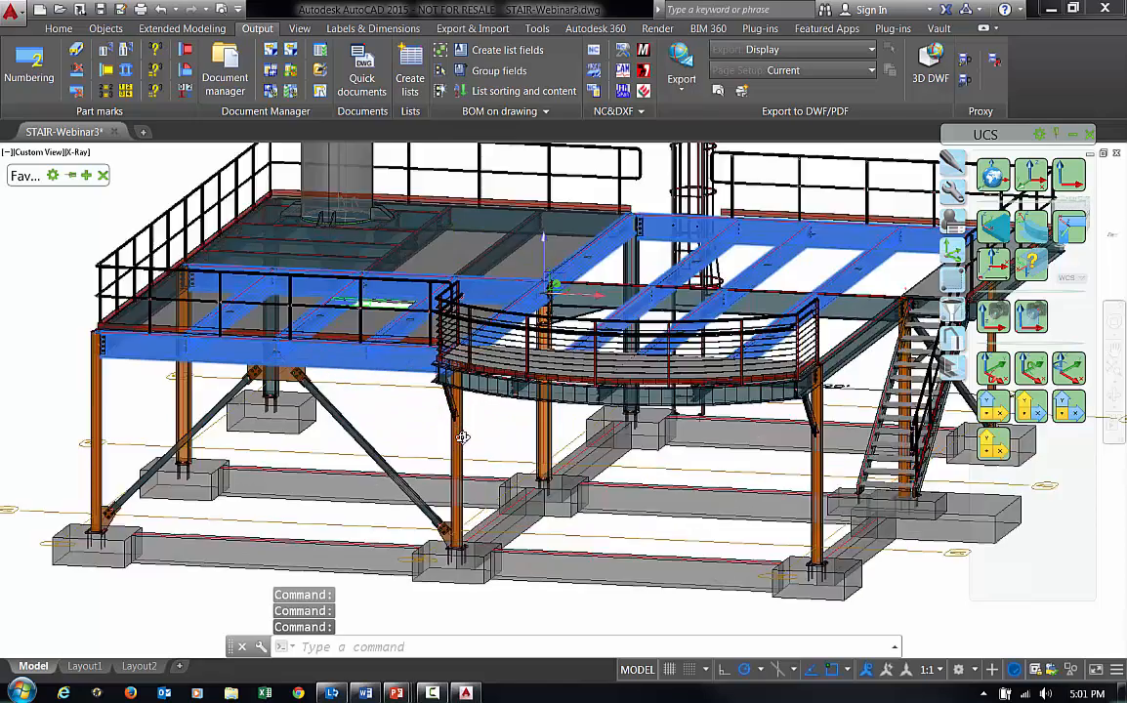
{"action": "scroll", "coordinate": [440, 401], "scroll_direction": "down", "scroll_amount": 7}
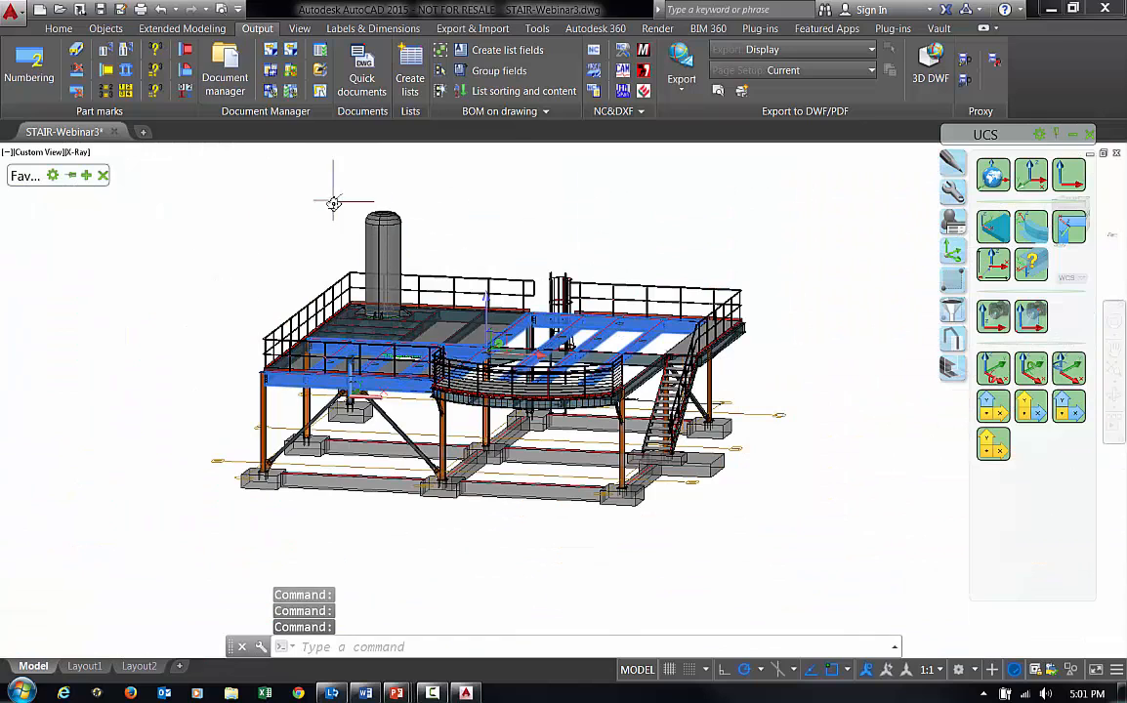
Step: Review the Singleparts drawing processes in Quick Documents, previewing "Selected SpNonStd PageFull ANSI-D" and "All Sp Each ANSI-A"
{"action": "left_click", "coordinate": [352, 78]}
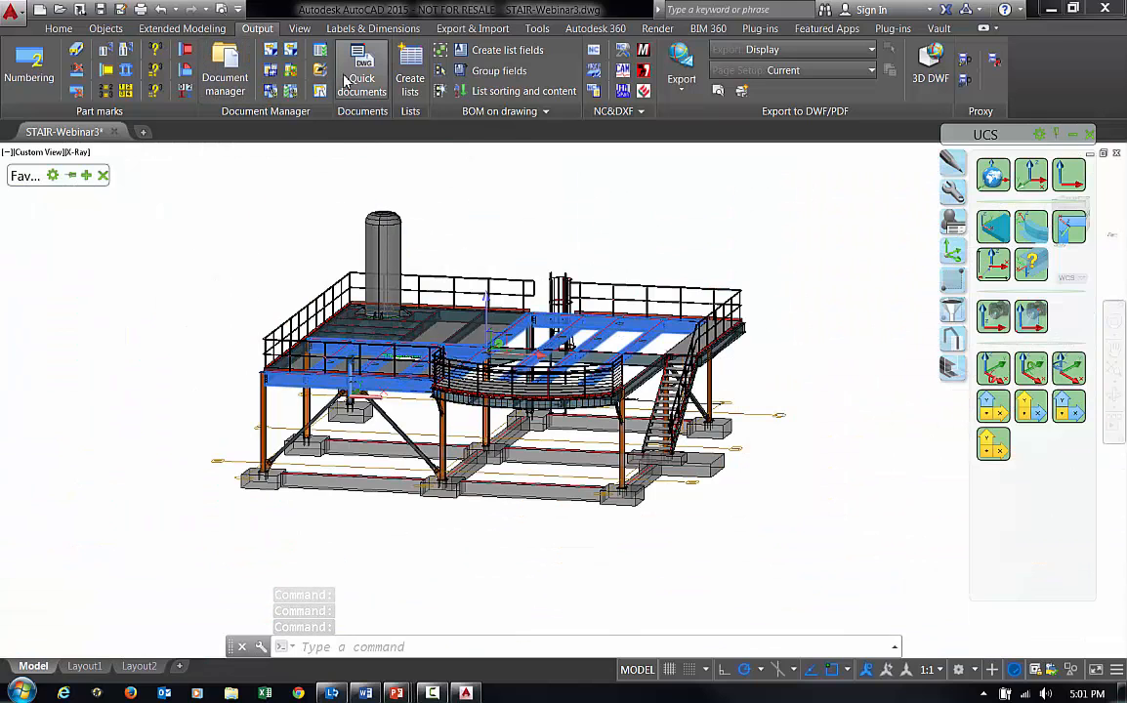
{"action": "left_click", "coordinate": [255, 250]}
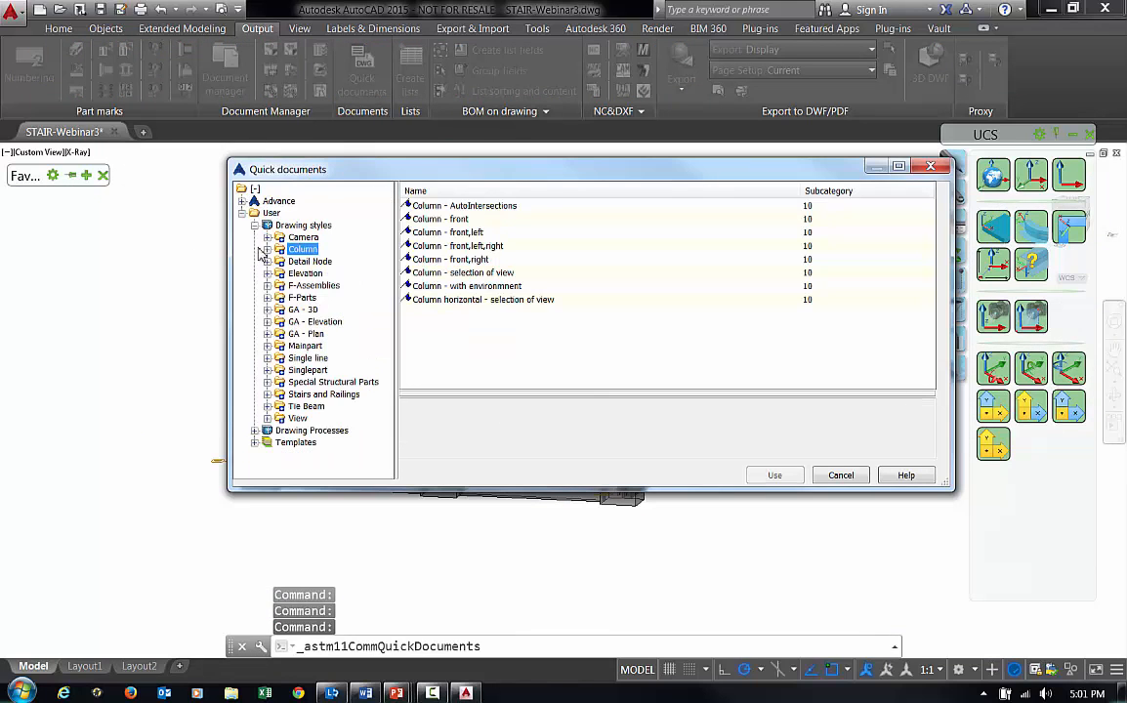
{"action": "left_click", "coordinate": [255, 225]}
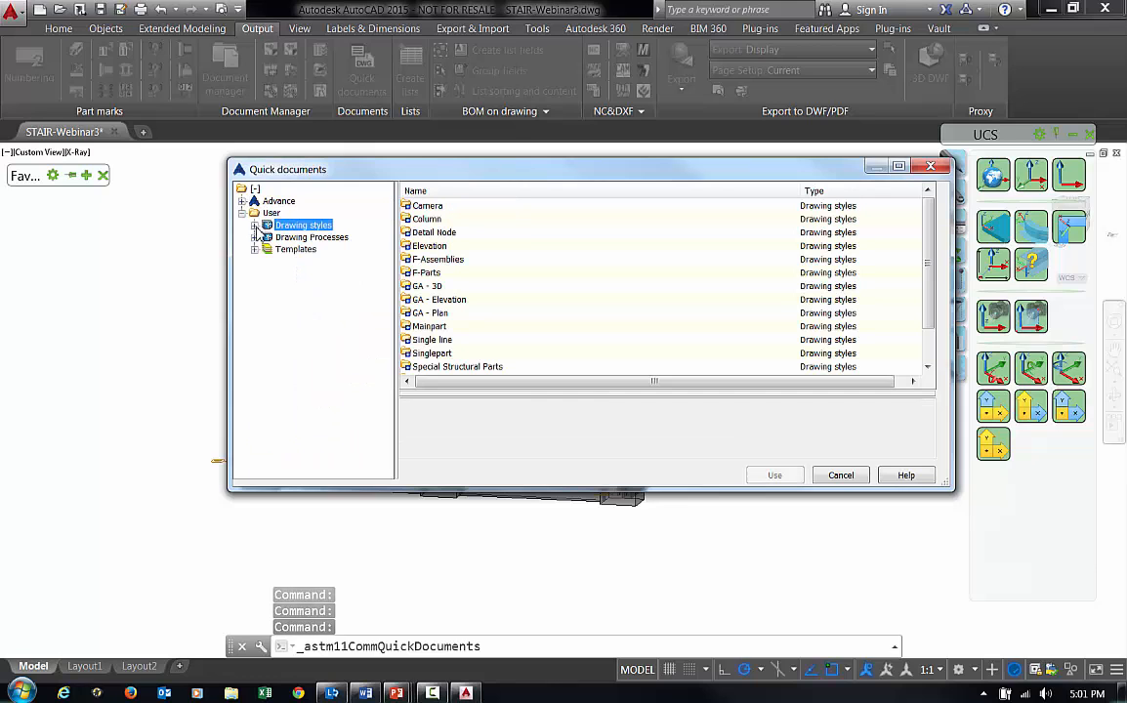
{"action": "left_click", "coordinate": [255, 237]}
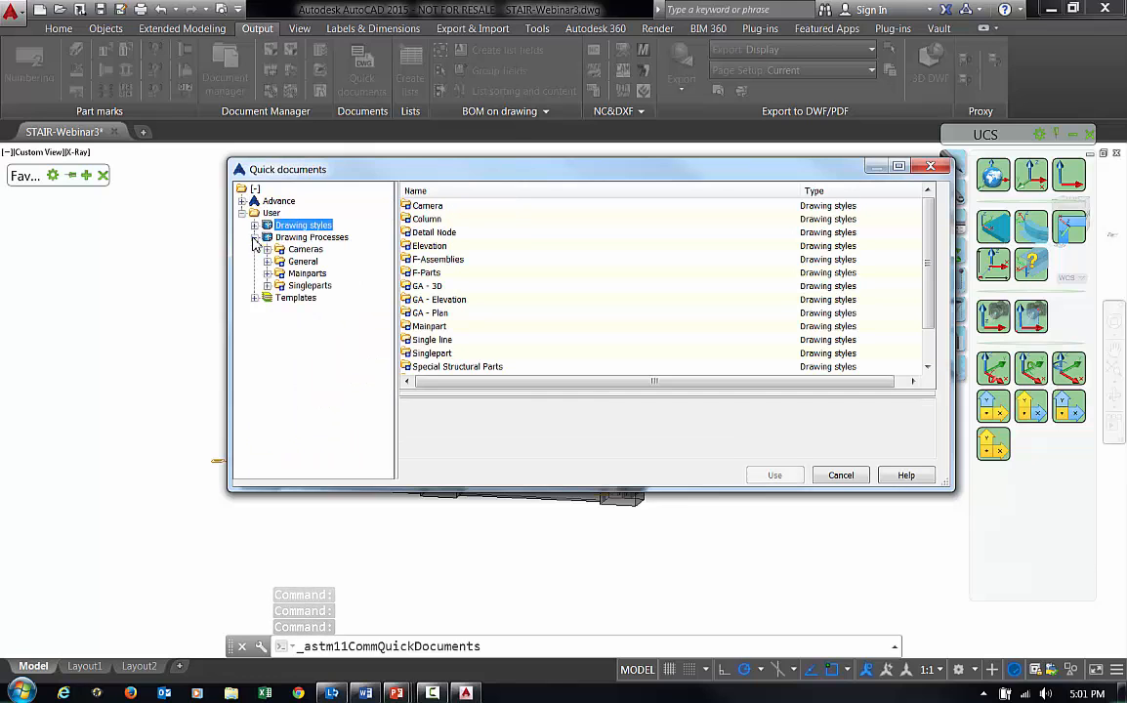
{"action": "left_click", "coordinate": [267, 286]}
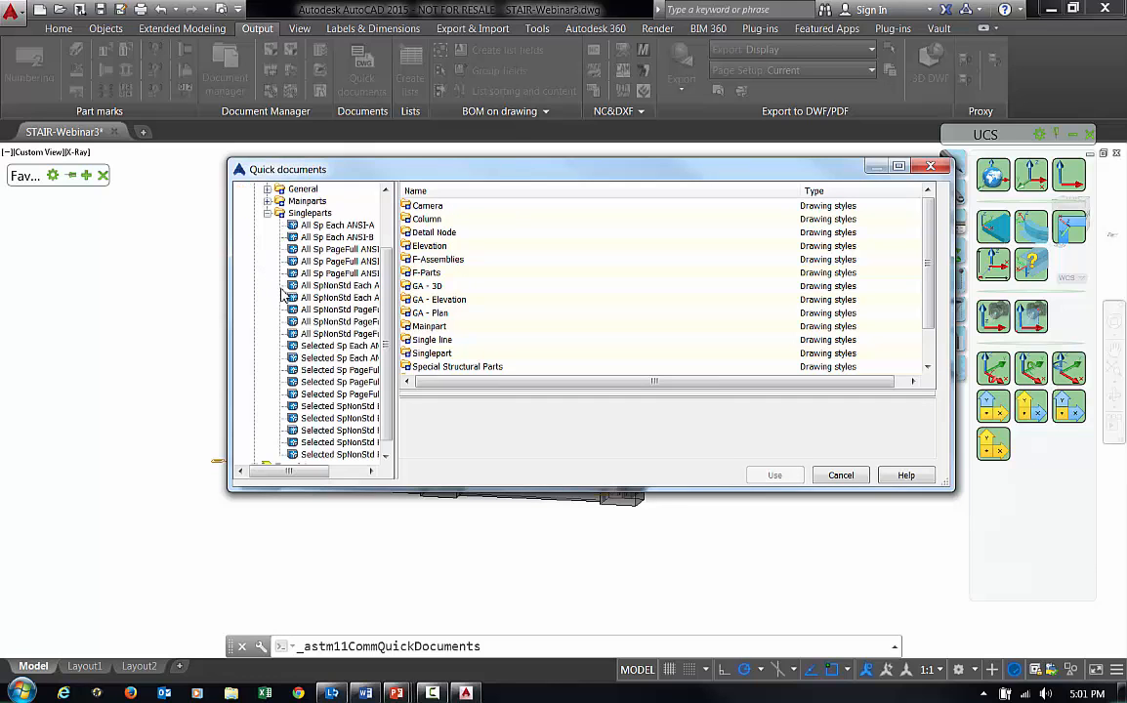
{"action": "left_click", "coordinate": [342, 455]}
{"action": "left_click_drag", "start_coordinate": [396, 434], "coordinate": [479, 439]}
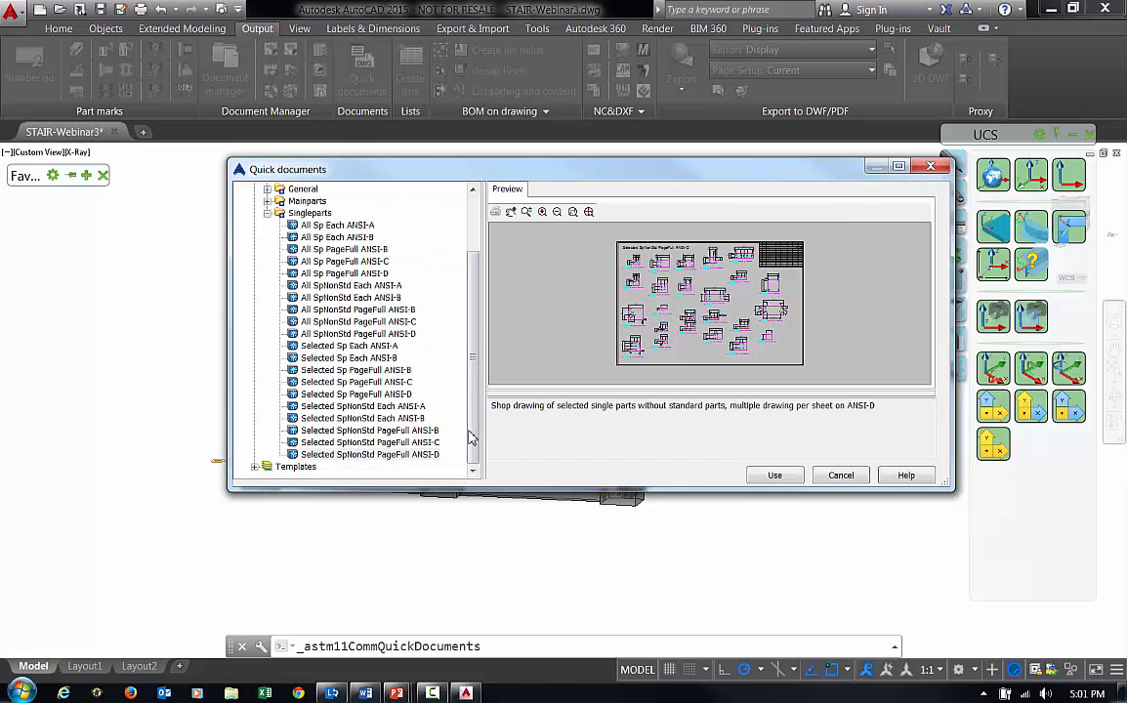
{"action": "left_click", "coordinate": [414, 455]}
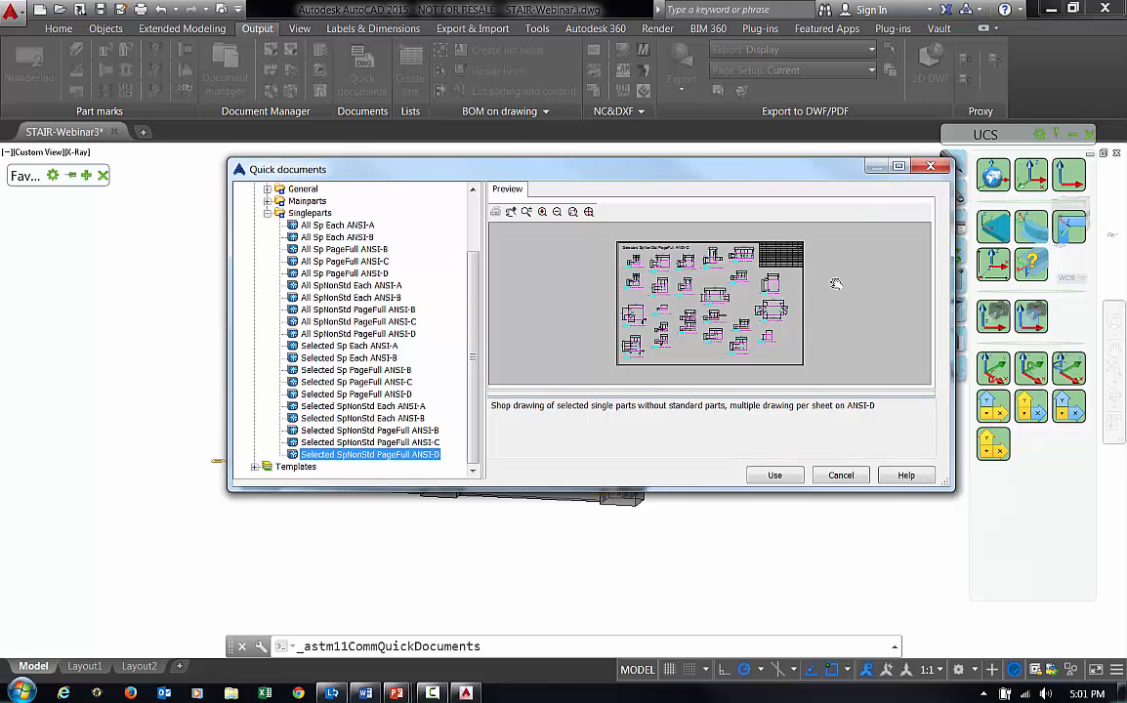
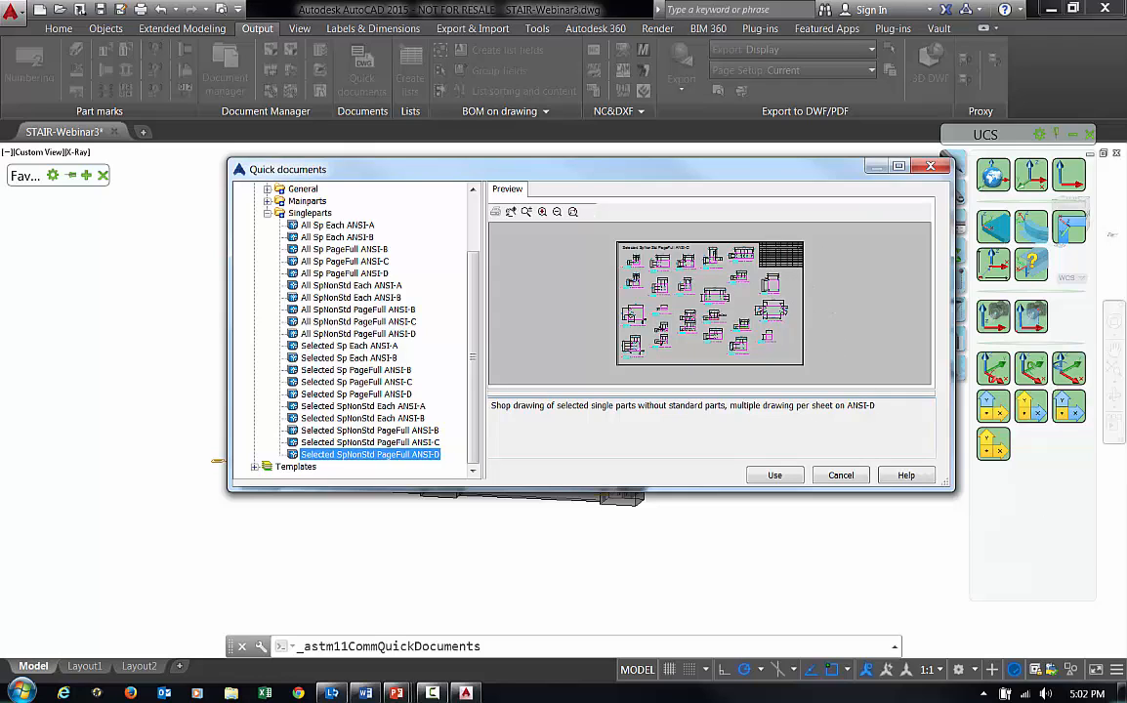
{"action": "key", "text": "alt+Tab"}
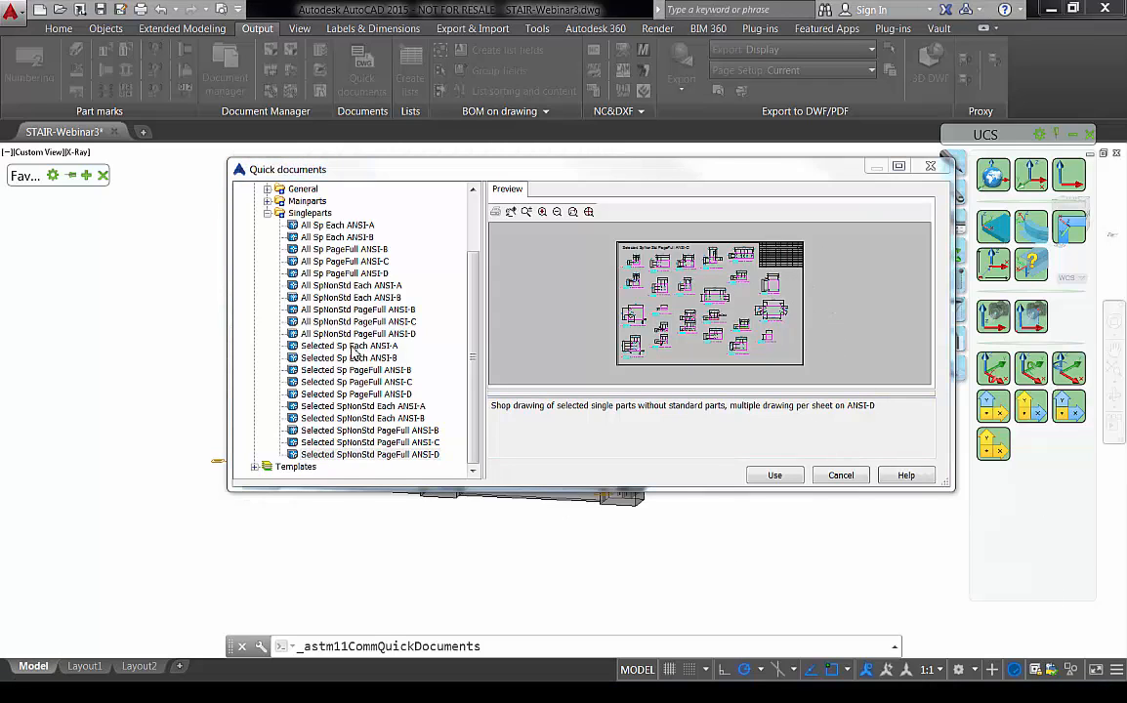
{"action": "left_click", "coordinate": [361, 227]}
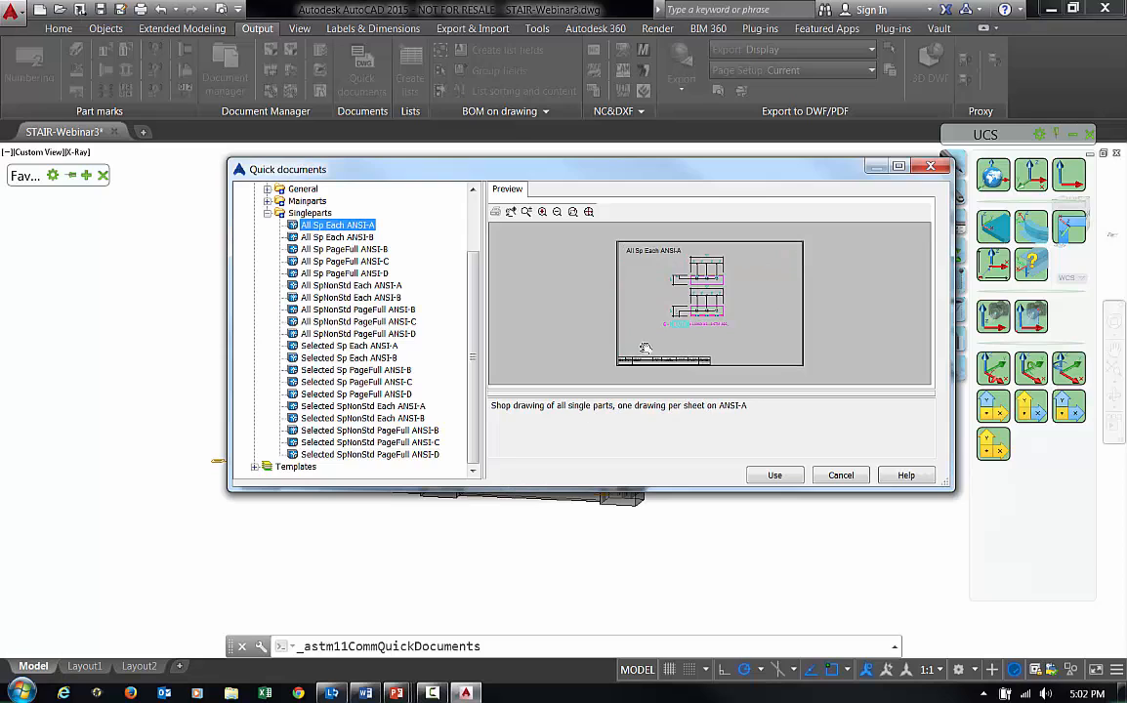
Step: Run the Mainparts process "Selected Mp PageFull ANSI-D" on the selected beams with drawing number 2, increment 1 and ascending part-mark arrangement
{"action": "left_click", "coordinate": [268, 213]}
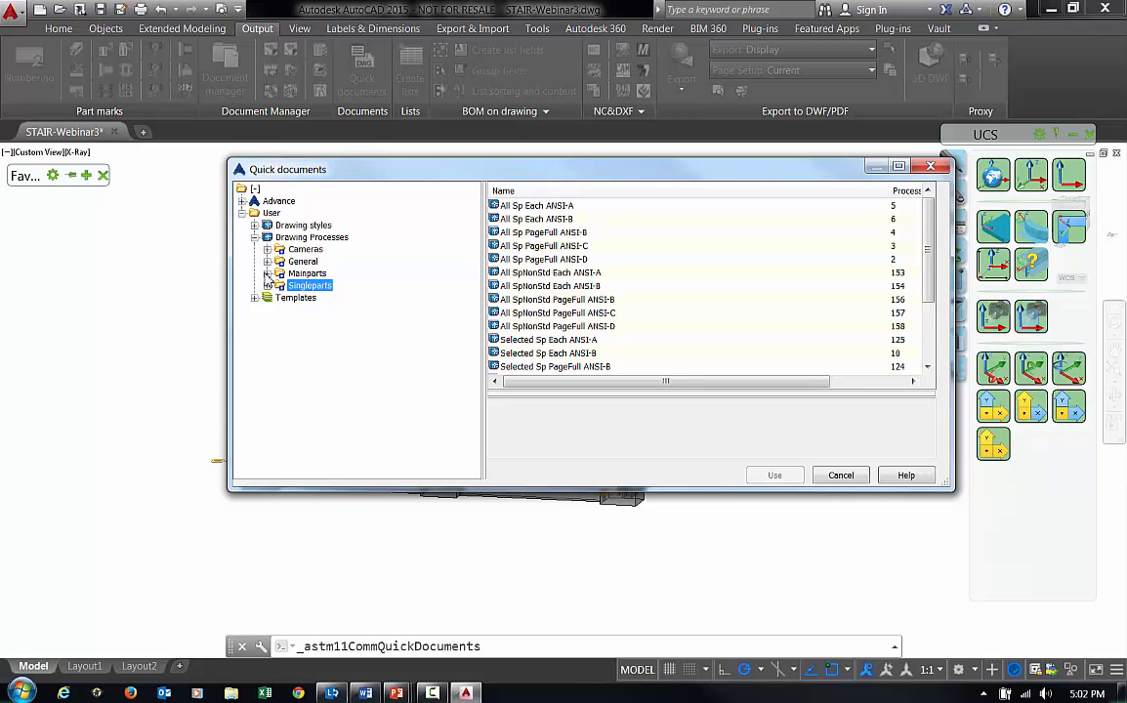
{"action": "left_click", "coordinate": [267, 273]}
{"action": "left_click", "coordinate": [370, 383]}
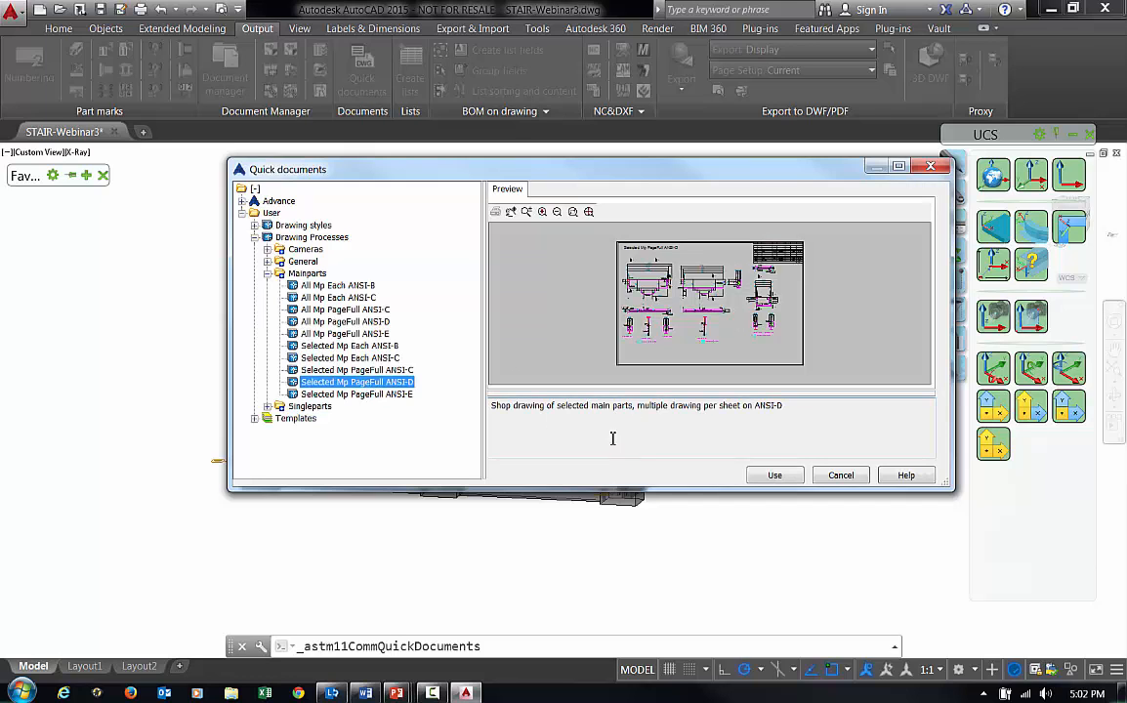
{"action": "left_click", "coordinate": [782, 476]}
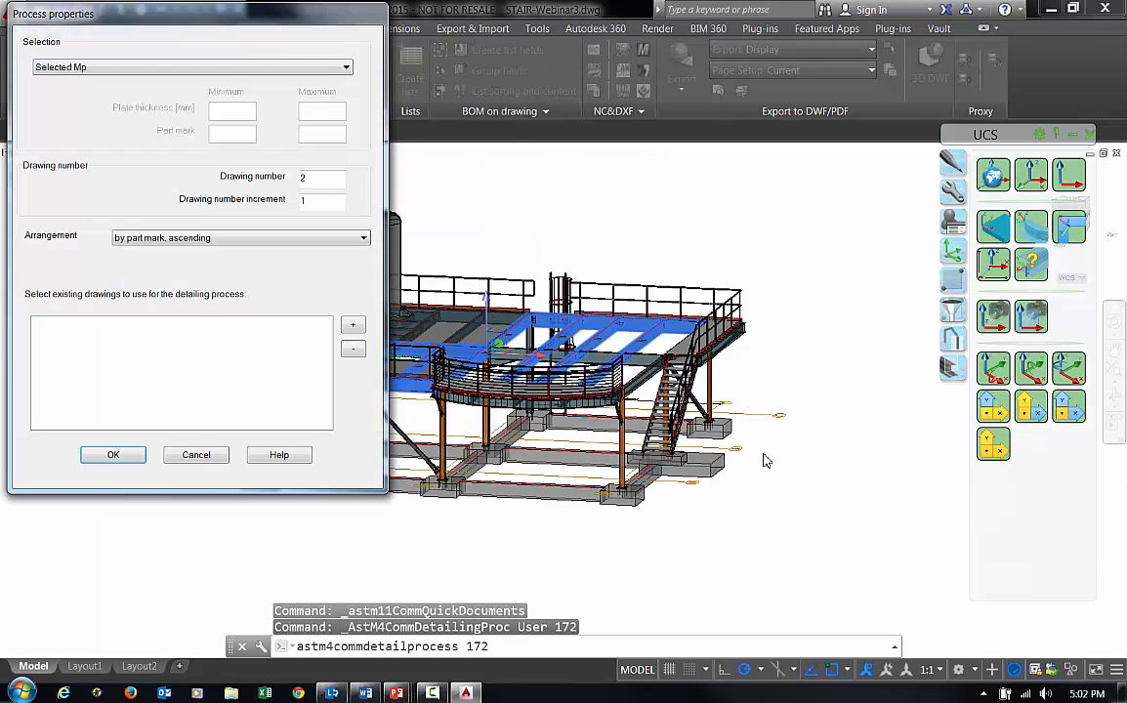
{"action": "left_click", "coordinate": [113, 456]}
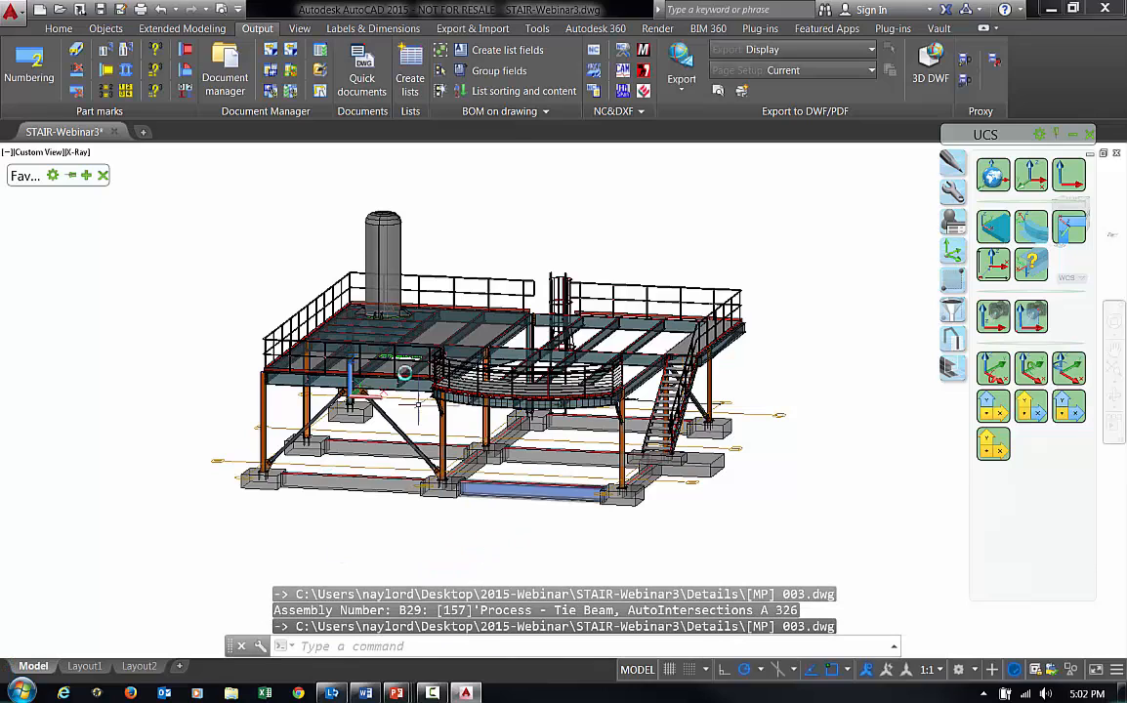
Step: Open the main part drawing [MP] 002 through the Document Manager
{"action": "left_click", "coordinate": [223, 67]}
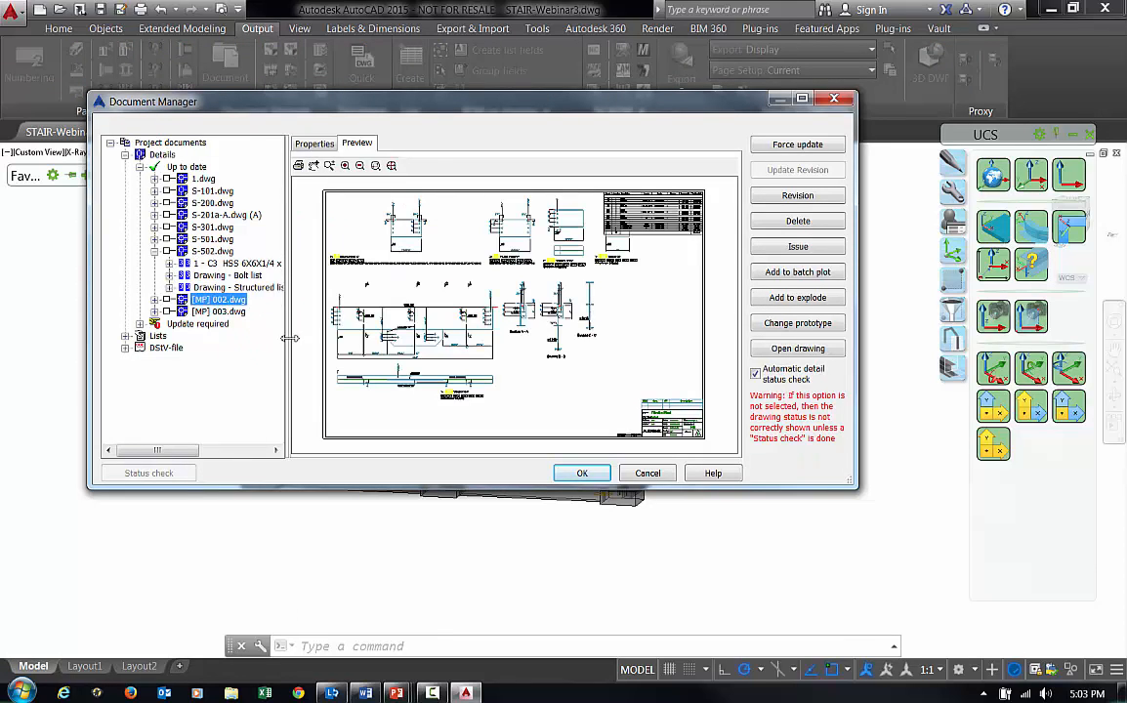
{"action": "double_click", "coordinate": [217, 300]}
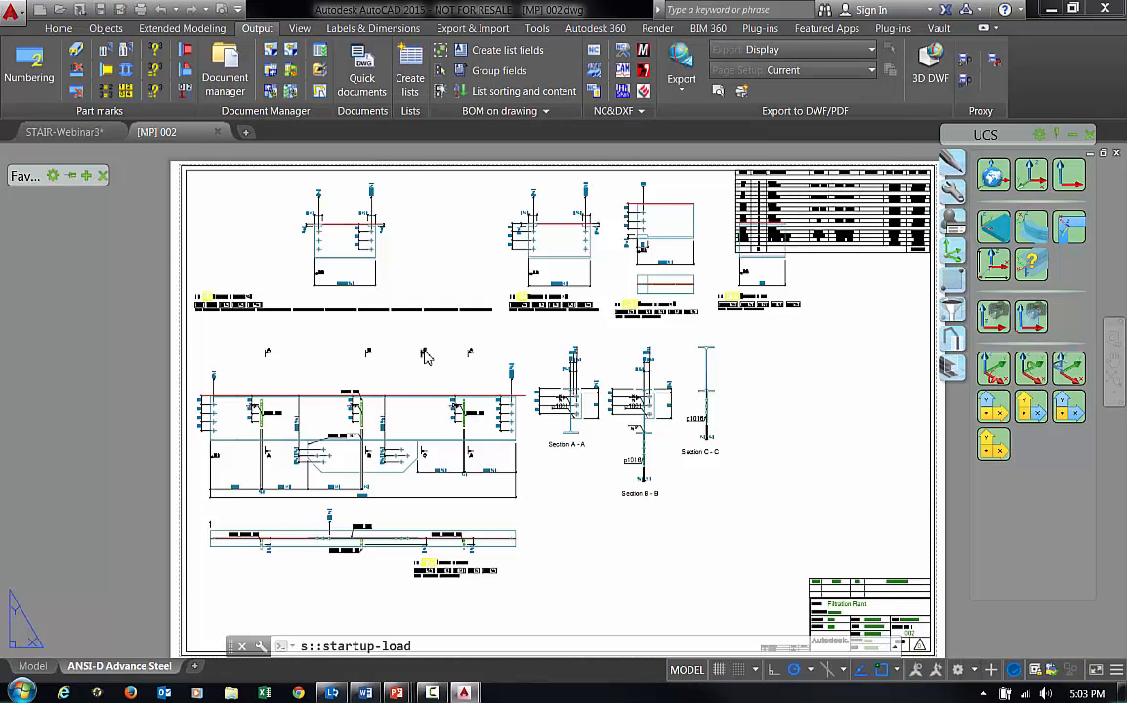
{"action": "left_click", "coordinate": [791, 318]}
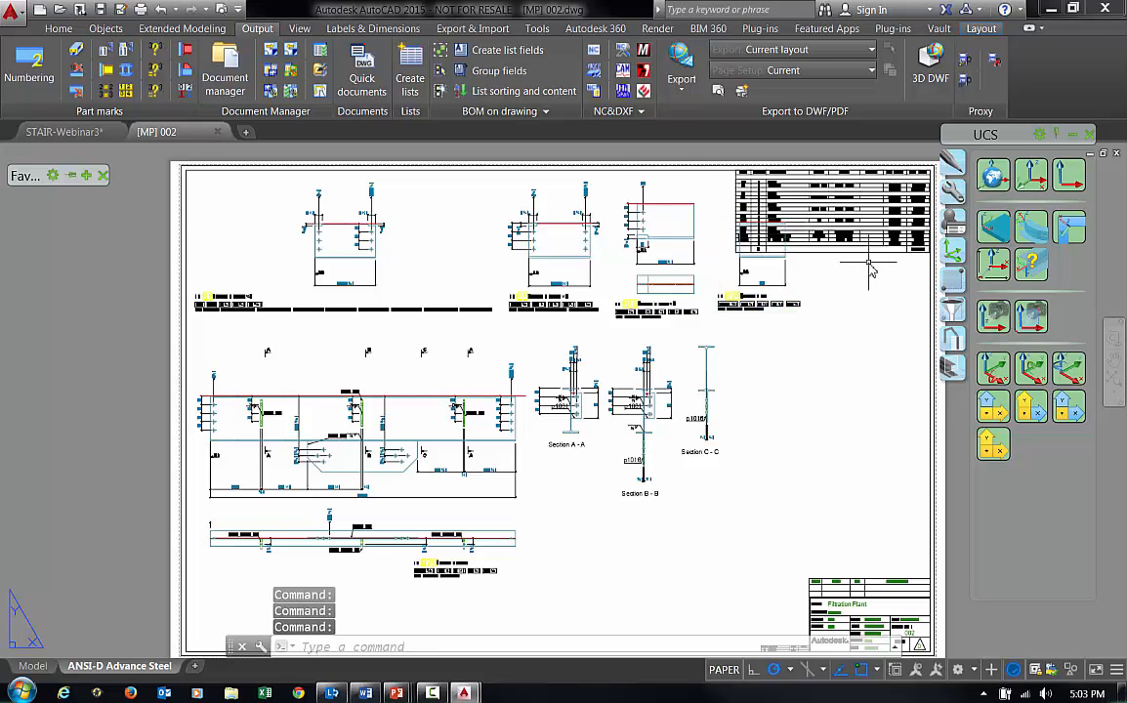
Step: Move the beam detail that overlaps the parts list down into the empty area above the title block
{"action": "type", "text": "m"}
{"action": "key", "text": "Return"}
{"action": "left_click", "coordinate": [819, 293]}
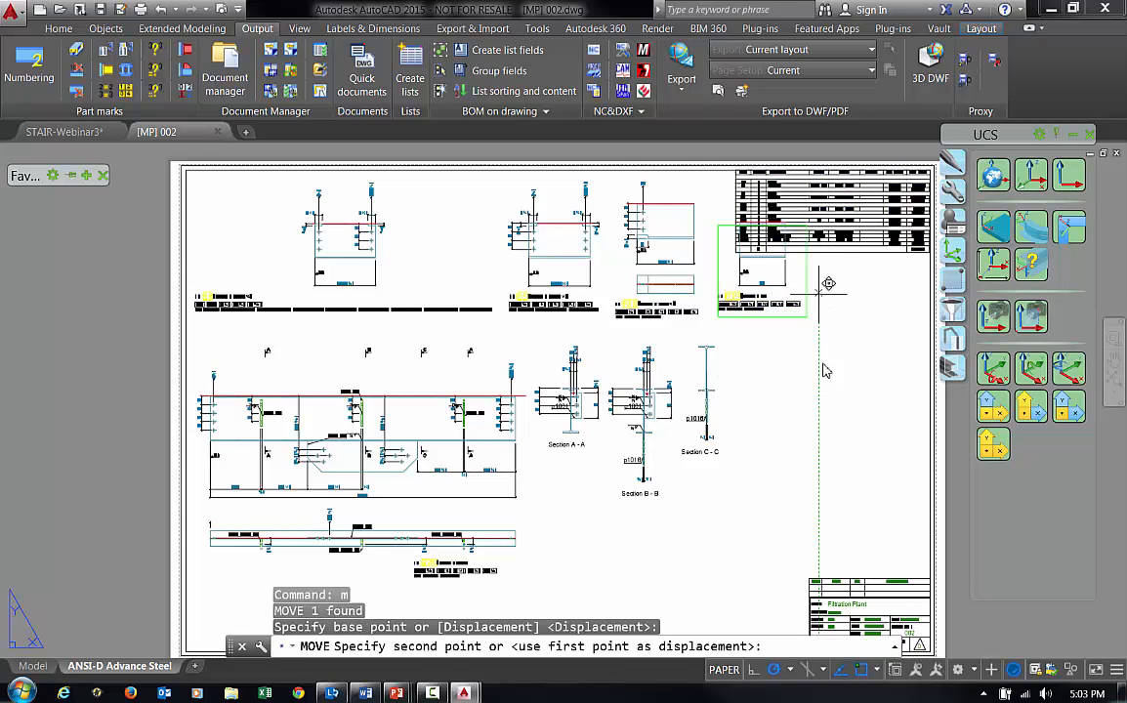
{"action": "left_click", "coordinate": [842, 479]}
Step: Check the beam details and their sections on the sheet, and close the [MP] 002 drawing with its changes saved
{"action": "scroll", "coordinate": [311, 245], "scroll_direction": "up", "scroll_amount": 5}
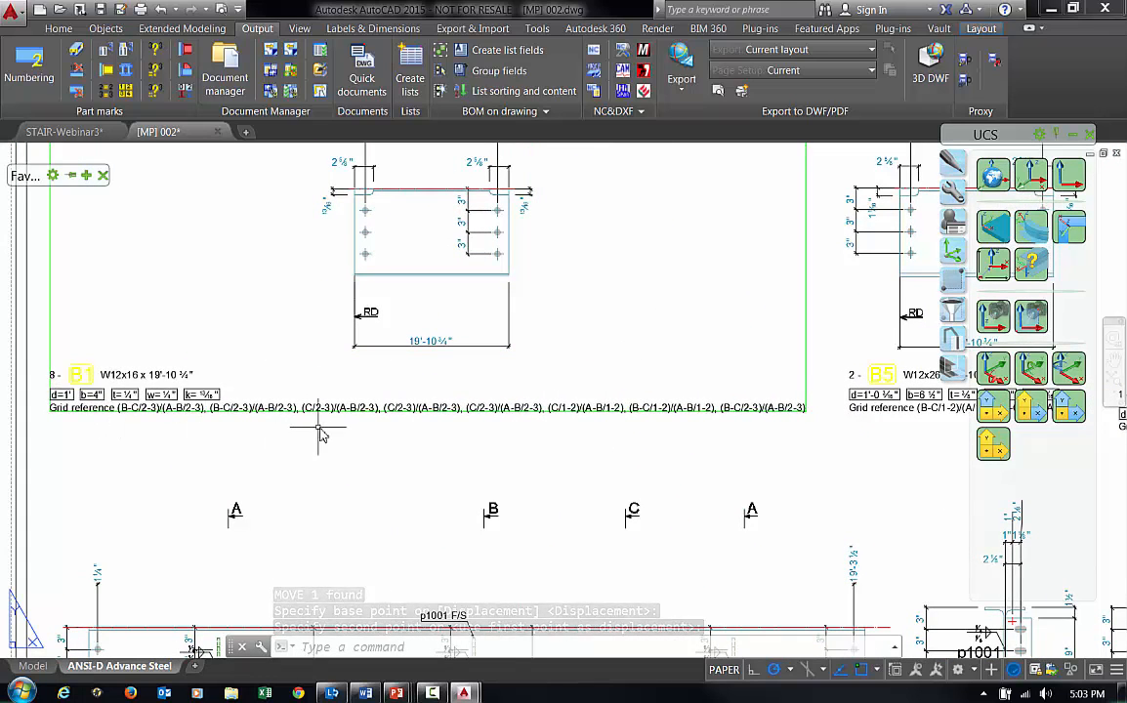
{"action": "middle_click_drag", "start_coordinate": [557, 293], "coordinate": [478, 383]}
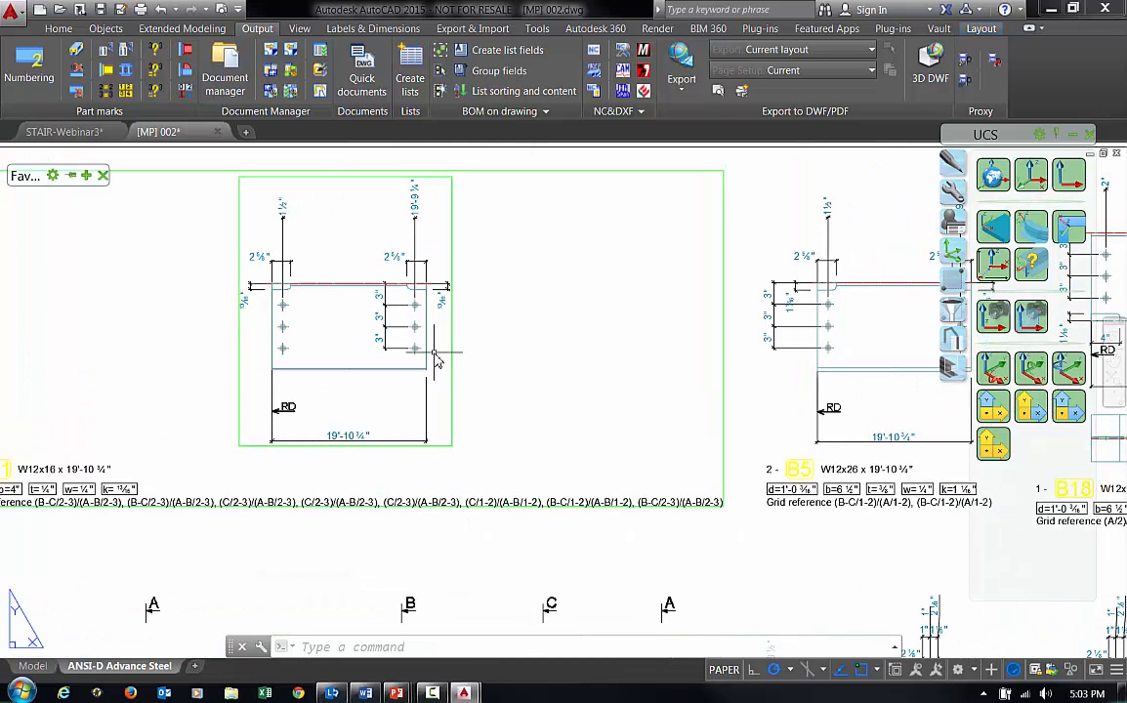
{"action": "scroll", "coordinate": [403, 315], "scroll_direction": "down", "scroll_amount": 3}
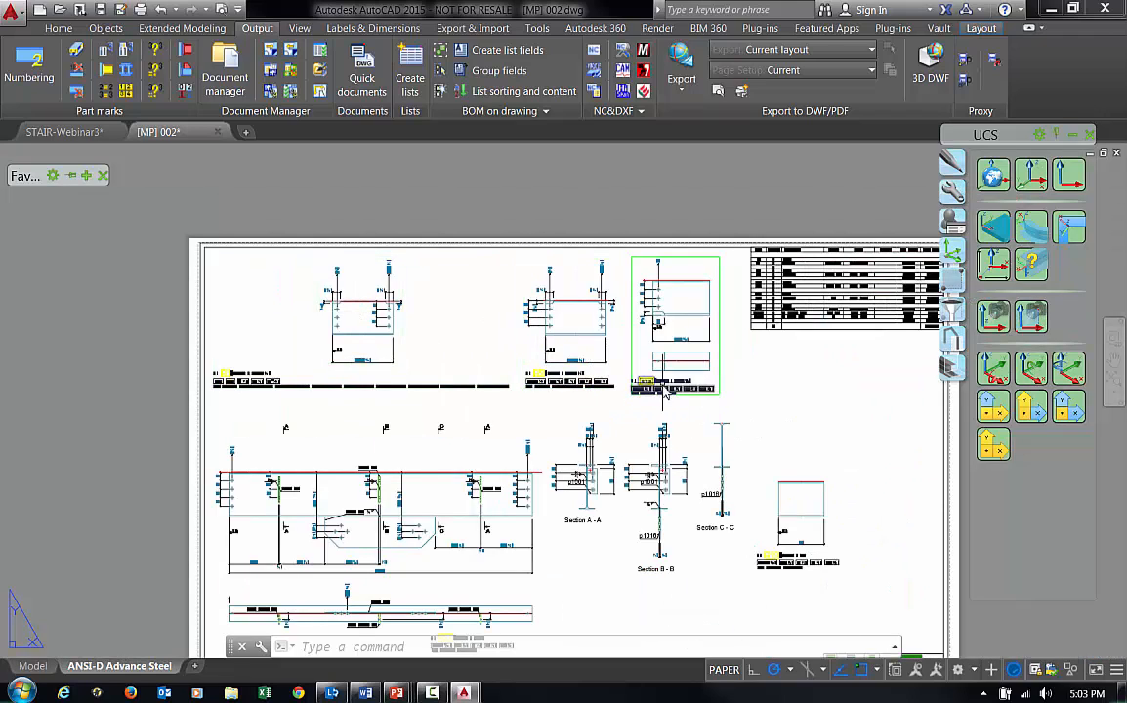
{"action": "middle_click_drag", "start_coordinate": [671, 382], "coordinate": [649, 278]}
{"action": "scroll", "coordinate": [387, 499], "scroll_direction": "up", "scroll_amount": 2}
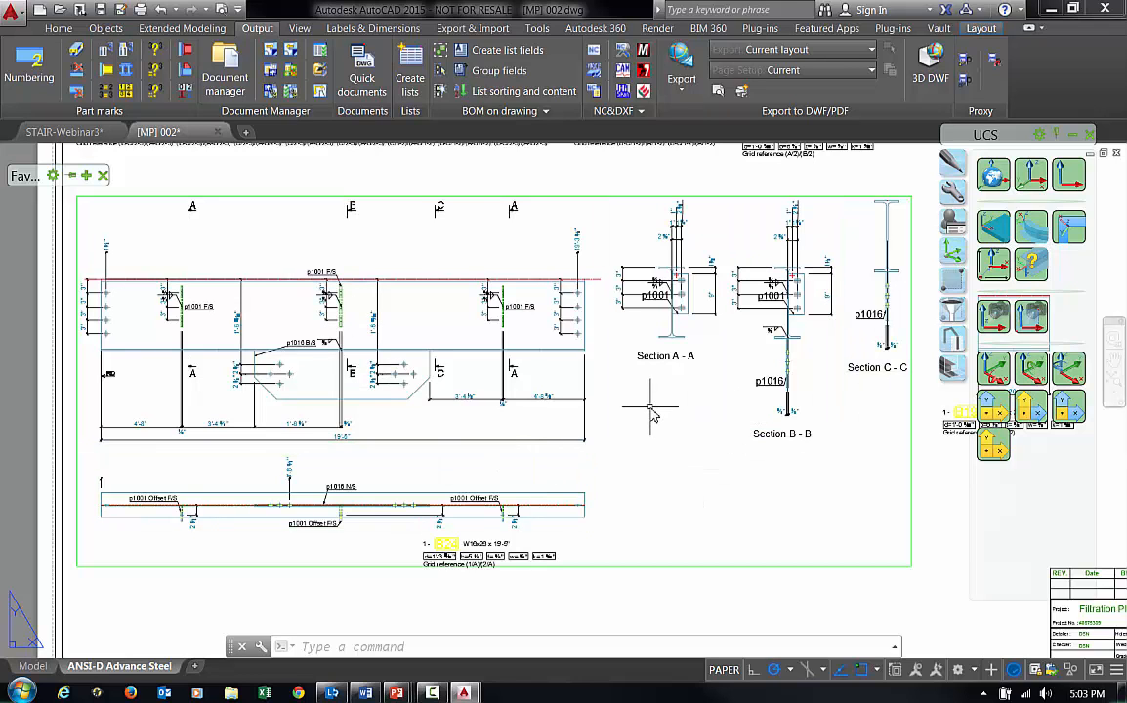
{"action": "scroll", "coordinate": [372, 449], "scroll_direction": "down", "scroll_amount": 5}
{"action": "middle_click_drag", "start_coordinate": [580, 407], "coordinate": [513, 393]}
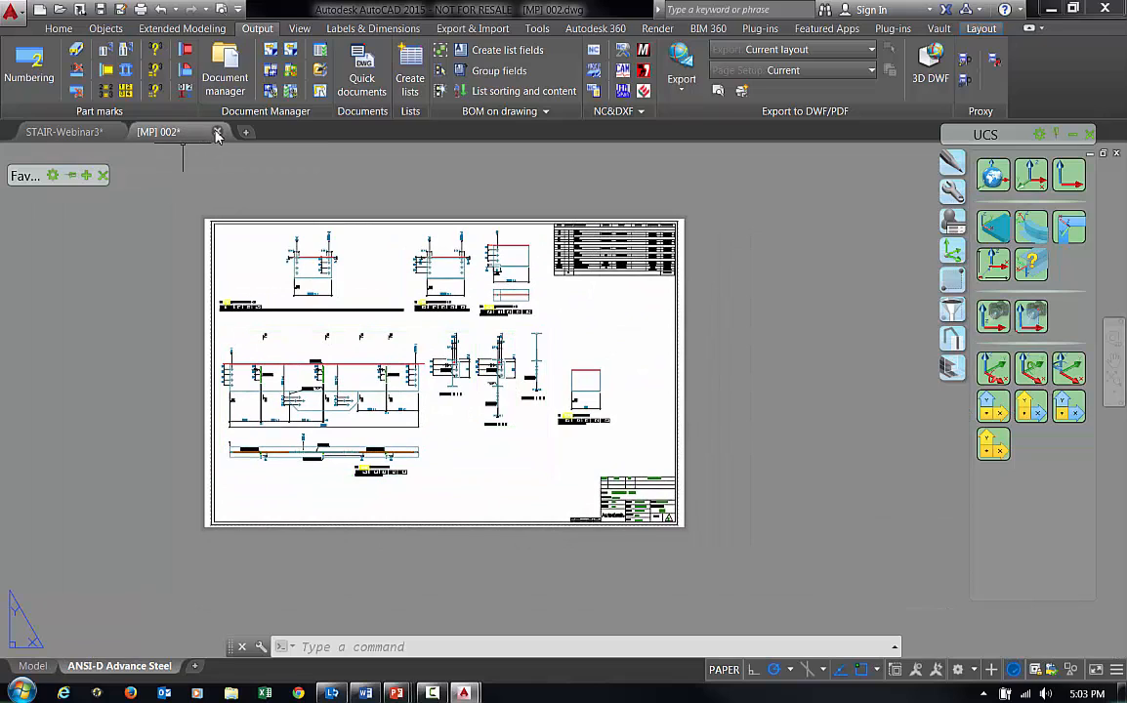
{"action": "left_click", "coordinate": [217, 132]}
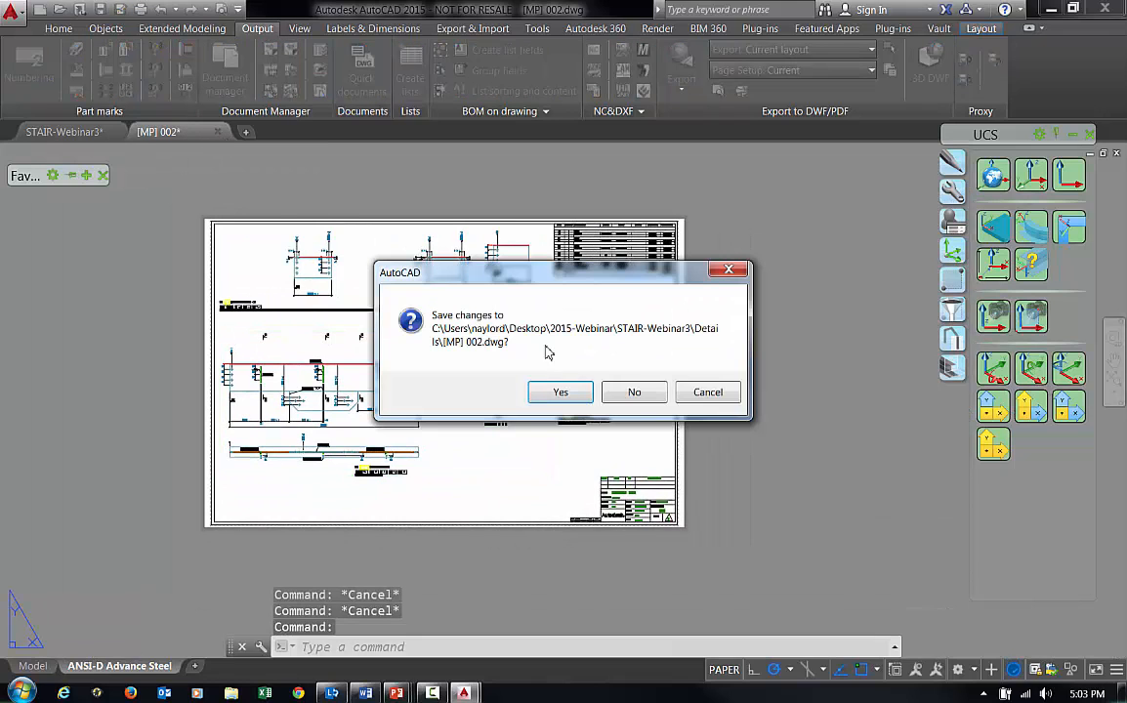
{"action": "left_click", "coordinate": [574, 395]}
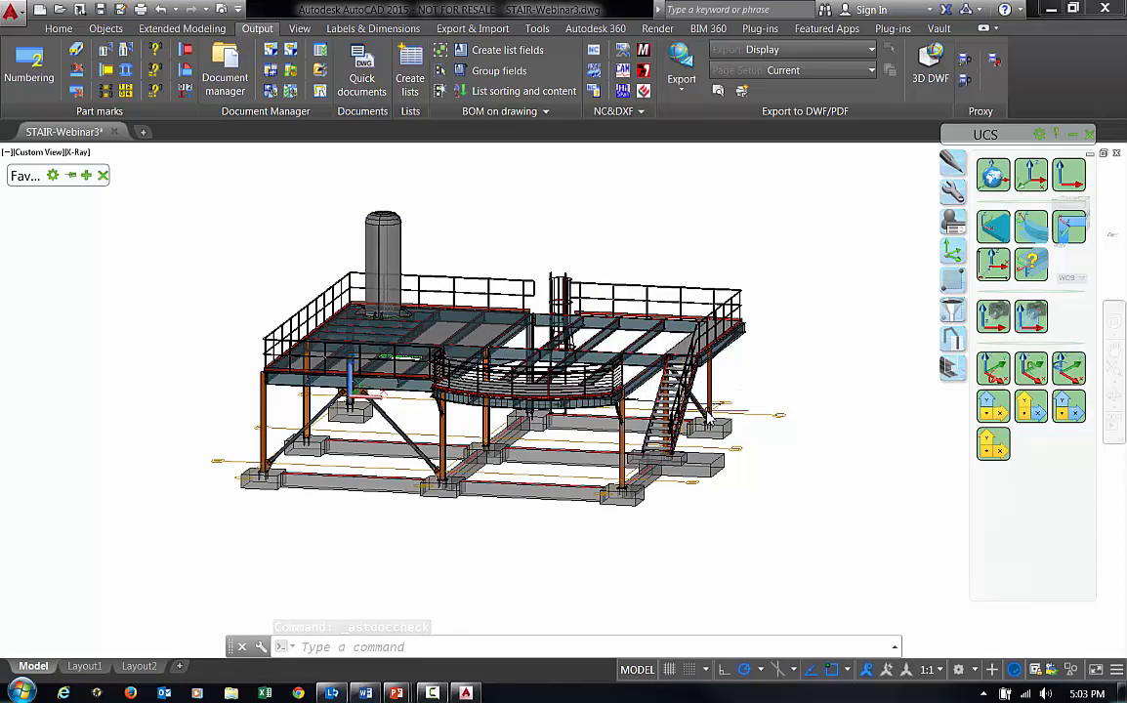
Step: Review the Stairs and Railings drawing styles in Quick Documents, previewing the MP Ladder, MP Ladder Vertical, MP Railing and Mp Stair at UCS styles
{"action": "scroll", "coordinate": [510, 362], "scroll_direction": "up", "scroll_amount": 2}
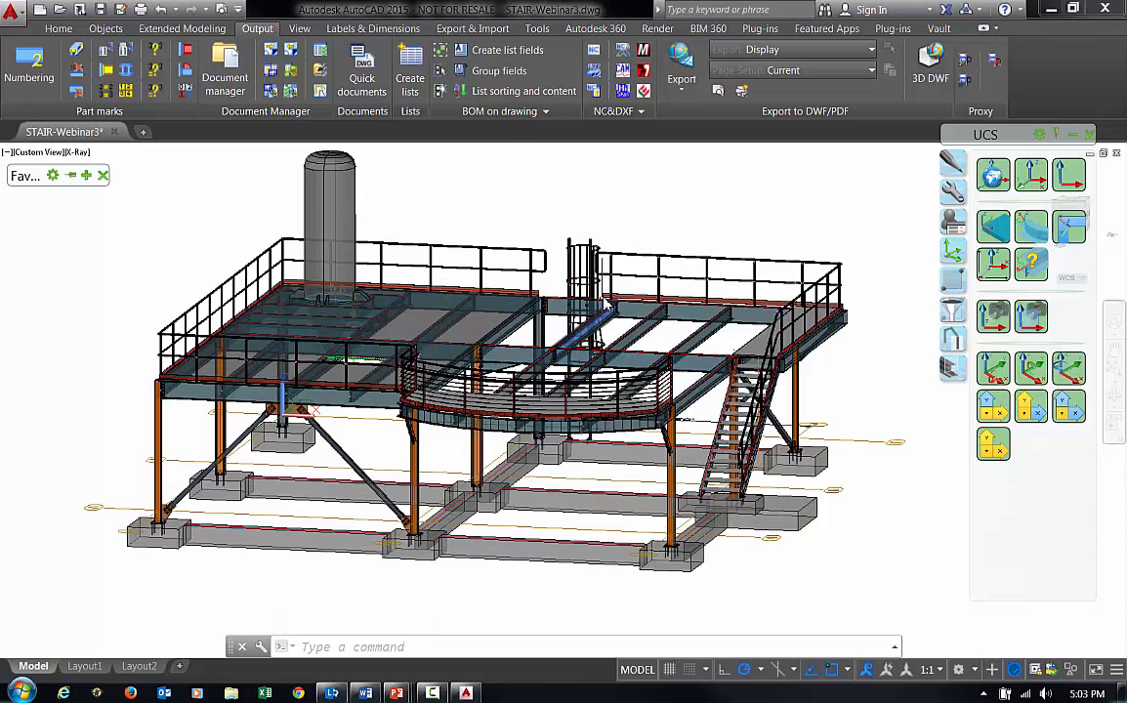
{"action": "left_click", "coordinate": [361, 80]}
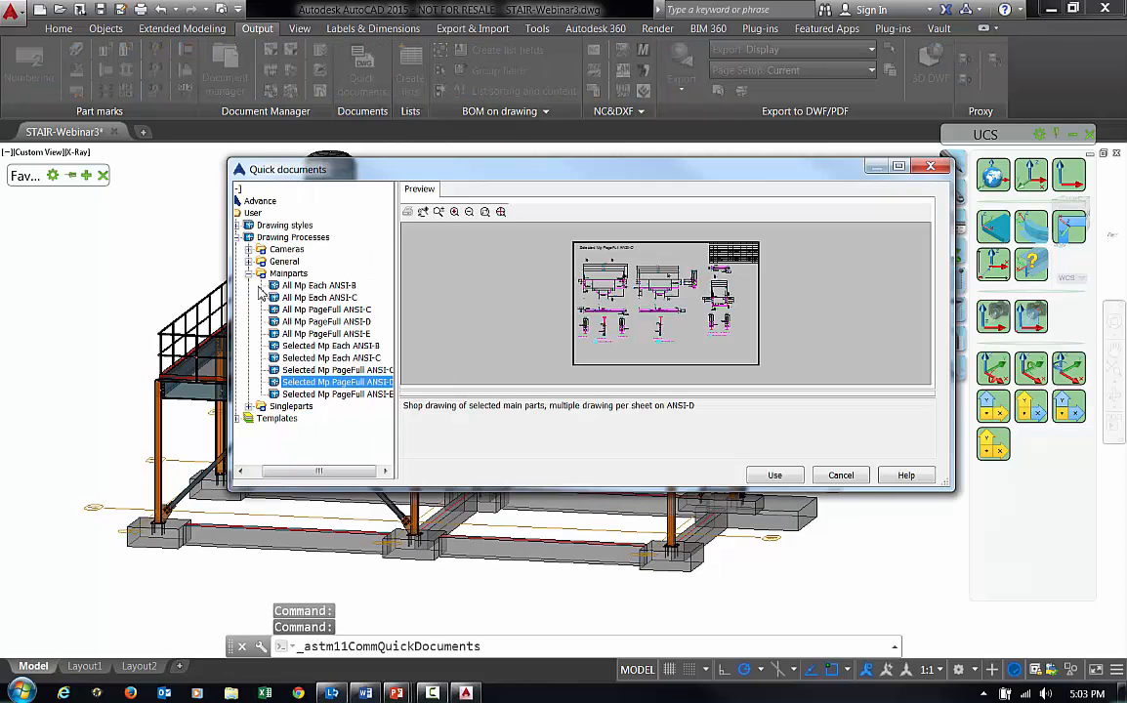
{"action": "left_click", "coordinate": [249, 274]}
{"action": "left_click", "coordinate": [243, 213]}
{"action": "left_click", "coordinate": [243, 212]}
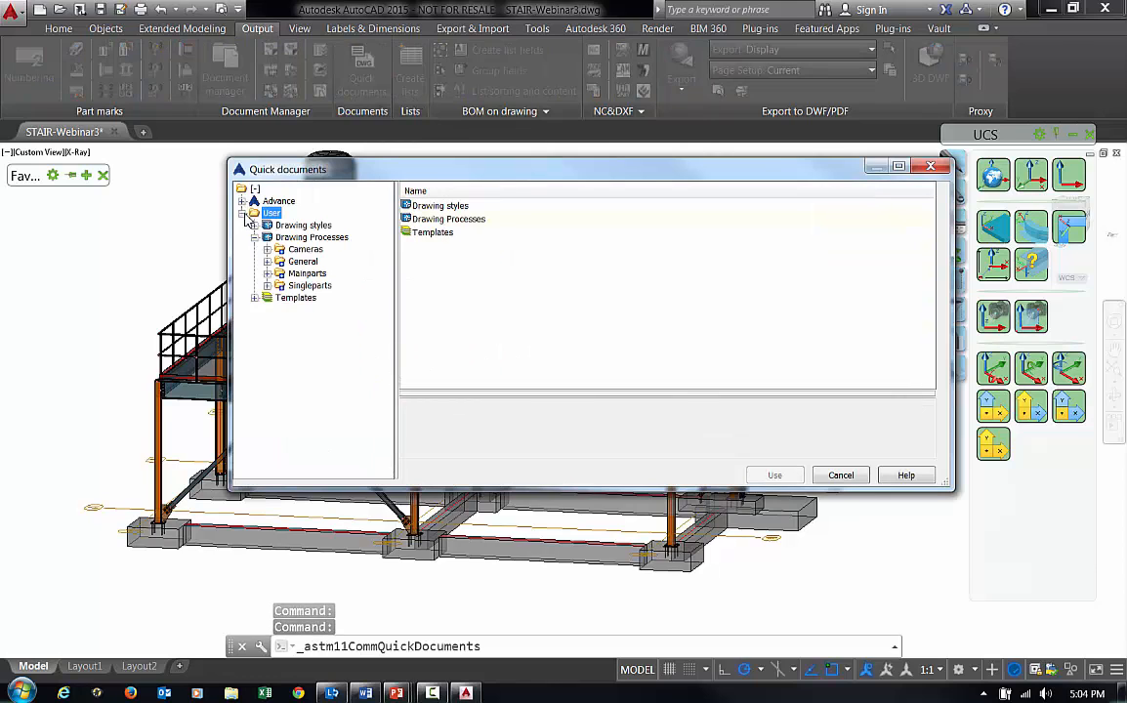
{"action": "left_click", "coordinate": [255, 224]}
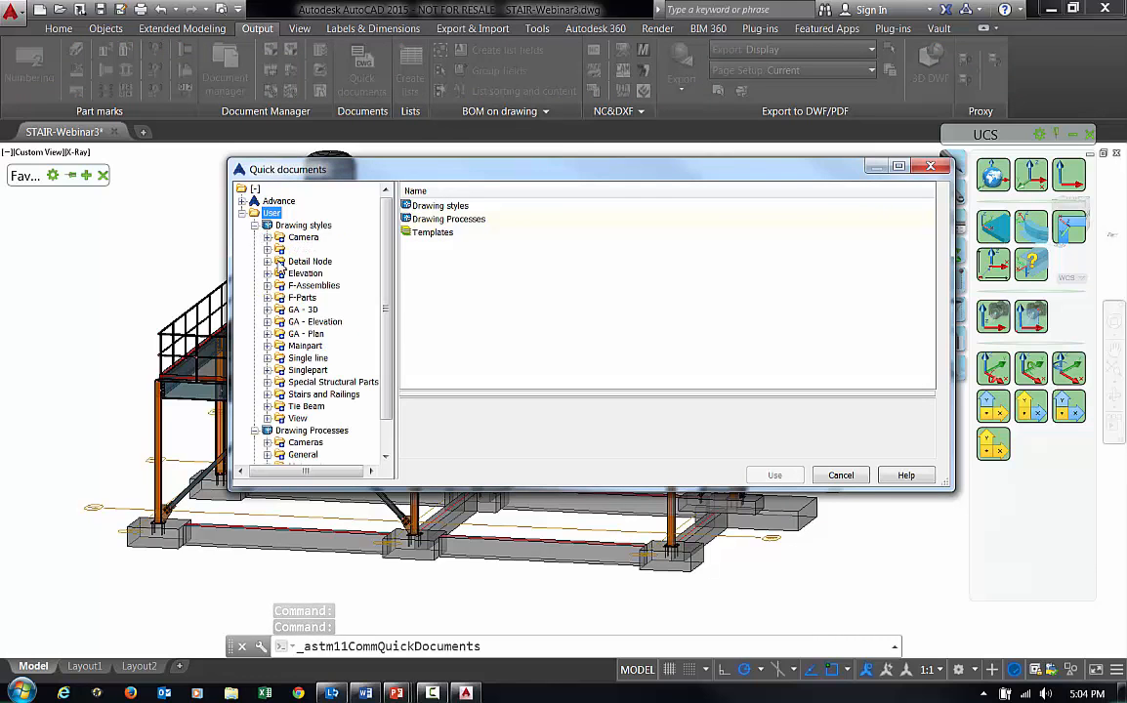
{"action": "double_click", "coordinate": [315, 392]}
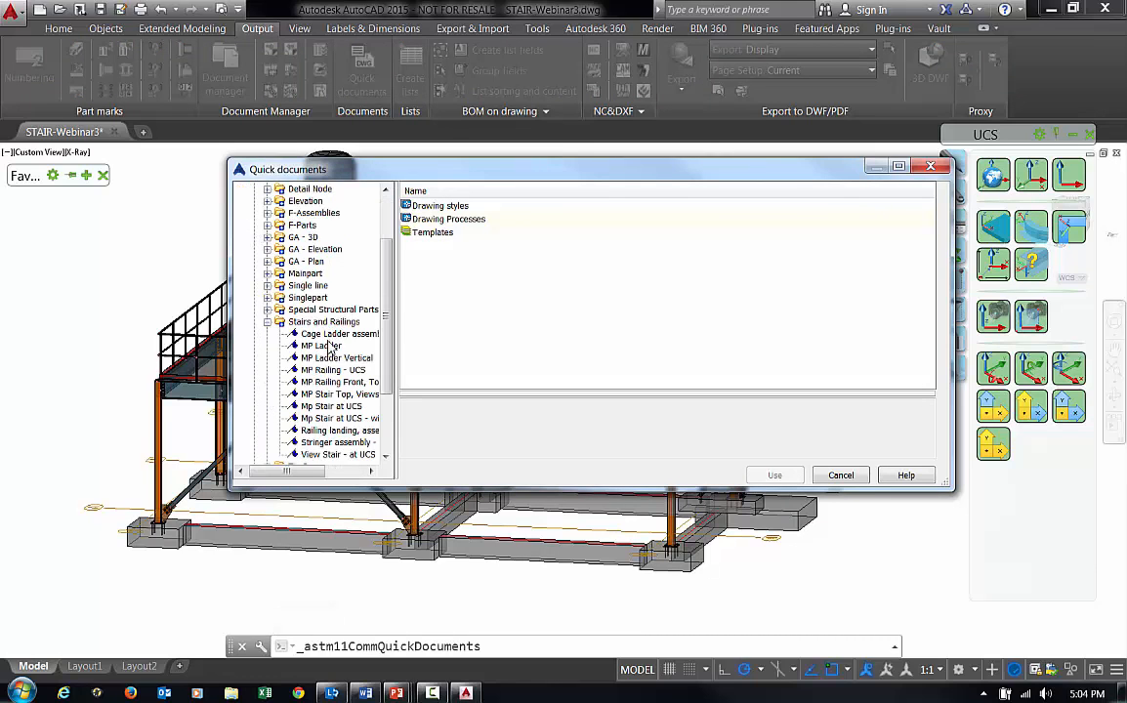
{"action": "left_click", "coordinate": [330, 345]}
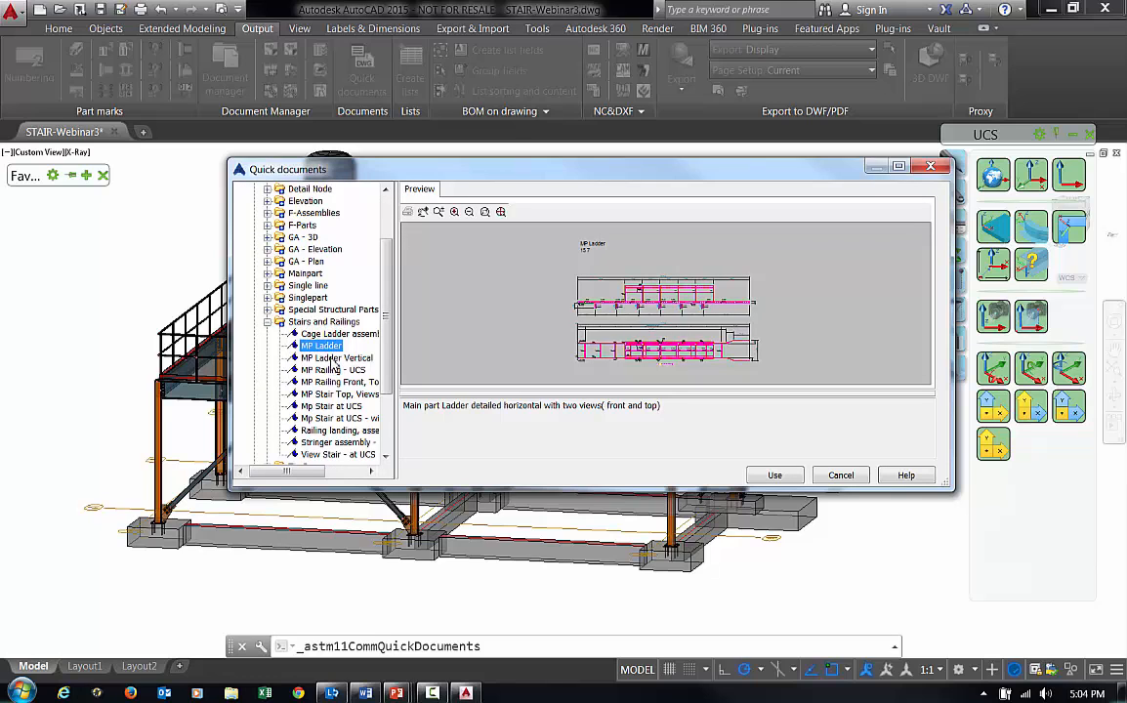
{"action": "left_click", "coordinate": [334, 358]}
{"action": "left_click", "coordinate": [329, 371]}
{"action": "left_click", "coordinate": [331, 383]}
{"action": "left_click", "coordinate": [333, 406]}
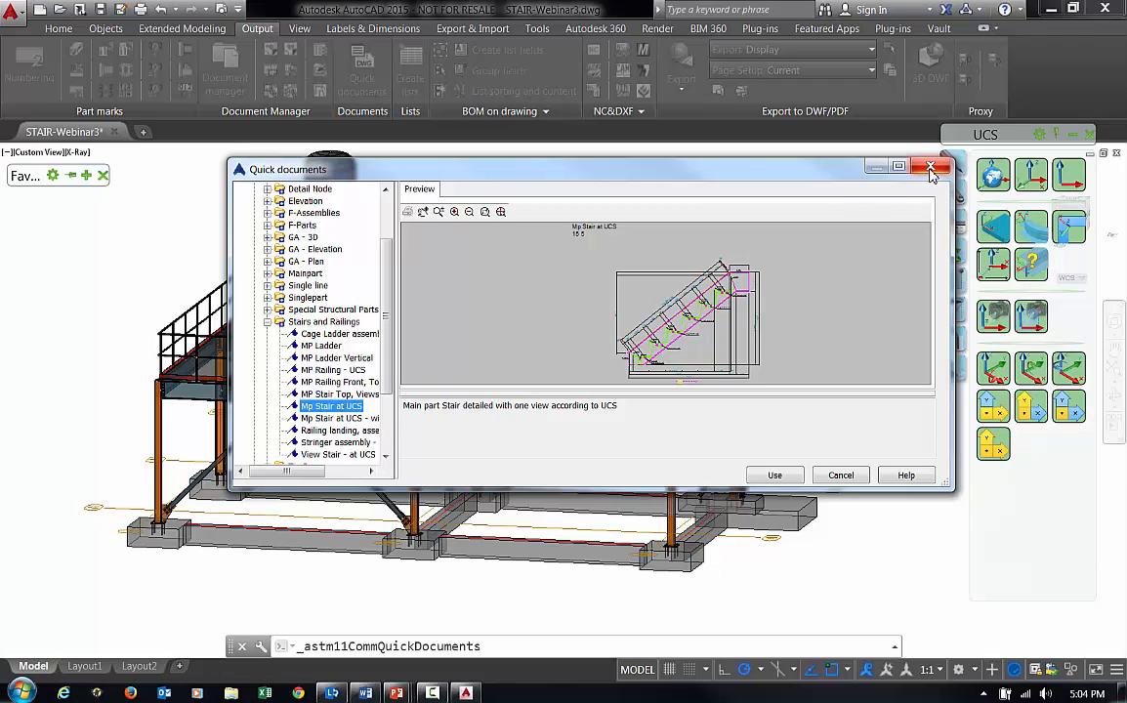
Step: Apply the Cage Ladder assembly drawing style to the platform's caged ladder, creating new drawing number 4 from the default prototype
{"action": "left_click", "coordinate": [332, 334]}
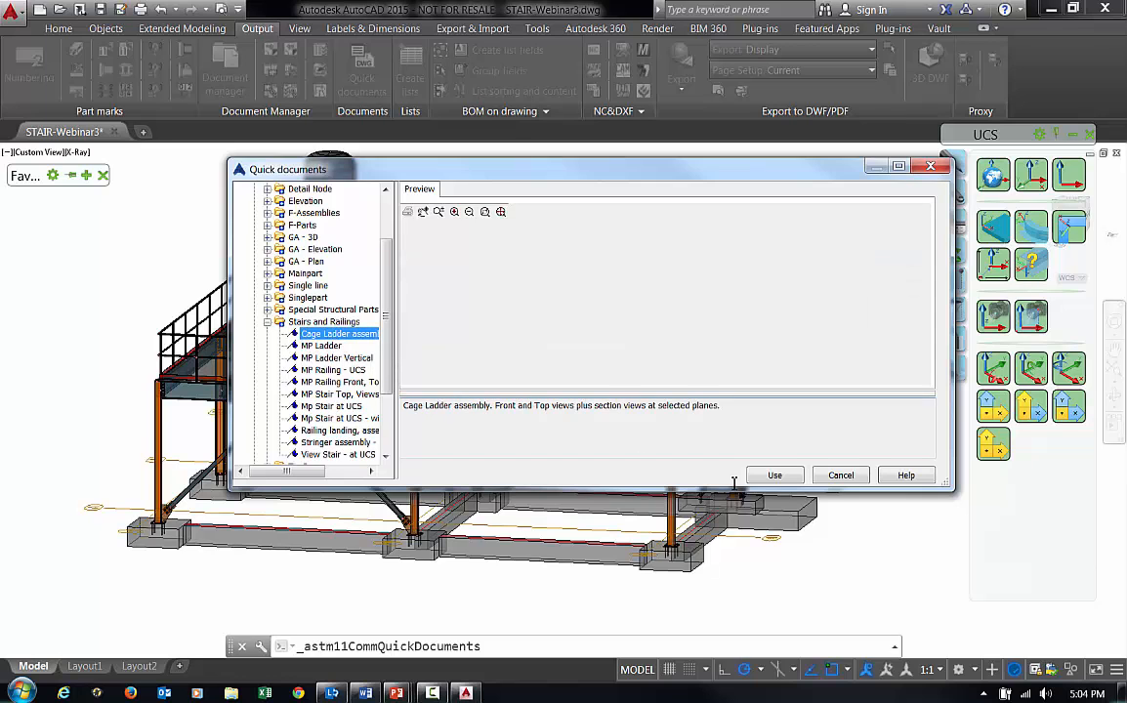
{"action": "left_click", "coordinate": [775, 477]}
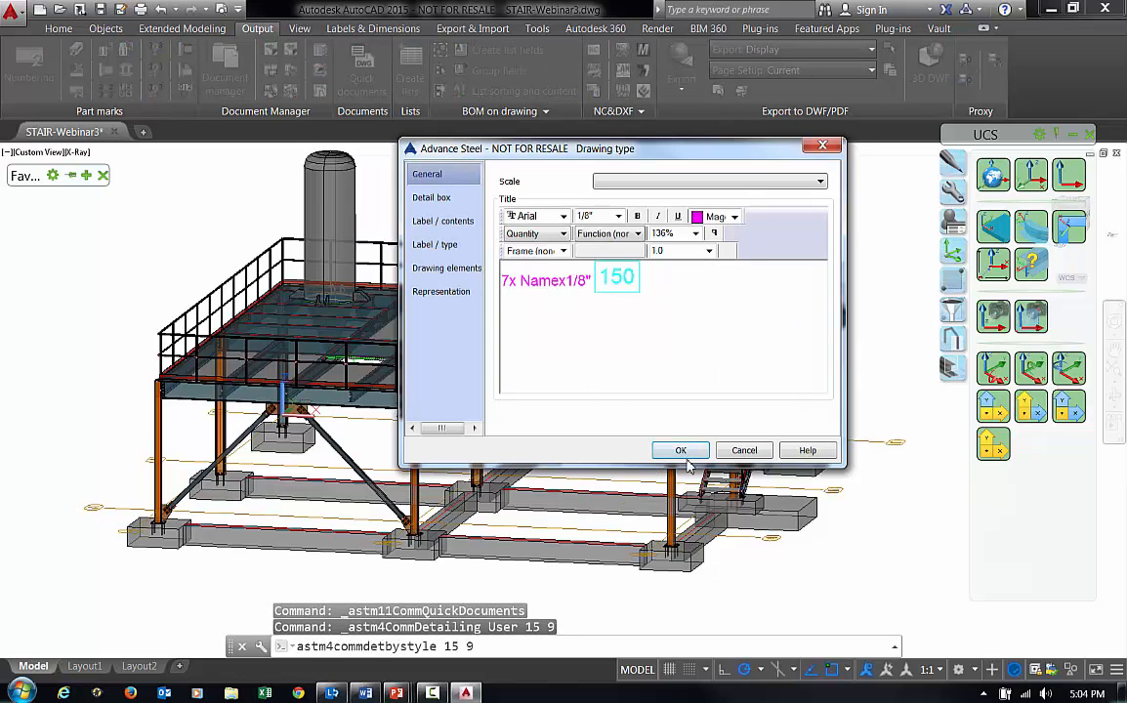
{"action": "left_click", "coordinate": [681, 453]}
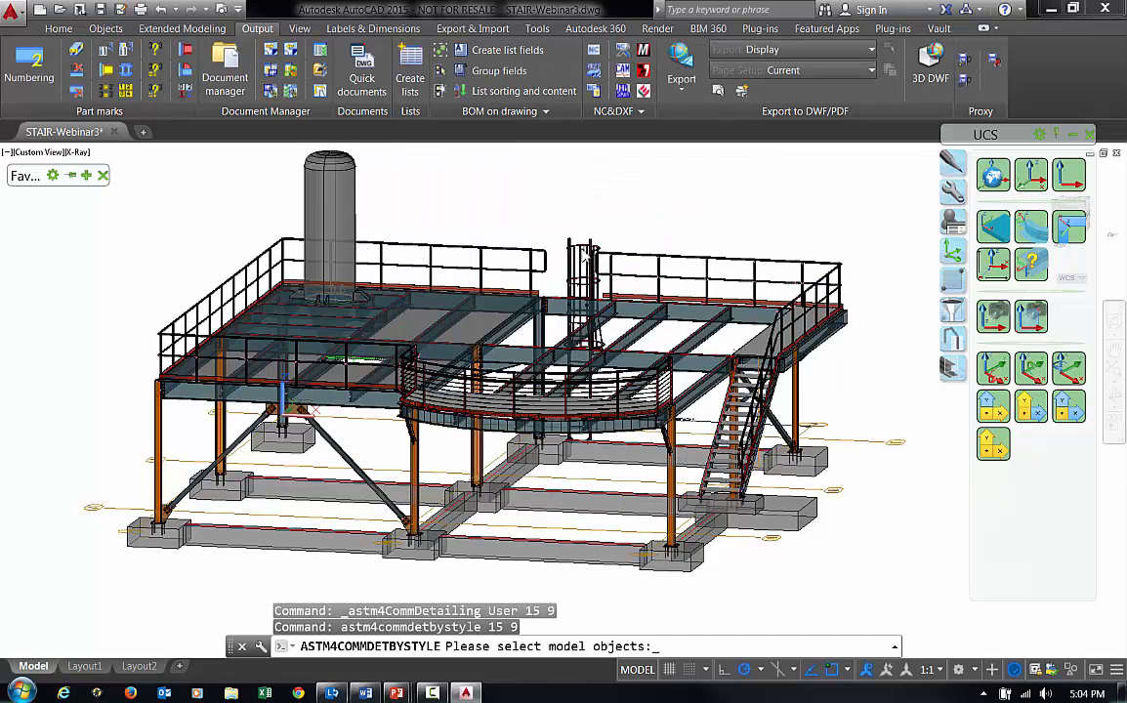
{"action": "left_click", "coordinate": [583, 283]}
{"action": "key", "text": "Return"}
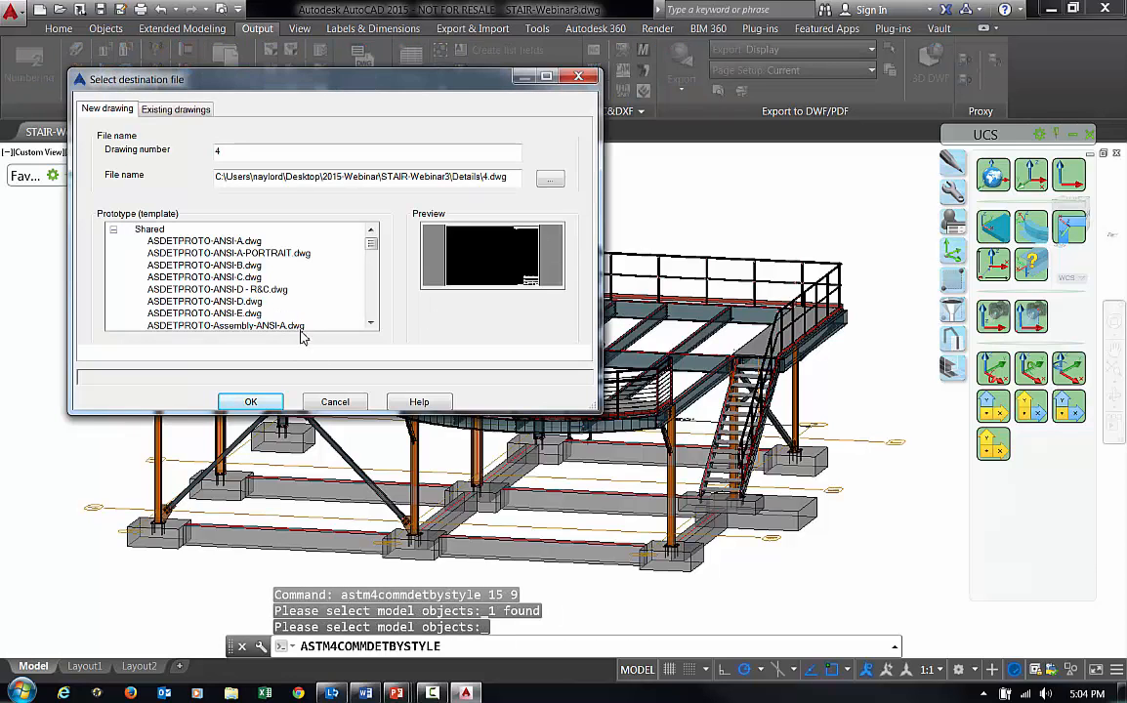
{"action": "left_click", "coordinate": [258, 406]}
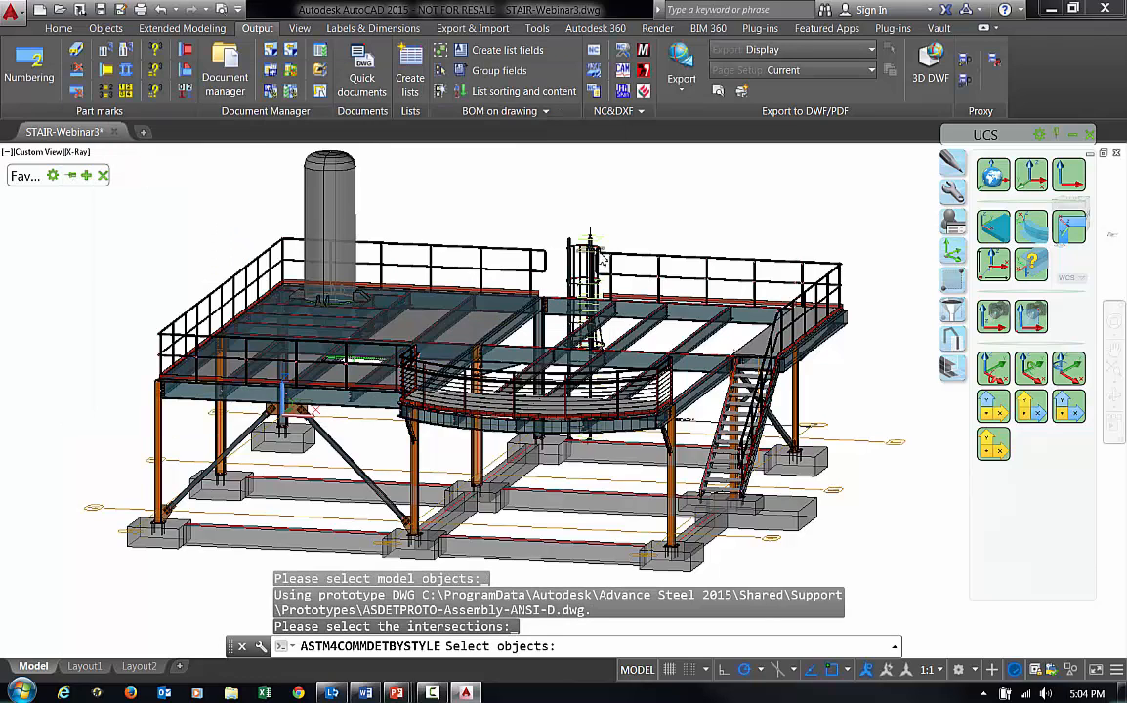
Step: Choose the section planes at the cage's hoop above the platform and at the foot of the ladder, and generate the detail
{"action": "scroll", "coordinate": [603, 259], "scroll_direction": "up", "scroll_amount": 6}
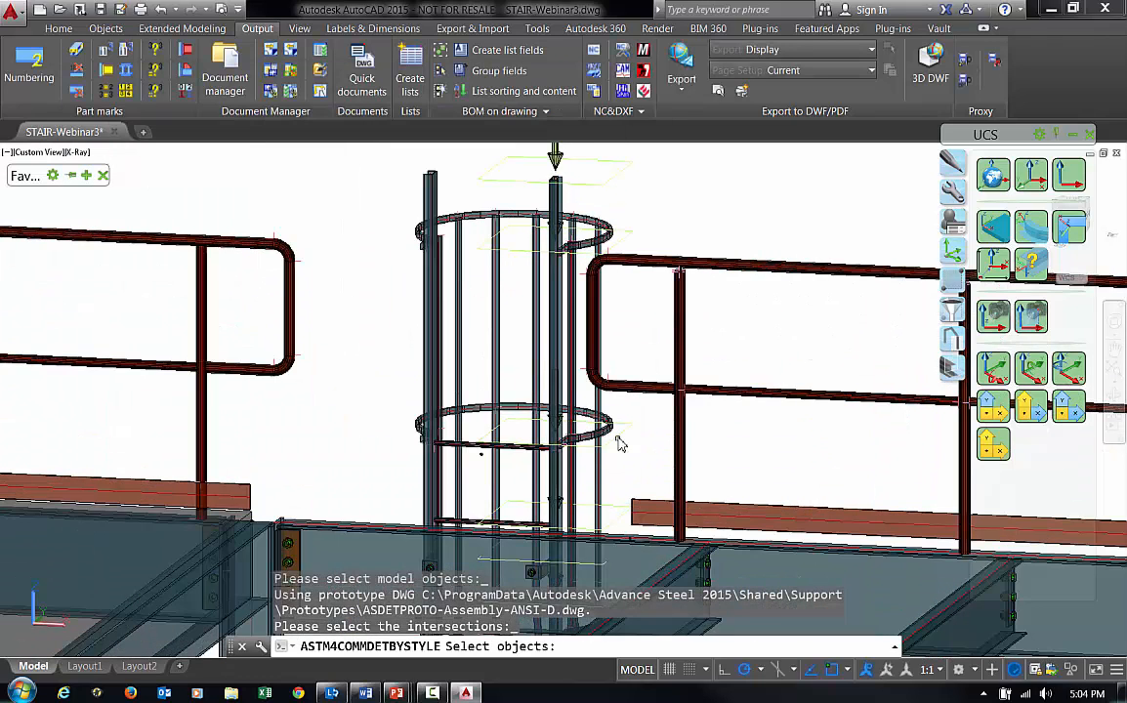
{"action": "left_click", "coordinate": [613, 436]}
{"action": "scroll", "coordinate": [597, 422], "scroll_direction": "down", "scroll_amount": 5}
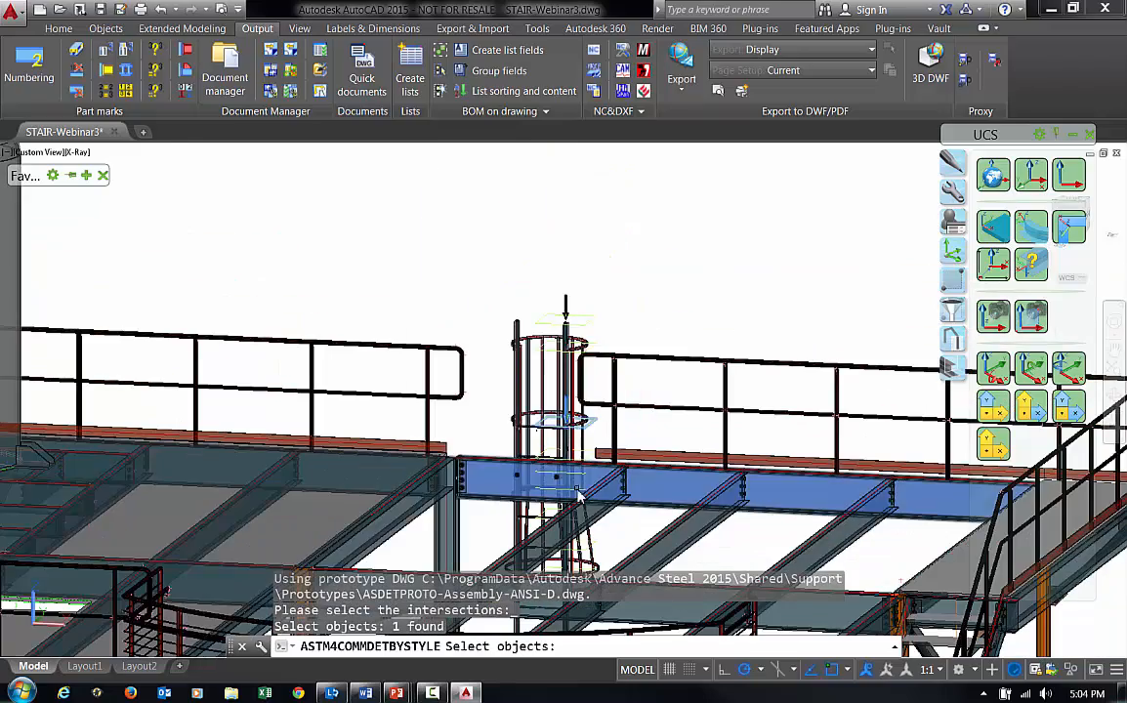
{"action": "middle_click_drag", "start_coordinate": [578, 496], "coordinate": [276, 444], "text": "shift"}
{"action": "middle_click_drag", "start_coordinate": [578, 436], "coordinate": [359, 148], "text": "shift"}
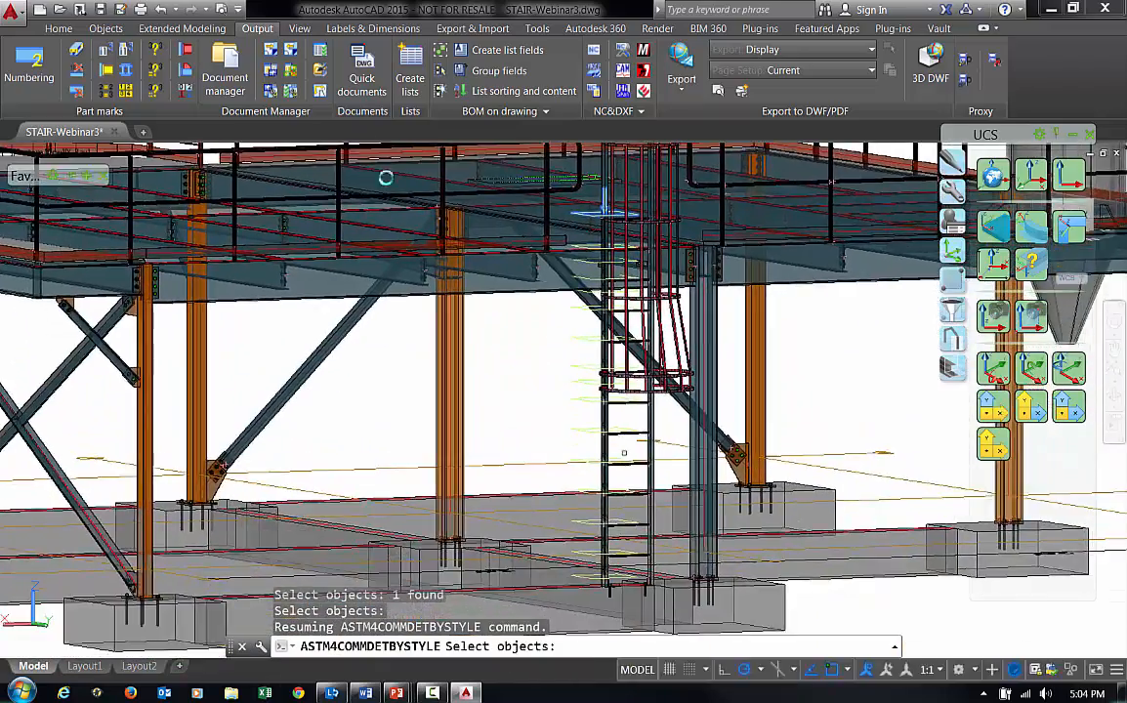
{"action": "scroll", "coordinate": [615, 567], "scroll_direction": "up", "scroll_amount": 4}
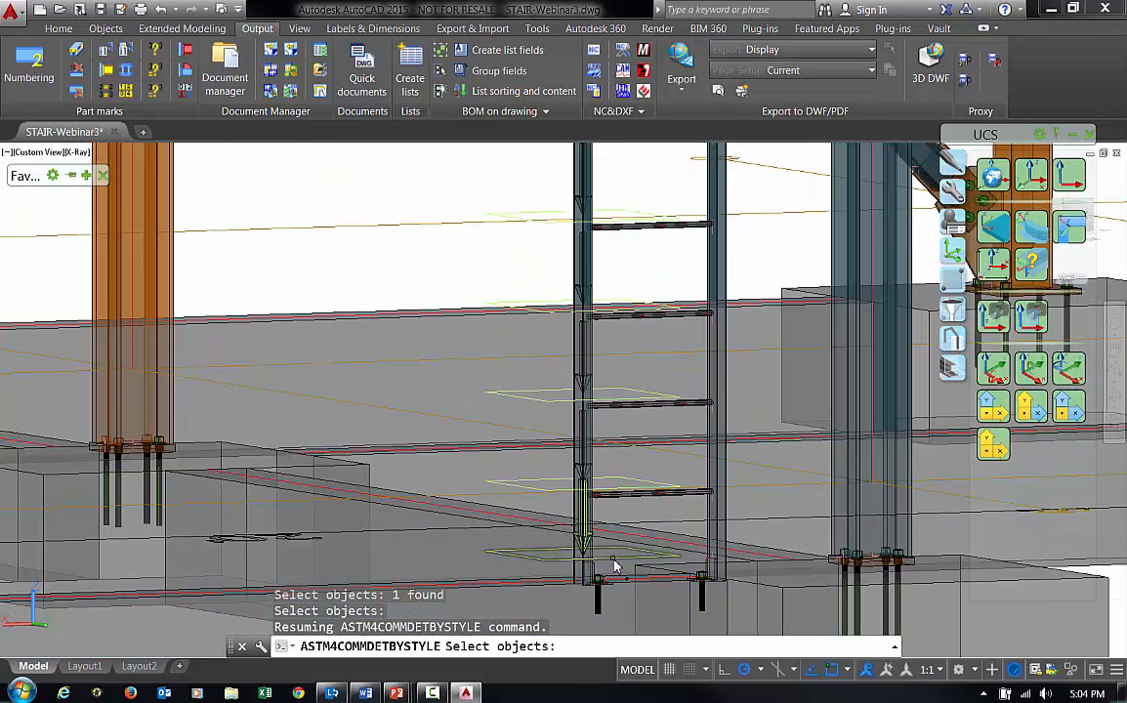
{"action": "left_click", "coordinate": [615, 567]}
{"action": "key", "text": "Return"}
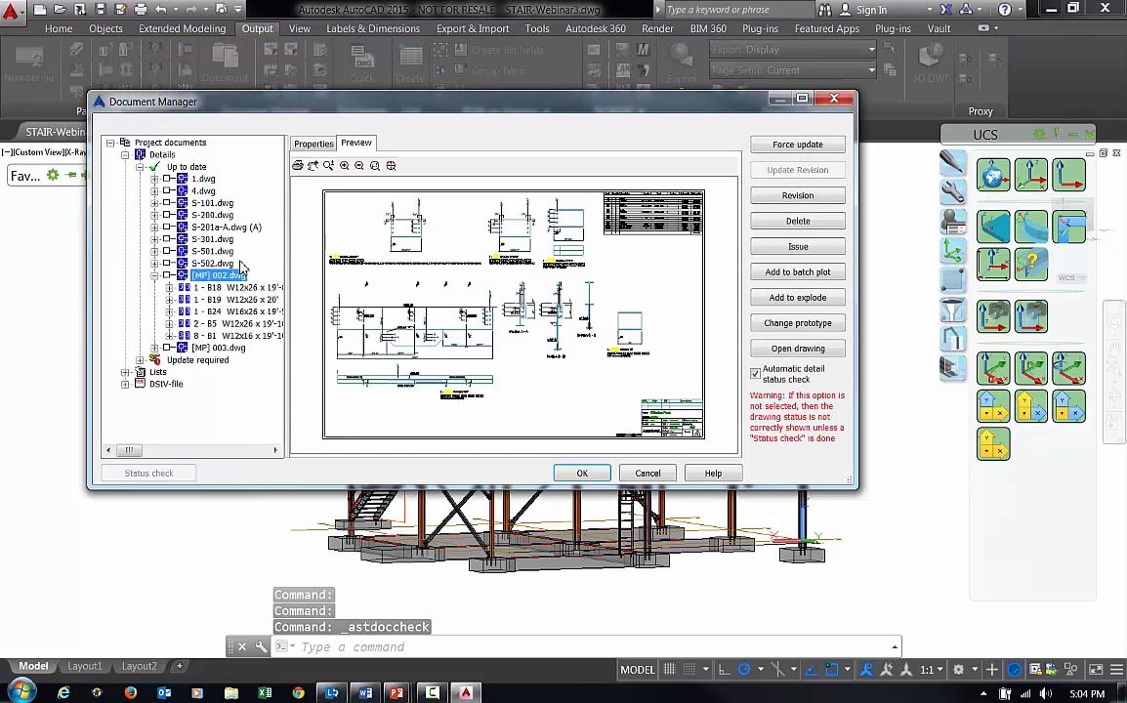
Step: Open 4.dwg from the Document Manager and examine the ladder's front view, sections A-A and B-B, and parts list
{"action": "double_click", "coordinate": [201, 191]}
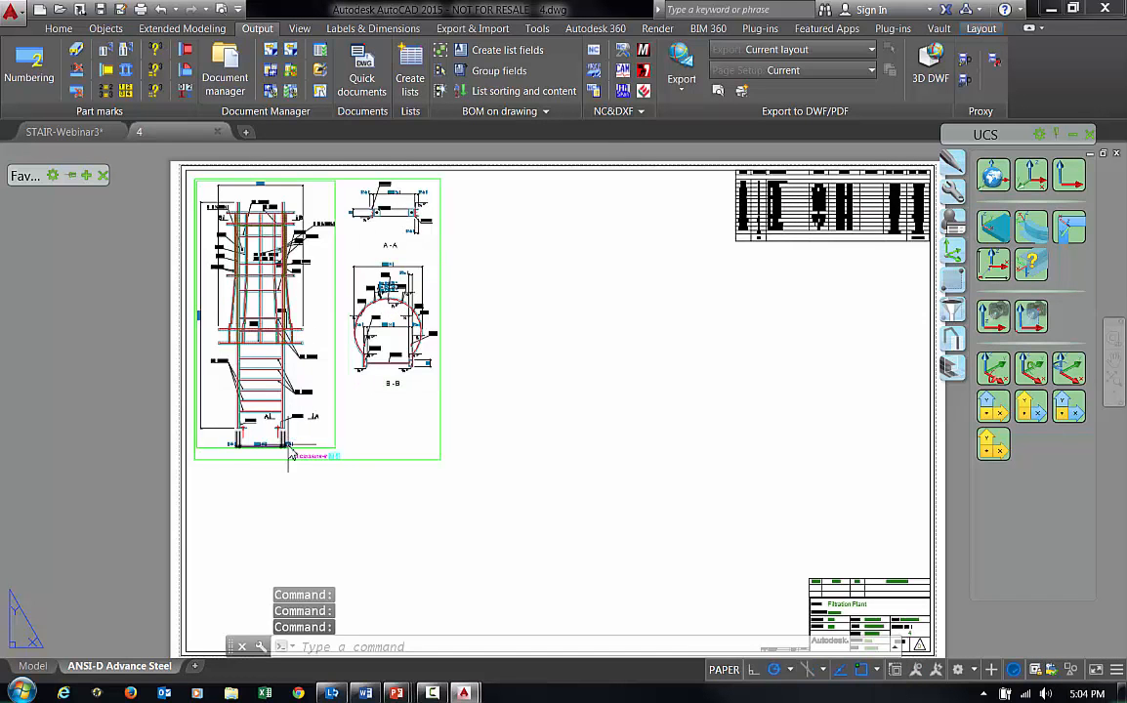
{"action": "scroll", "coordinate": [403, 223], "scroll_direction": "up", "scroll_amount": 4}
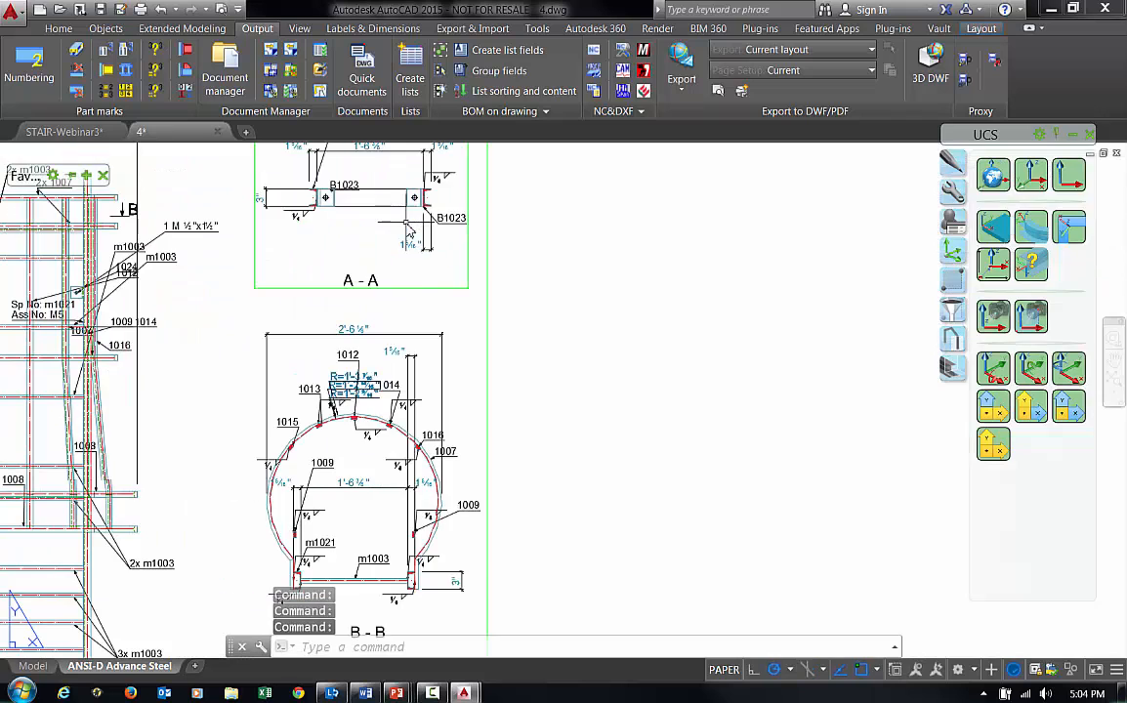
{"action": "scroll", "coordinate": [513, 355], "scroll_direction": "down", "scroll_amount": 2}
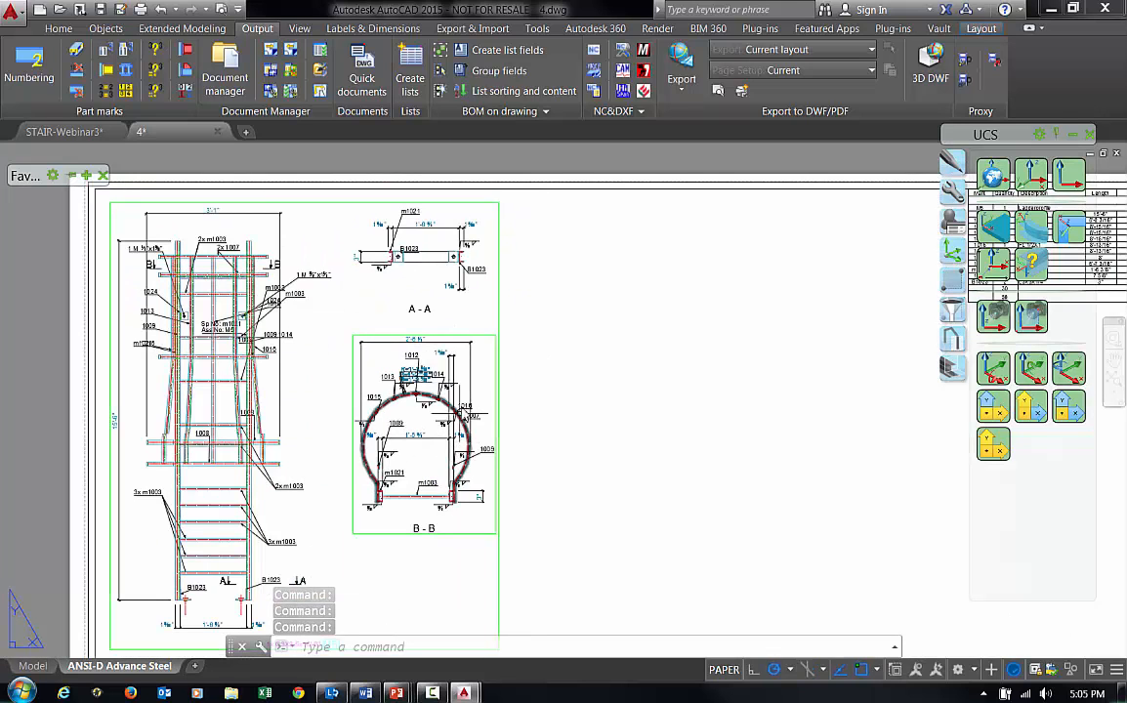
{"action": "scroll", "coordinate": [459, 401], "scroll_direction": "down", "scroll_amount": 2}
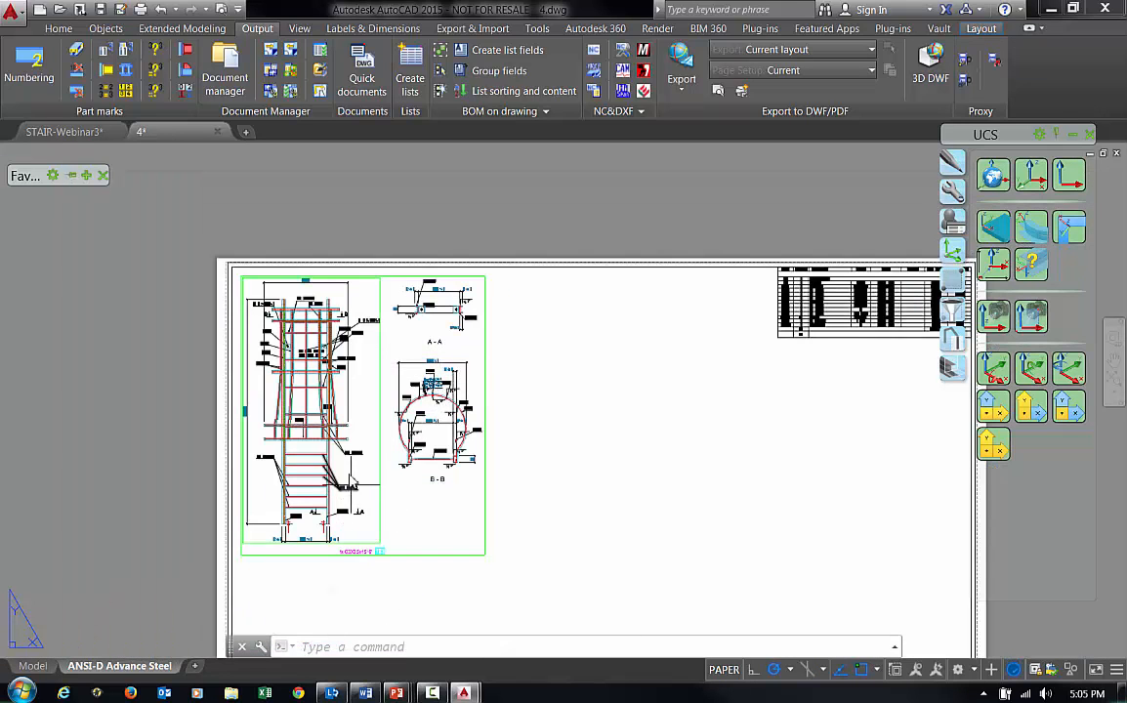
{"action": "scroll", "coordinate": [699, 337], "scroll_direction": "up", "scroll_amount": 5}
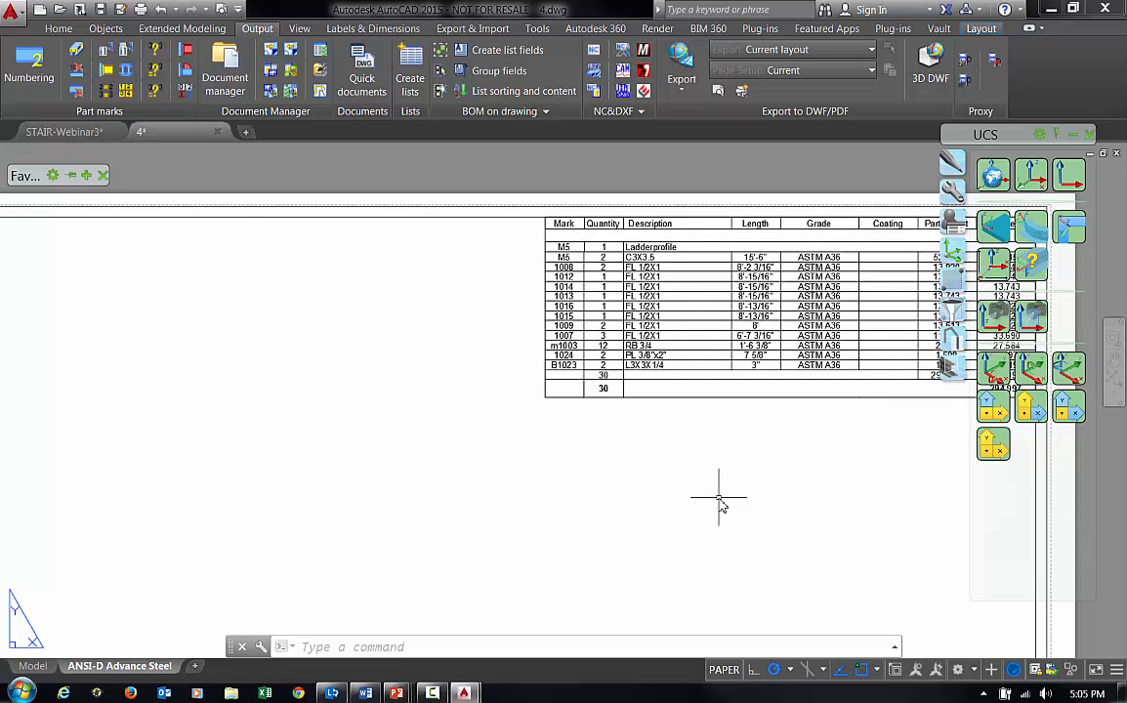
{"action": "scroll", "coordinate": [710, 481], "scroll_direction": "down", "scroll_amount": 6}
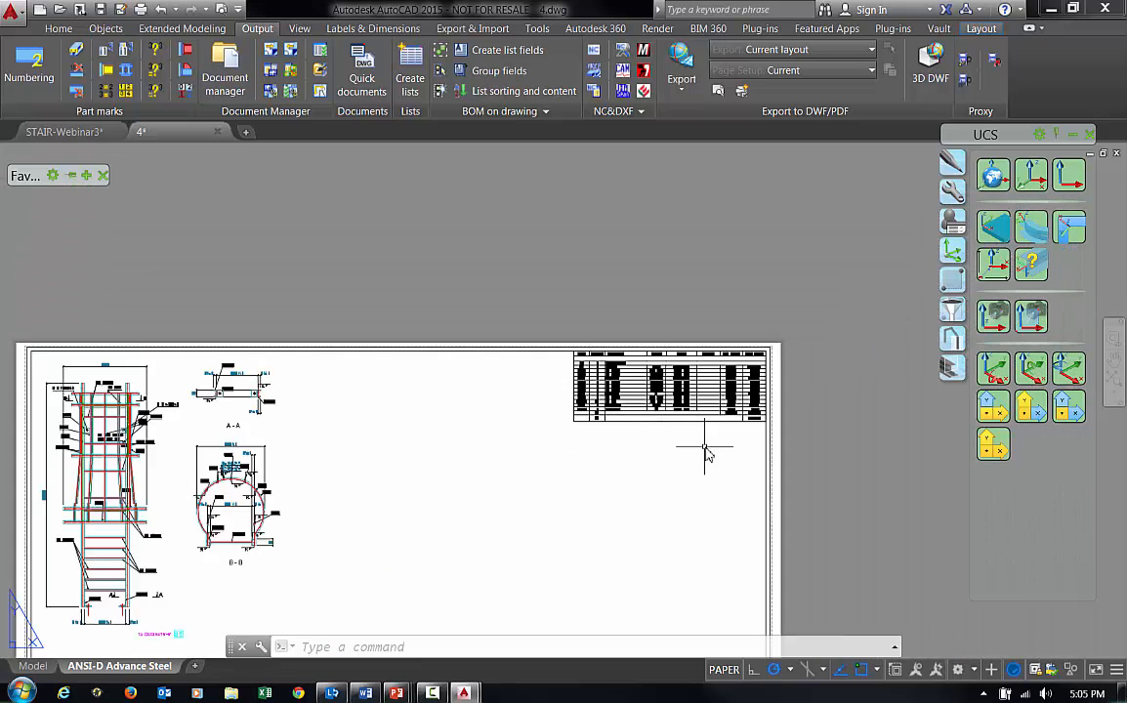
{"action": "middle_click_drag", "start_coordinate": [458, 460], "coordinate": [538, 282]}
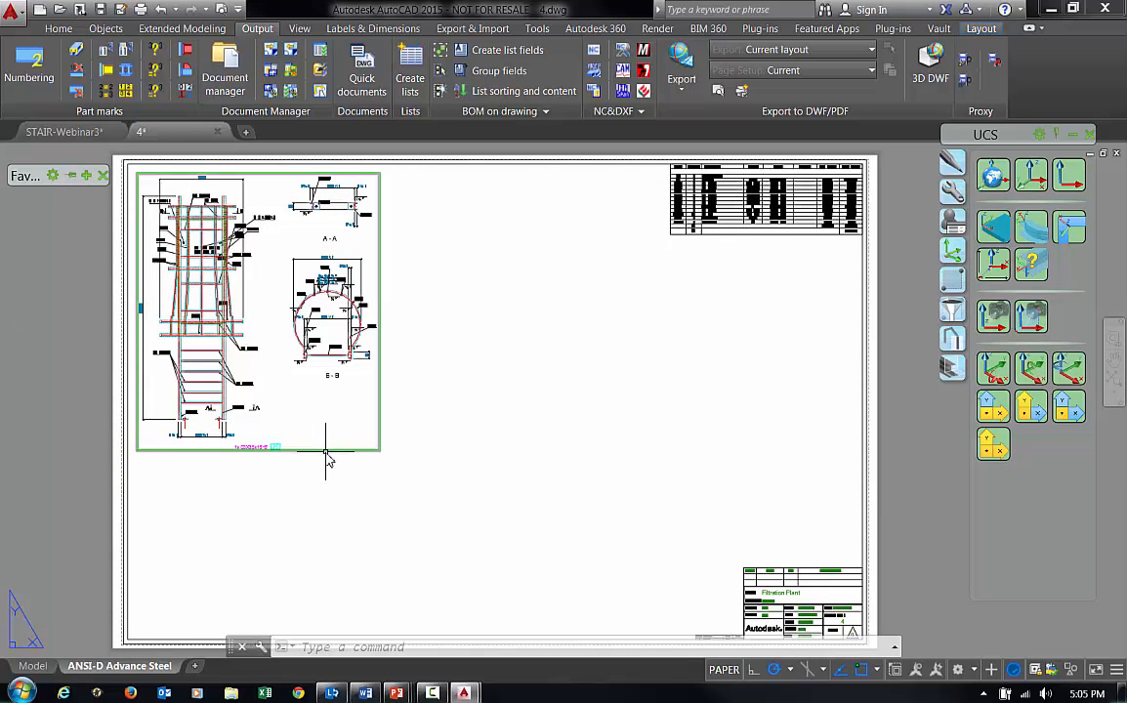
Step: Edit the cage ladder detail so that the LadderProfile Bottom view is Always On
{"action": "double_click", "coordinate": [326, 452]}
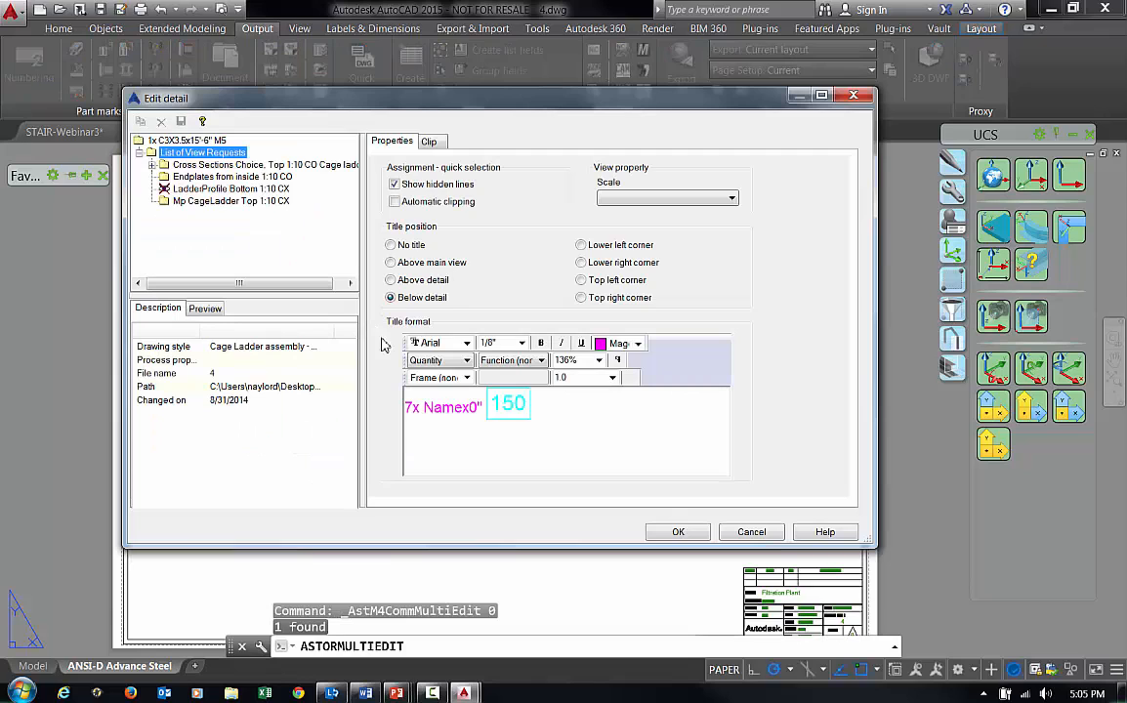
{"action": "left_click", "coordinate": [271, 190]}
{"action": "left_click", "coordinate": [382, 188]}
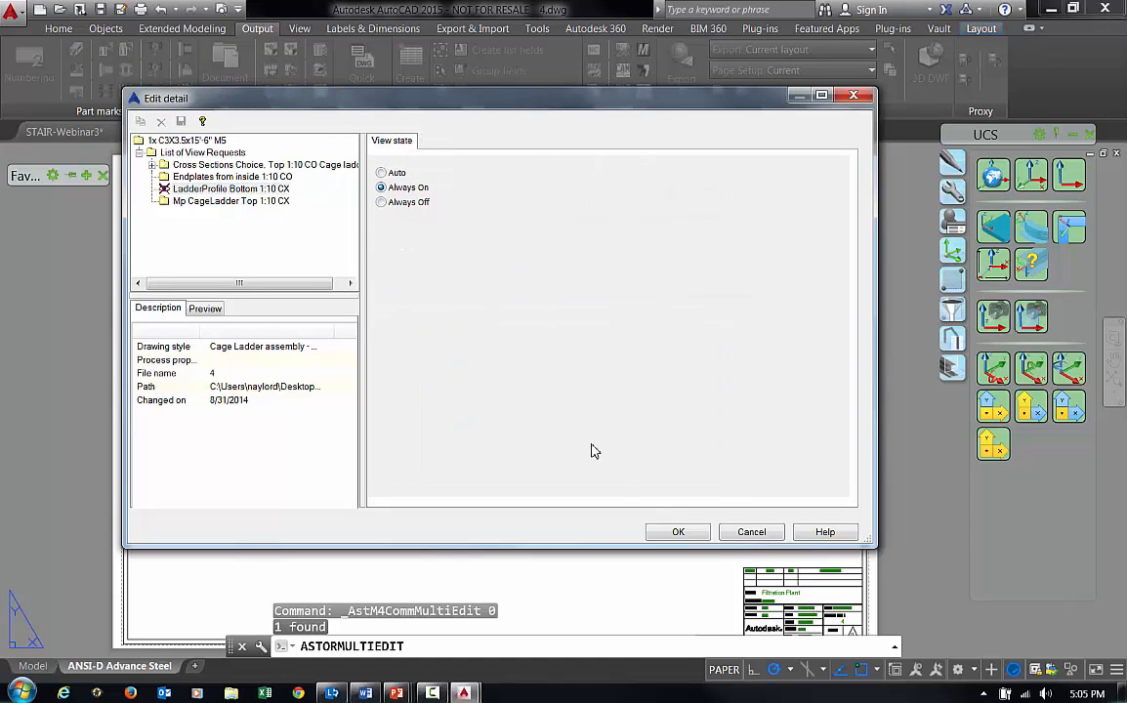
{"action": "left_click", "coordinate": [678, 532]}
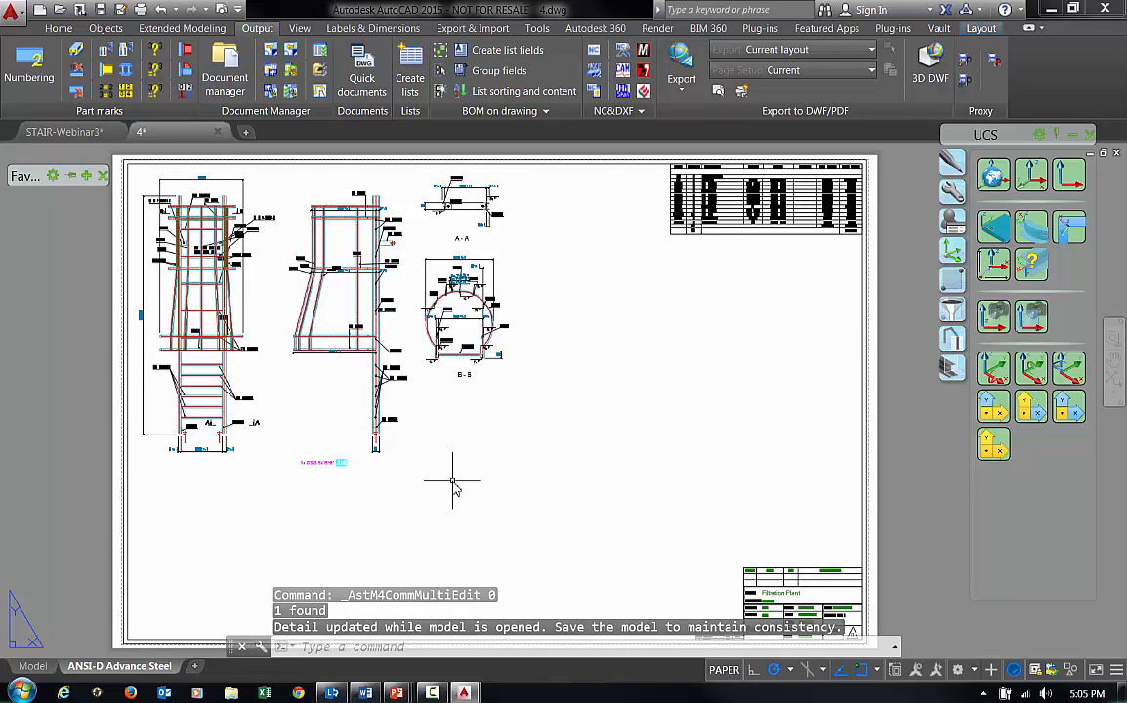
Step: Edit the view scale of section A-A in the cage ladder drawing, and close 4.dwg
{"action": "double_click", "coordinate": [507, 248]}
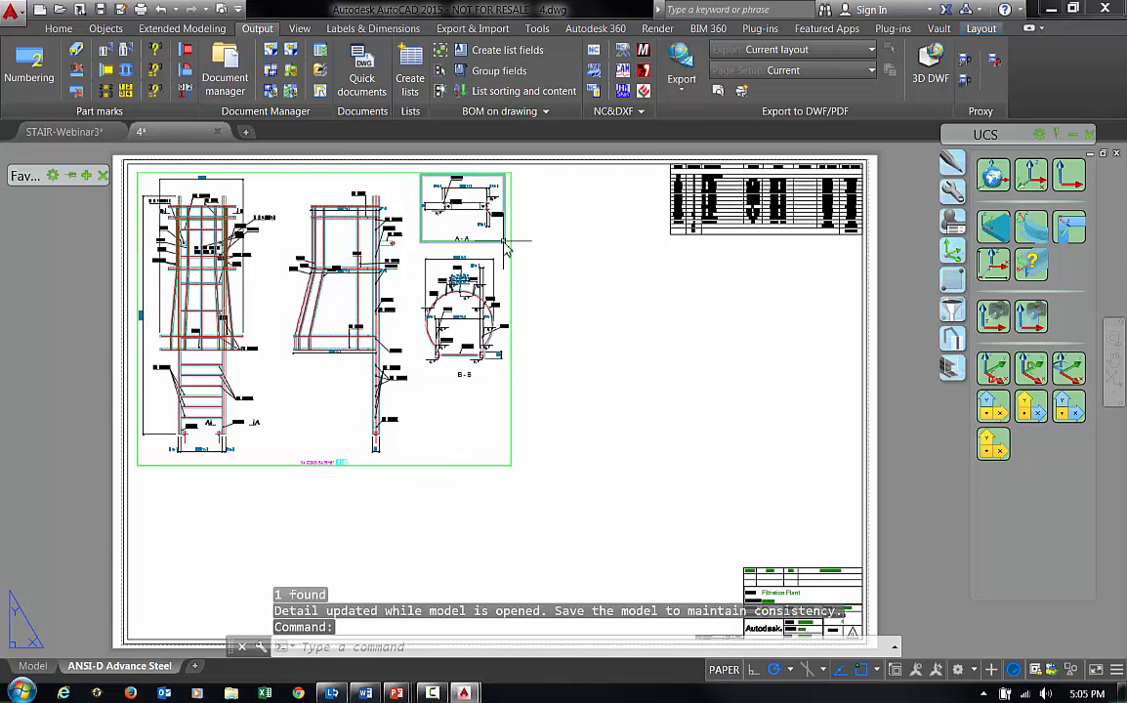
{"action": "left_click", "coordinate": [578, 164]}
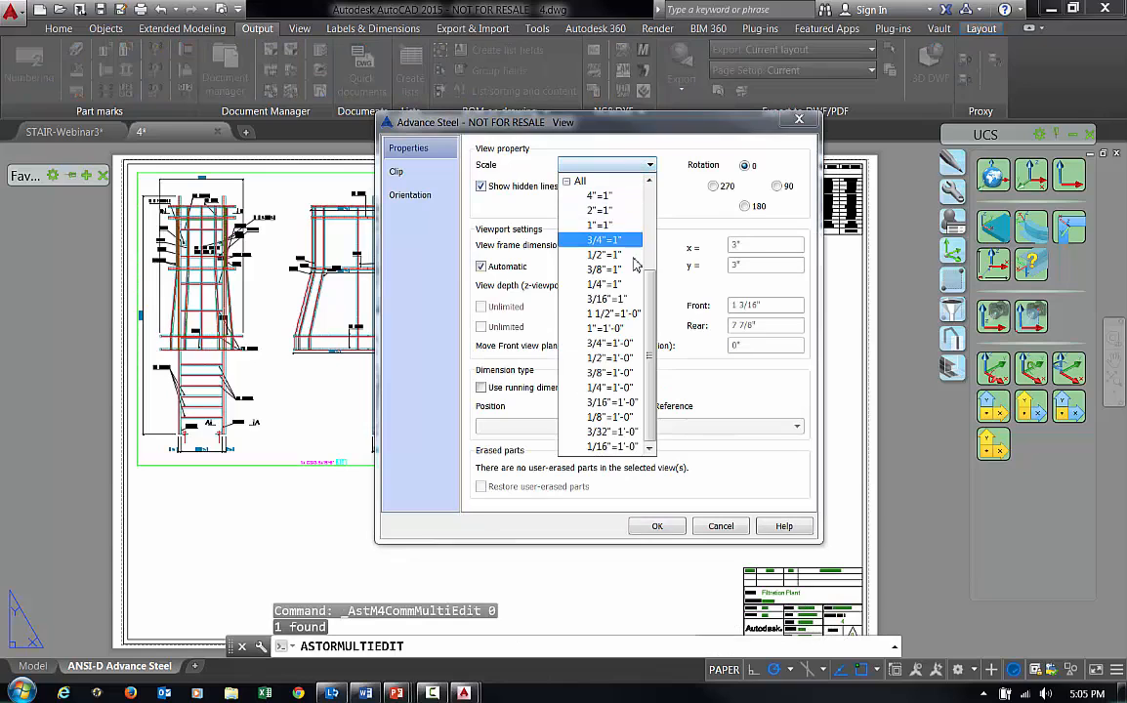
{"action": "left_click", "coordinate": [578, 289]}
{"action": "left_click", "coordinate": [656, 526]}
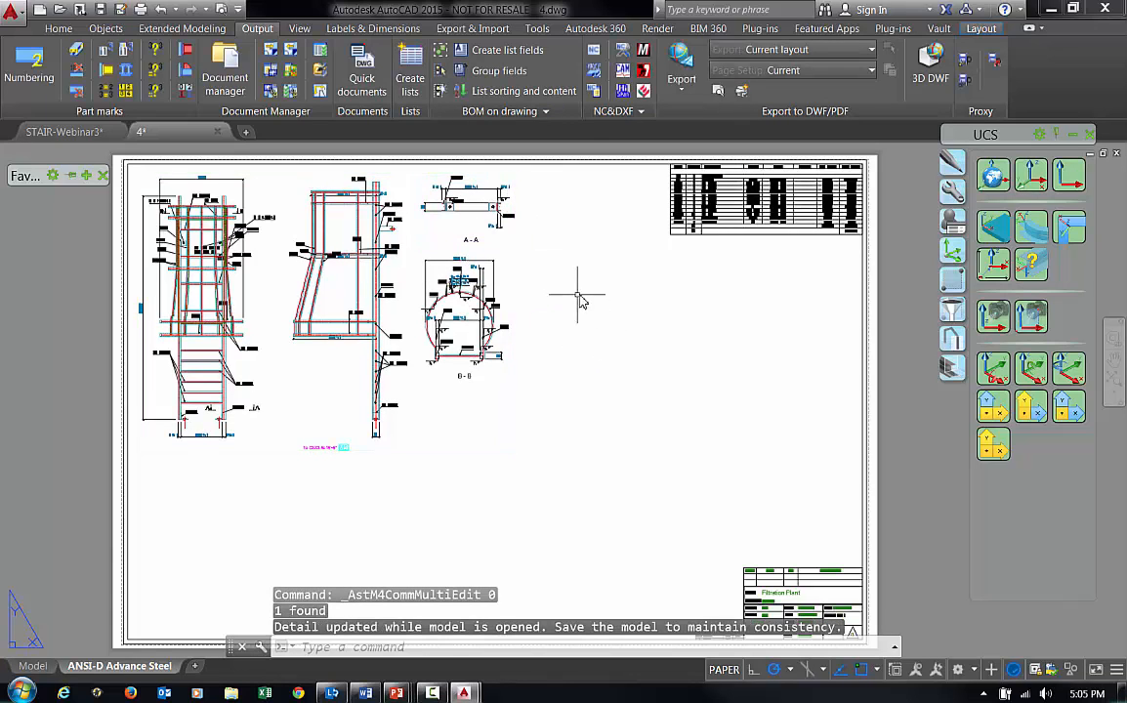
{"action": "left_click", "coordinate": [217, 131]}
{"action": "left_click", "coordinate": [560, 392]}
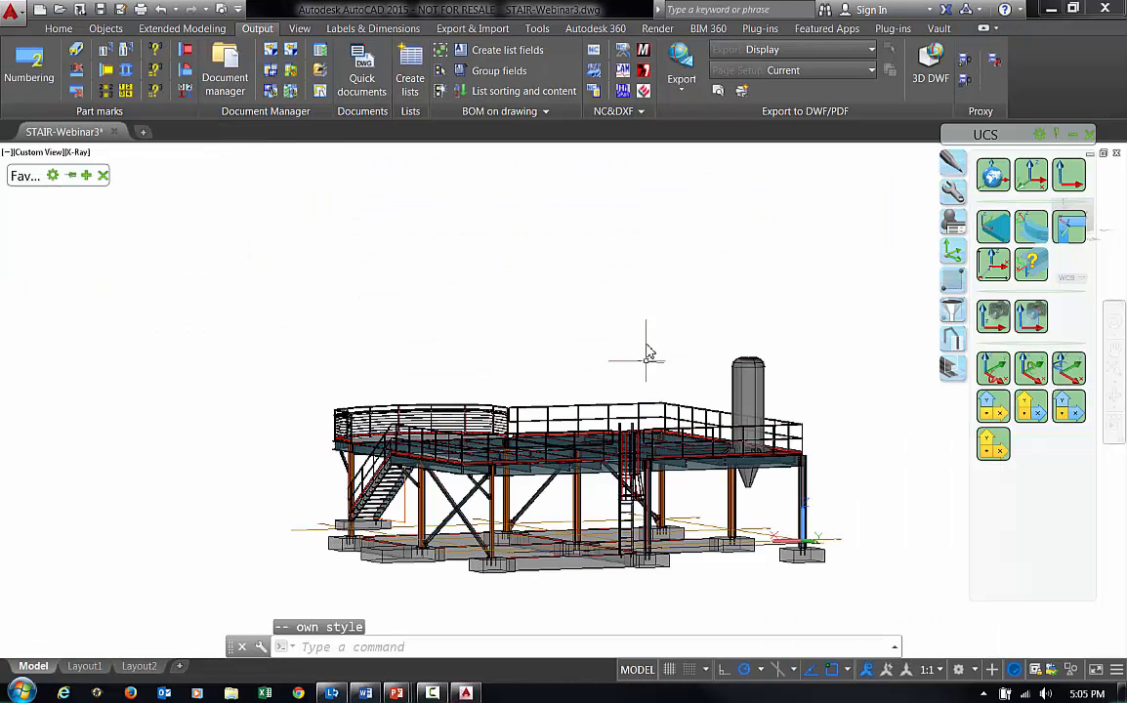
Step: Orient the platform model toward the stair side and set its visual style to 2D Wireframe
{"action": "middle_click_drag", "start_coordinate": [646, 361], "coordinate": [655, 283]}
{"action": "middle_click_drag", "start_coordinate": [586, 381], "coordinate": [838, 379], "text": "shift"}
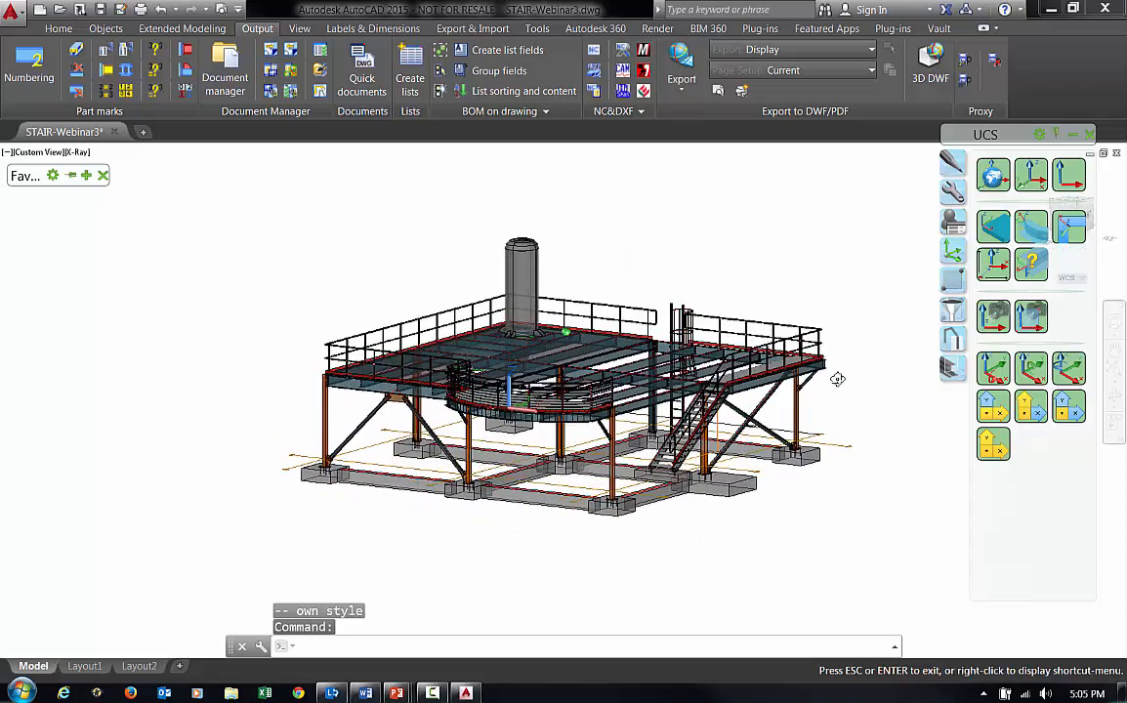
{"action": "scroll", "coordinate": [699, 418], "scroll_direction": "up", "scroll_amount": 3}
{"action": "middle_click_drag", "start_coordinate": [719, 385], "coordinate": [577, 375]}
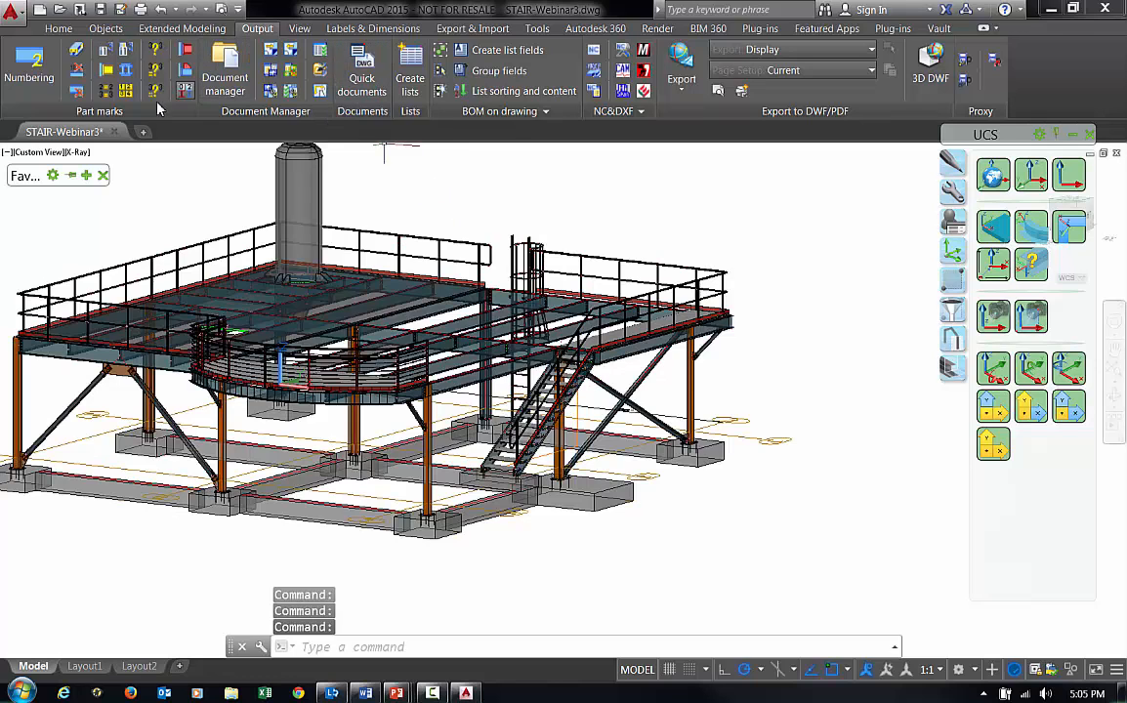
{"action": "left_click", "coordinate": [78, 152]}
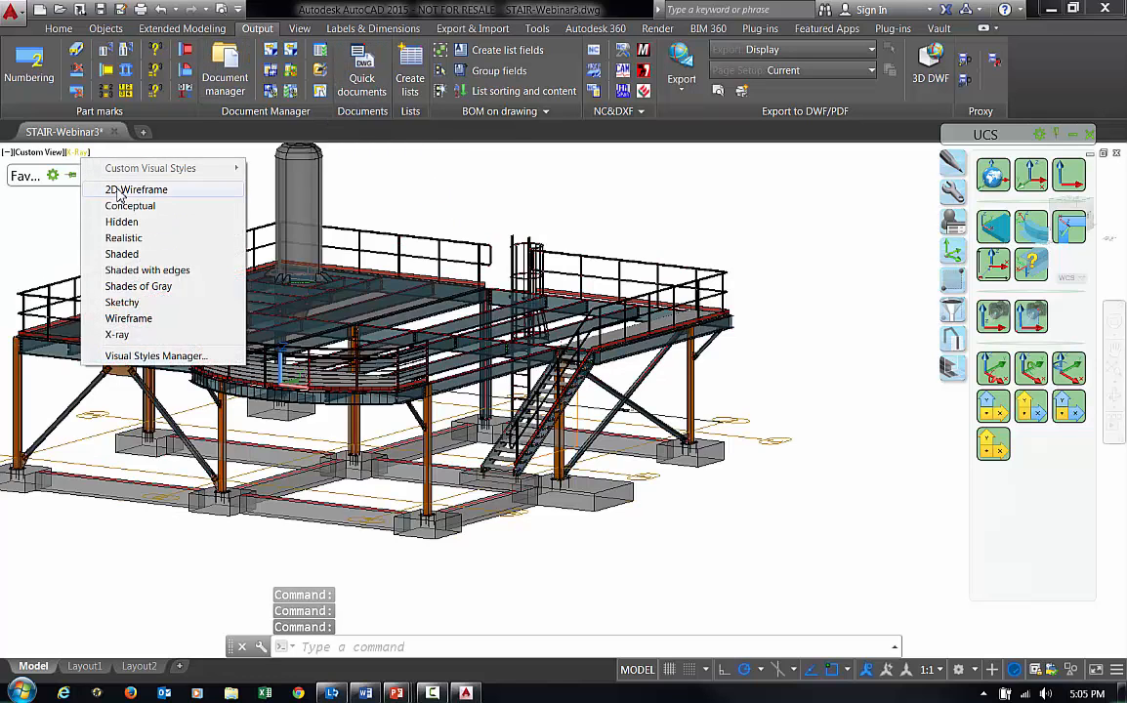
{"action": "left_click", "coordinate": [113, 188]}
Step: Align the UCS to a coordinate system of the walkway edge beam beside the top of the stair
{"action": "scroll", "coordinate": [525, 371], "scroll_direction": "up", "scroll_amount": 3}
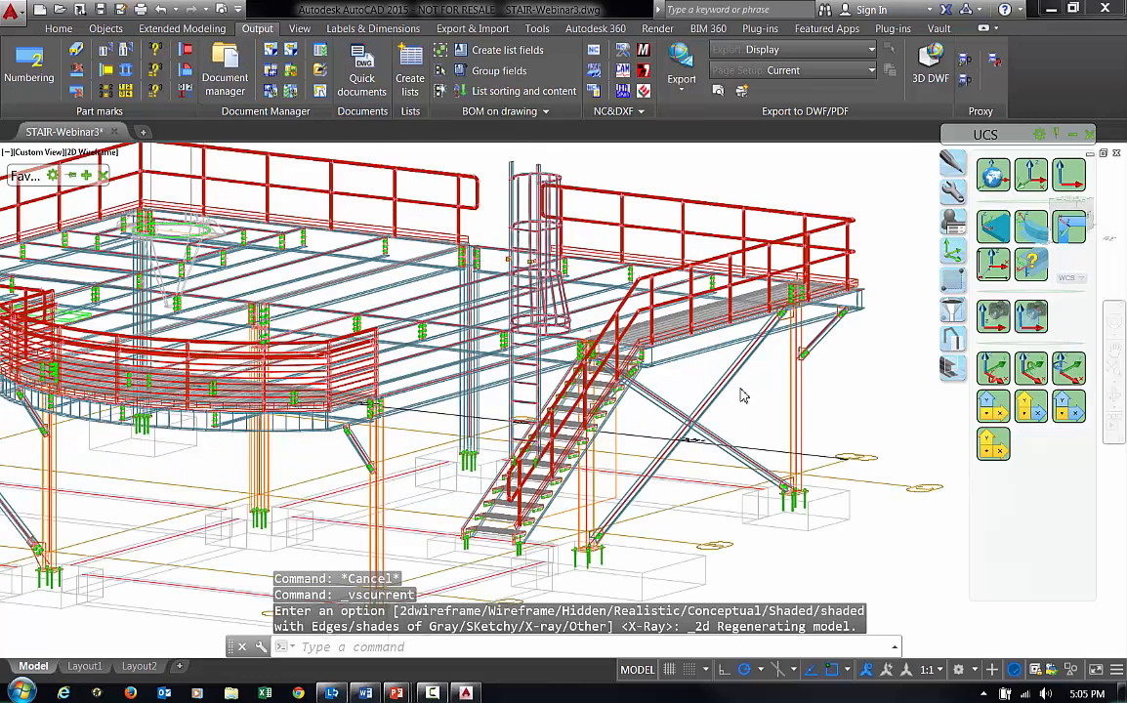
{"action": "scroll", "coordinate": [655, 357], "scroll_direction": "up", "scroll_amount": 5}
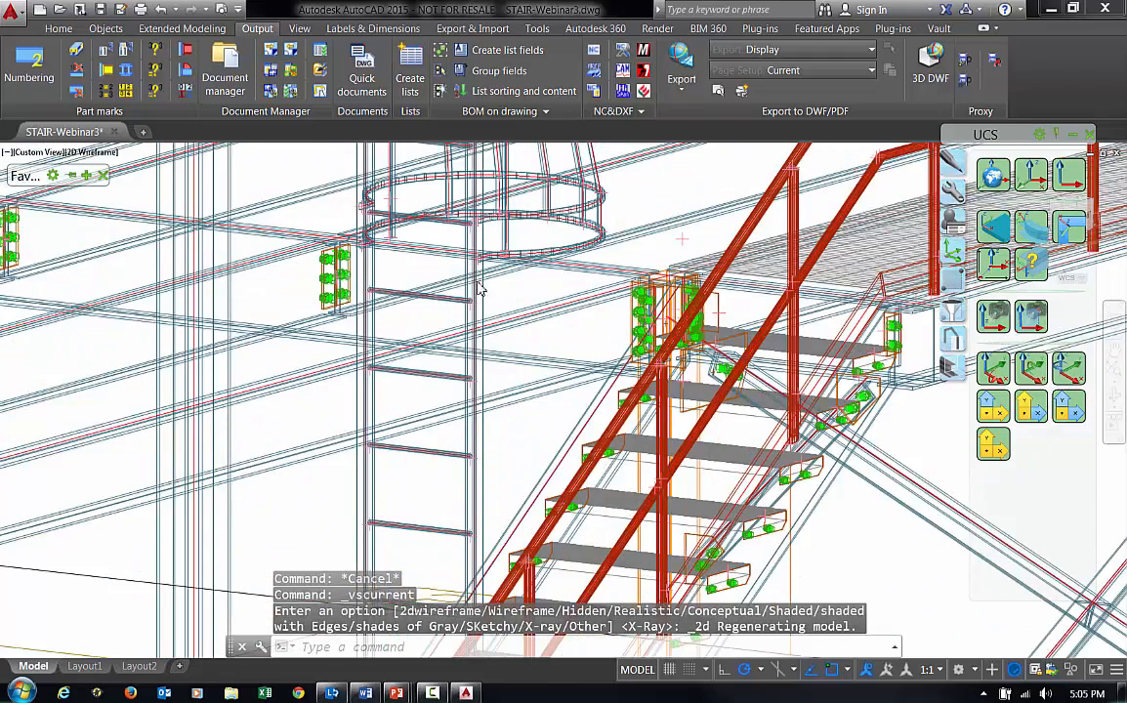
{"action": "scroll", "coordinate": [732, 388], "scroll_direction": "up", "scroll_amount": 2}
{"action": "middle_click_drag", "start_coordinate": [731, 388], "coordinate": [433, 261]}
{"action": "scroll", "coordinate": [420, 252], "scroll_direction": "down", "scroll_amount": 2}
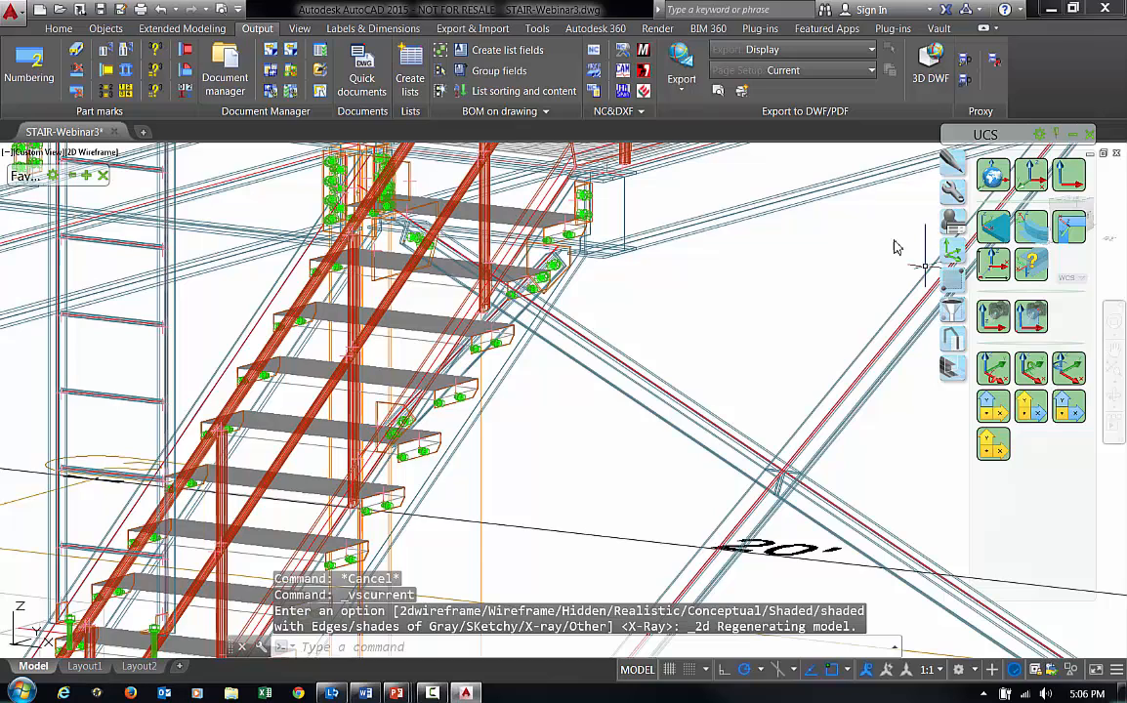
{"action": "left_click", "coordinate": [987, 237]}
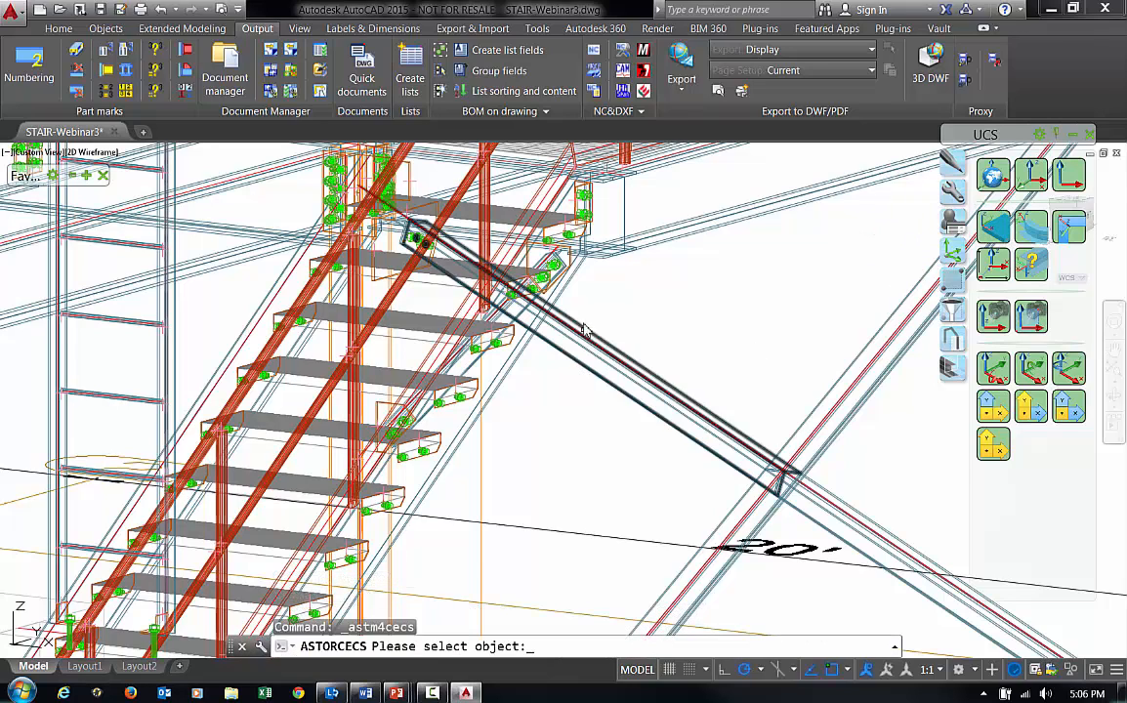
{"action": "left_click", "coordinate": [652, 234]}
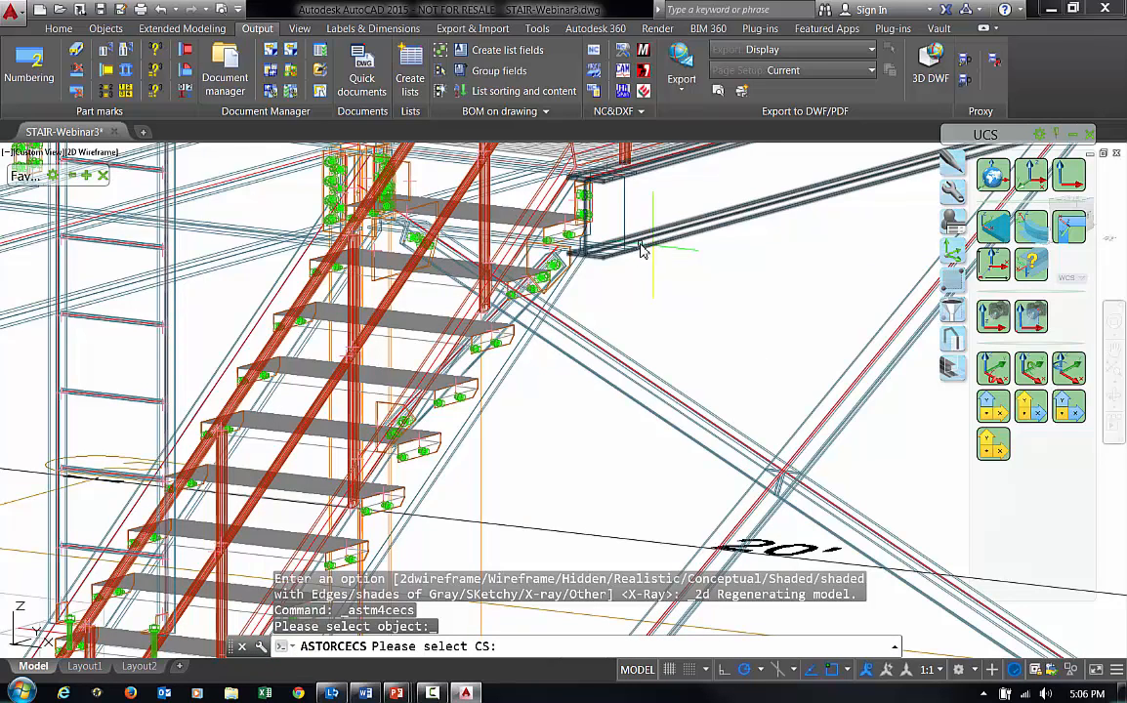
{"action": "scroll", "coordinate": [641, 251], "scroll_direction": "up", "scroll_amount": 2}
{"action": "scroll", "coordinate": [641, 251], "scroll_direction": "up", "scroll_amount": 2}
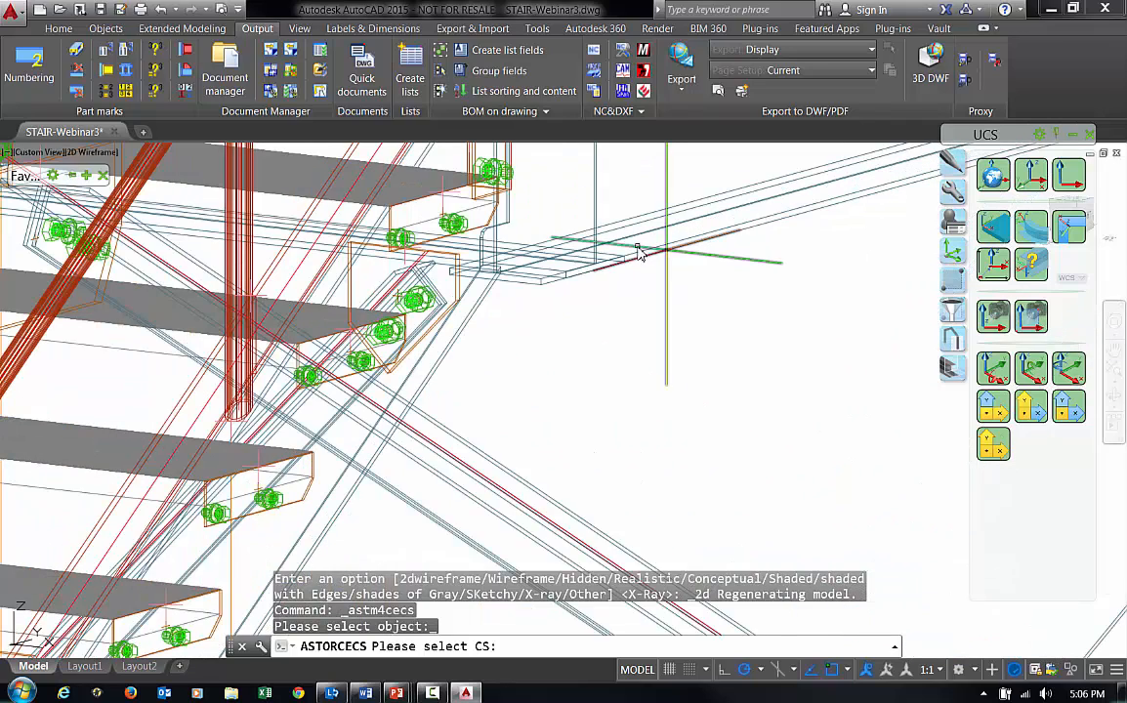
{"action": "left_click", "coordinate": [639, 252]}
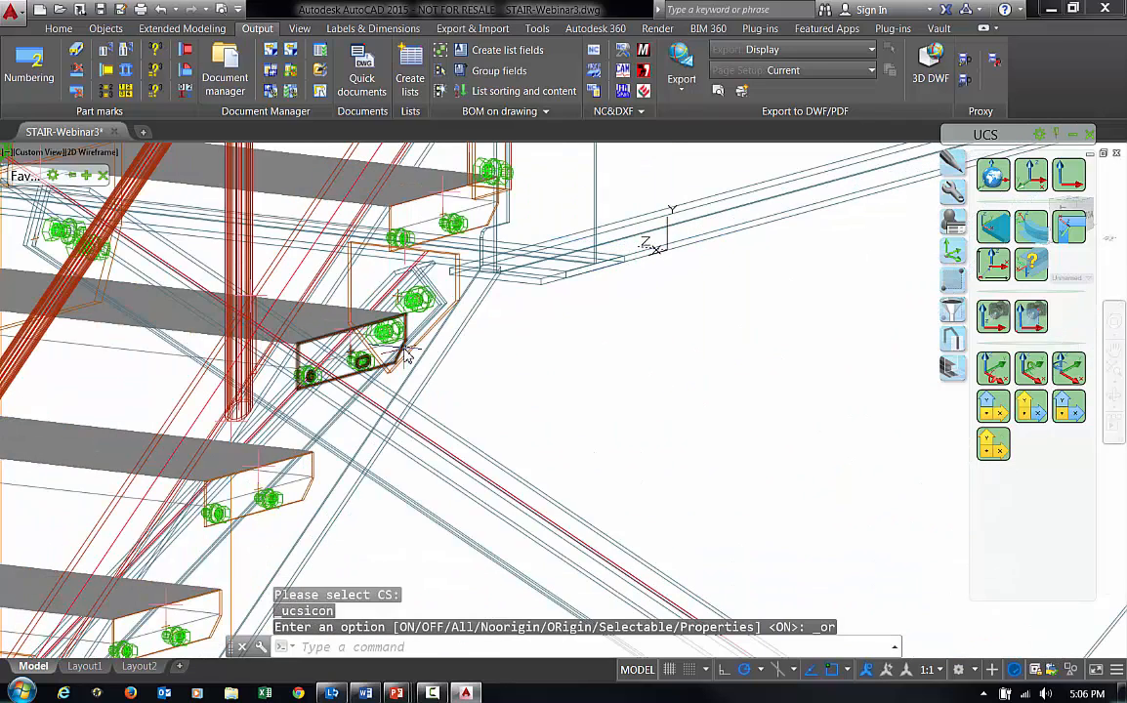
Step: Choose the Mp Stair at UCS drawing style from the Stairs and Railings quick documents, keeping the 1"=1'-0" scale
{"action": "scroll", "coordinate": [475, 306], "scroll_direction": "down", "scroll_amount": 1}
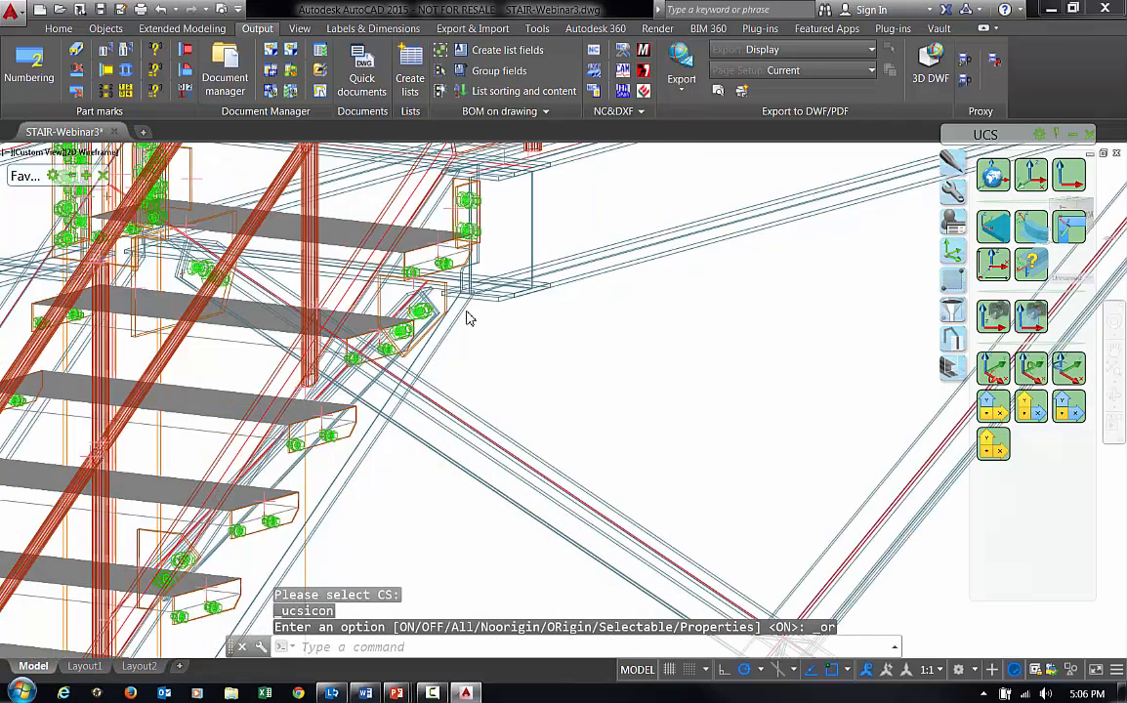
{"action": "scroll", "coordinate": [455, 324], "scroll_direction": "down", "scroll_amount": 2}
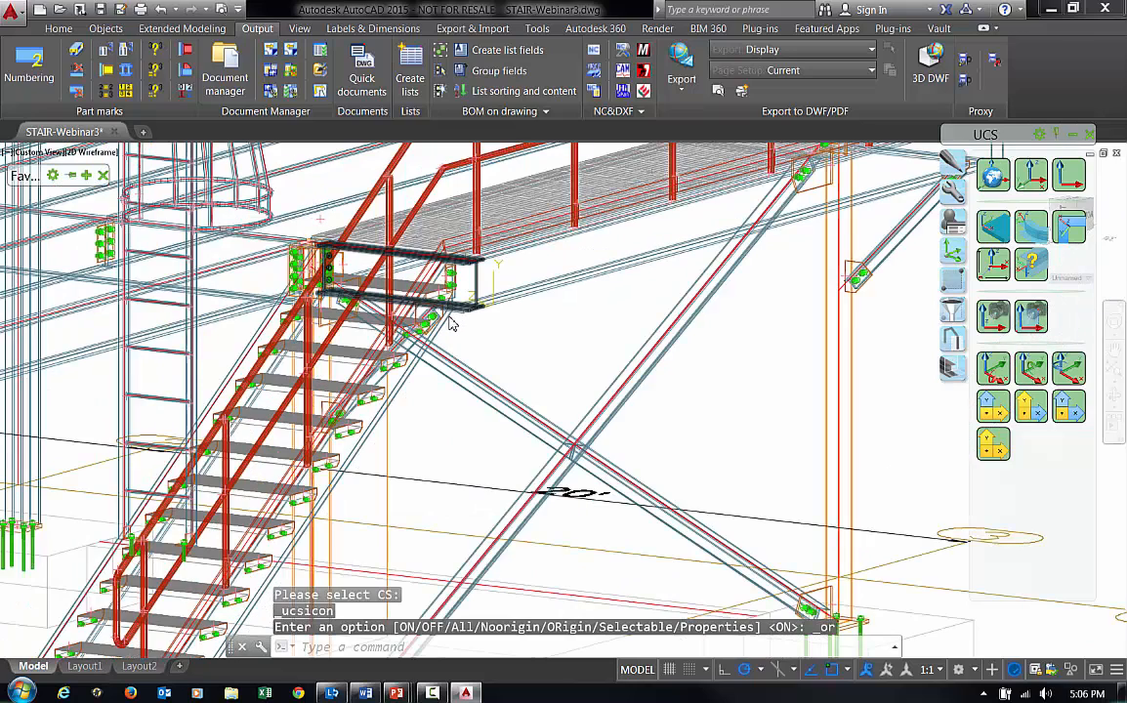
{"action": "left_click", "coordinate": [363, 78]}
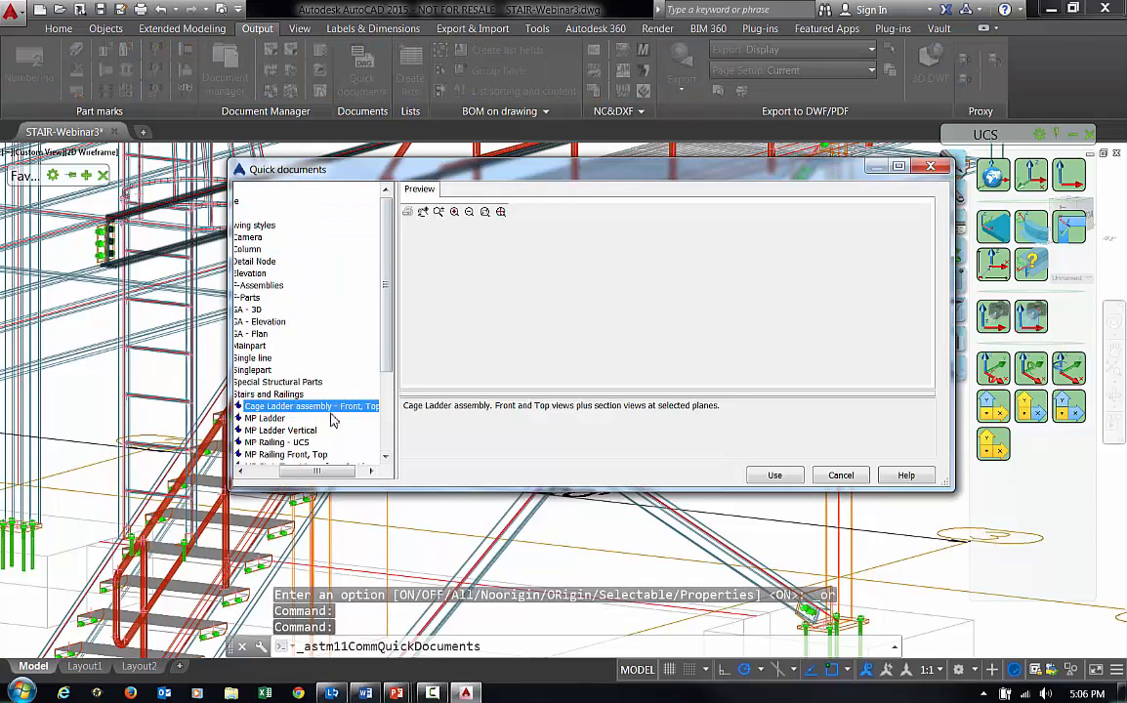
{"action": "left_click_drag", "start_coordinate": [312, 474], "coordinate": [266, 473]}
{"action": "scroll", "coordinate": [283, 430], "scroll_direction": "down", "scroll_amount": 3}
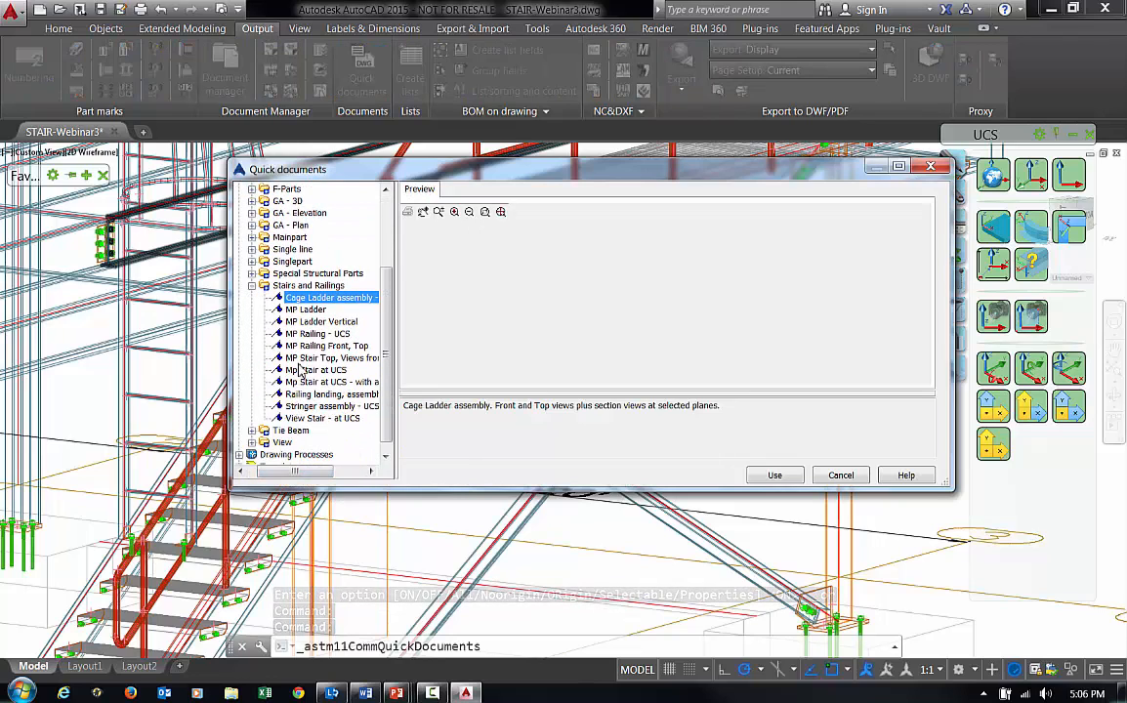
{"action": "left_click", "coordinate": [305, 371]}
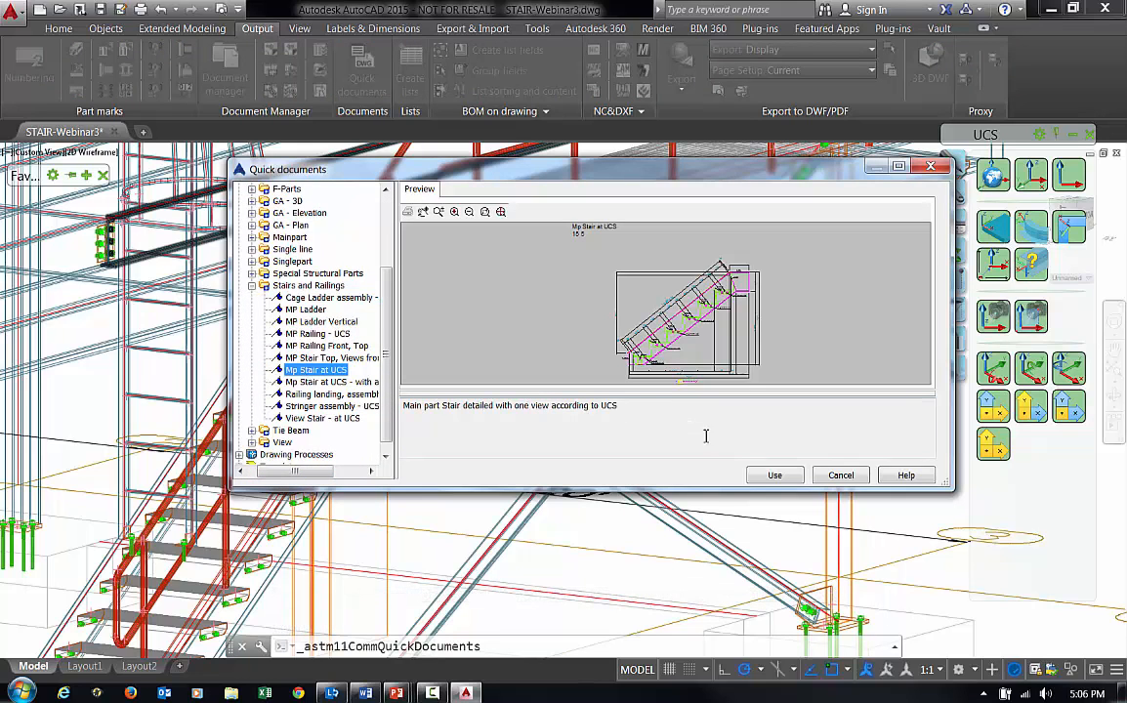
{"action": "left_click", "coordinate": [775, 476]}
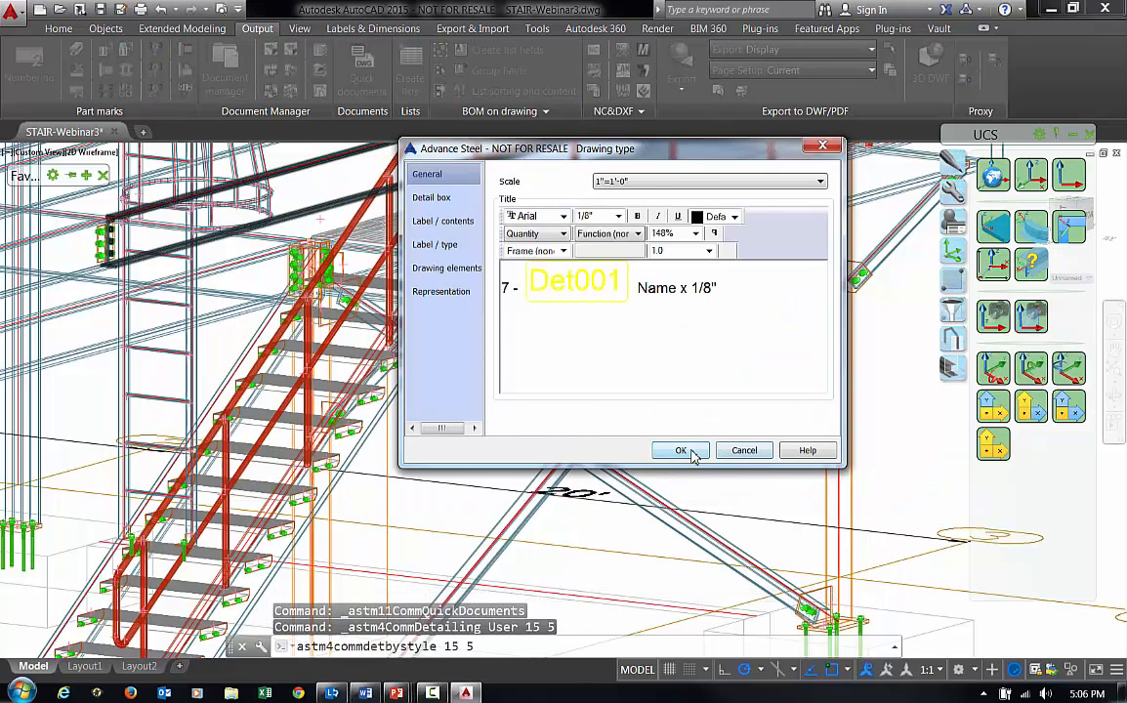
{"action": "left_click", "coordinate": [680, 452]}
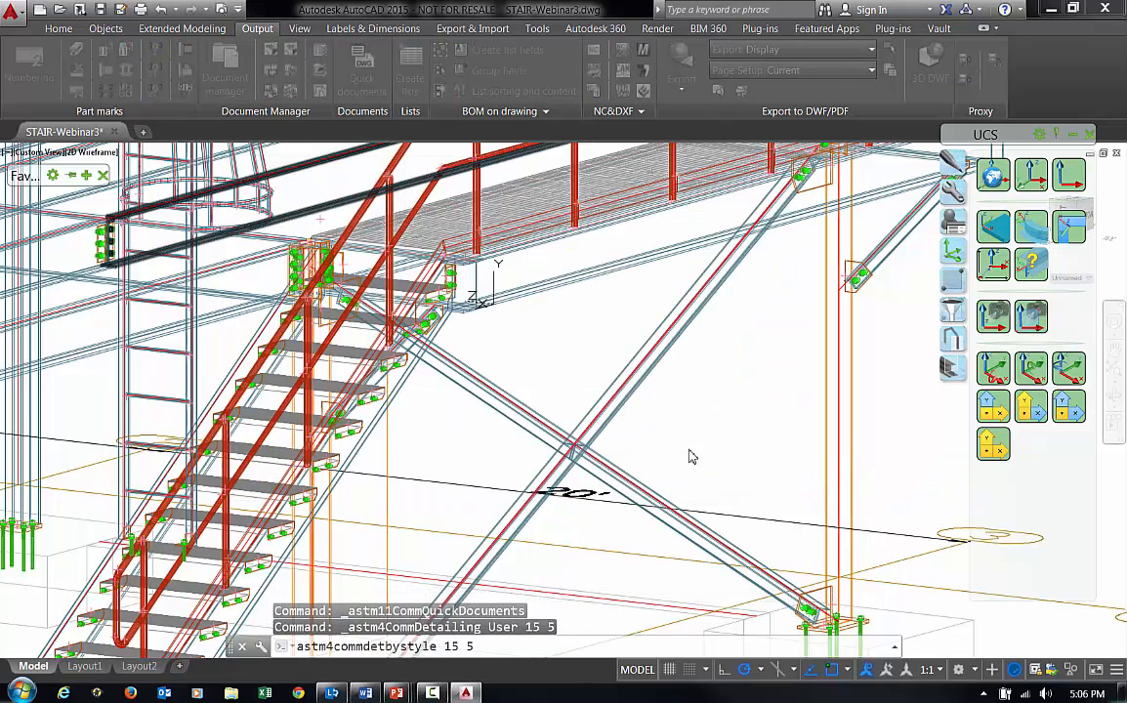
Step: Select the stair's outer stringer and create the detail as new drawing number 5 from the default prototype
{"action": "left_click", "coordinate": [405, 394]}
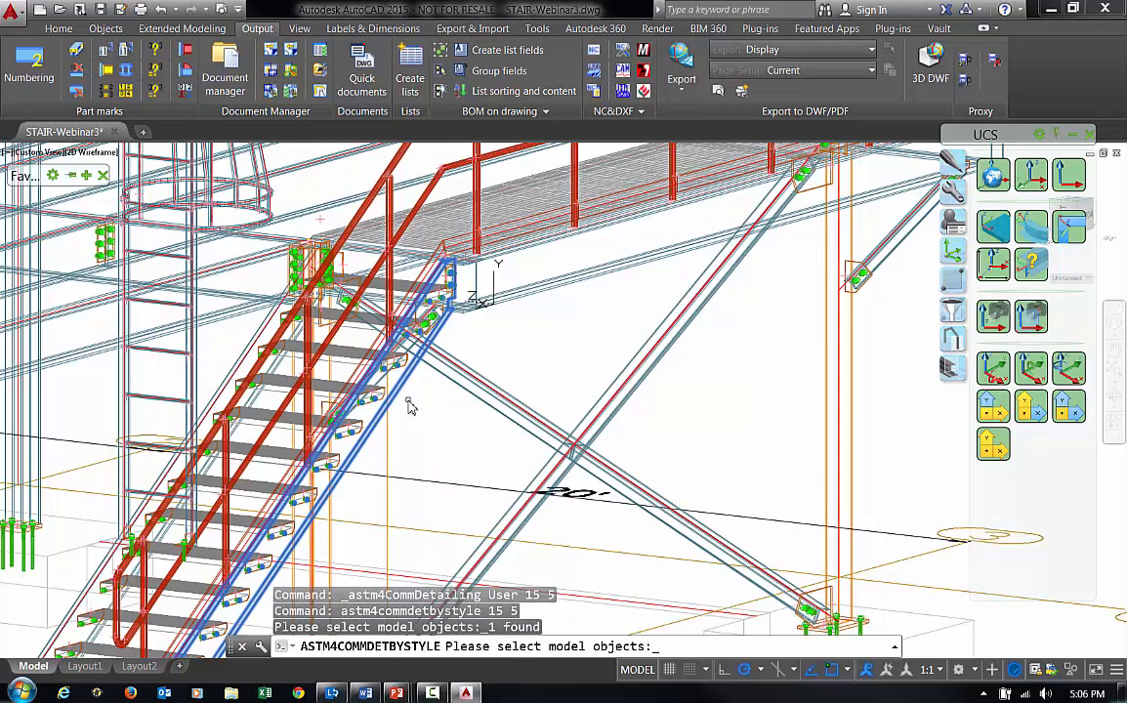
{"action": "key", "text": "Return"}
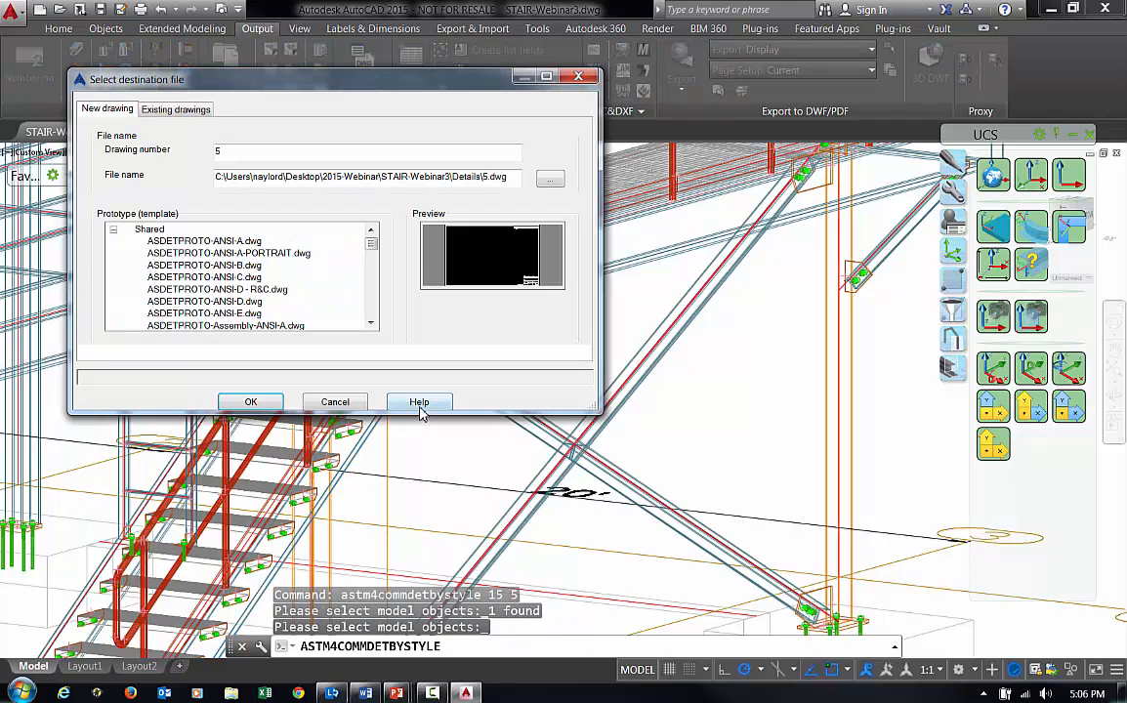
{"action": "left_click", "coordinate": [268, 406]}
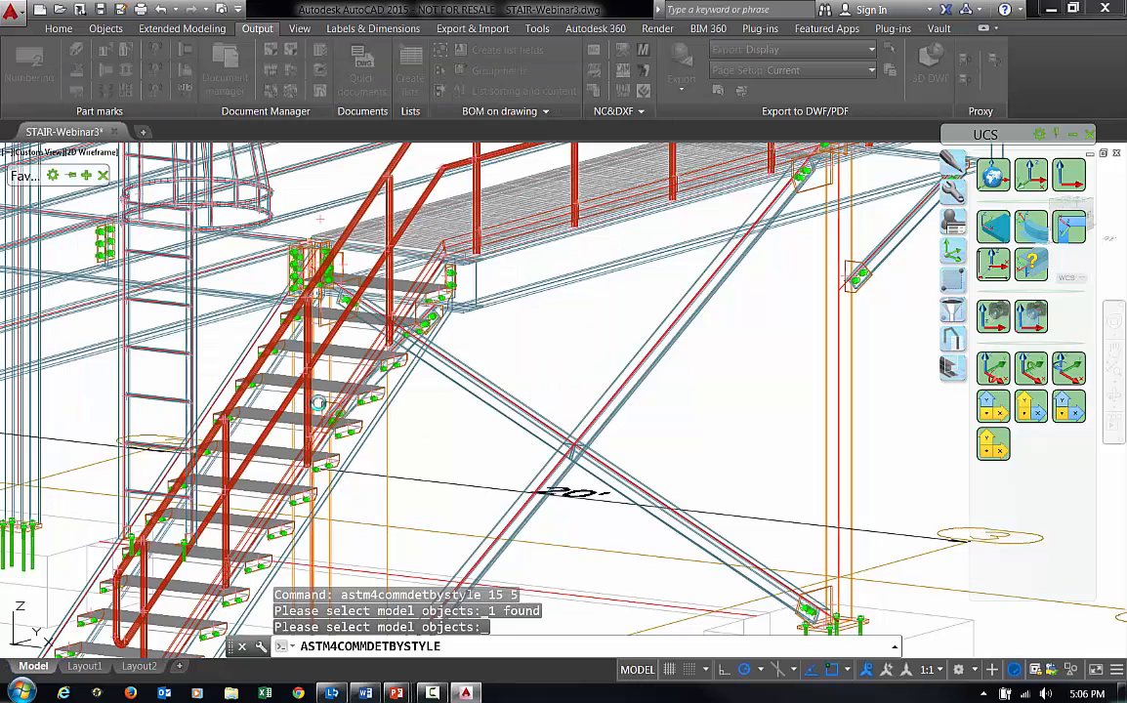
Step: Open 5.dwg and examine the stair elevation's tread dimensions, part labels and bolt labels
{"action": "right_click", "coordinate": [404, 389]}
{"action": "left_click", "coordinate": [475, 505]}
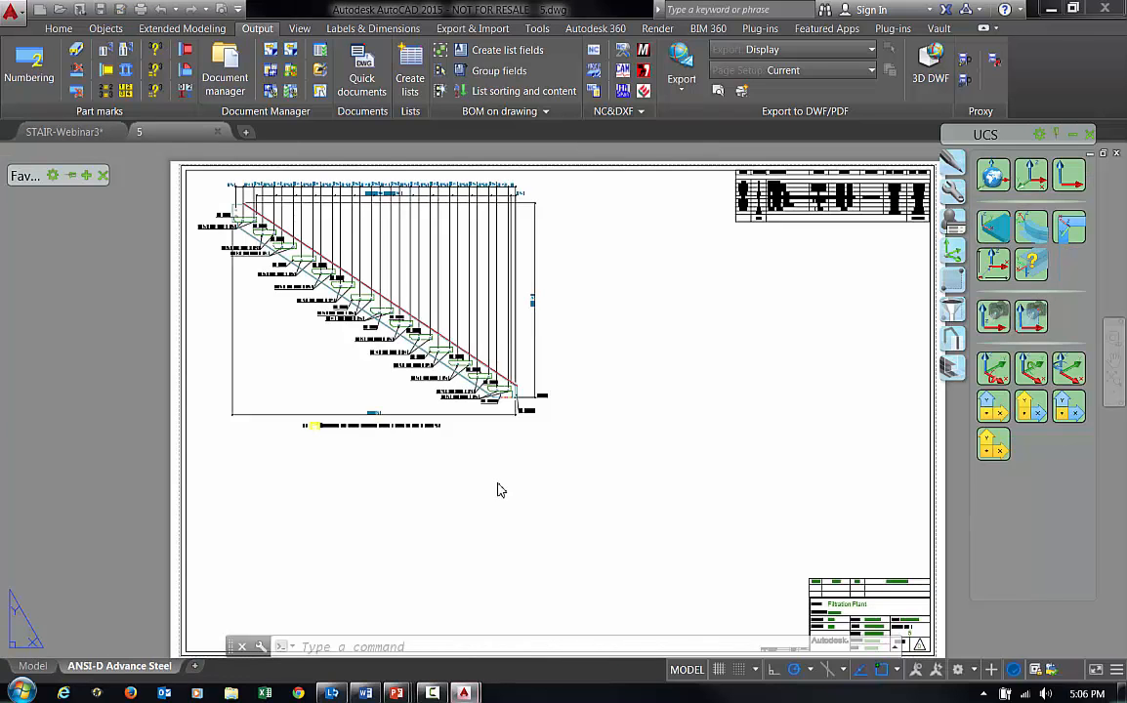
{"action": "double_click", "coordinate": [498, 481]}
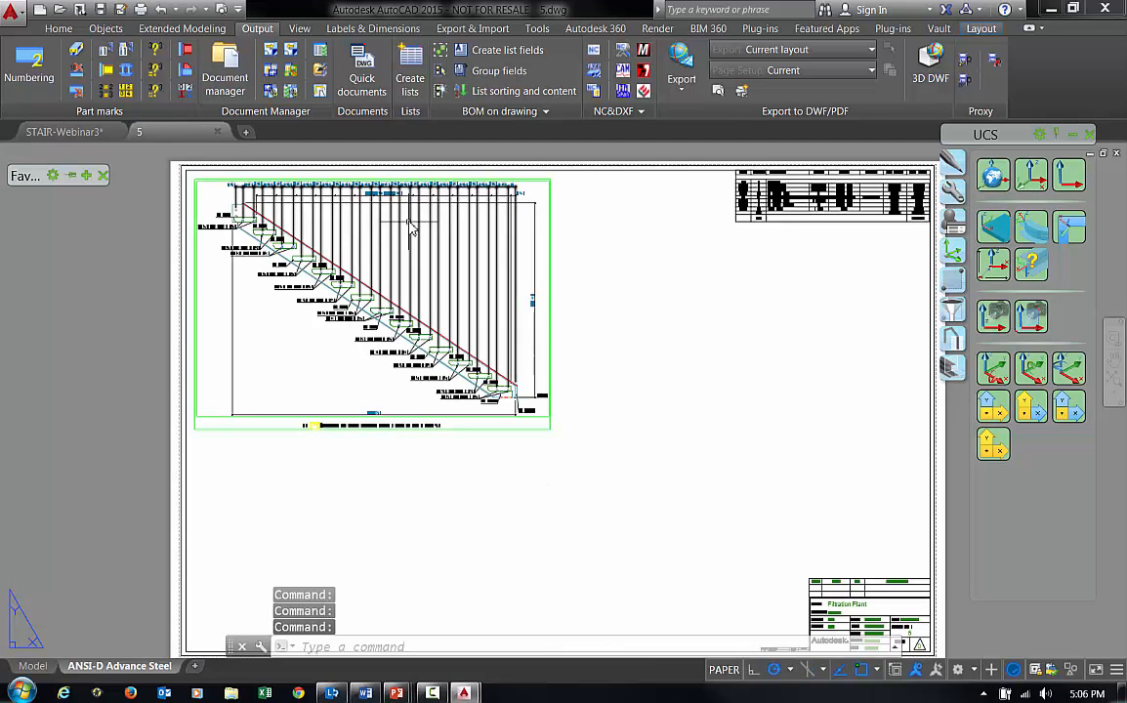
{"action": "scroll", "coordinate": [389, 203], "scroll_direction": "up", "scroll_amount": 4}
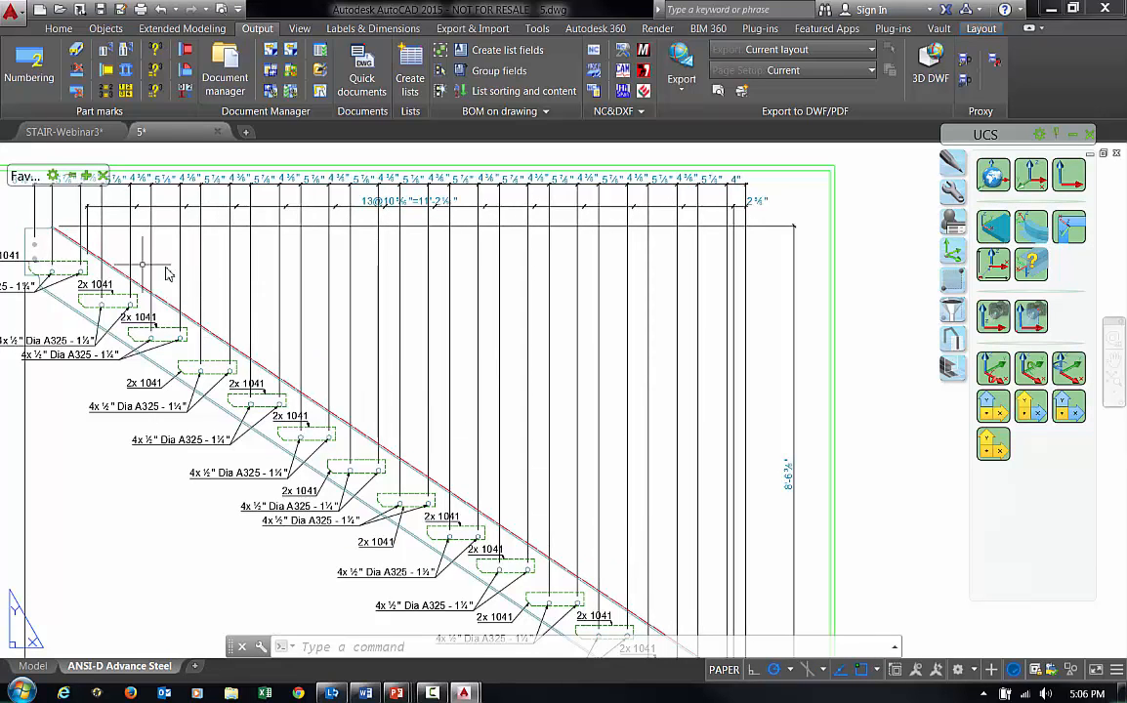
{"action": "scroll", "coordinate": [359, 401], "scroll_direction": "down", "scroll_amount": 4}
{"action": "scroll", "coordinate": [625, 445], "scroll_direction": "down", "scroll_amount": 2}
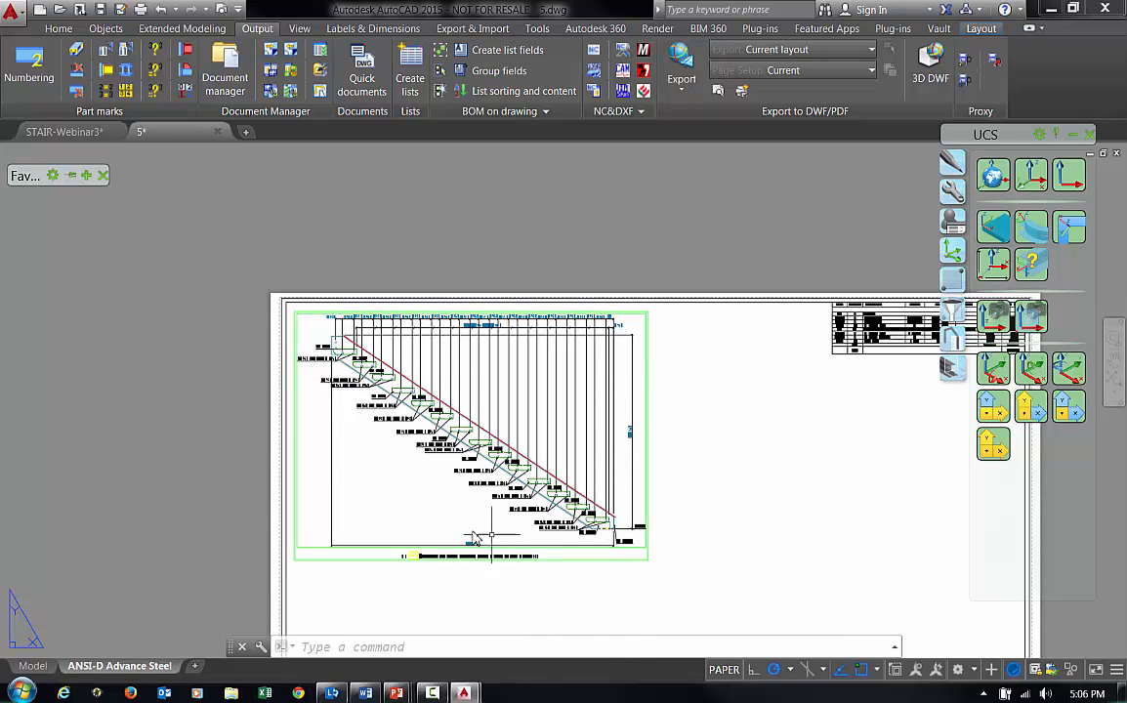
{"action": "scroll", "coordinate": [477, 506], "scroll_direction": "up", "scroll_amount": 4}
Step: Delete four repeated bolt labels and one 2x 1041 label below the lower treads of the stair elevation
{"action": "left_click", "coordinate": [501, 474]}
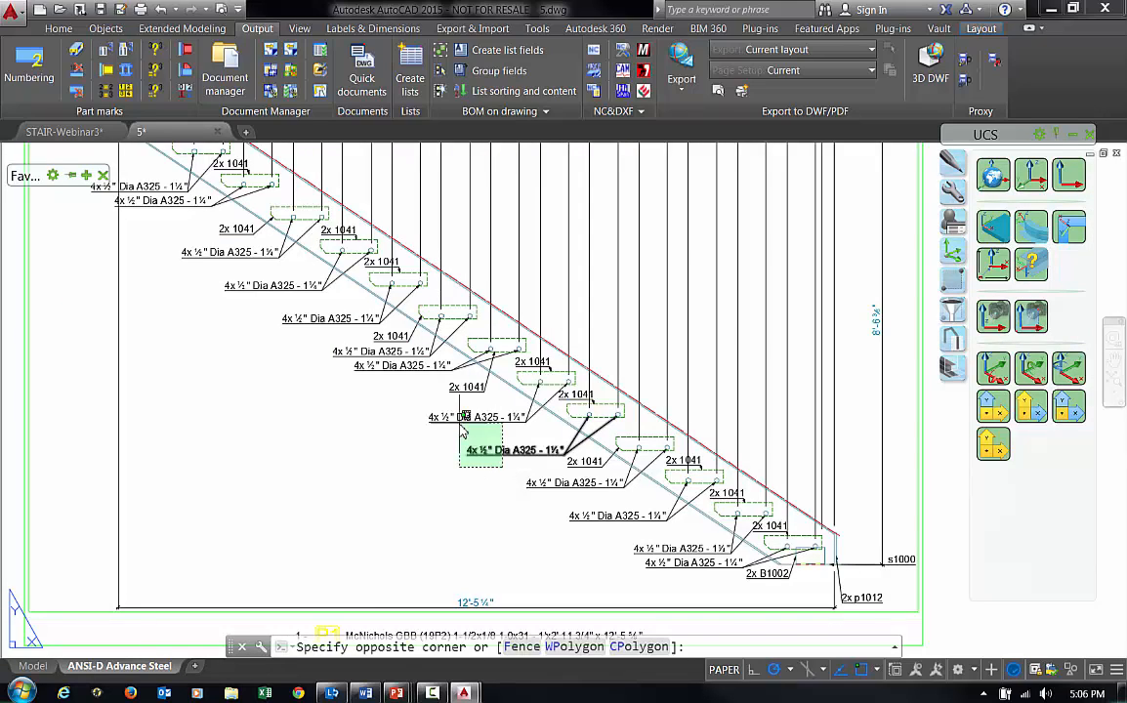
{"action": "left_click", "coordinate": [466, 446]}
{"action": "left_click", "coordinate": [576, 495]}
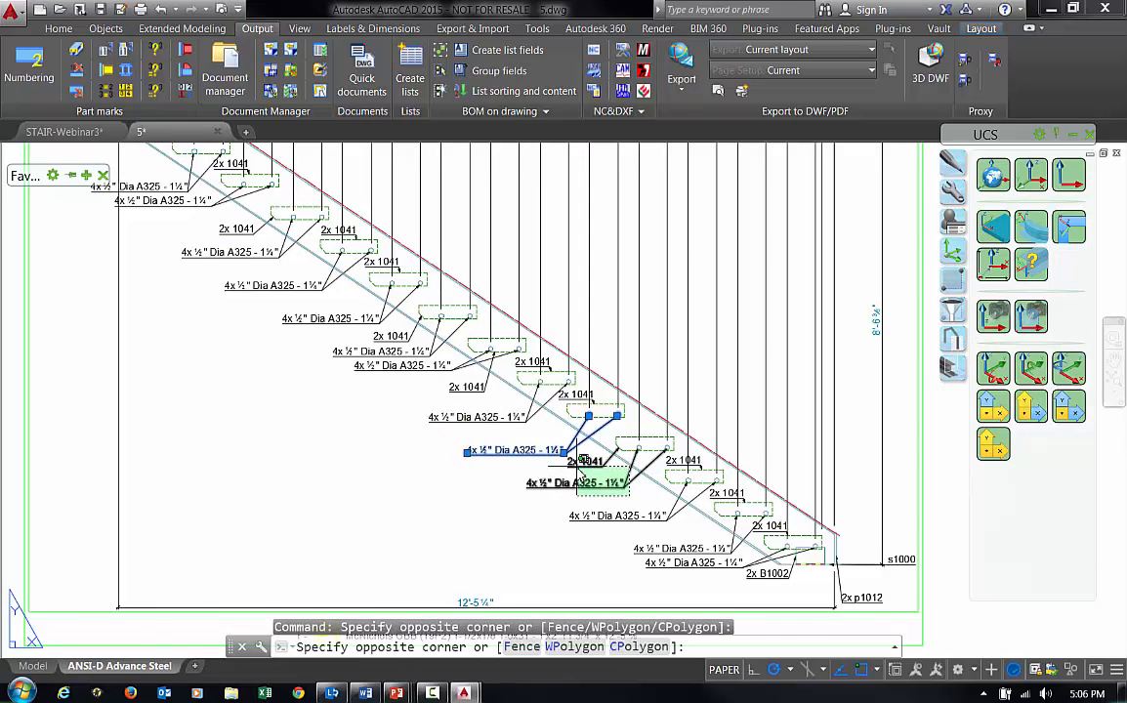
{"action": "left_click", "coordinate": [575, 466]}
{"action": "key", "text": "Delete"}
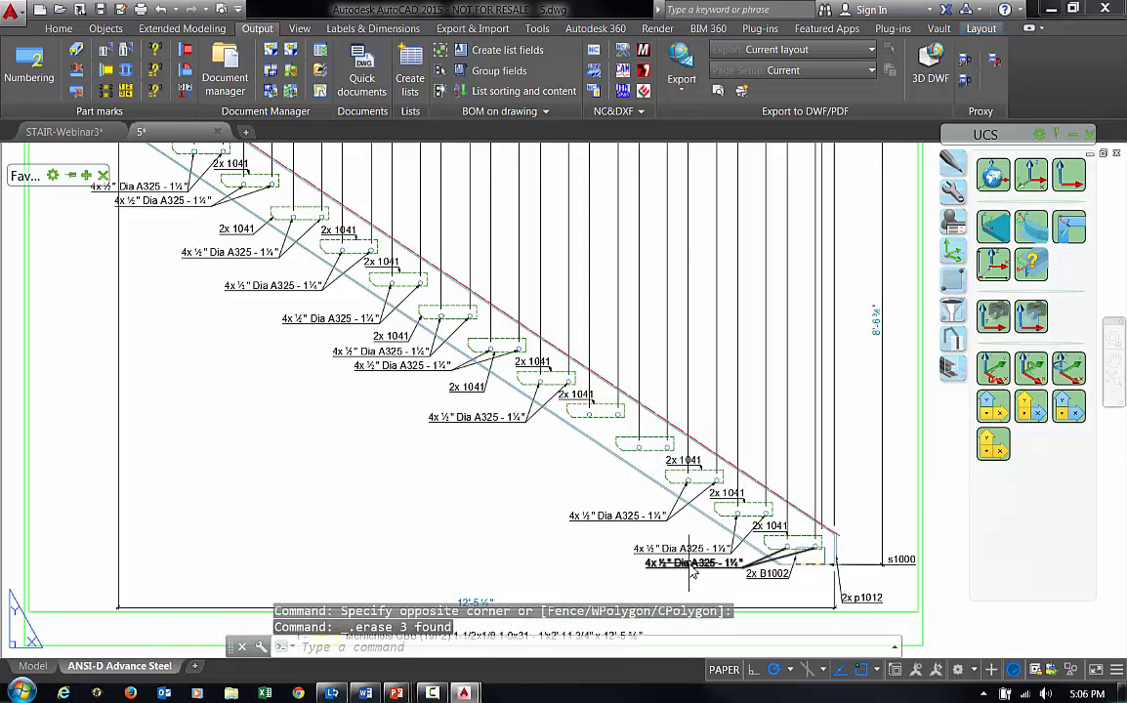
{"action": "left_click", "coordinate": [648, 543]}
{"action": "key", "text": "Delete"}
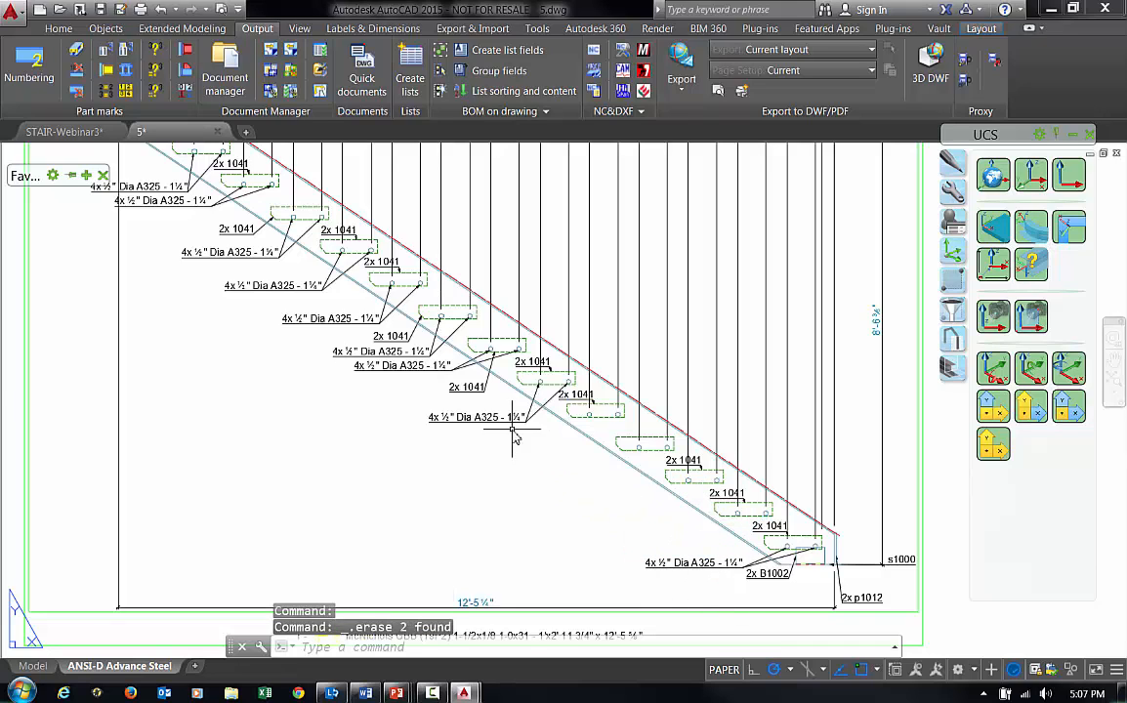
Step: Append "- TYP" to the lowest bolt label above the cleared area, making it 4x1/2" Dia A325 - 1 1/4" - TYP
{"action": "double_click", "coordinate": [493, 418]}
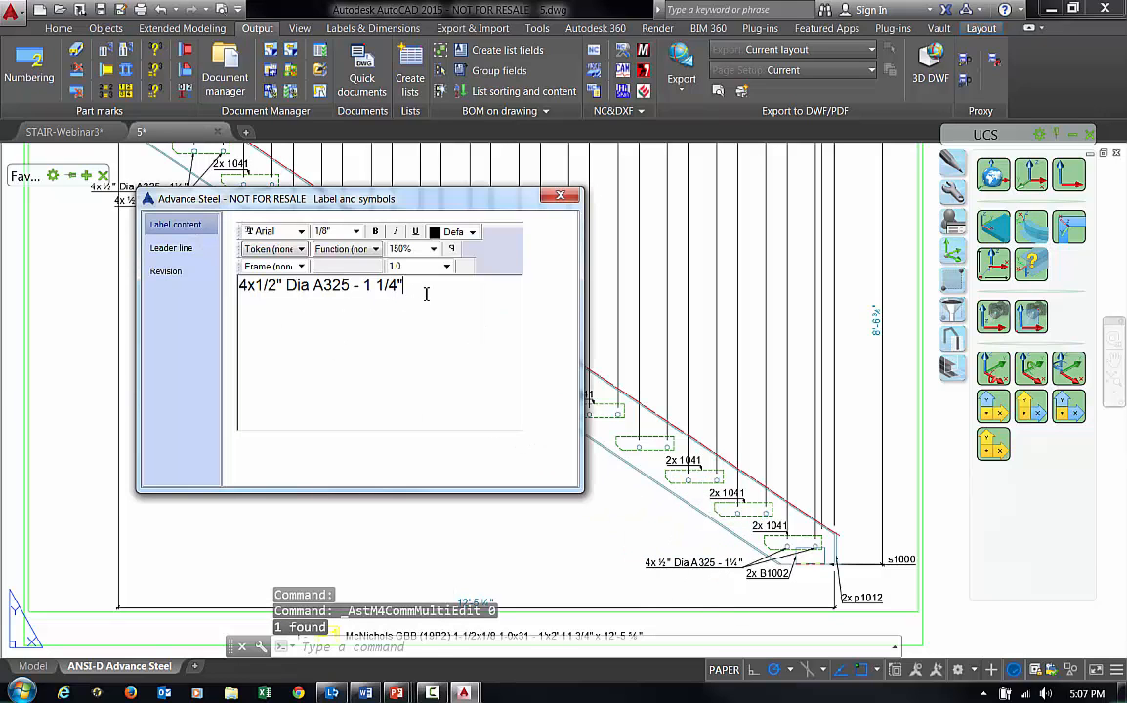
{"action": "type", "text": "- TYP"}
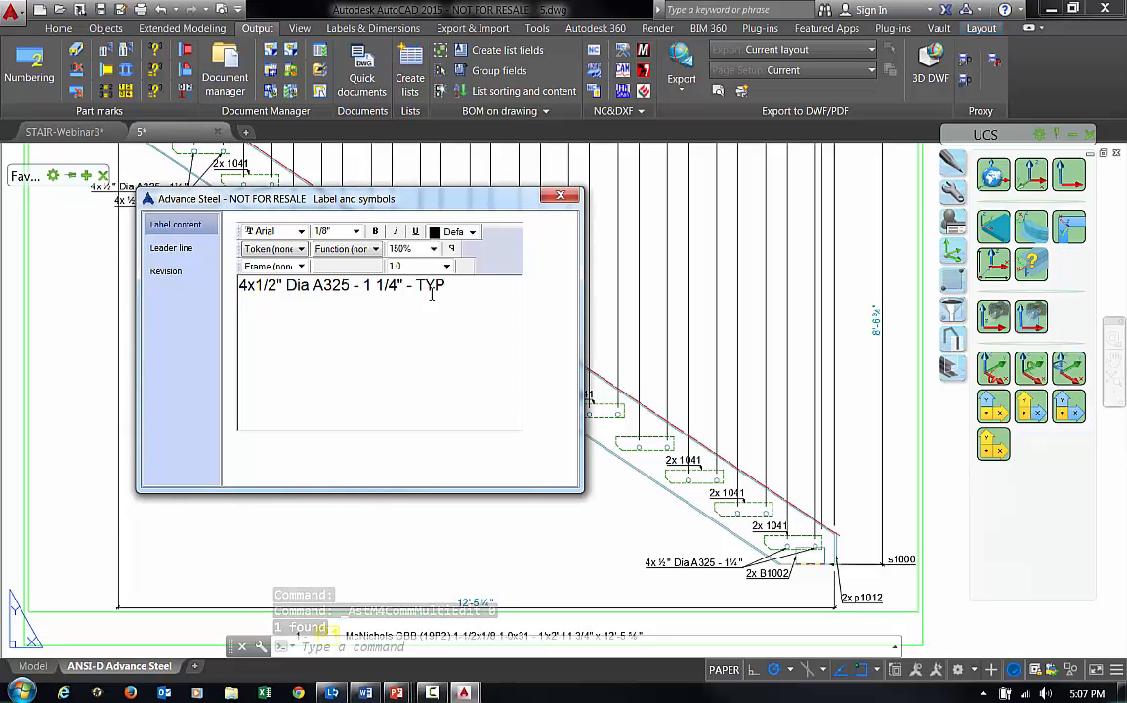
{"action": "left_click", "coordinate": [565, 195]}
{"action": "scroll", "coordinate": [444, 406], "scroll_direction": "down", "scroll_amount": 5}
{"action": "middle_click_drag", "start_coordinate": [568, 377], "coordinate": [412, 323]}
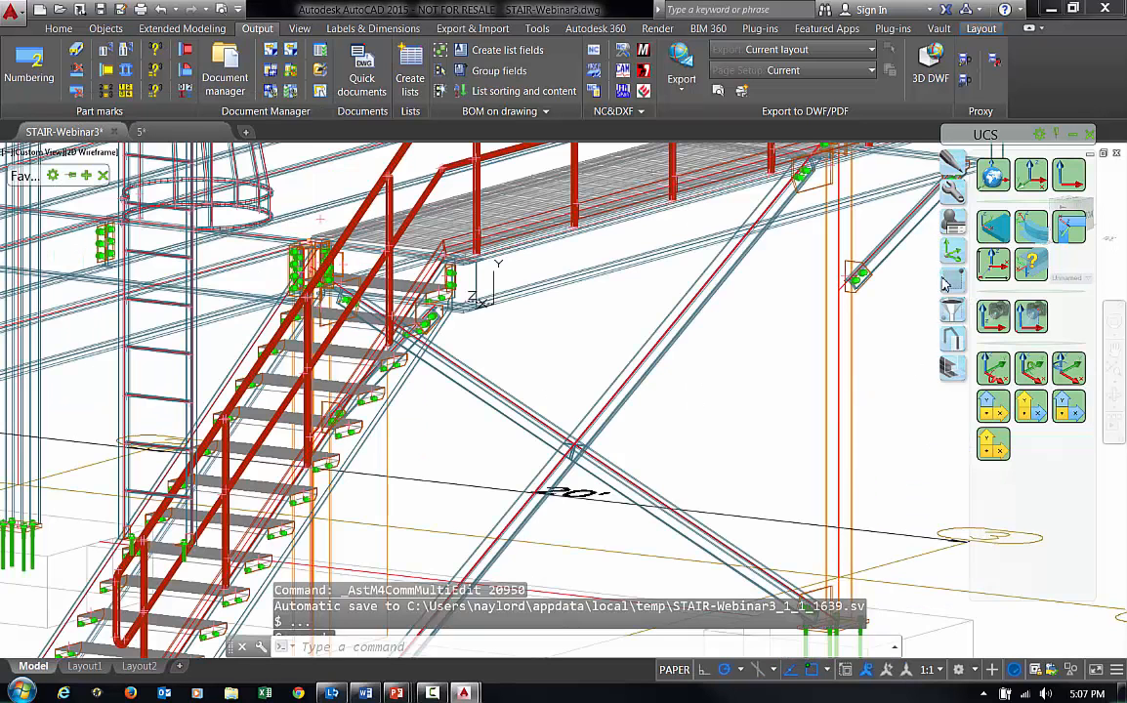
Step: Mark all parts of the stair assembly from its outer stringer and select the marked objects
{"action": "left_click", "coordinate": [955, 293]}
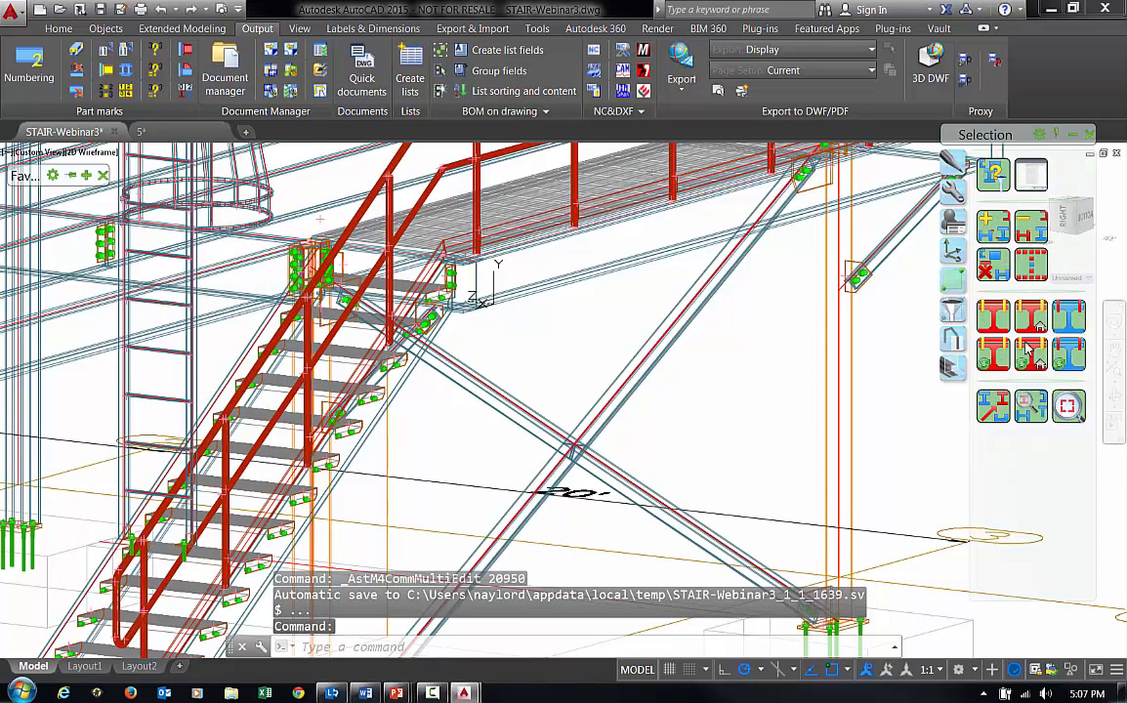
{"action": "left_click", "coordinate": [375, 427]}
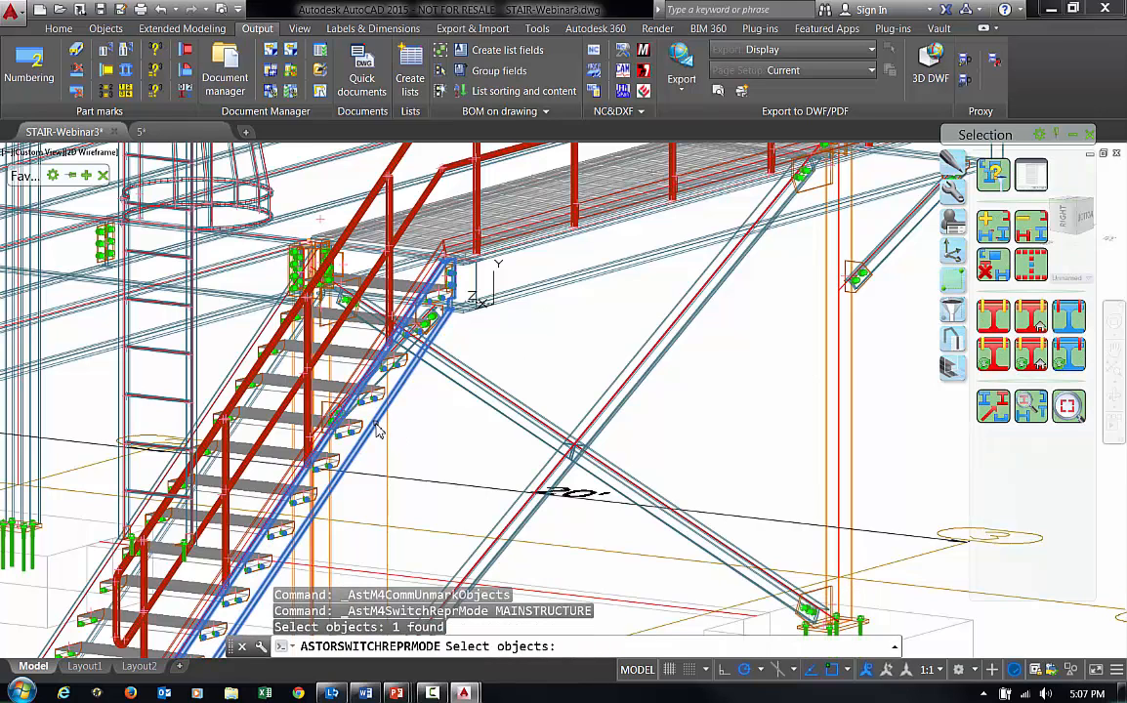
{"action": "right_click", "coordinate": [379, 431]}
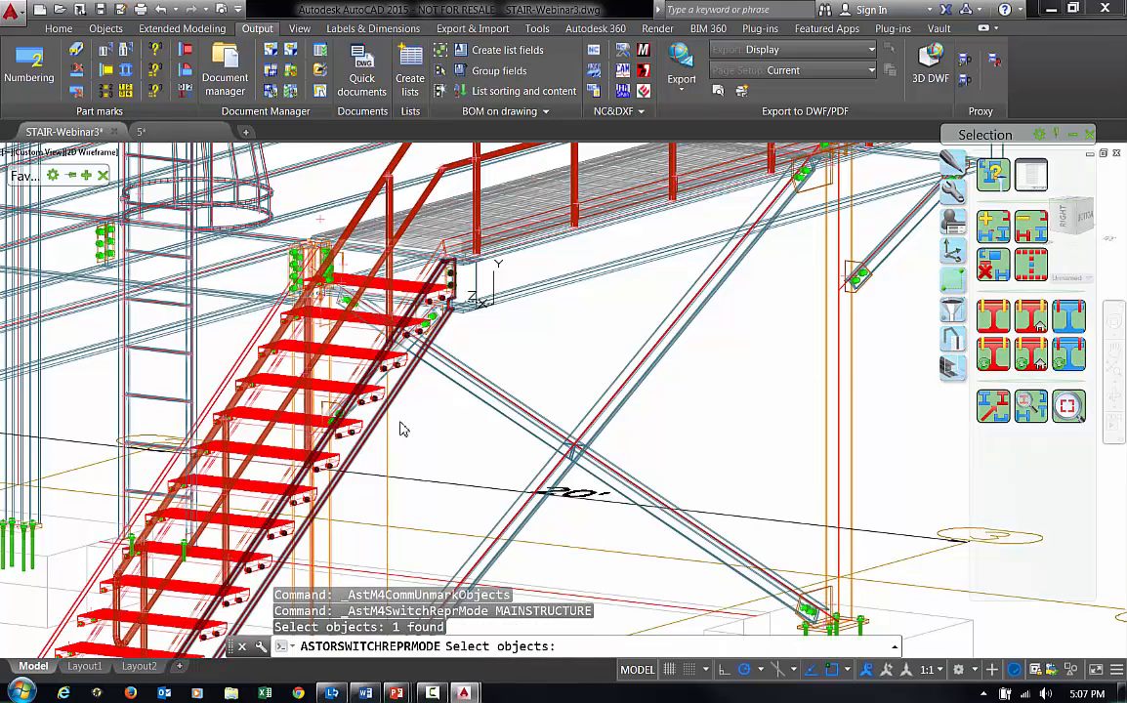
{"action": "right_click", "coordinate": [401, 427]}
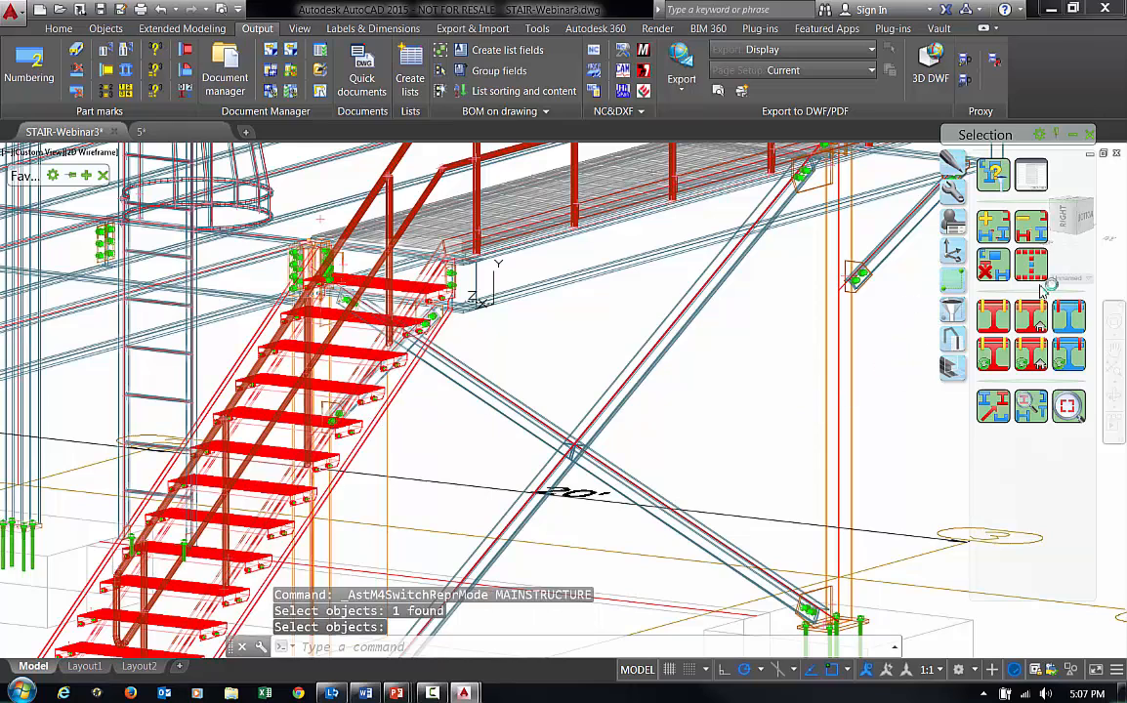
{"action": "left_click", "coordinate": [952, 251]}
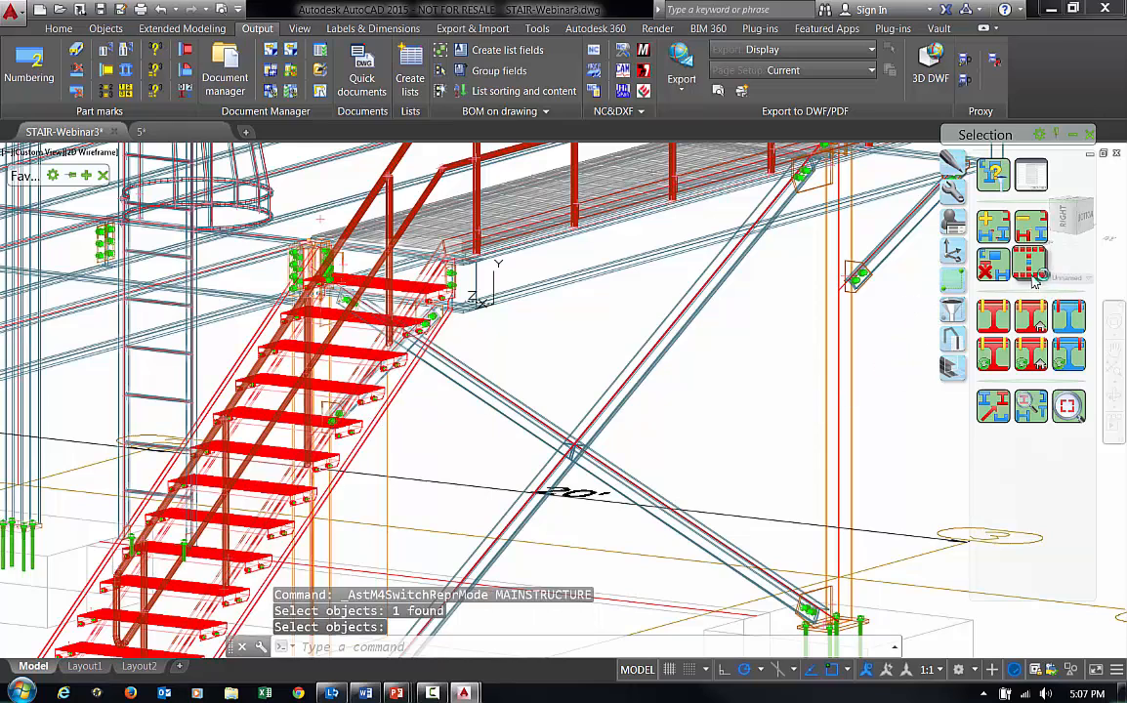
Step: Detail the selected stair parts with the Singlepart quick document style Sp - Plate 1/8=1 CO, accepting the drawing type settings
{"action": "left_click", "coordinate": [363, 80]}
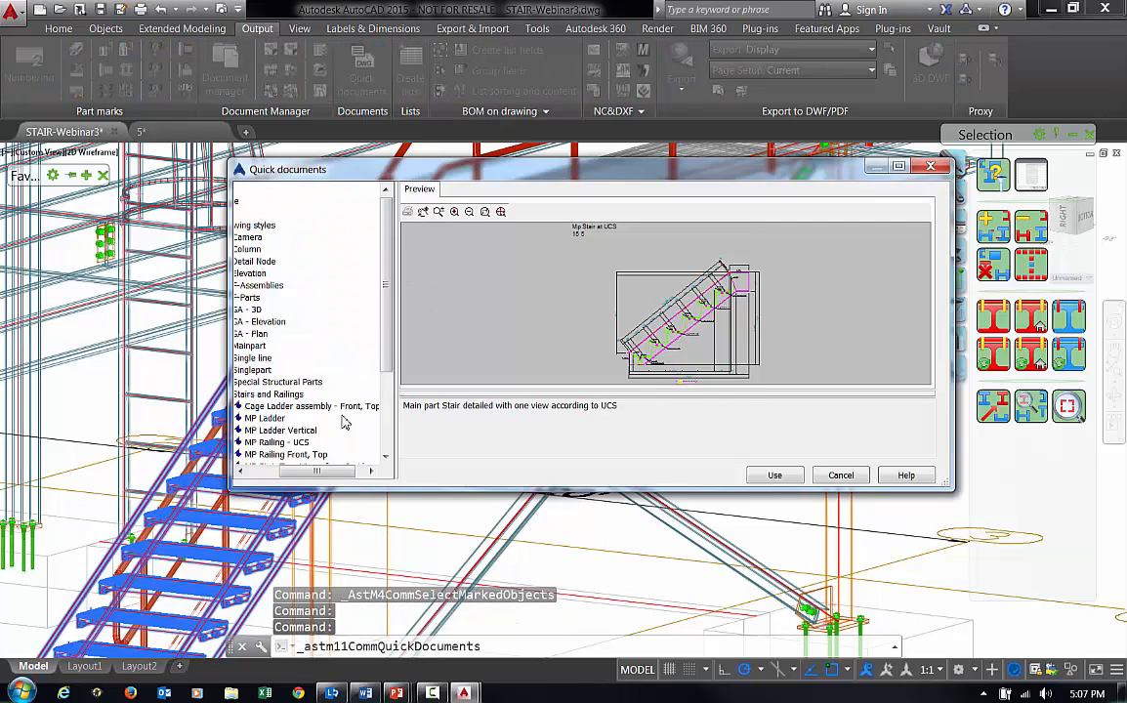
{"action": "left_click_drag", "start_coordinate": [323, 470], "coordinate": [292, 474]}
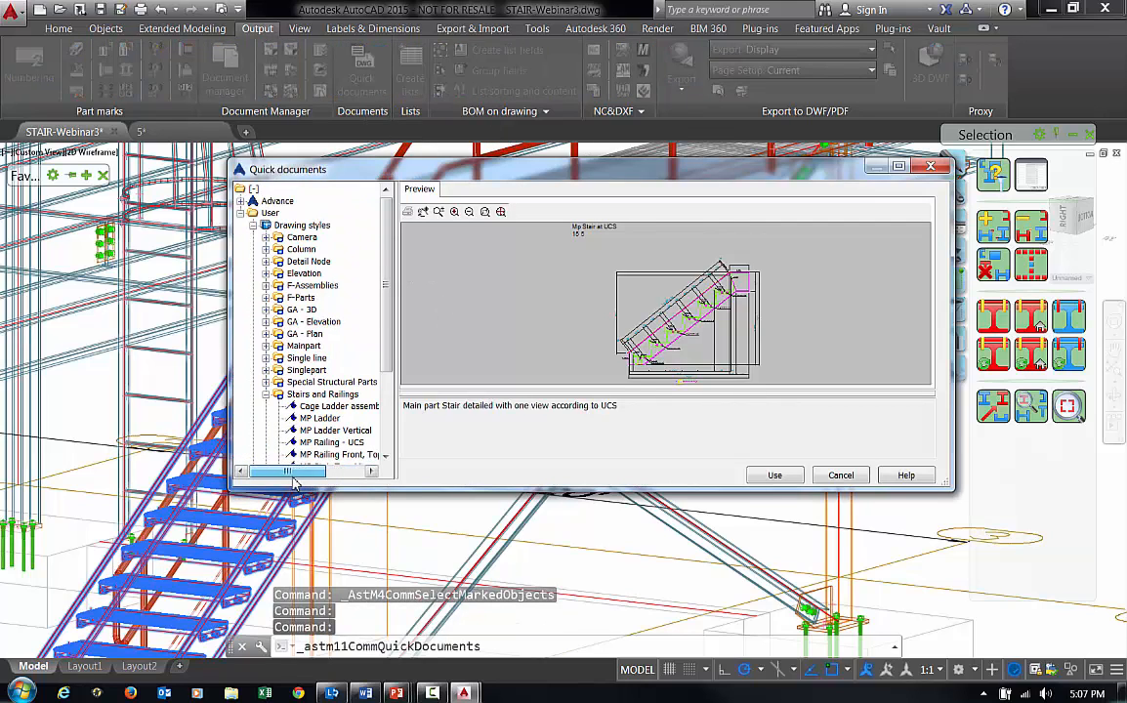
{"action": "left_click", "coordinate": [266, 370]}
{"action": "left_click", "coordinate": [342, 444]}
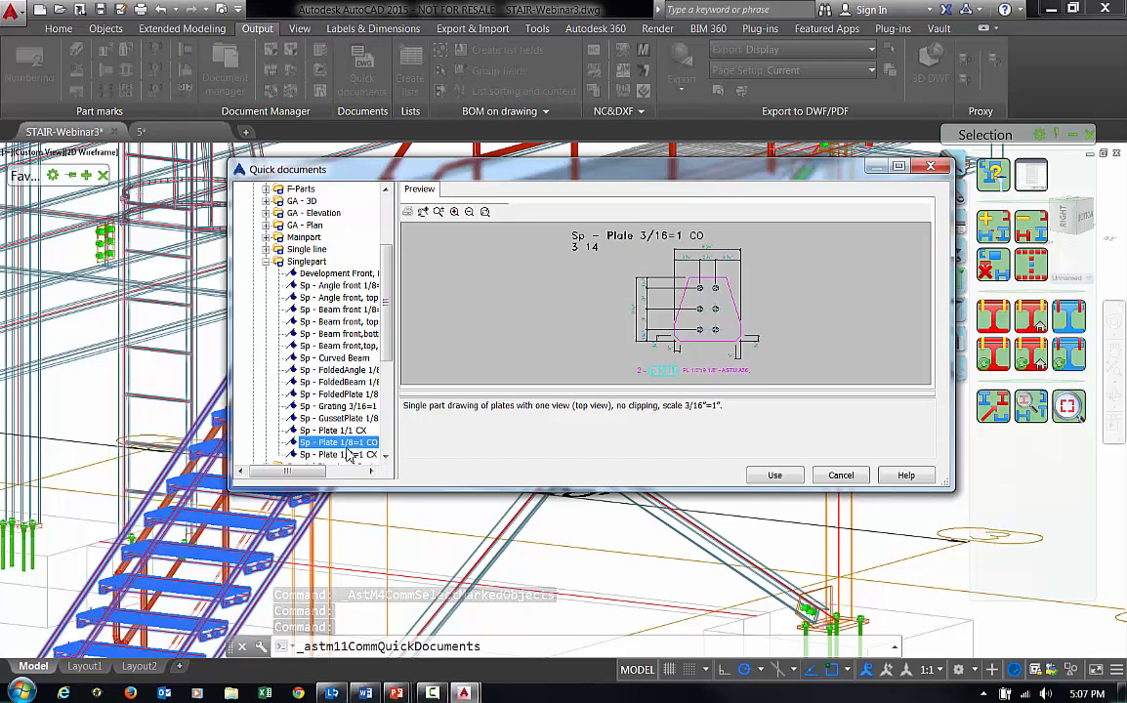
{"action": "left_click", "coordinate": [773, 474]}
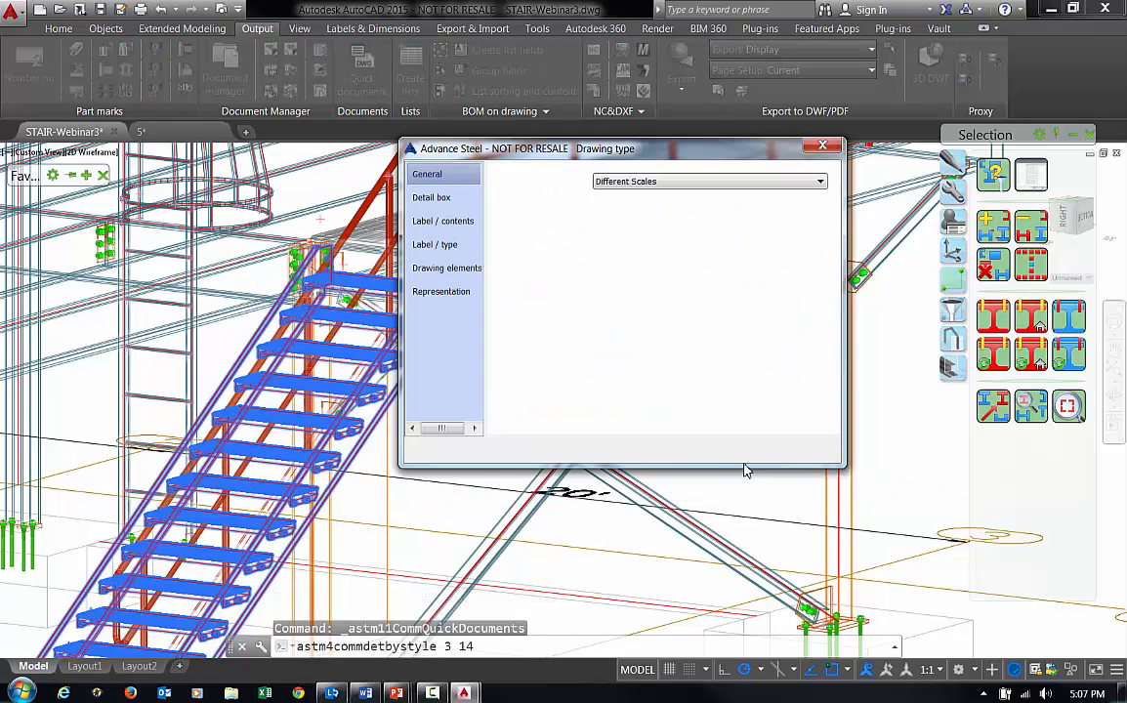
{"action": "left_click", "coordinate": [677, 451]}
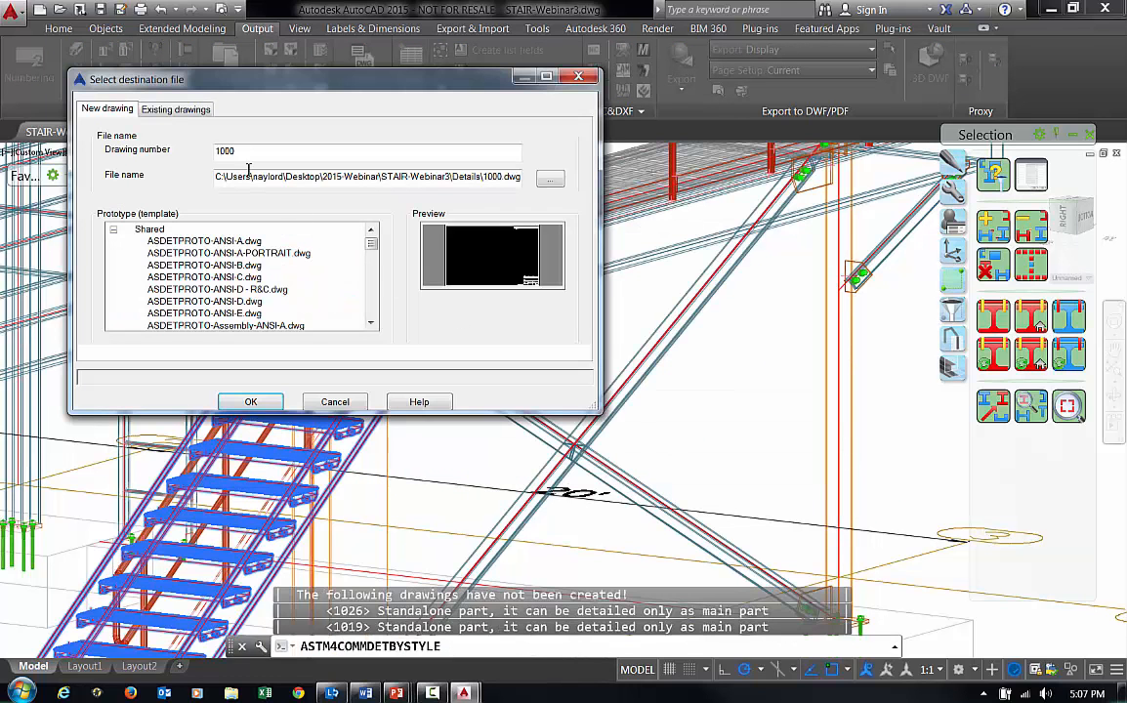
Step: Place the single part details in the existing drawing 5.dwg
{"action": "left_click", "coordinate": [178, 111]}
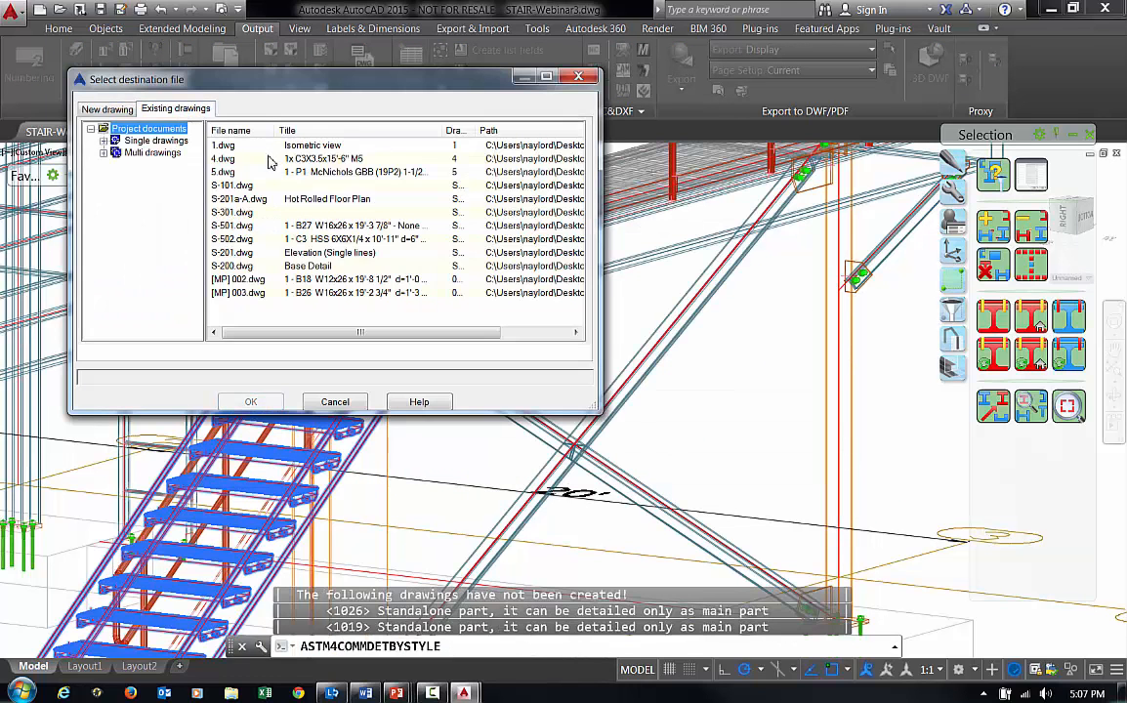
{"action": "left_click", "coordinate": [321, 173]}
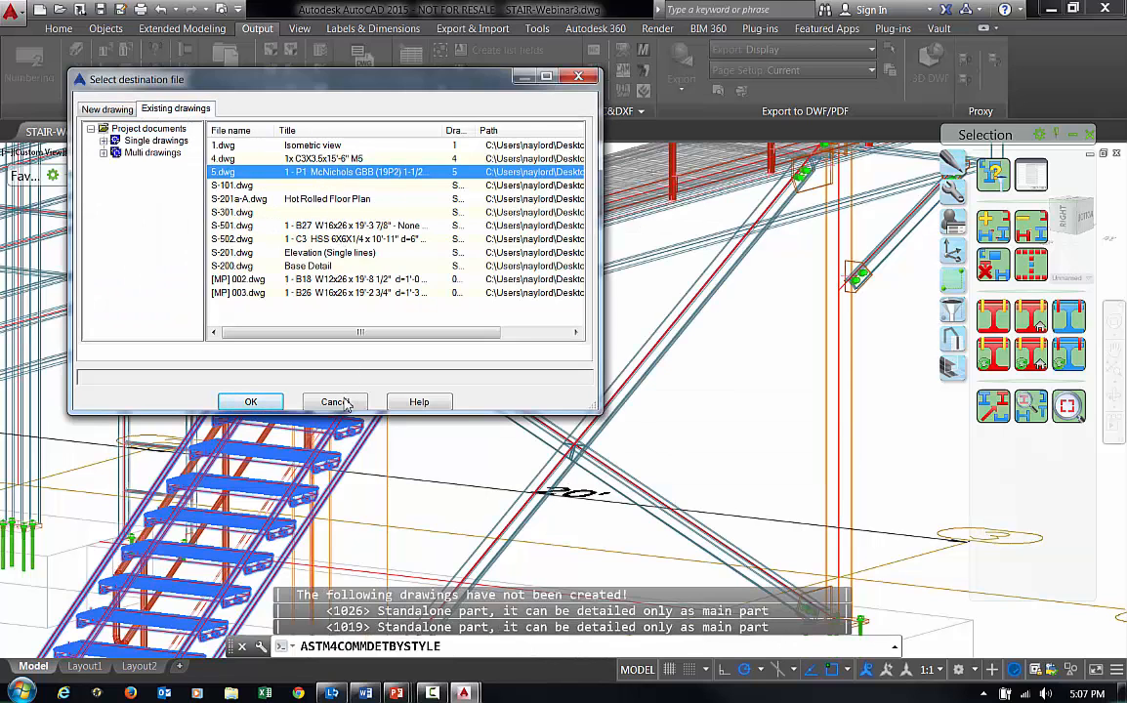
{"action": "left_click", "coordinate": [256, 405]}
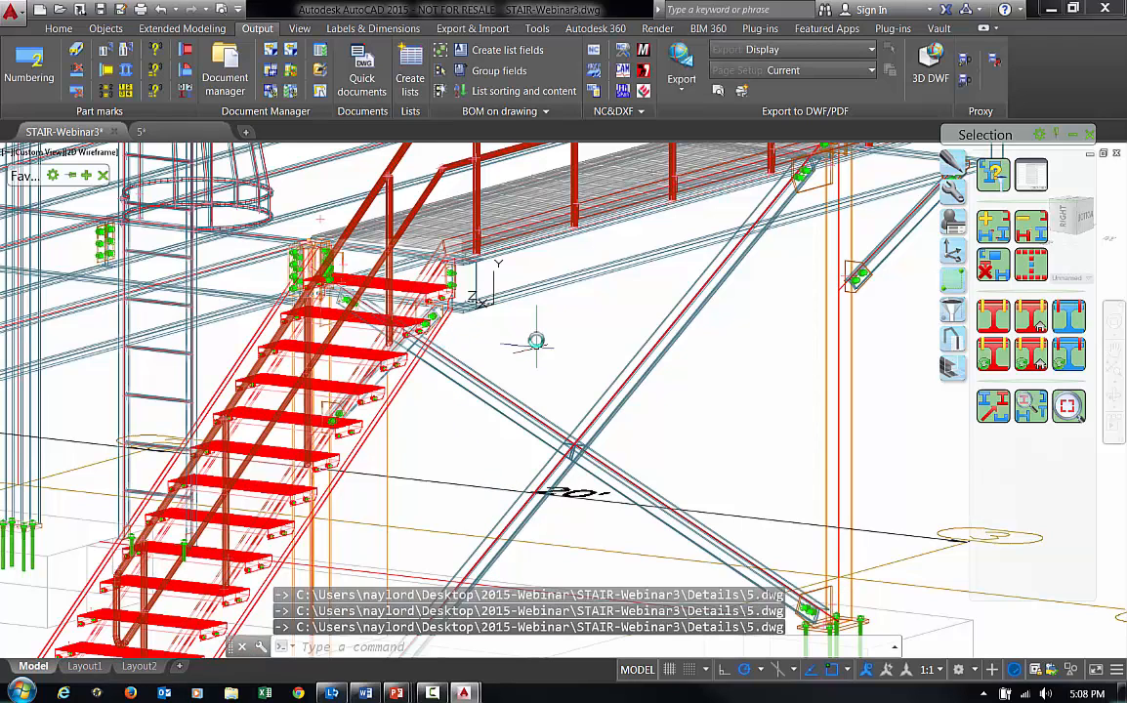
Step: Open 5.dwg and delete the long part detail that extends beyond the sheet beside the parts list
{"action": "left_click", "coordinate": [186, 131]}
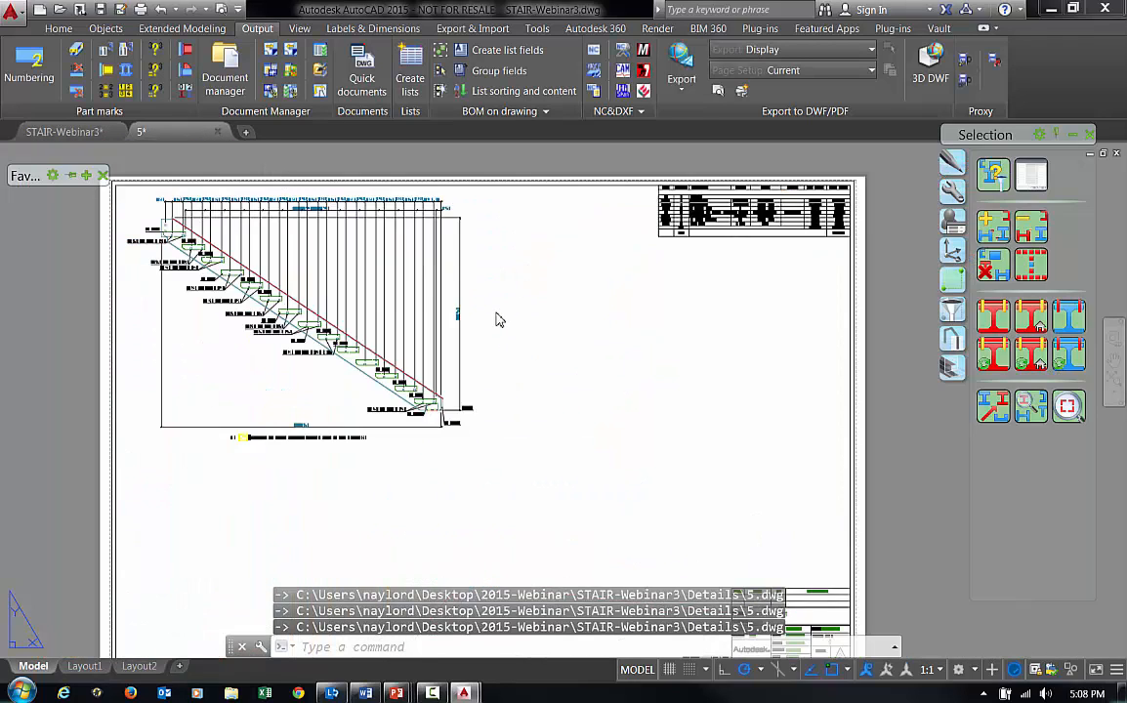
{"action": "middle_click_drag", "start_coordinate": [712, 378], "coordinate": [622, 377]}
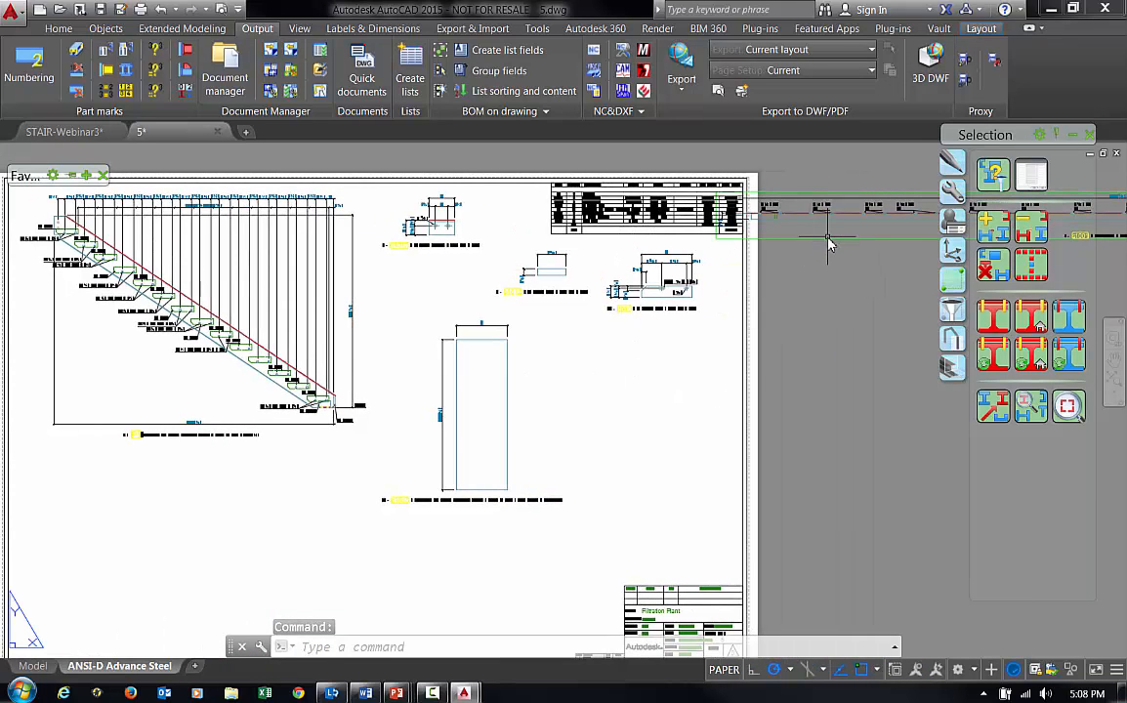
{"action": "left_click", "coordinate": [826, 245]}
{"action": "left_click", "coordinate": [819, 244]}
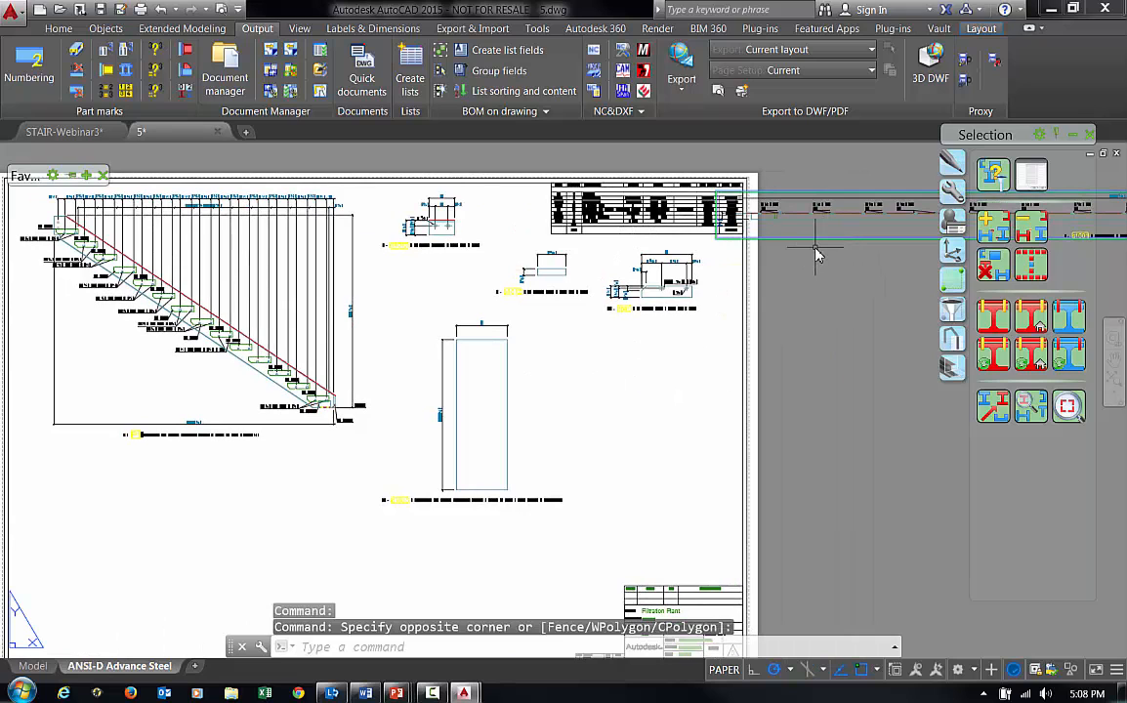
{"action": "key", "text": "Delete"}
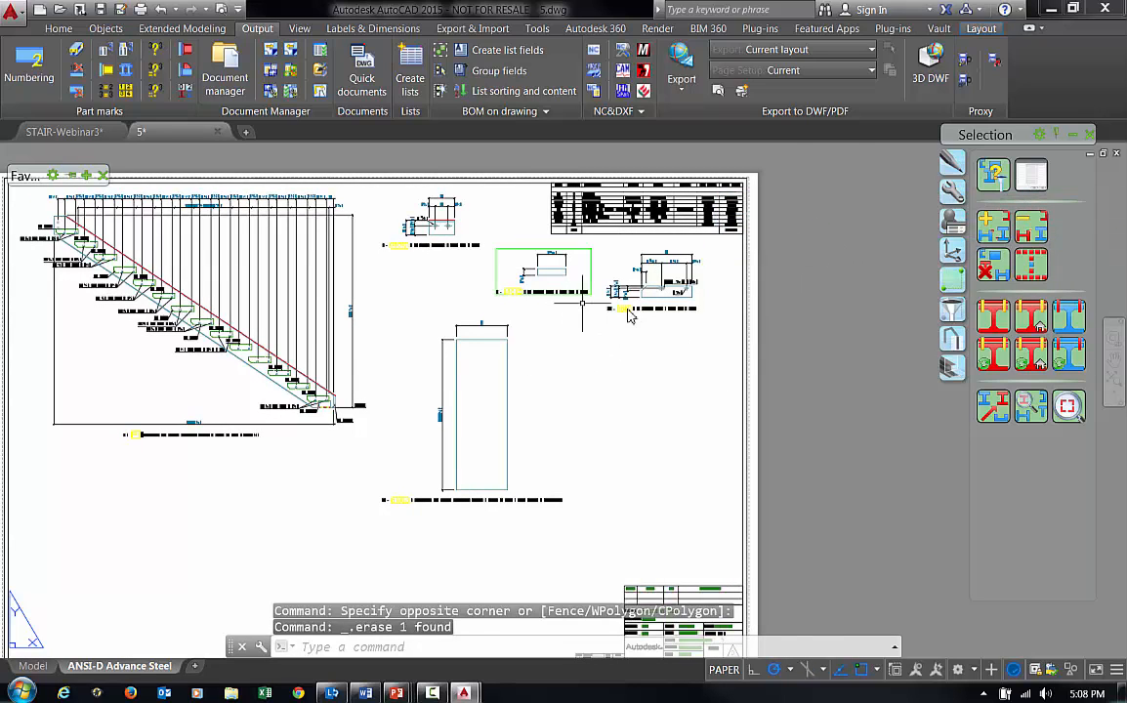
Step: Rotate the McNichols grating tread's detail view by 90 degrees
{"action": "scroll", "coordinate": [586, 305], "scroll_direction": "up", "scroll_amount": 6}
{"action": "middle_click_drag", "start_coordinate": [716, 282], "coordinate": [808, 387]}
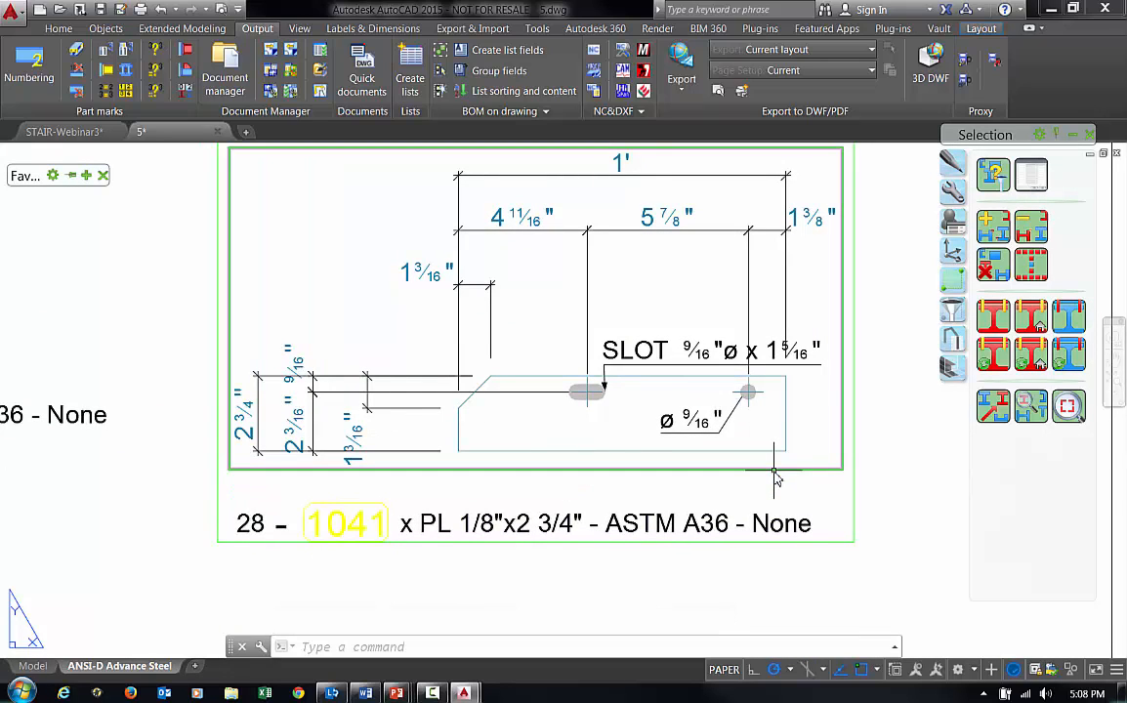
{"action": "scroll", "coordinate": [777, 478], "scroll_direction": "down", "scroll_amount": 4}
{"action": "scroll", "coordinate": [586, 494], "scroll_direction": "down", "scroll_amount": 3}
{"action": "middle_click_drag", "start_coordinate": [533, 494], "coordinate": [599, 247]}
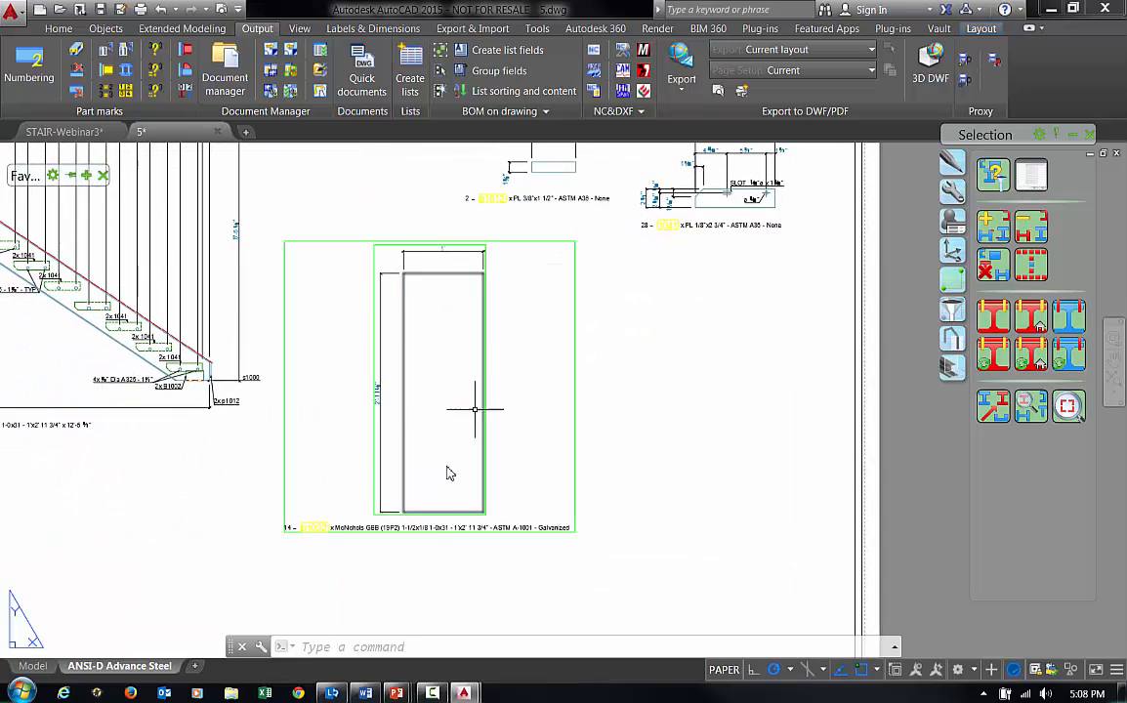
{"action": "double_click", "coordinate": [488, 512]}
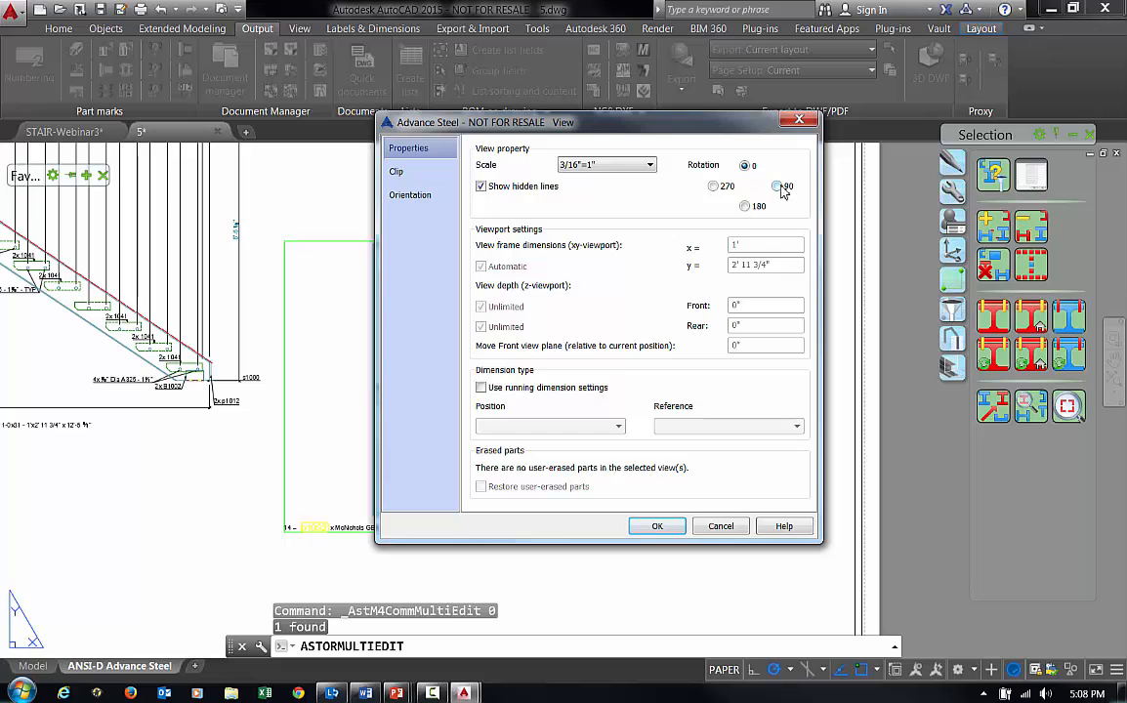
{"action": "left_click", "coordinate": [669, 530]}
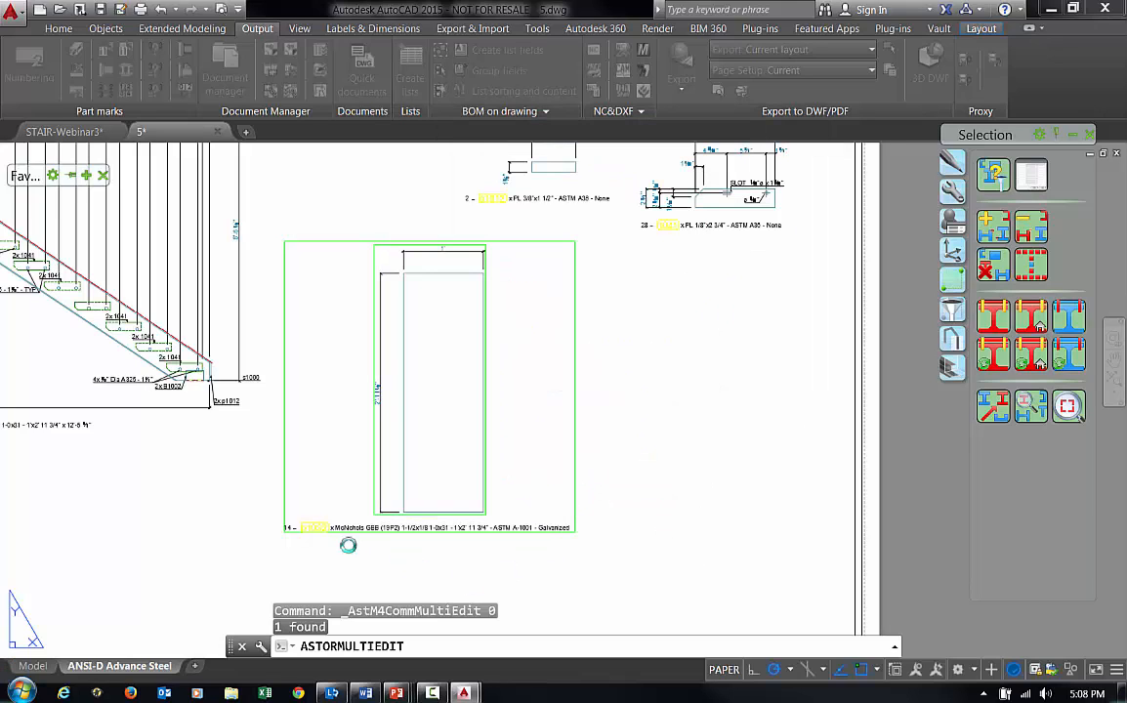
Step: Check the single part details and the sheet layout, and close 5.dwg to return to the stair model
{"action": "scroll", "coordinate": [586, 479], "scroll_direction": "down", "scroll_amount": 3}
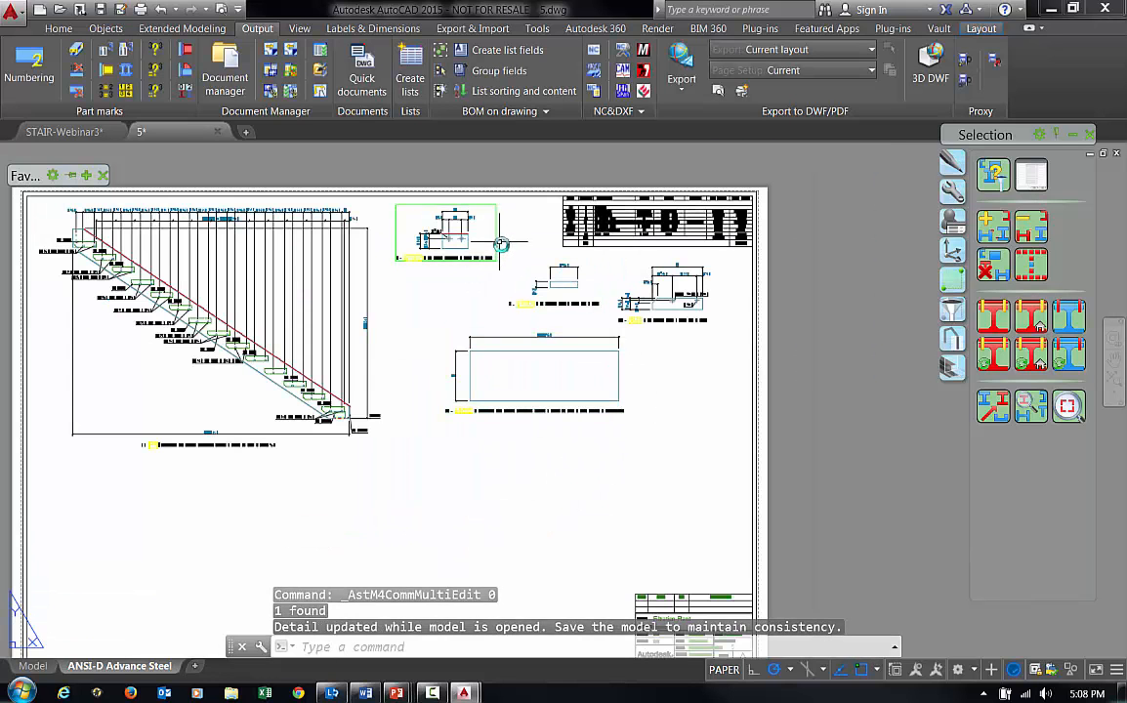
{"action": "scroll", "coordinate": [479, 244], "scroll_direction": "up", "scroll_amount": 4}
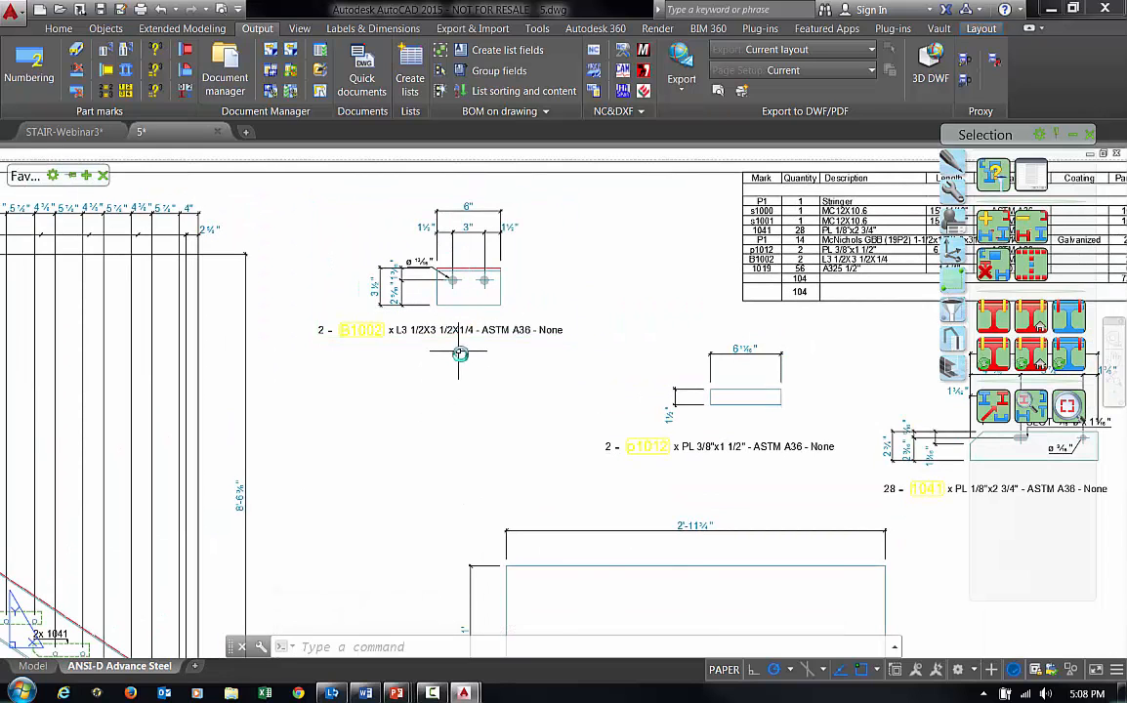
{"action": "scroll", "coordinate": [459, 343], "scroll_direction": "down", "scroll_amount": 2}
{"action": "scroll", "coordinate": [459, 340], "scroll_direction": "down", "scroll_amount": 3}
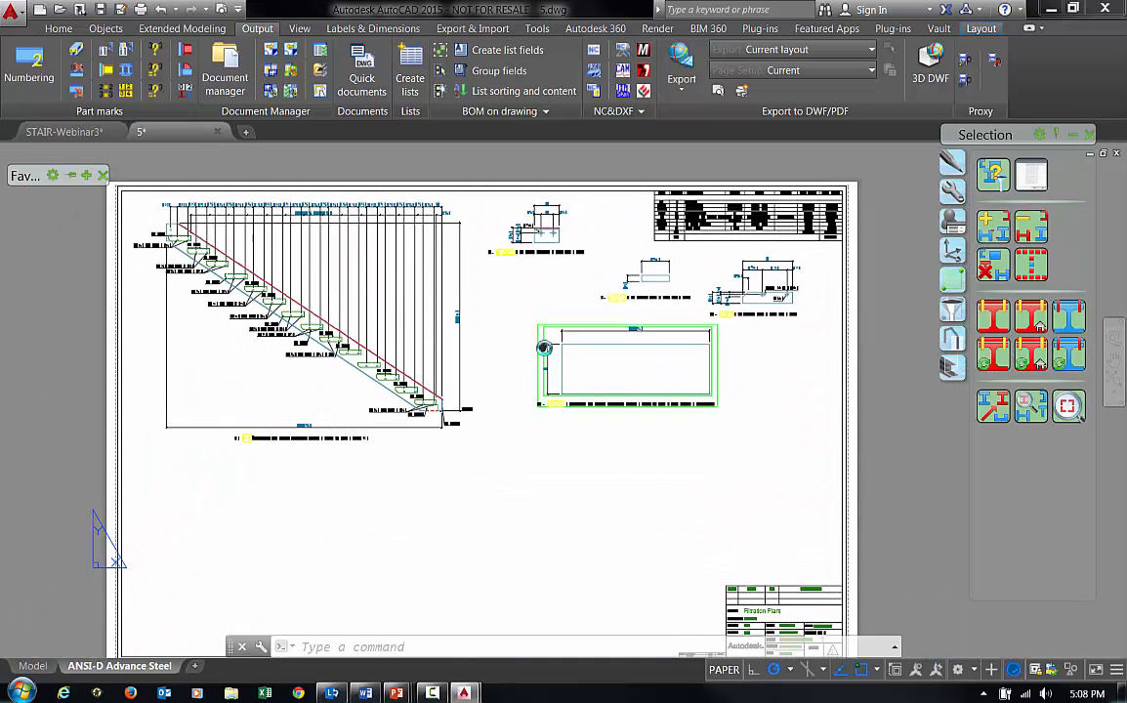
{"action": "middle_click_drag", "start_coordinate": [613, 443], "coordinate": [618, 414]}
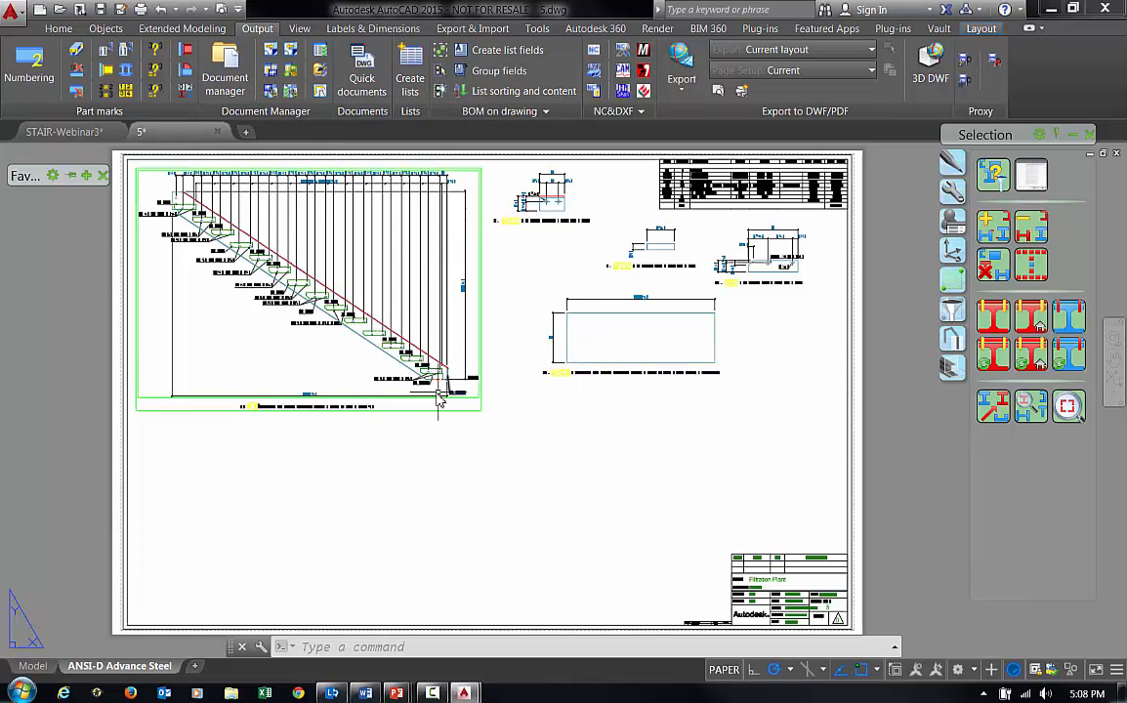
{"action": "left_click", "coordinate": [218, 132]}
{"action": "left_click", "coordinate": [563, 393]}
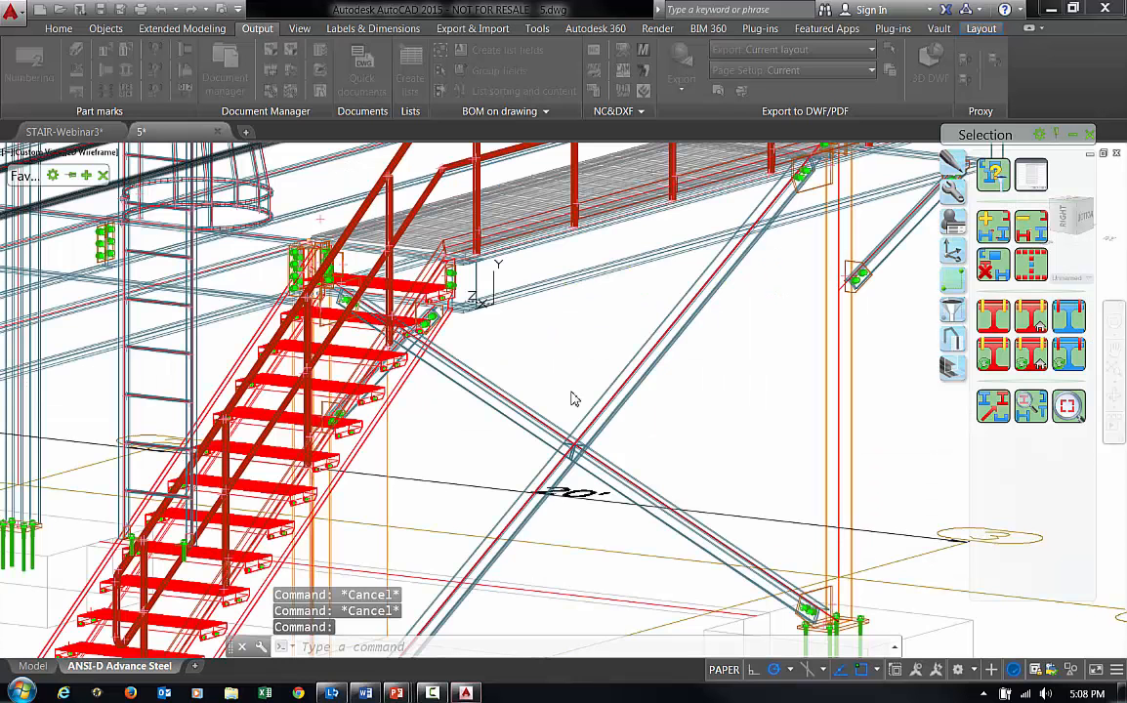
Step: Select the platform's floor beams, the adjoining columns and the surrounding framing in the model with several crossing windows
{"action": "scroll", "coordinate": [578, 441], "scroll_direction": "down", "scroll_amount": 2}
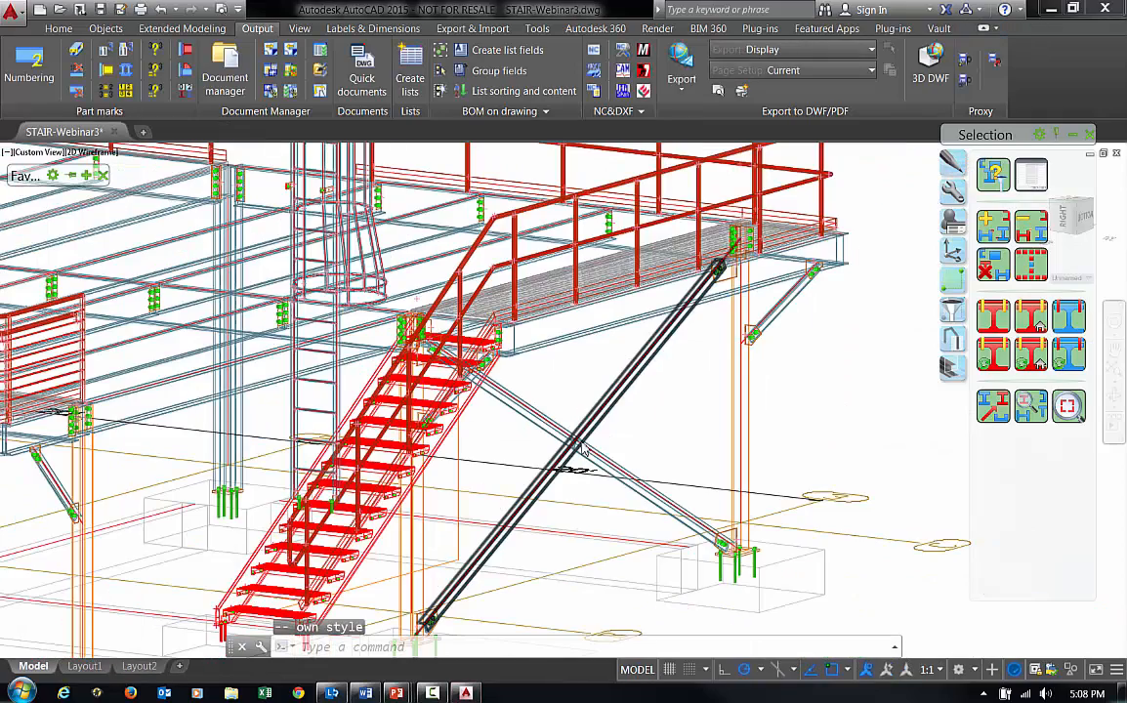
{"action": "scroll", "coordinate": [580, 446], "scroll_direction": "down", "scroll_amount": 2}
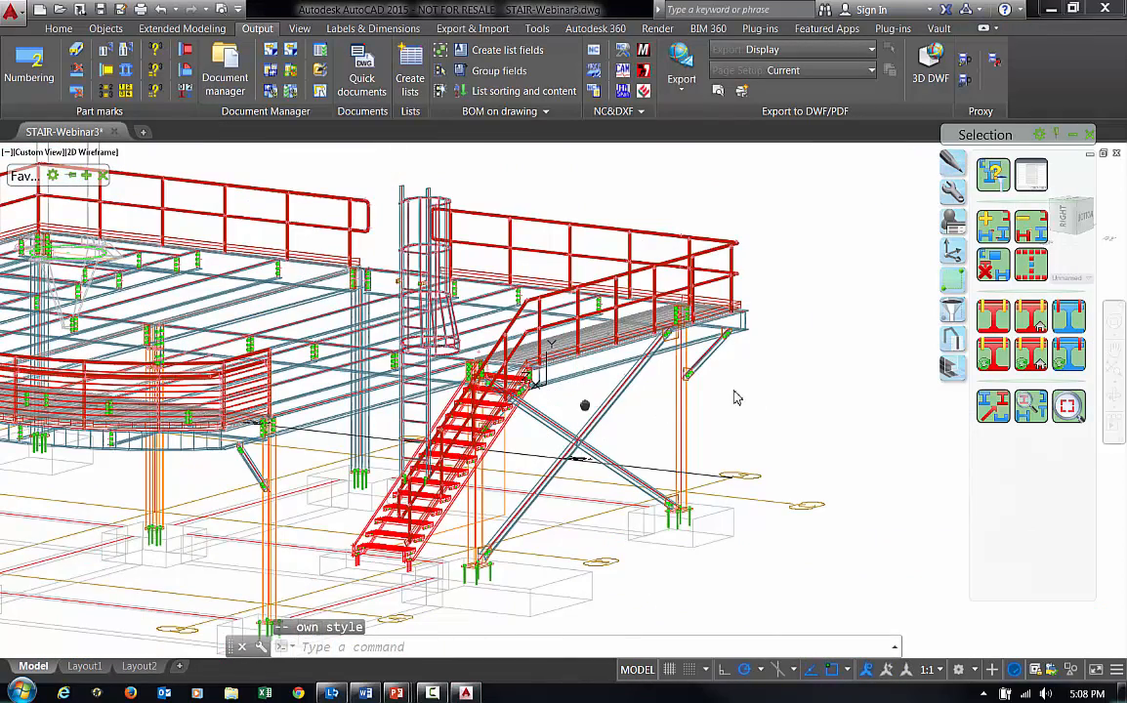
{"action": "scroll", "coordinate": [718, 392], "scroll_direction": "up", "scroll_amount": 3}
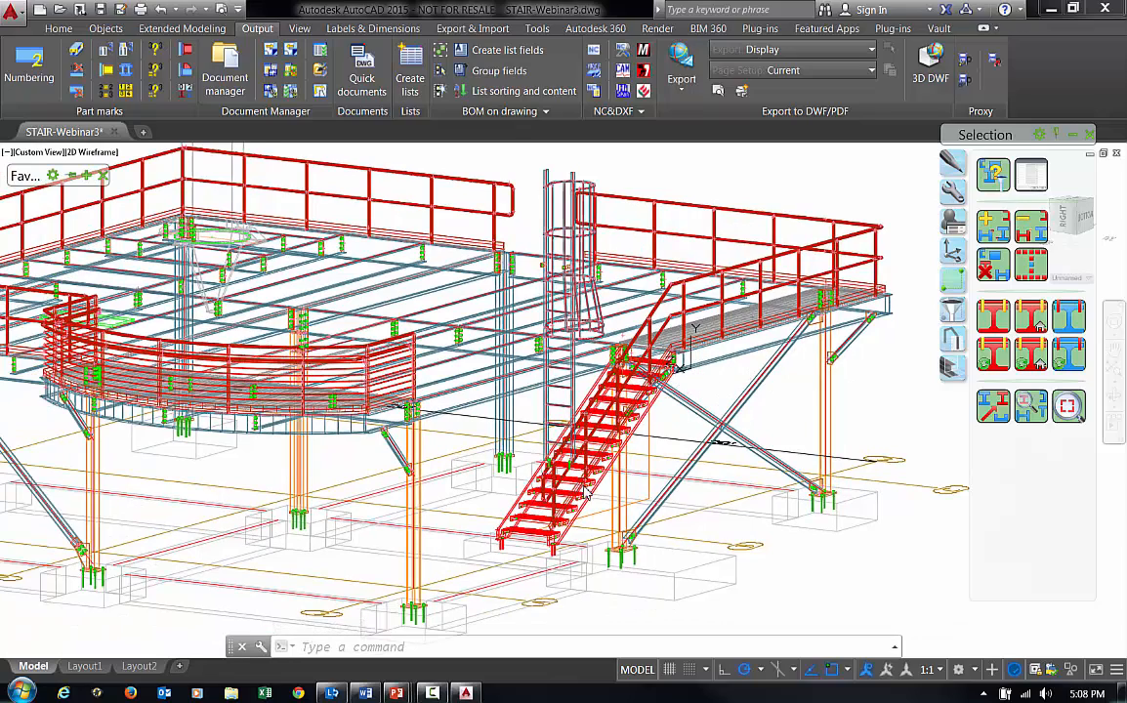
{"action": "middle_click_drag", "start_coordinate": [650, 535], "coordinate": [775, 508], "text": "shift"}
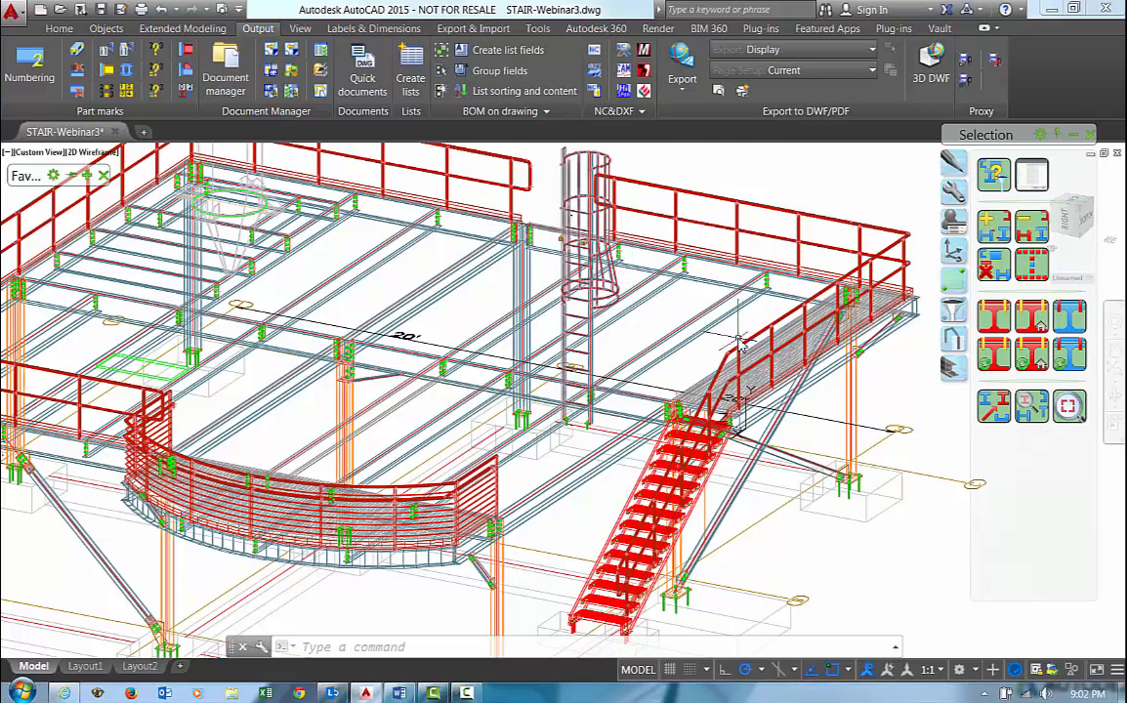
{"action": "left_click", "coordinate": [736, 337]}
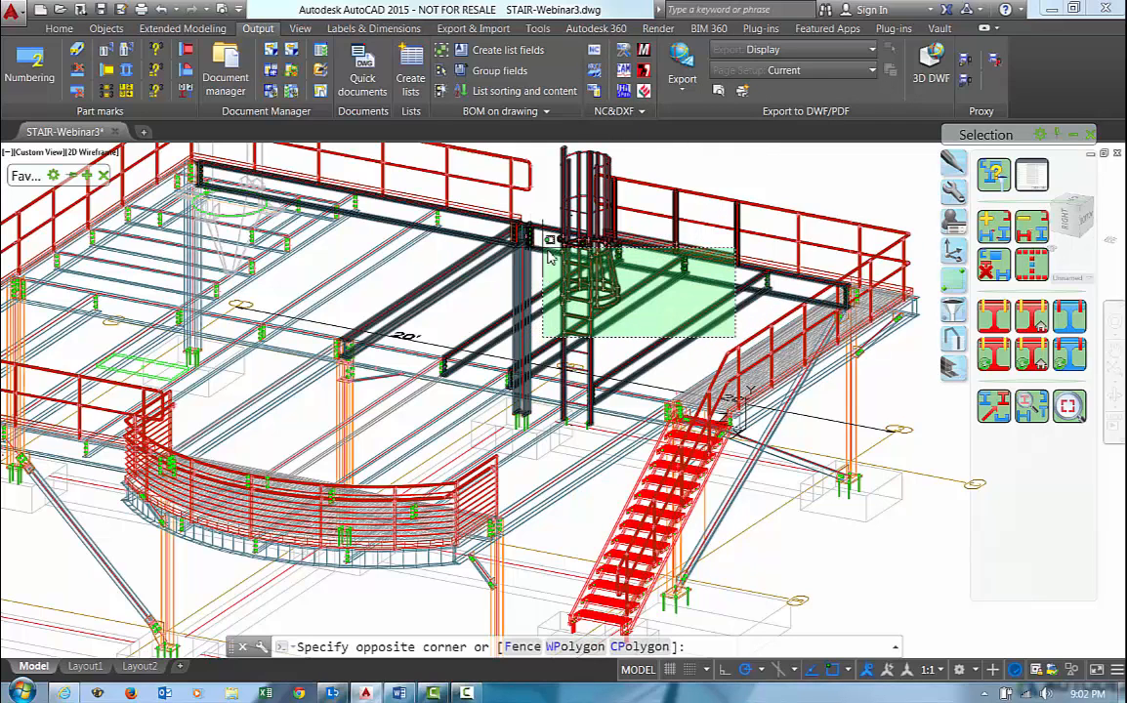
{"action": "left_click", "coordinate": [630, 259]}
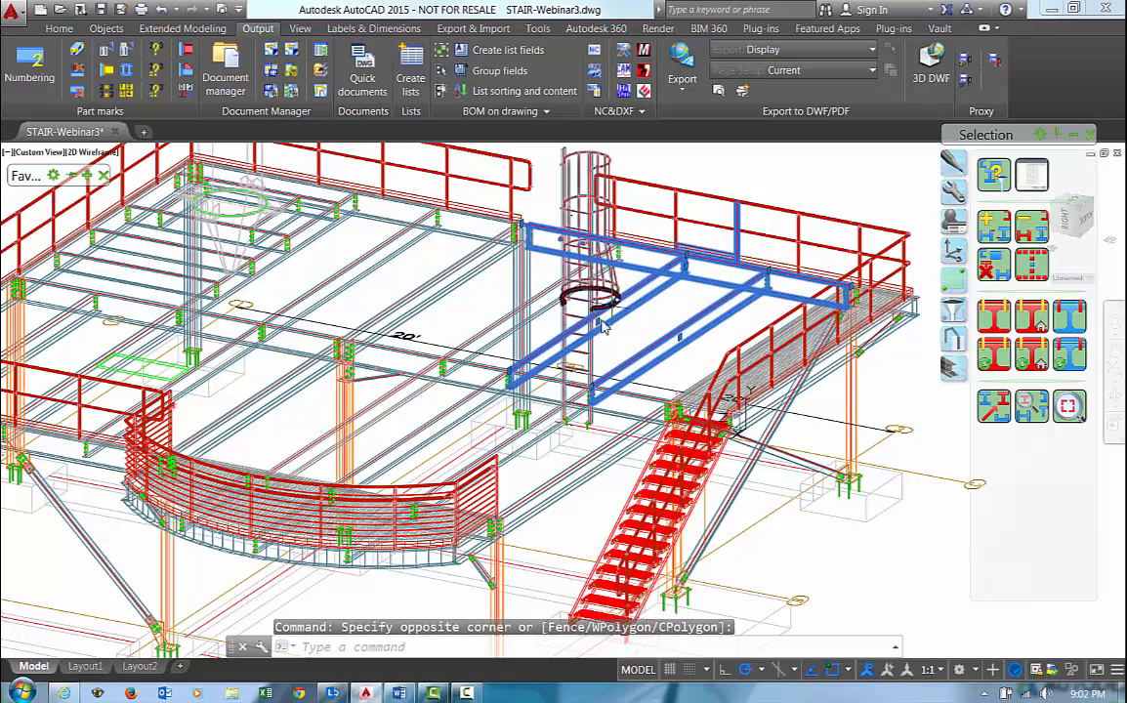
{"action": "left_click", "coordinate": [464, 457]}
{"action": "left_click", "coordinate": [295, 334]}
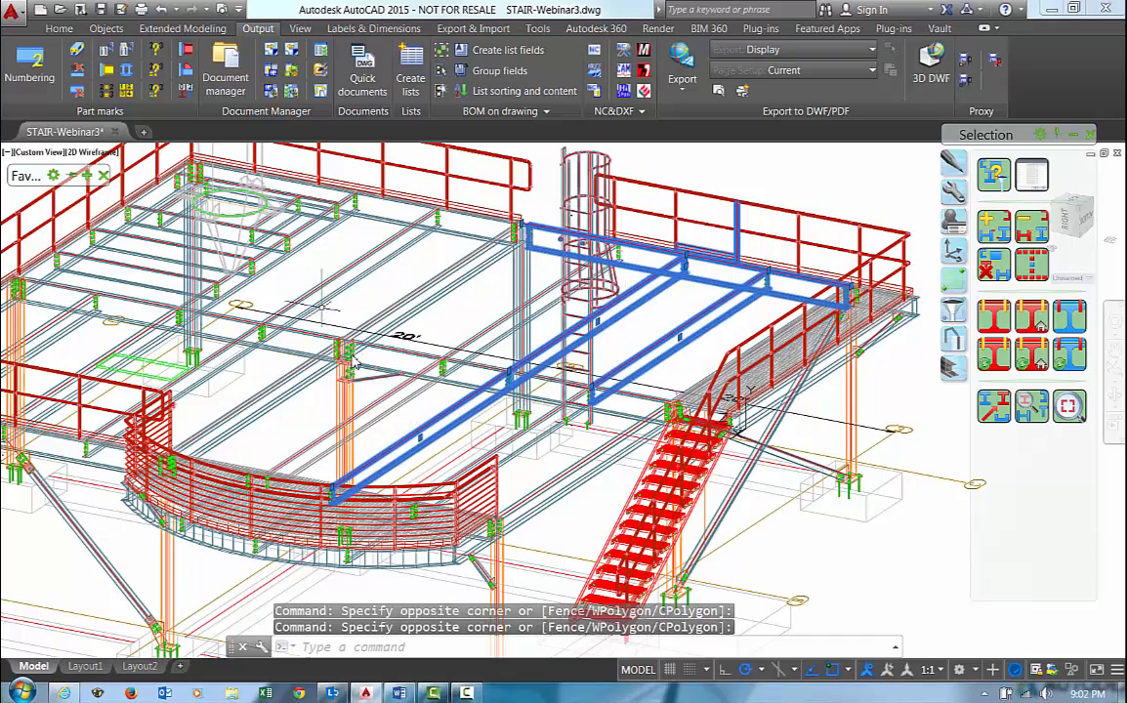
{"action": "left_click", "coordinate": [417, 410]}
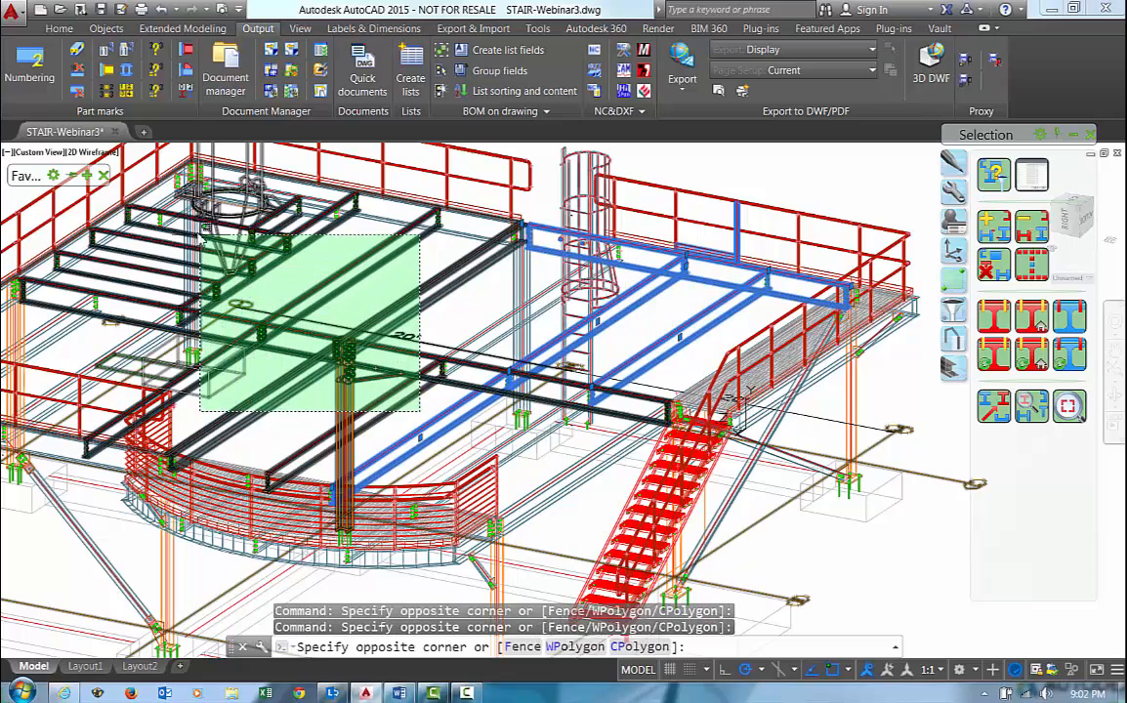
{"action": "left_click", "coordinate": [112, 146]}
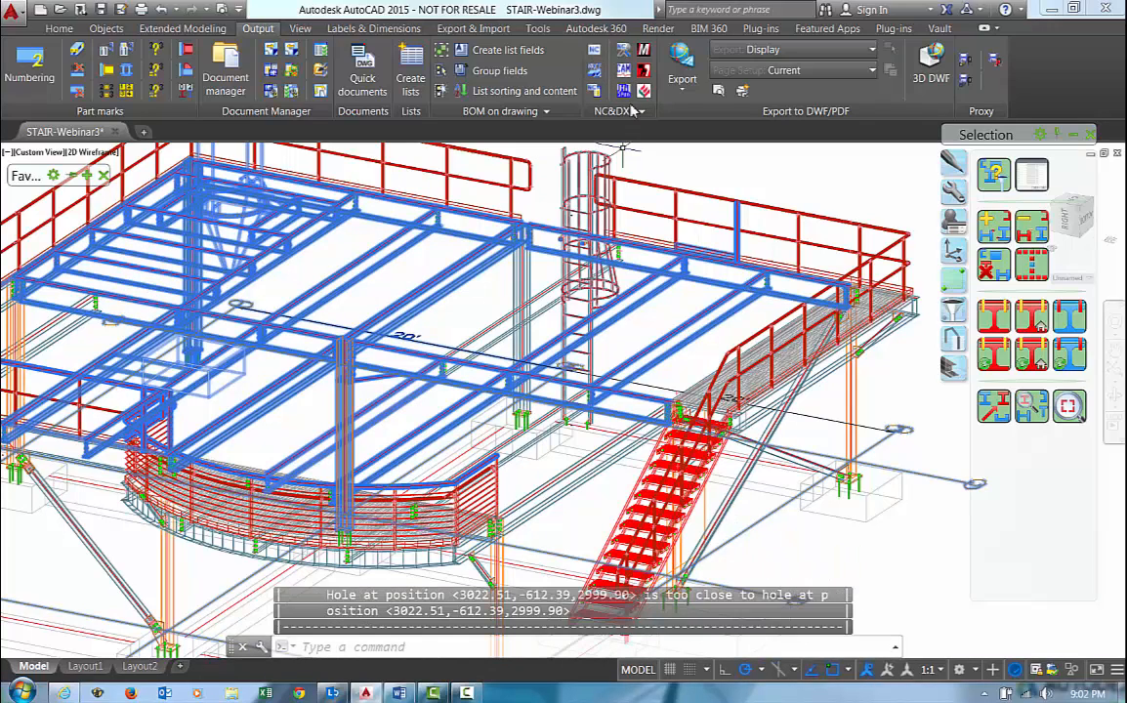
Step: Create the NC files for the selected platform members and list the up-to-date DXF files in the Document Manager
{"action": "left_click", "coordinate": [595, 55]}
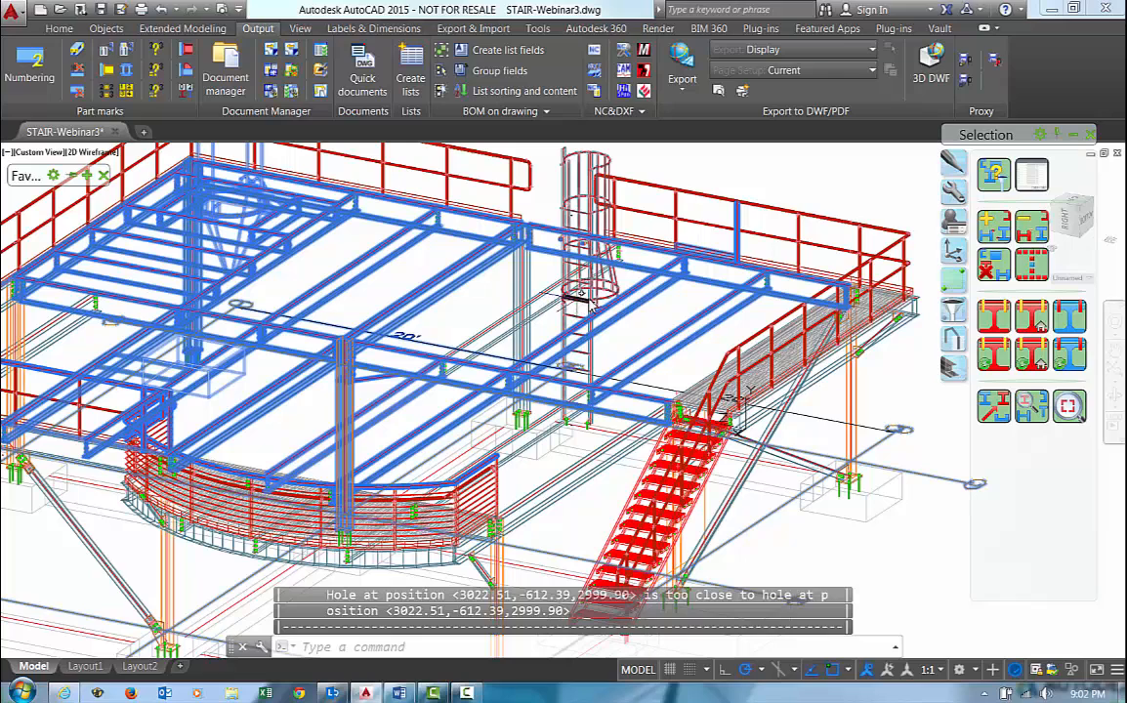
{"action": "left_click", "coordinate": [232, 61]}
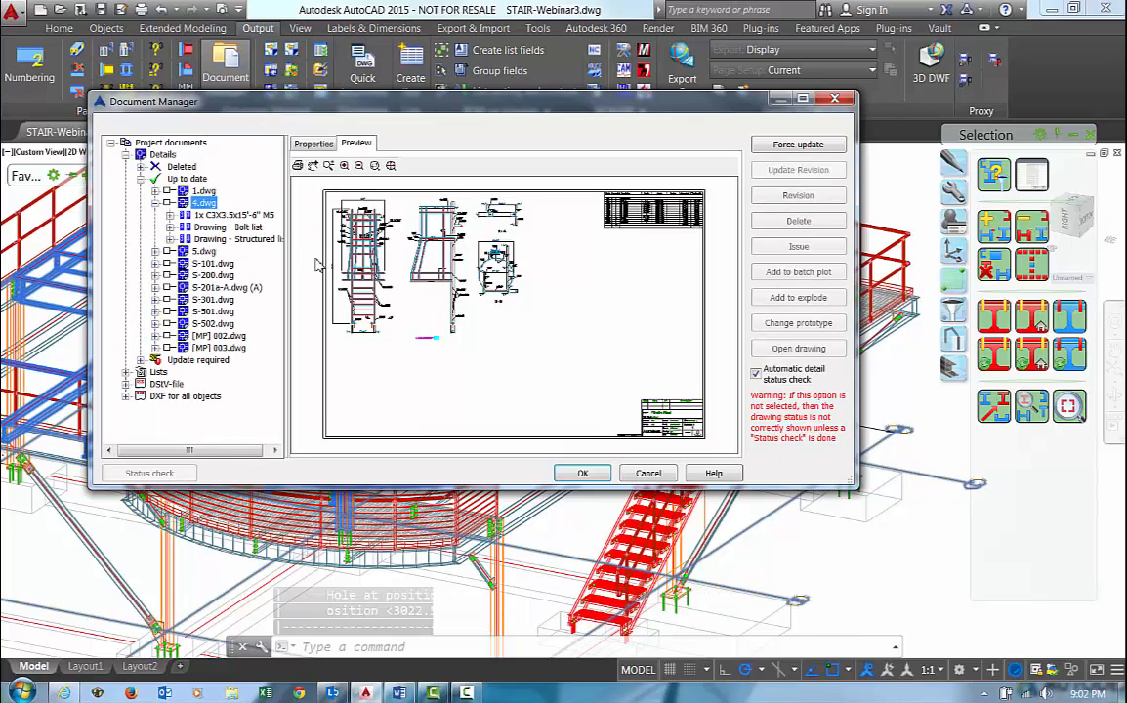
{"action": "left_click", "coordinate": [126, 154]}
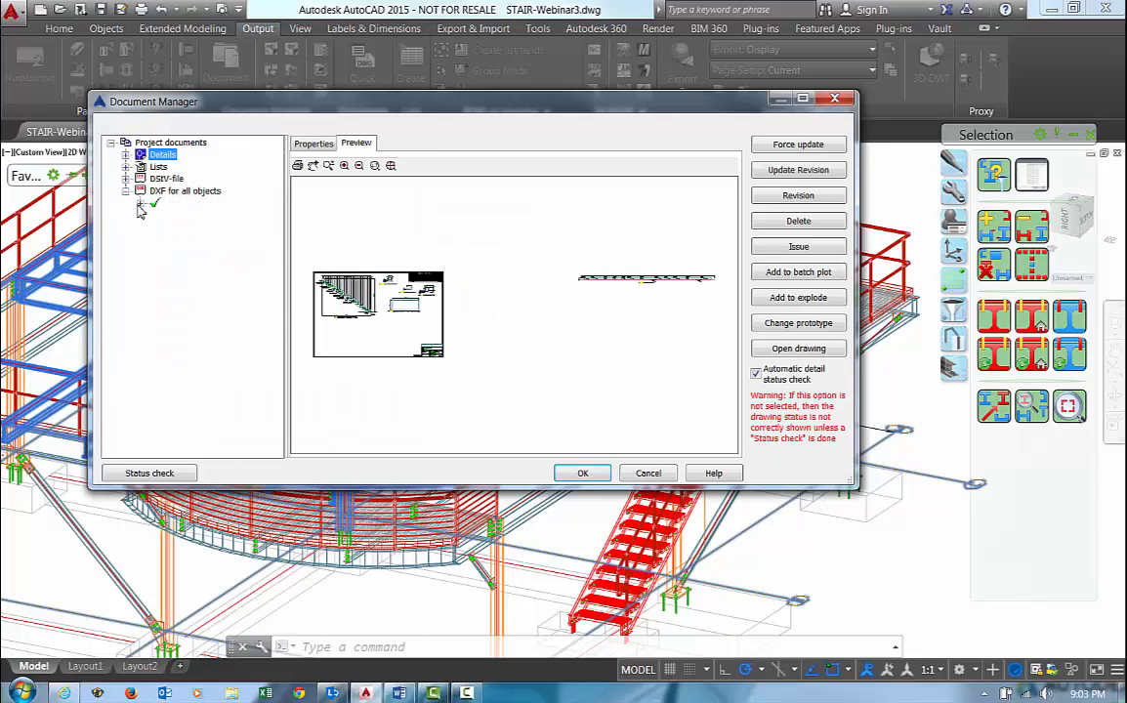
{"action": "left_click", "coordinate": [140, 203]}
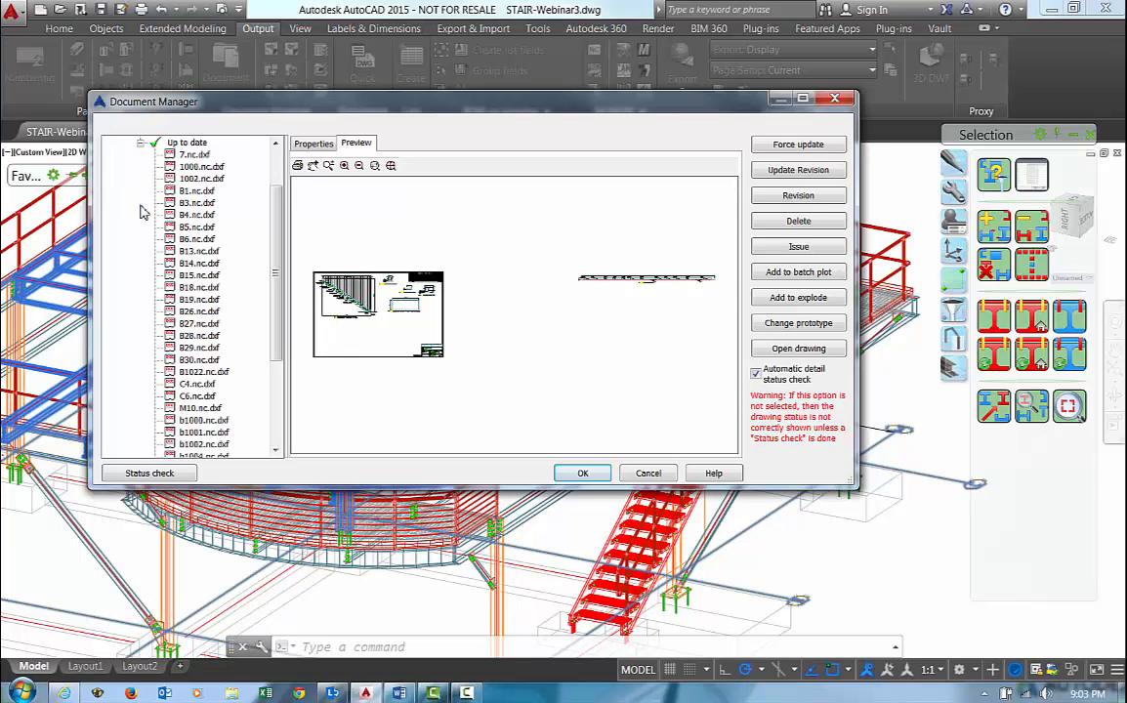
Step: Preview the DXF files B13.nc.dxf and B27.nc.dxf, examining the holes and cope at the end of beam B13
{"action": "left_click", "coordinate": [199, 251]}
{"action": "left_click", "coordinate": [356, 143]}
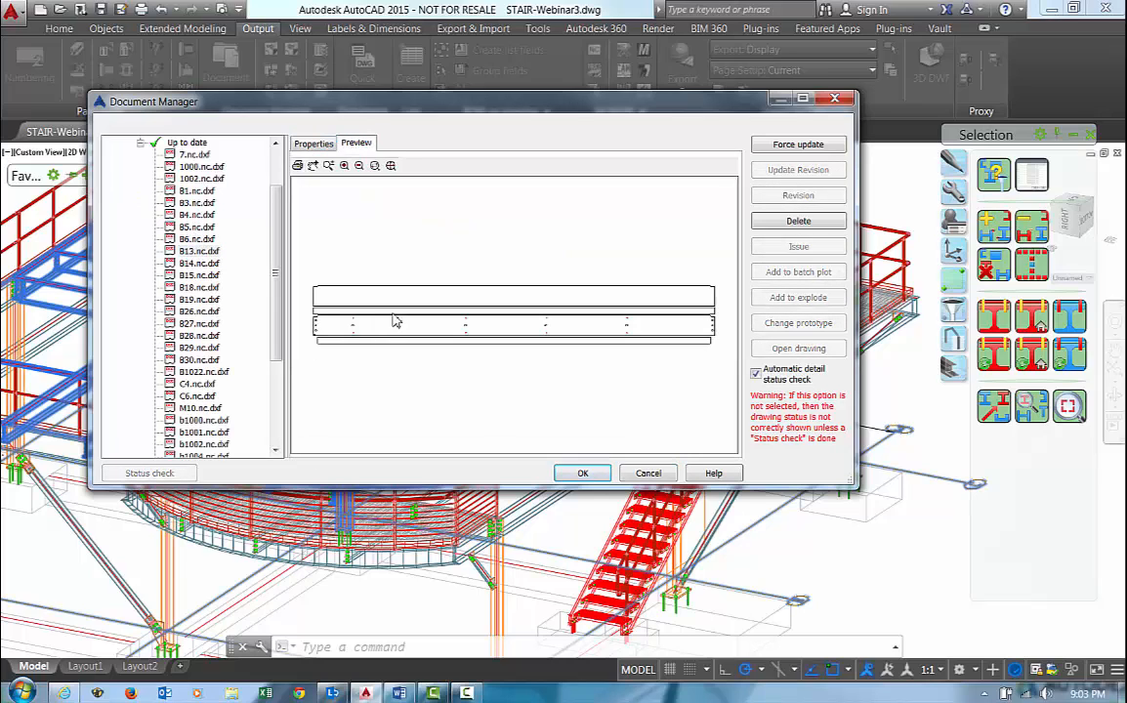
{"action": "left_click", "coordinate": [327, 329]}
{"action": "scroll", "coordinate": [319, 329], "scroll_direction": "up", "scroll_amount": 5}
{"action": "mouse_move", "coordinate": [429, 334]}
{"action": "left_mouse_down"}
{"action": "mouse_move", "coordinate": [438, 344]}
{"action": "mouse_move", "coordinate": [408, 360]}
{"action": "mouse_move", "coordinate": [363, 359]}
{"action": "mouse_move", "coordinate": [511, 379]}
{"action": "mouse_move", "coordinate": [650, 364]}
{"action": "mouse_move", "coordinate": [813, 322]}
{"action": "mouse_move", "coordinate": [617, 302]}
{"action": "mouse_move", "coordinate": [324, 372]}
{"action": "left_mouse_up"}
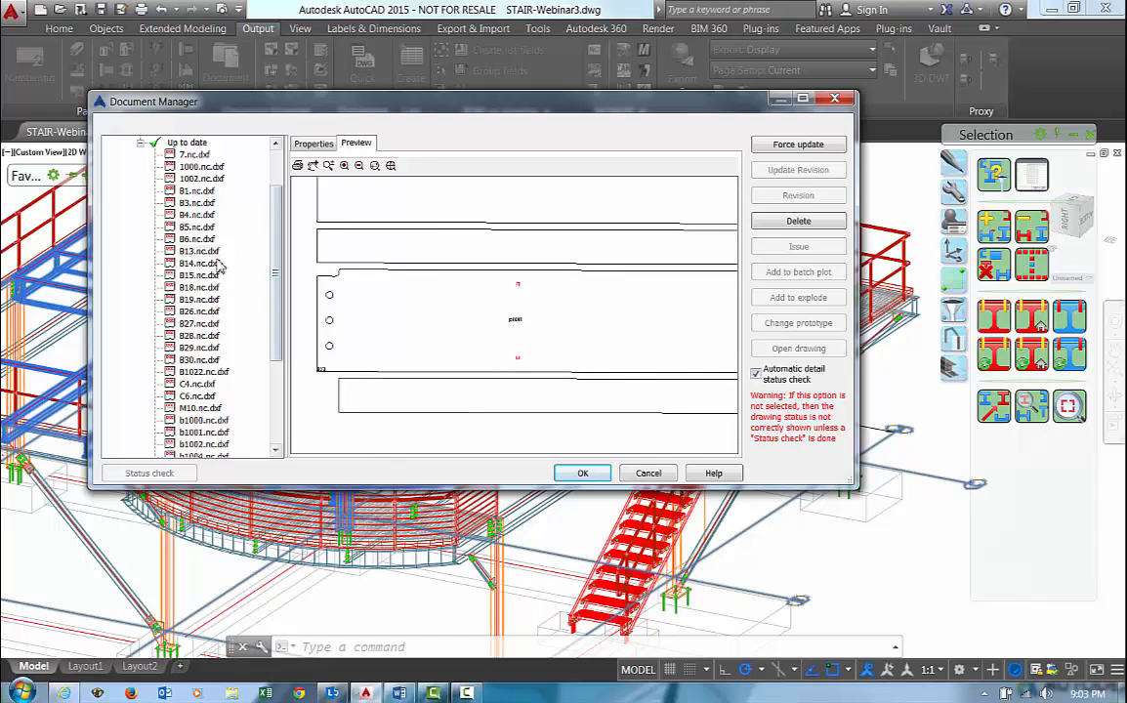
{"action": "scroll", "coordinate": [275, 237], "scroll_direction": "up", "scroll_amount": 2}
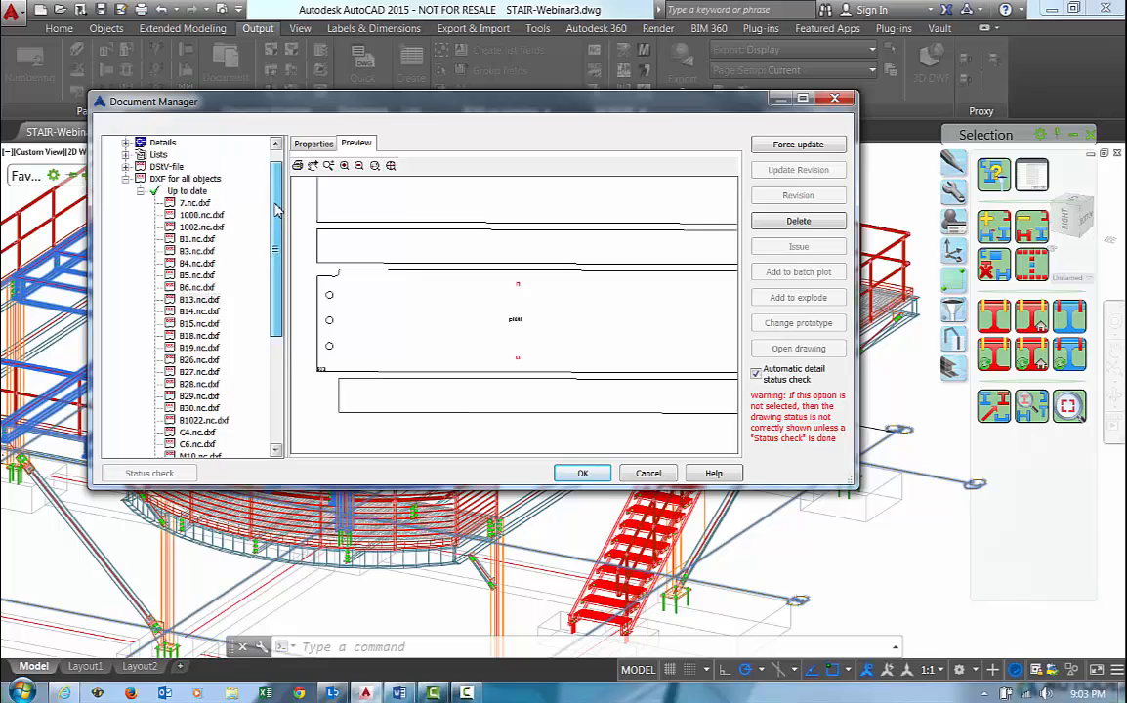
{"action": "left_click", "coordinate": [125, 180]}
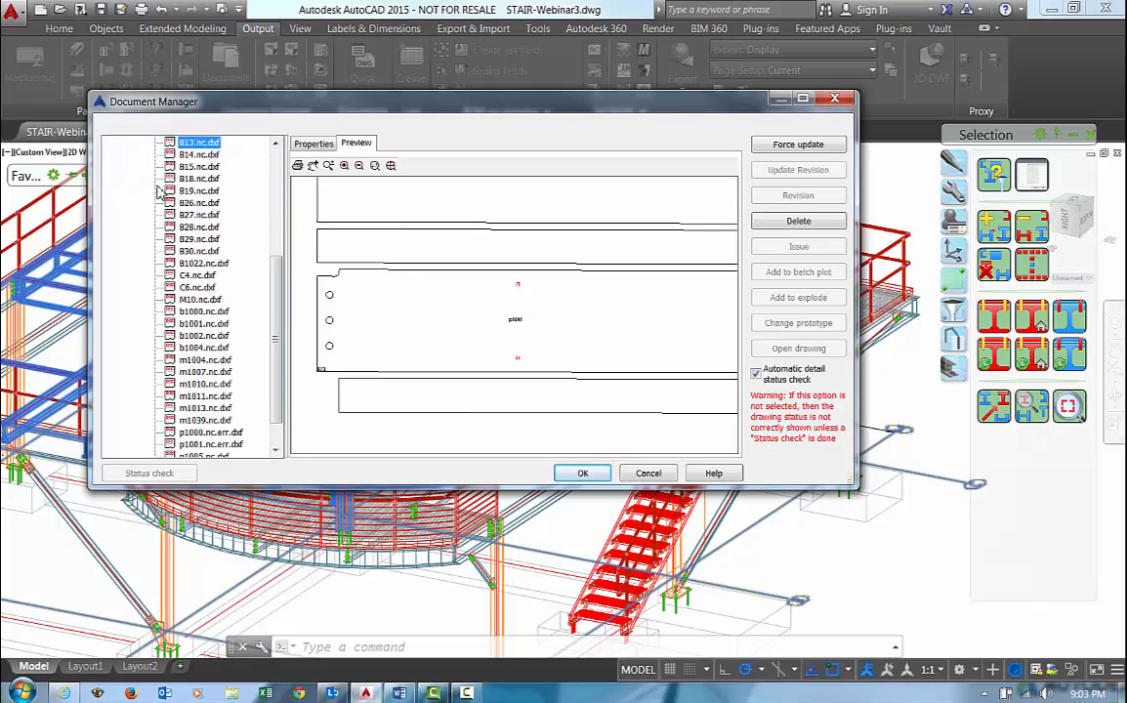
{"action": "left_click", "coordinate": [200, 215]}
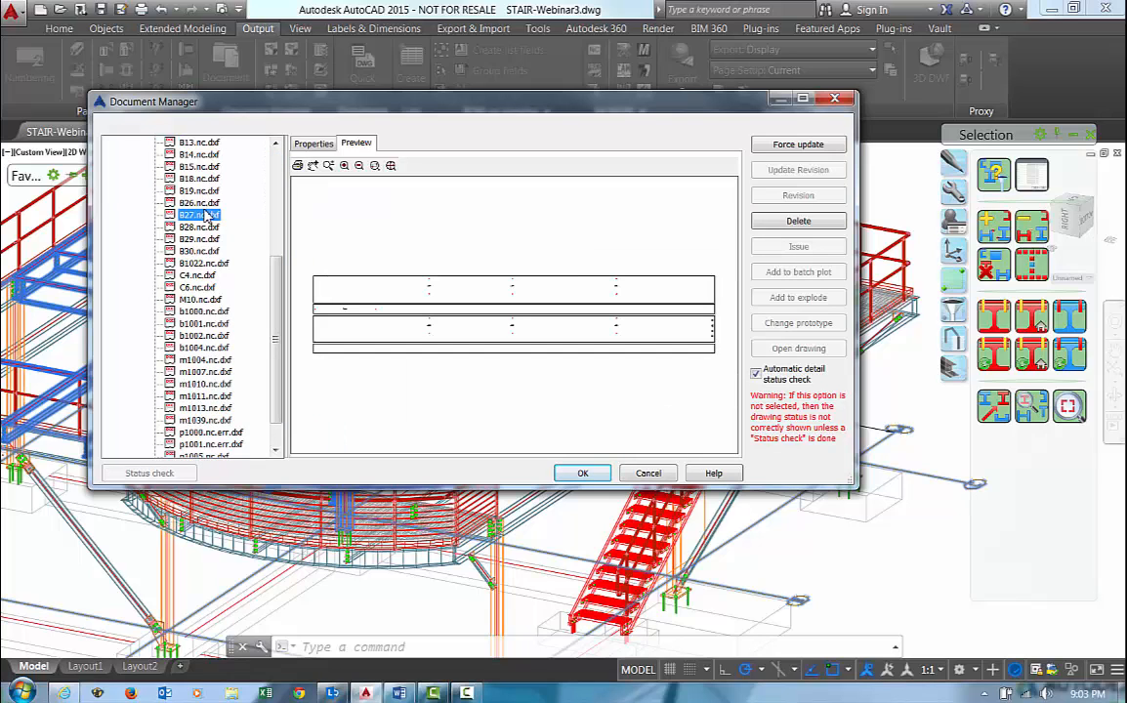
Step: Find B4.nc among the up-to-date DSTV-NC files and examine its material, section and dimension data
{"action": "scroll", "coordinate": [214, 248], "scroll_direction": "up", "scroll_amount": 5}
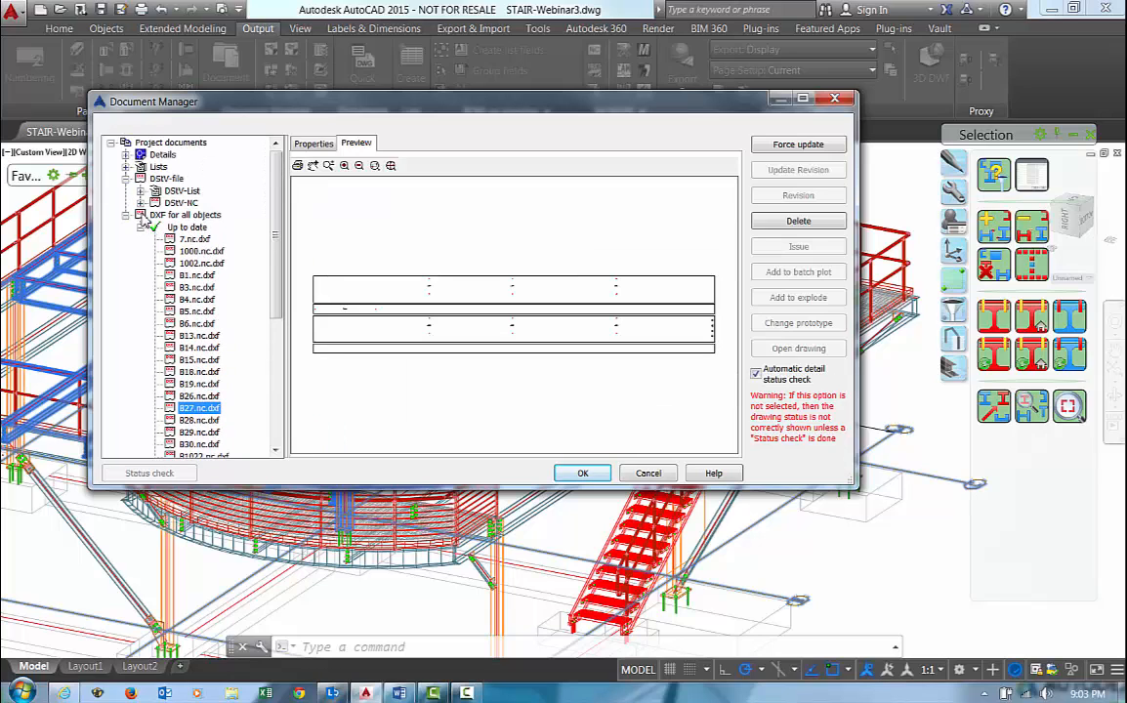
{"action": "left_click", "coordinate": [141, 203]}
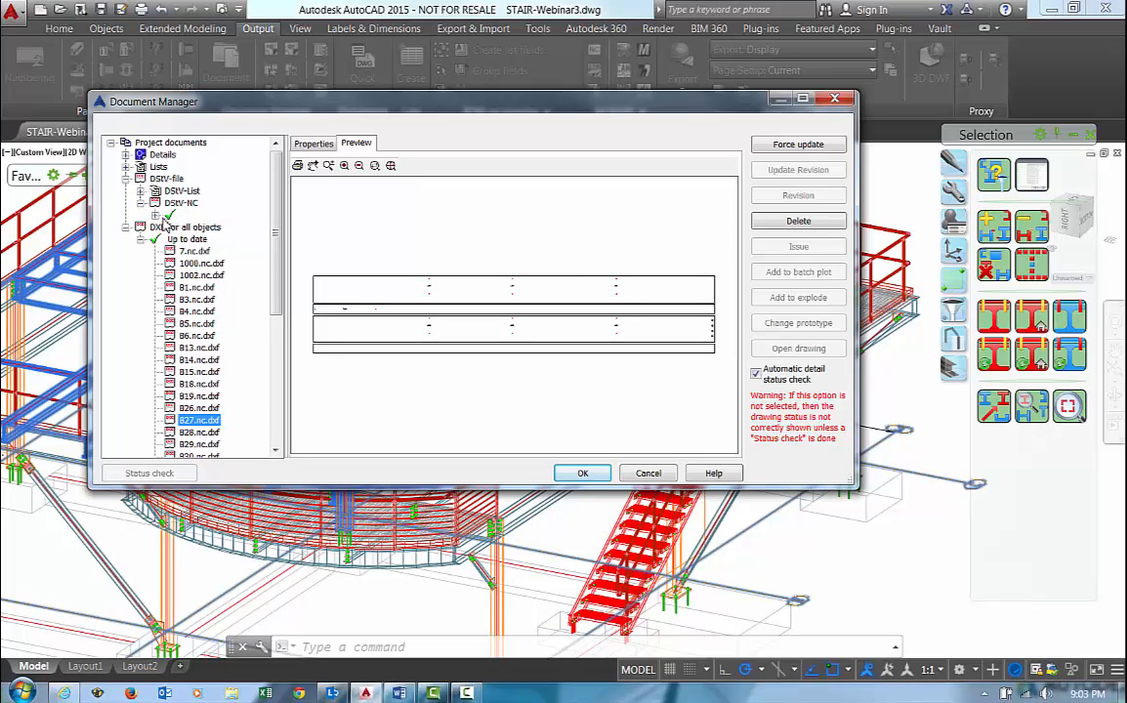
{"action": "left_click", "coordinate": [155, 215]}
{"action": "left_click", "coordinate": [207, 228]}
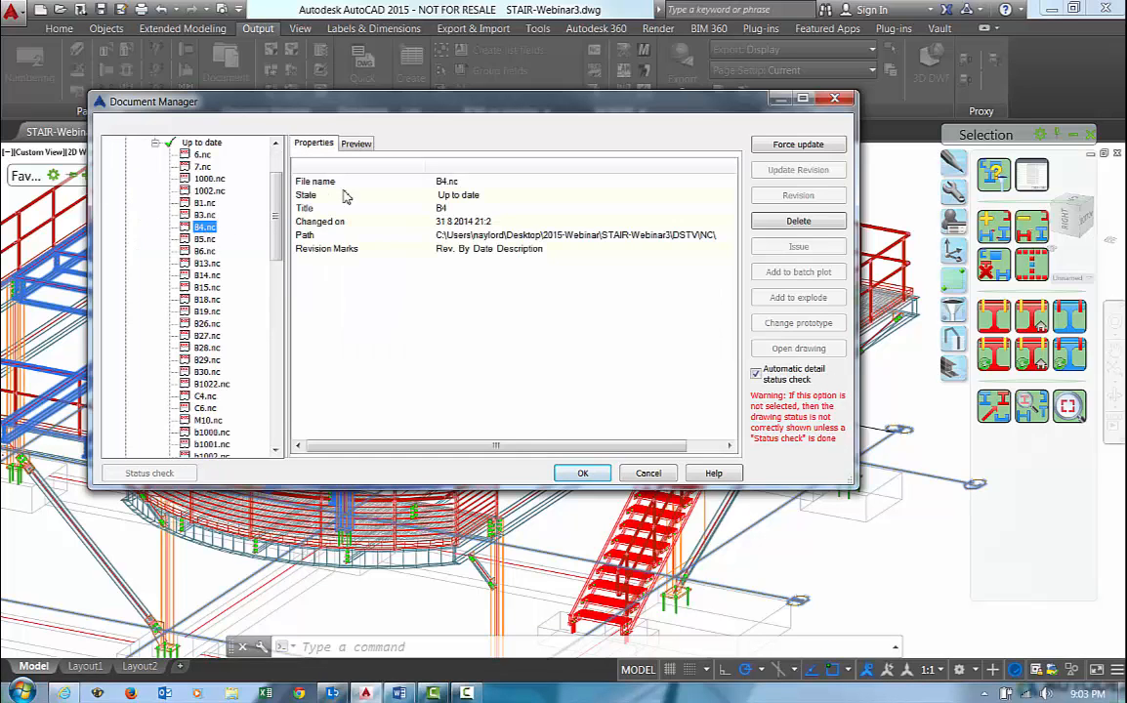
{"action": "left_click", "coordinate": [356, 144]}
{"action": "left_click_drag", "start_coordinate": [314, 238], "coordinate": [343, 378]}
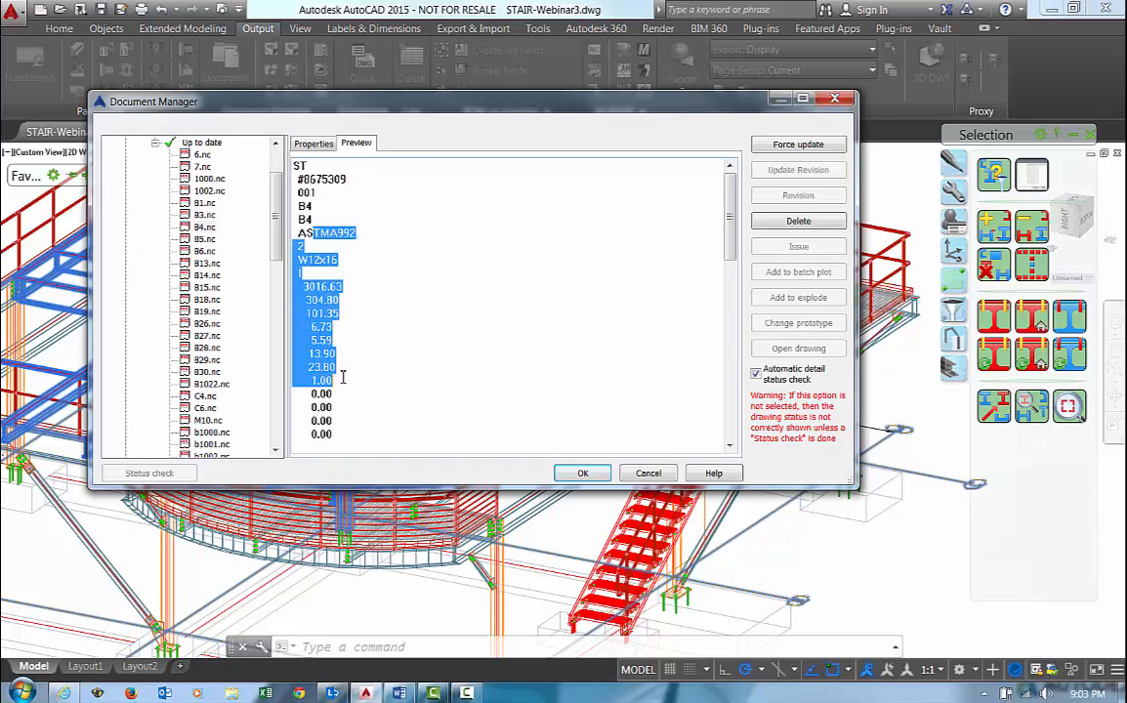
Step: Close the Document Manager and clear the member selection in the platform model
{"action": "left_click", "coordinate": [600, 477]}
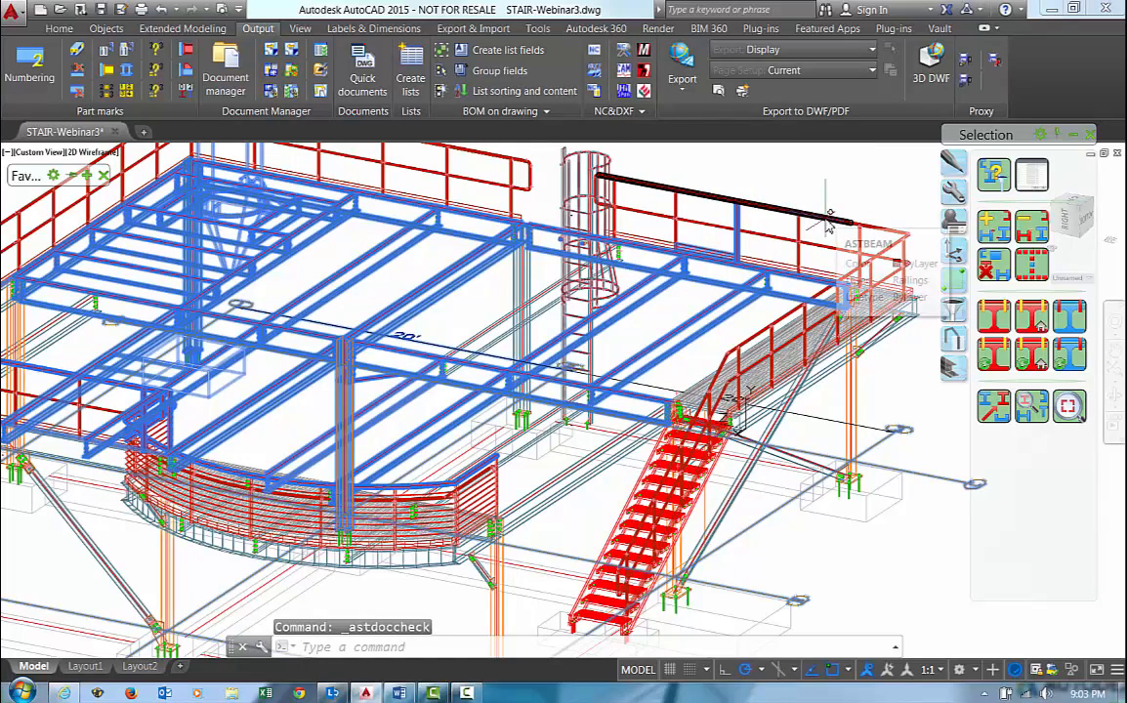
{"action": "key", "text": "Escape"}
{"action": "scroll", "coordinate": [613, 324], "scroll_direction": "down", "scroll_amount": 3}
{"action": "middle_click_drag", "start_coordinate": [613, 325], "coordinate": [623, 366]}
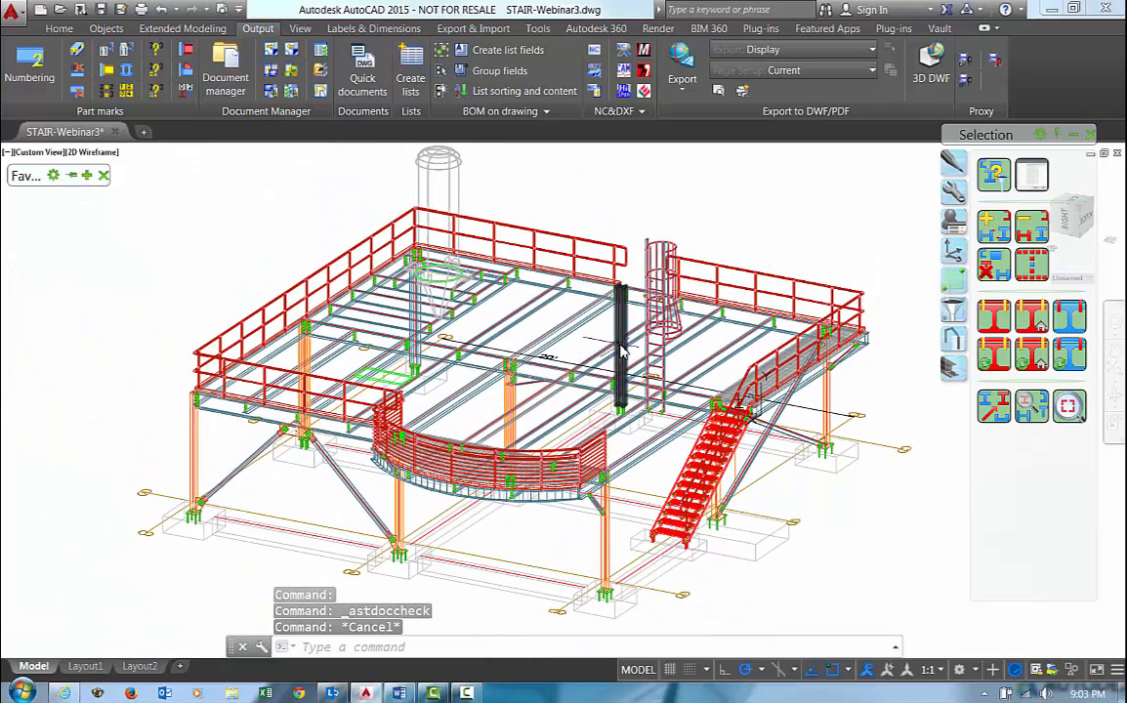